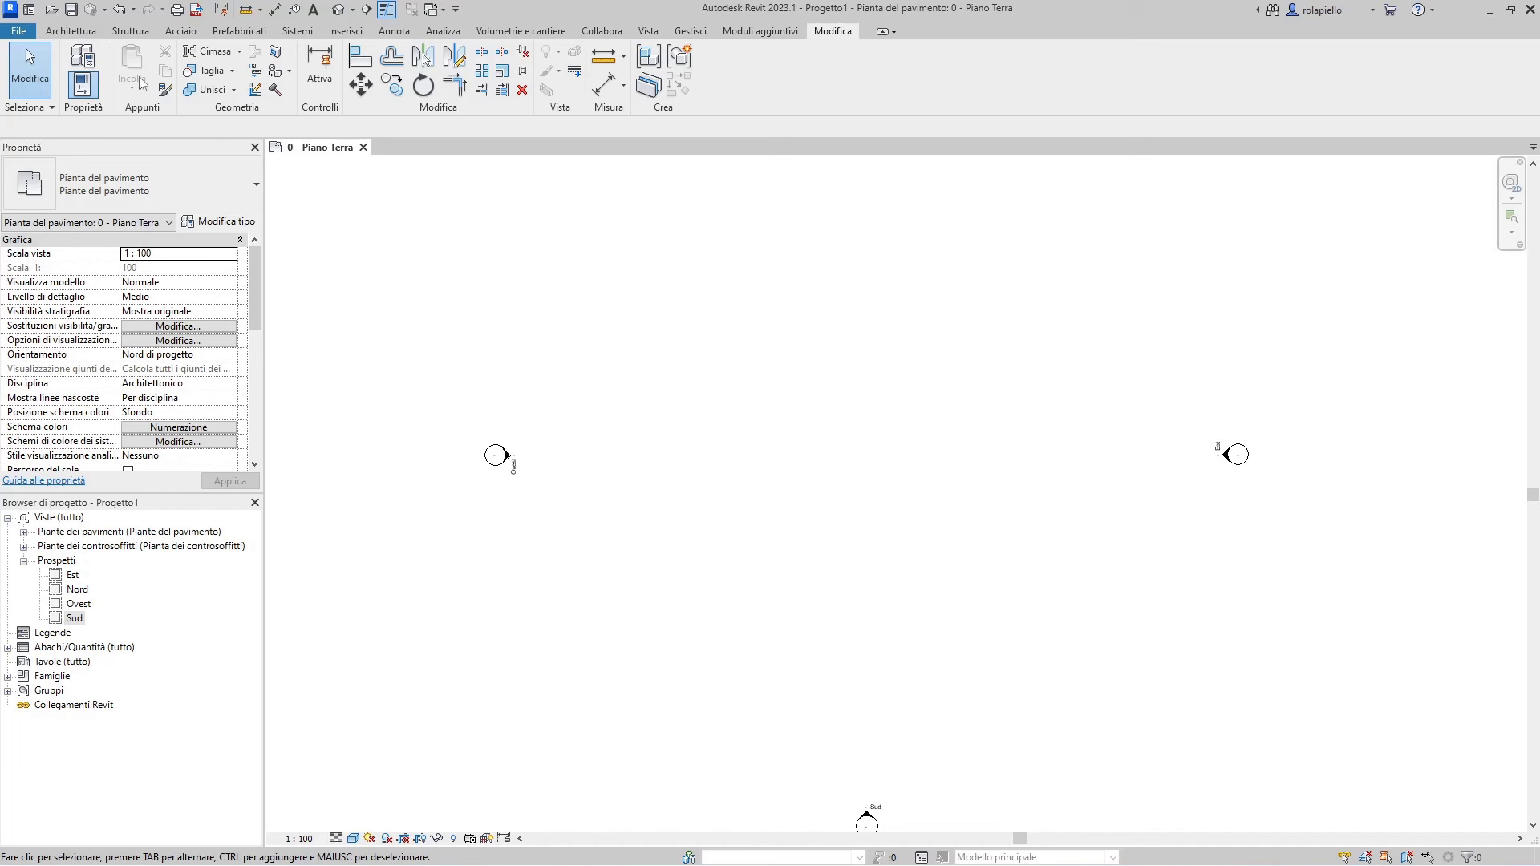
# - Switch to the Architettura tools on the empty 0 - Piano Terra floor plan
pyautogui.click(68, 31)
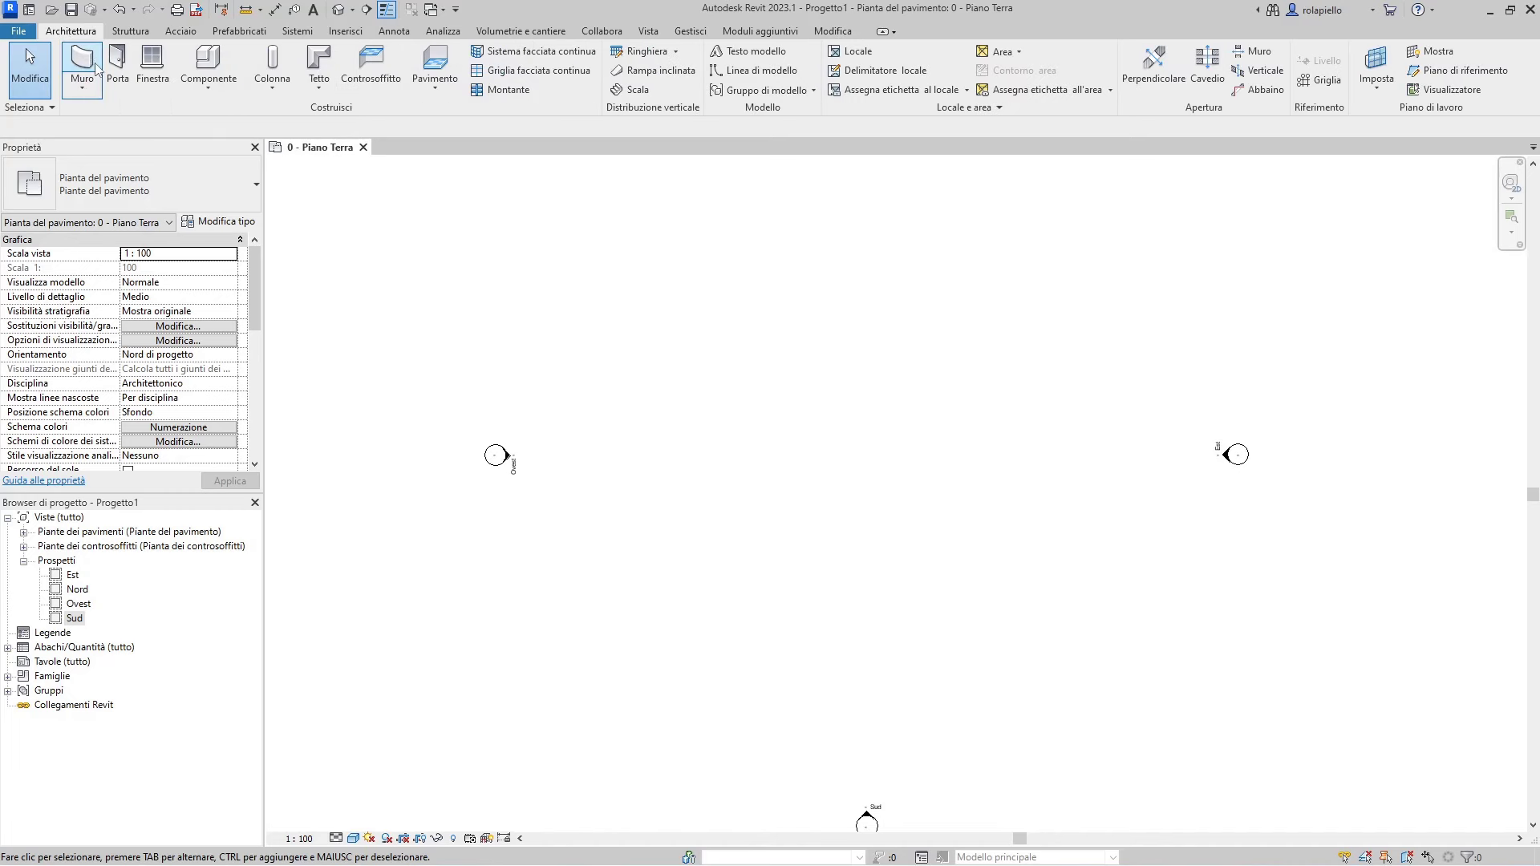
# - Draw a 10.0000 Tamponamento Esterno - 38 cm wall on the ground floor and flip it
pyautogui.click(82, 64)
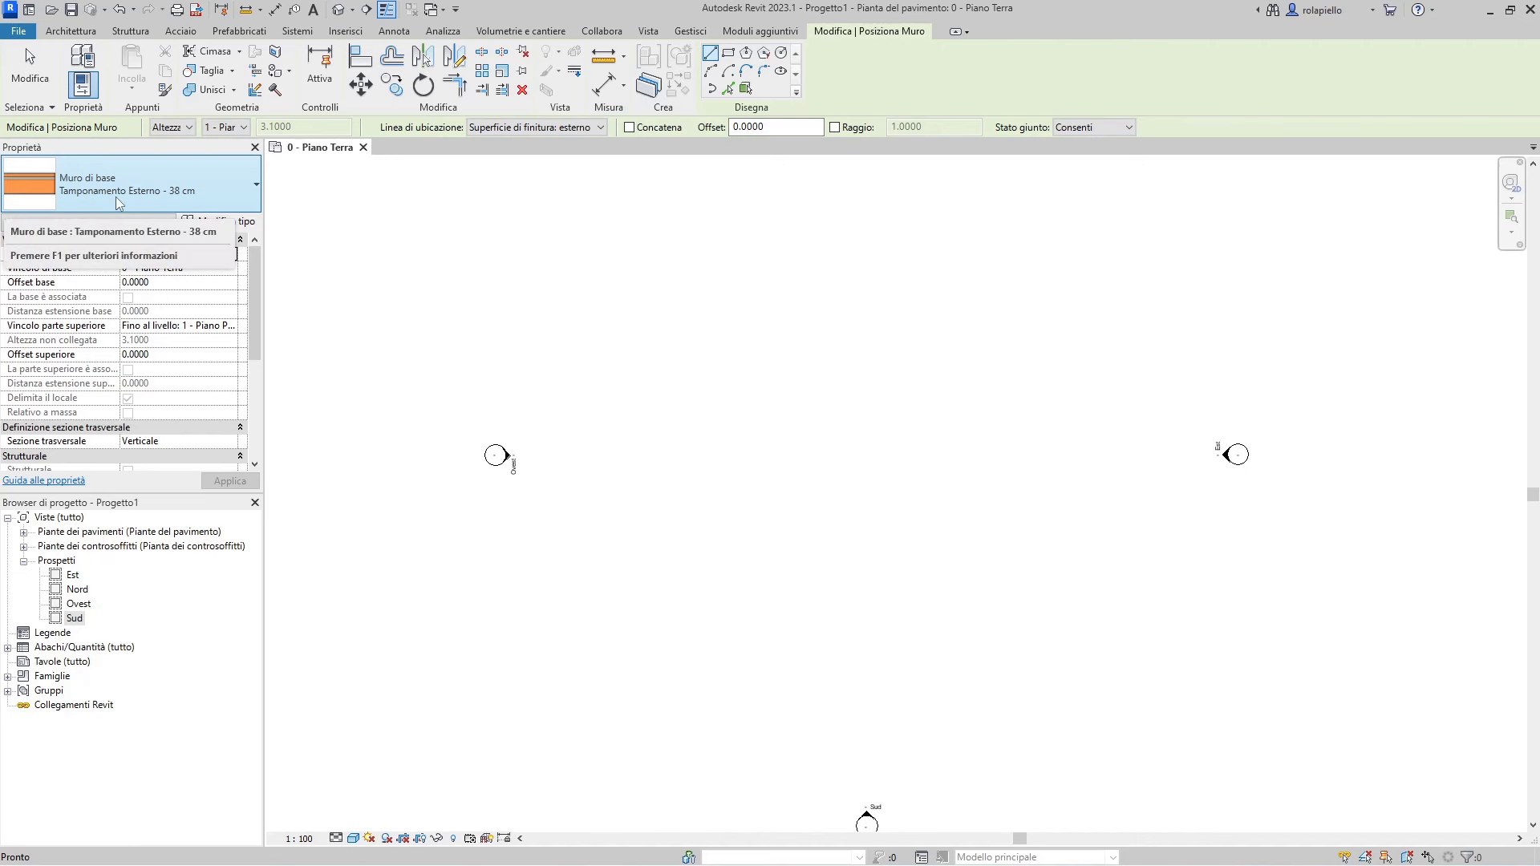
pyautogui.click(736, 455)
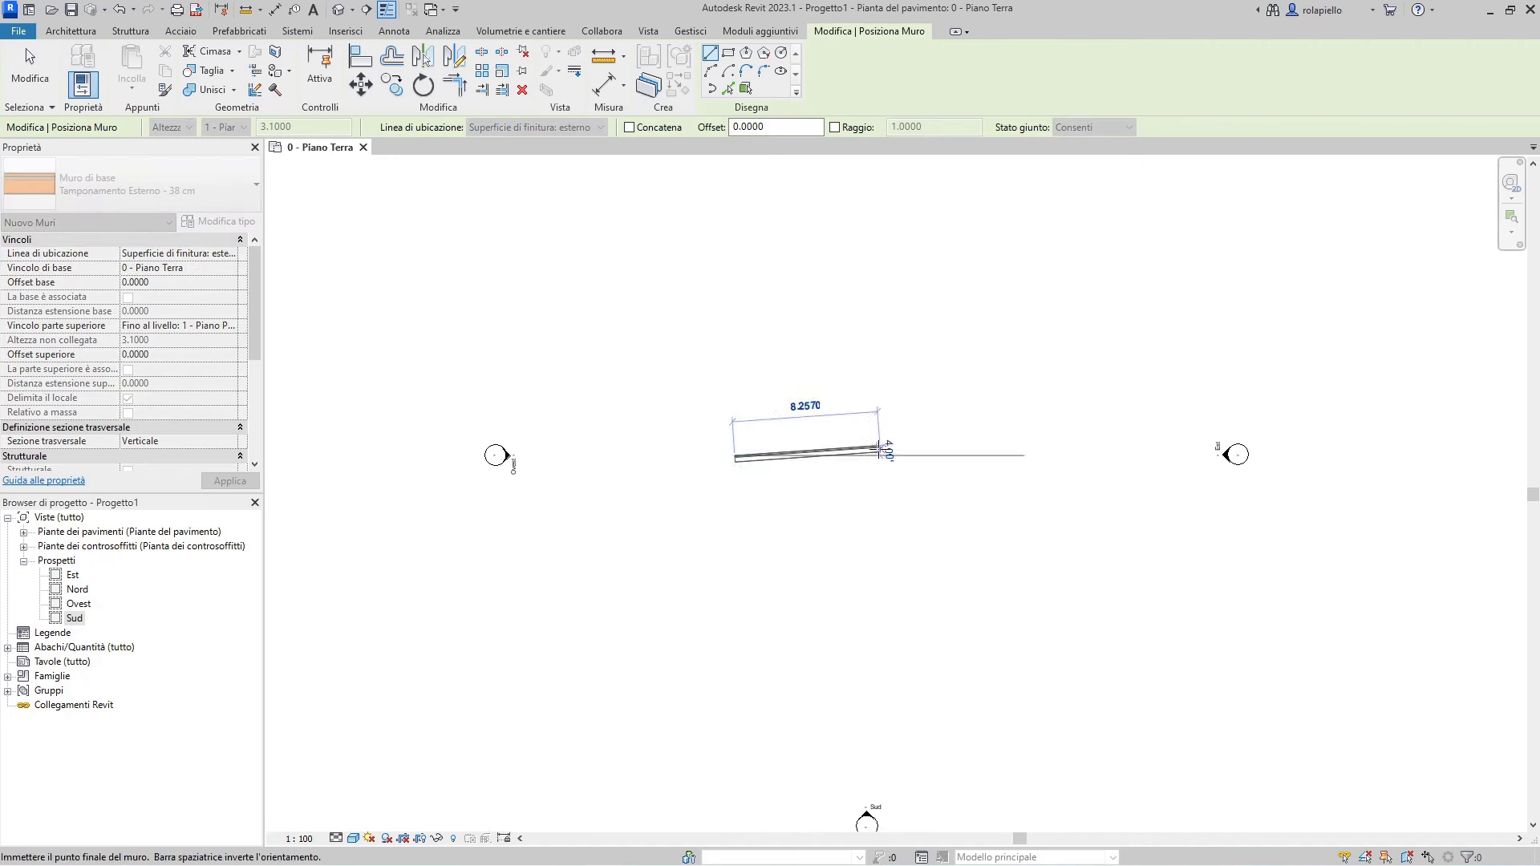
pyautogui.write('10')
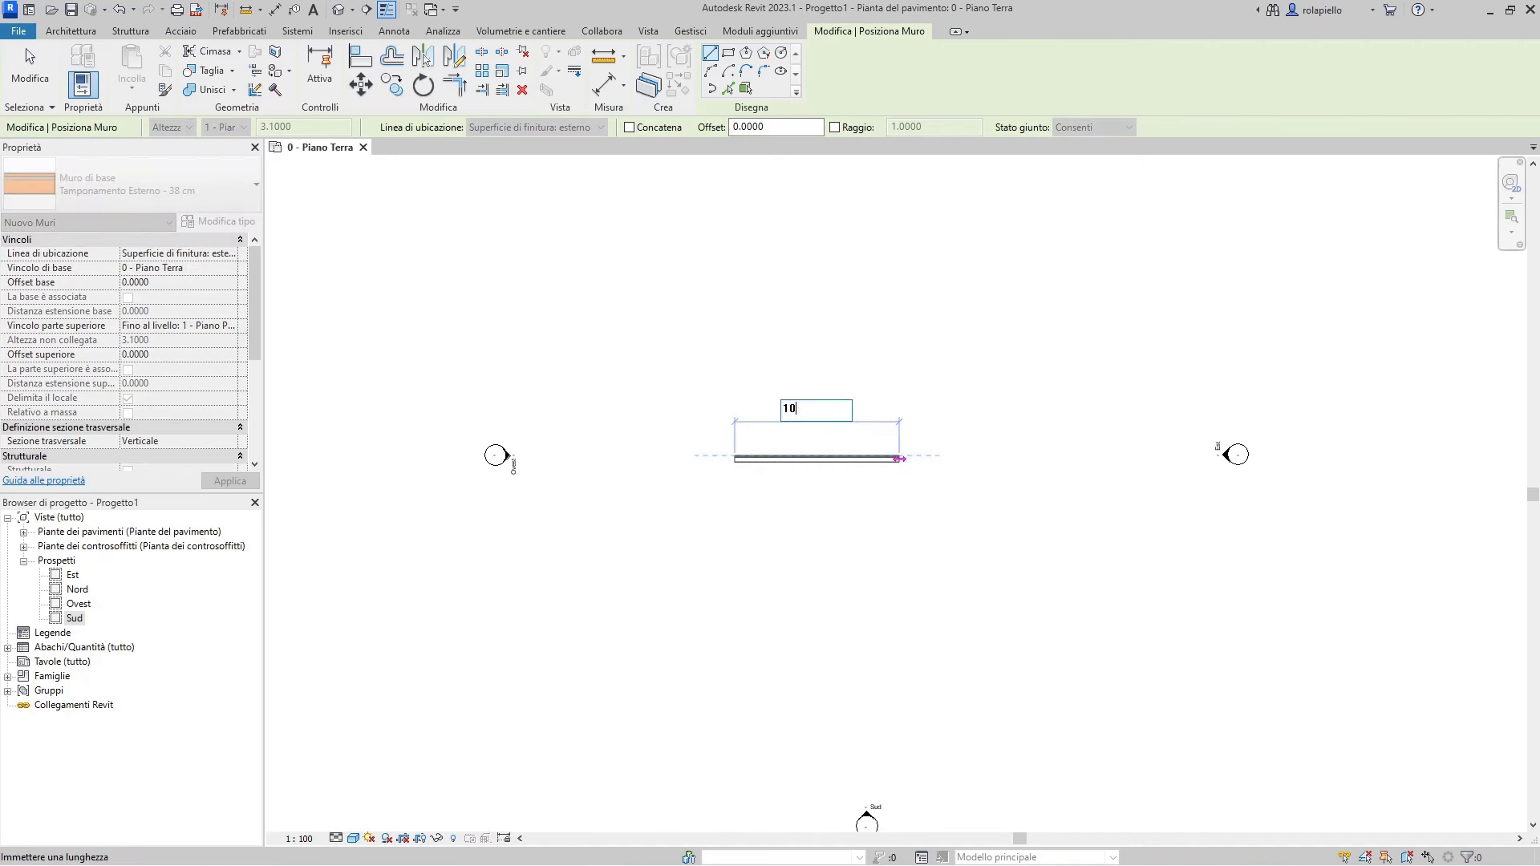
pyautogui.press('Return')
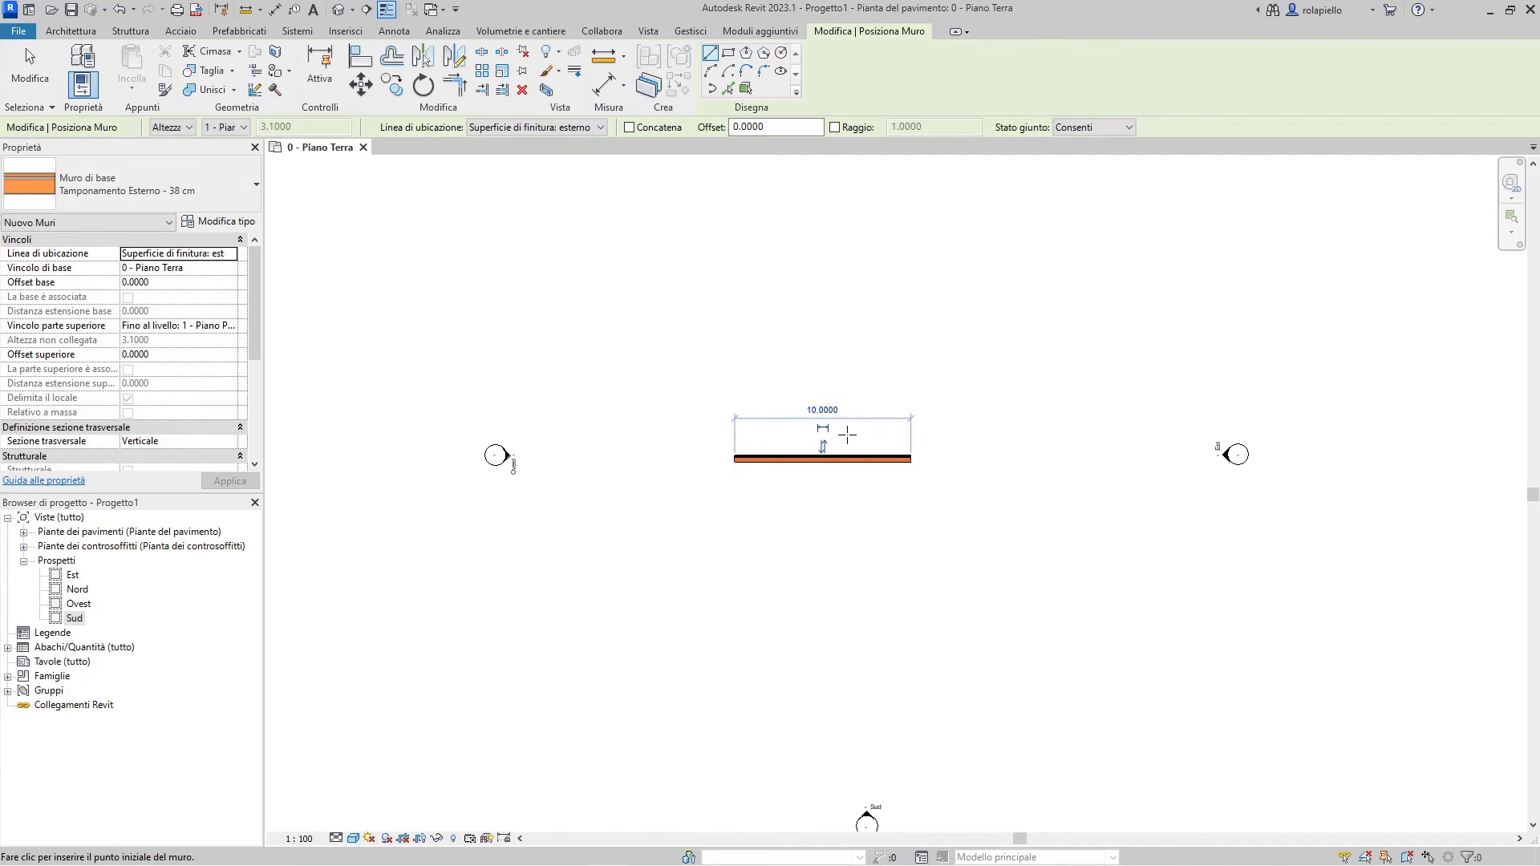
pyautogui.press('Escape')
pyautogui.press('Escape')
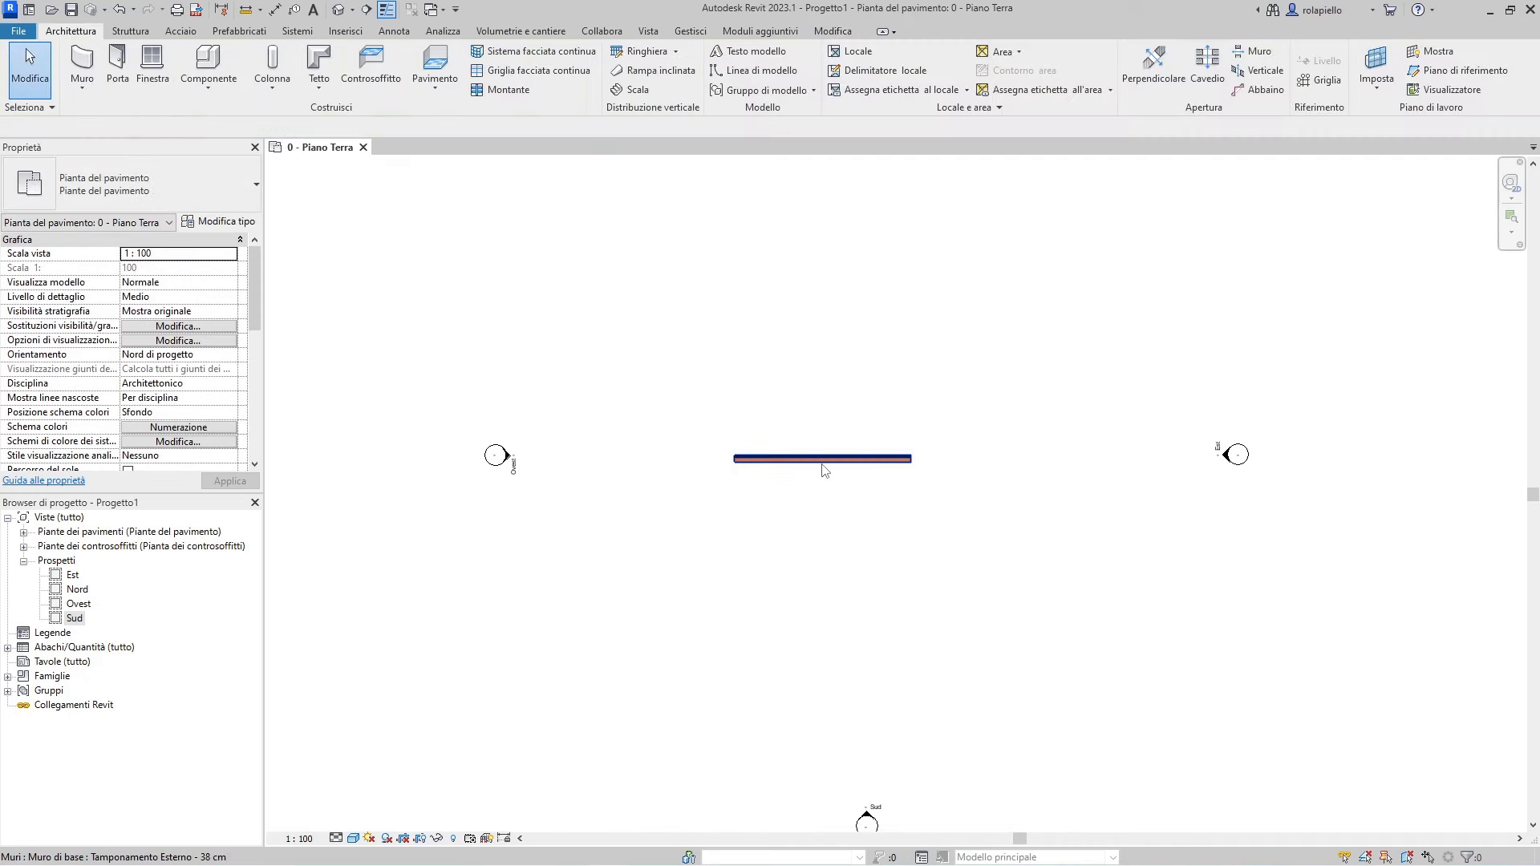
pyautogui.click(825, 470)
pyautogui.click(821, 449)
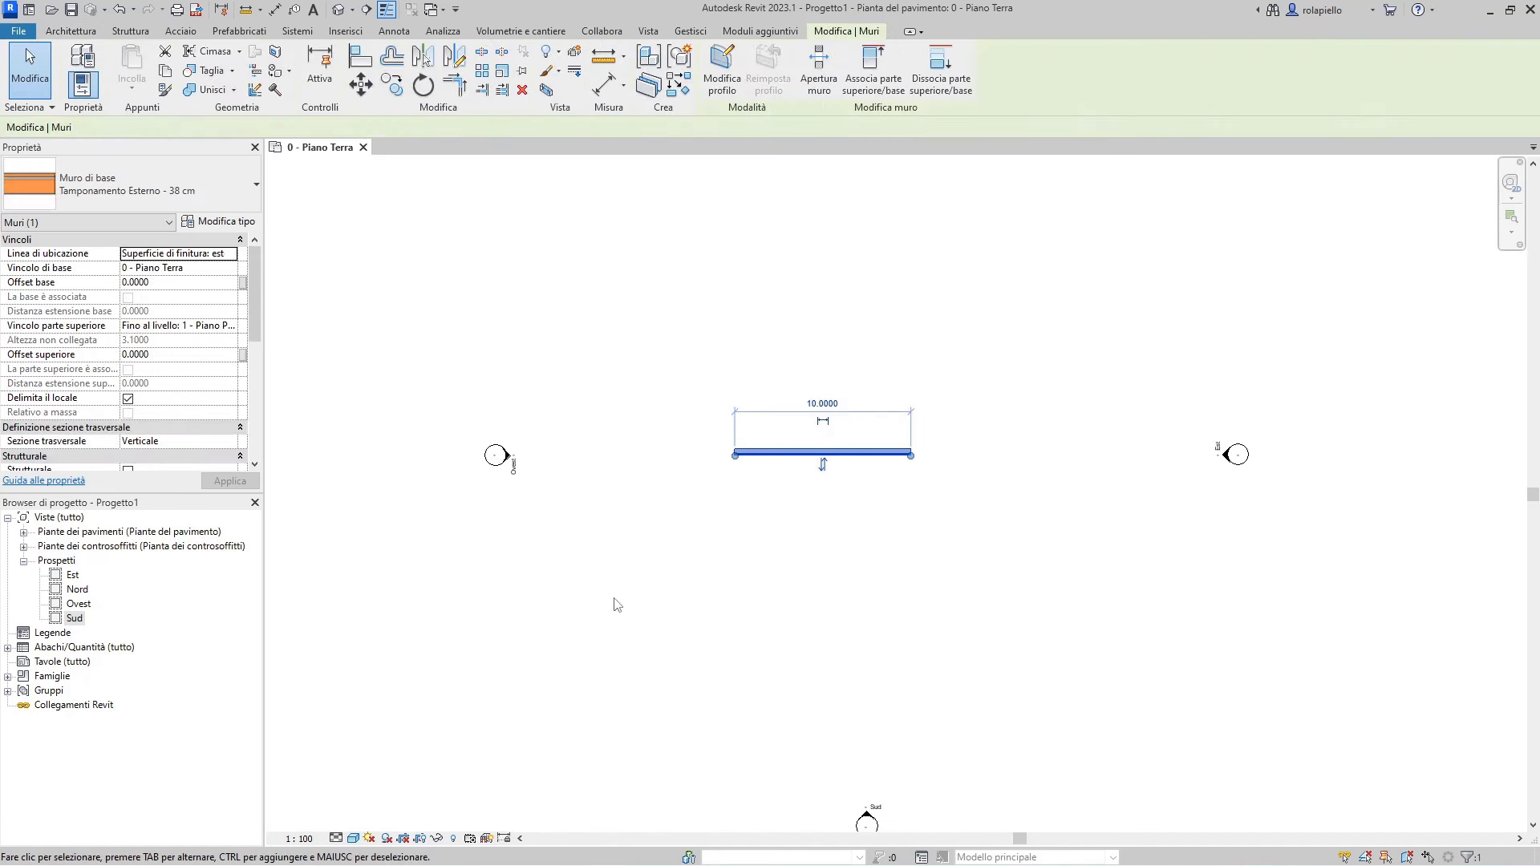
# - Open the Sud elevation and select the ground-floor wall
pyautogui.doubleClick(73, 619)
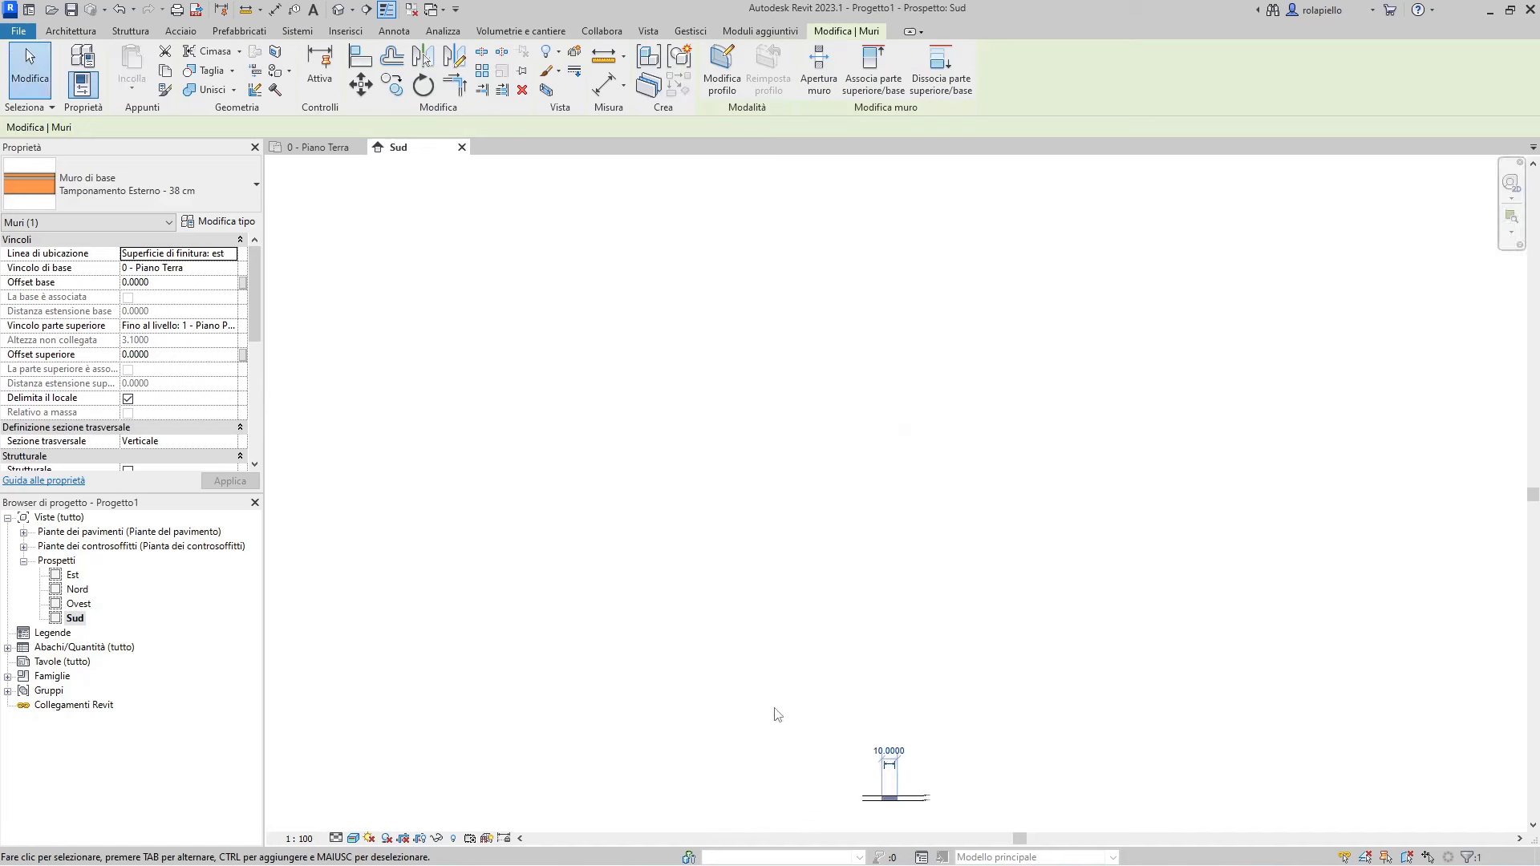
pyautogui.scroll(-3, 785, 473)
pyautogui.scroll(1, 840, 690)
pyautogui.scroll(1, 837, 669)
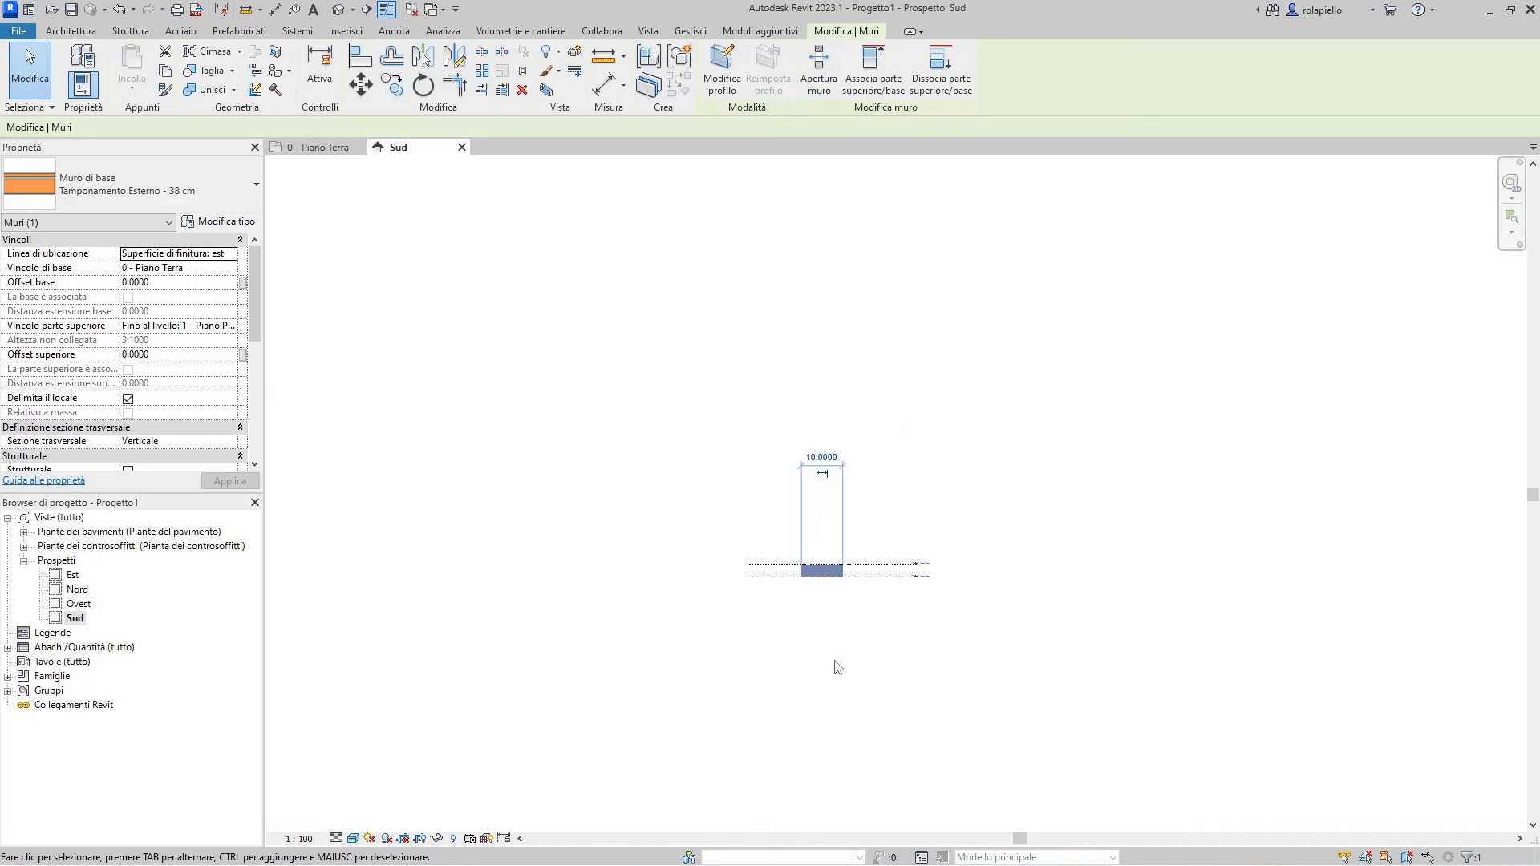
pyautogui.scroll(2, 838, 561)
pyautogui.scroll(1, 832, 455)
pyautogui.scroll(2, 835, 612)
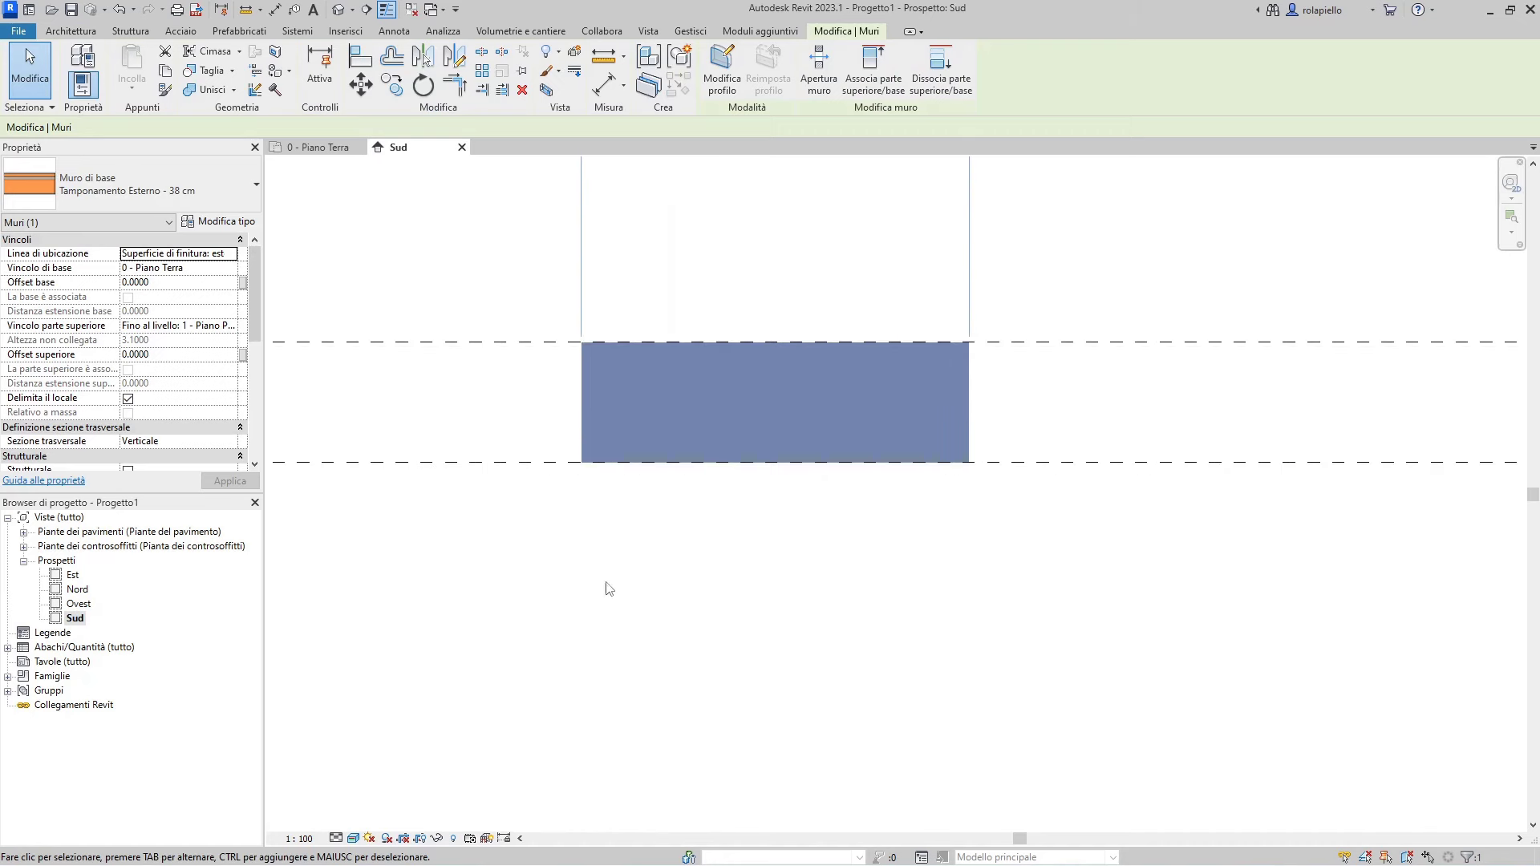
pyautogui.click(818, 603)
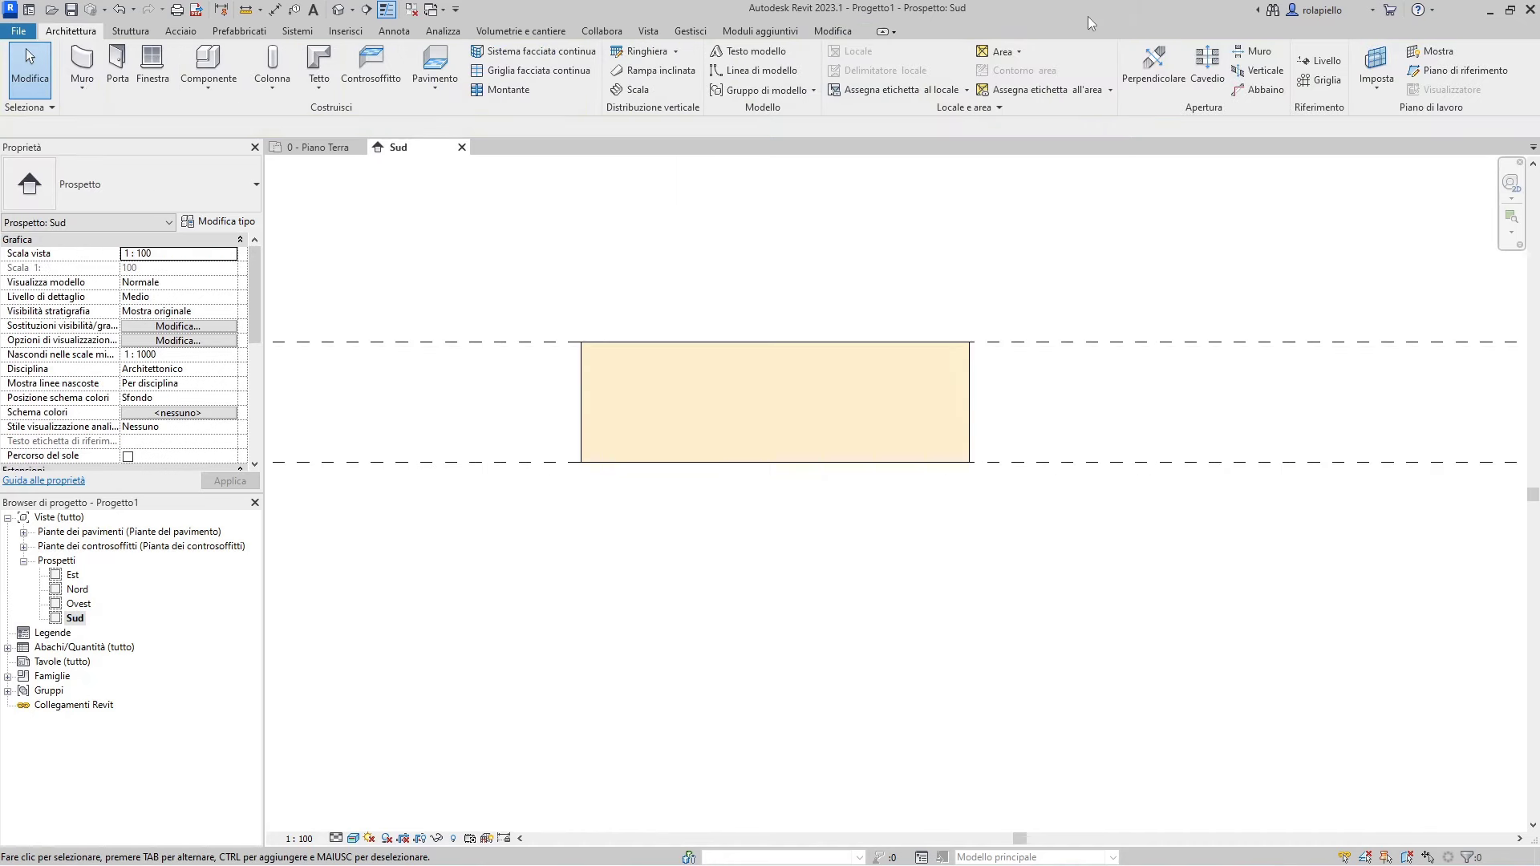
pyautogui.click(741, 348)
# - Edit the wall profile, sketching a rectangular opening 1 high and 1.5 wide
pyautogui.click(726, 80)
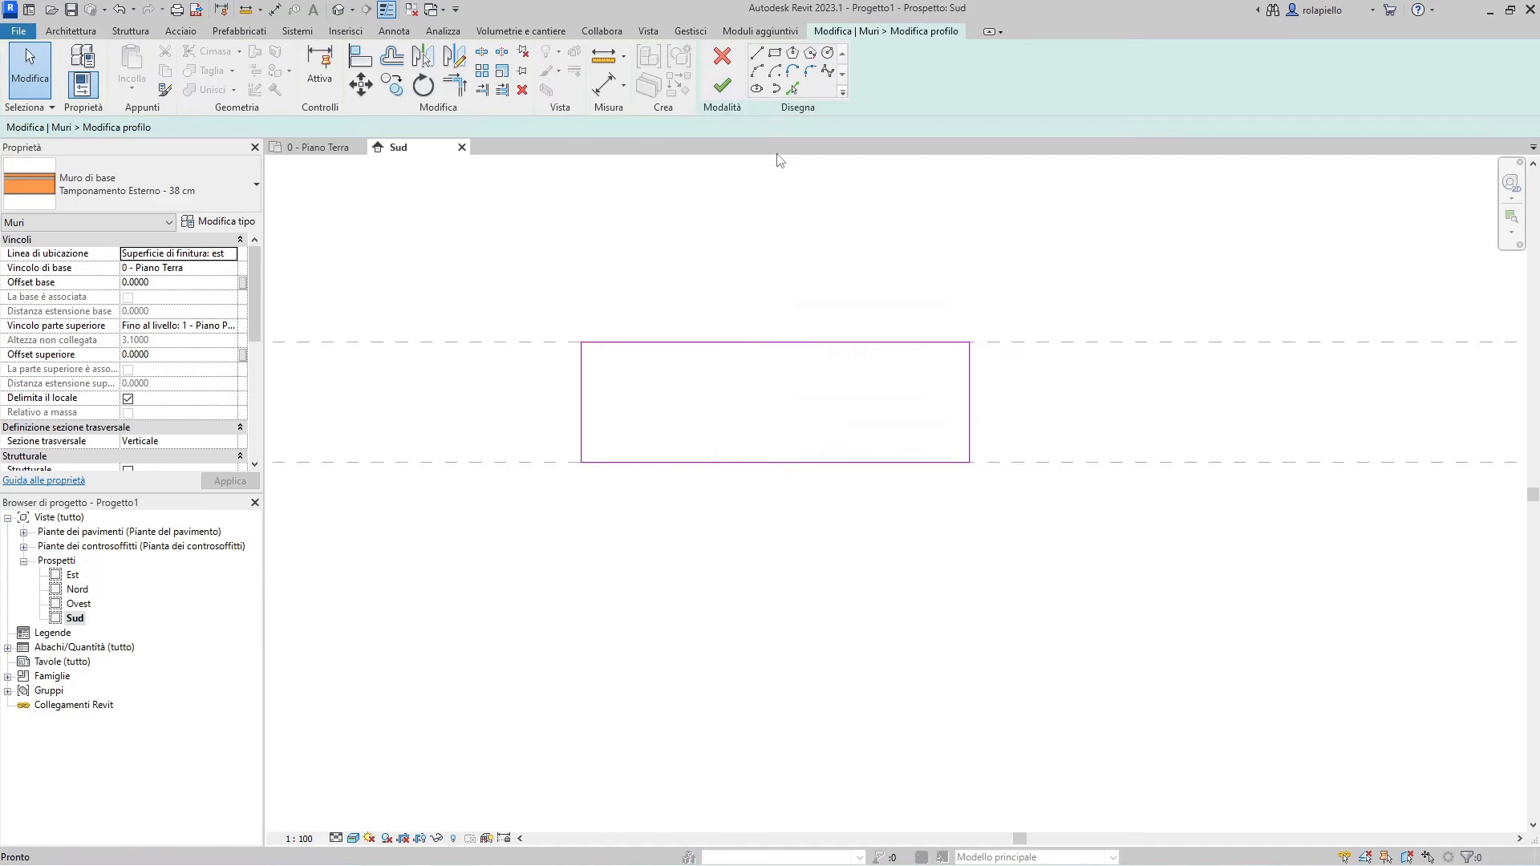
pyautogui.click(774, 53)
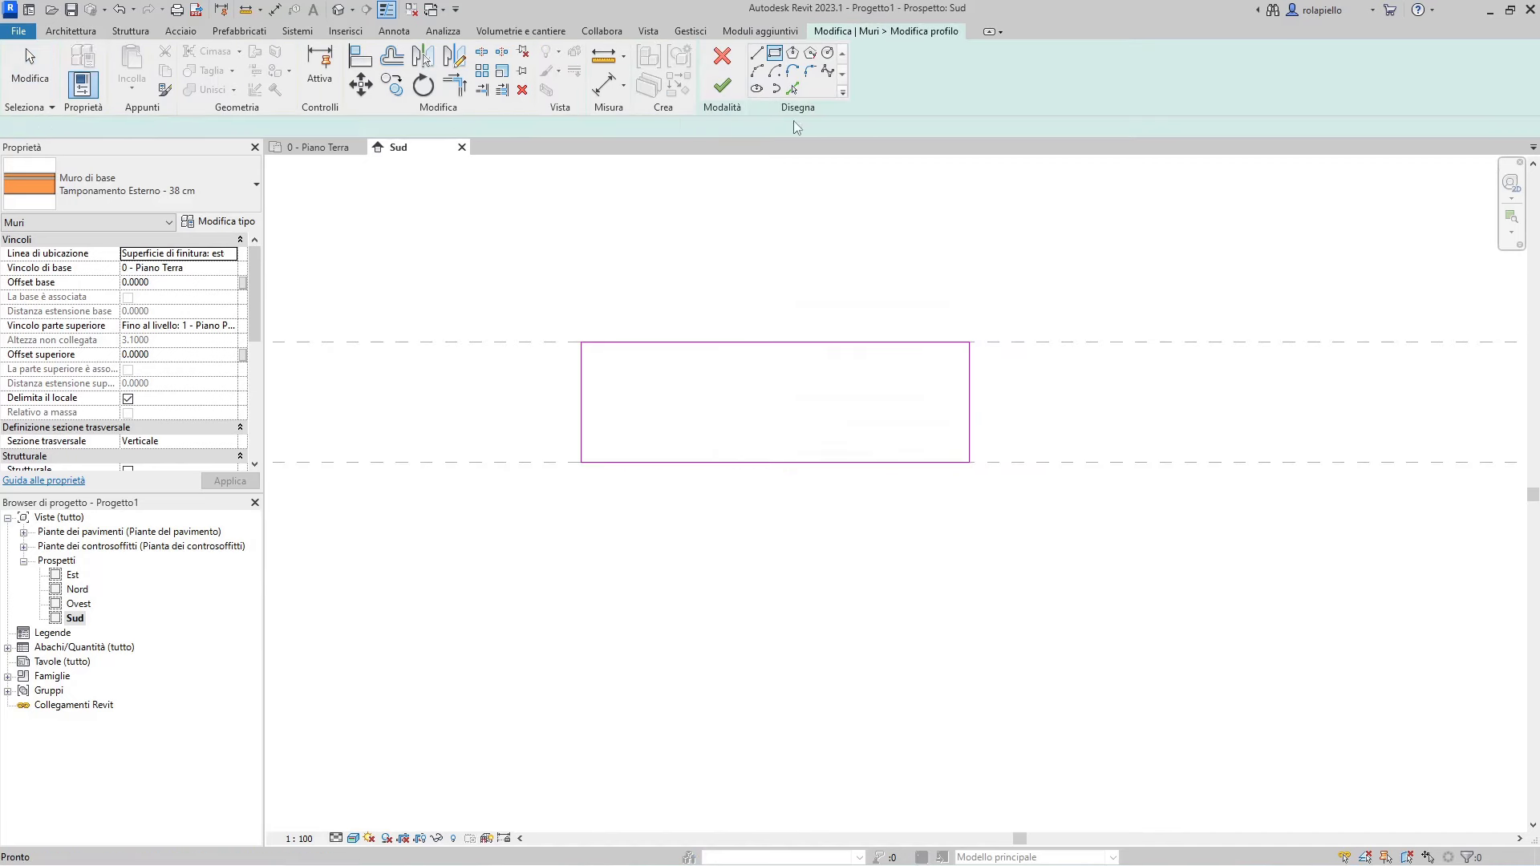
pyautogui.click(721, 384)
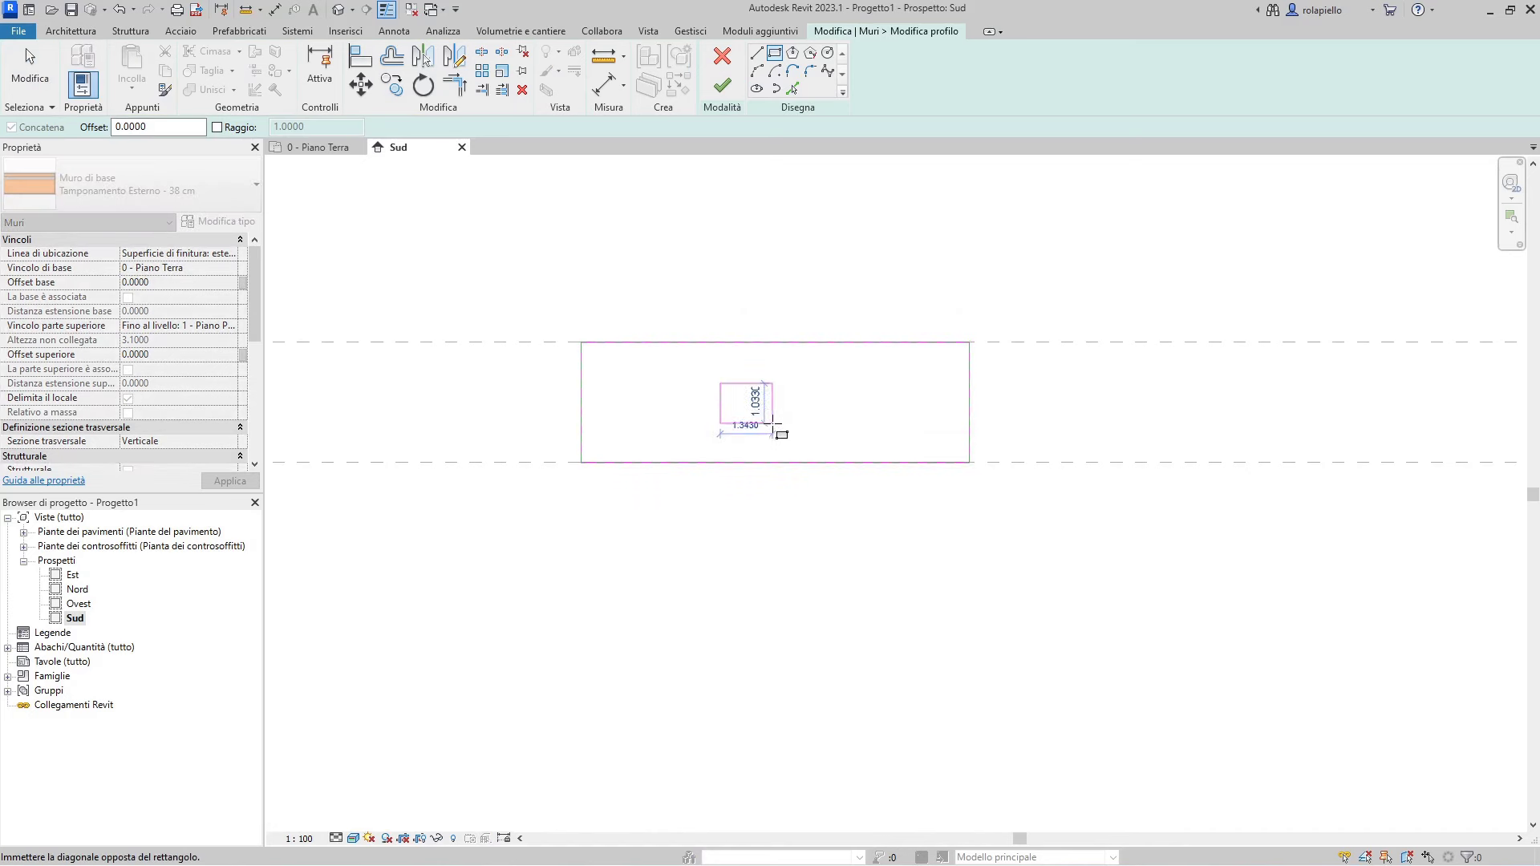
pyautogui.click(778, 424)
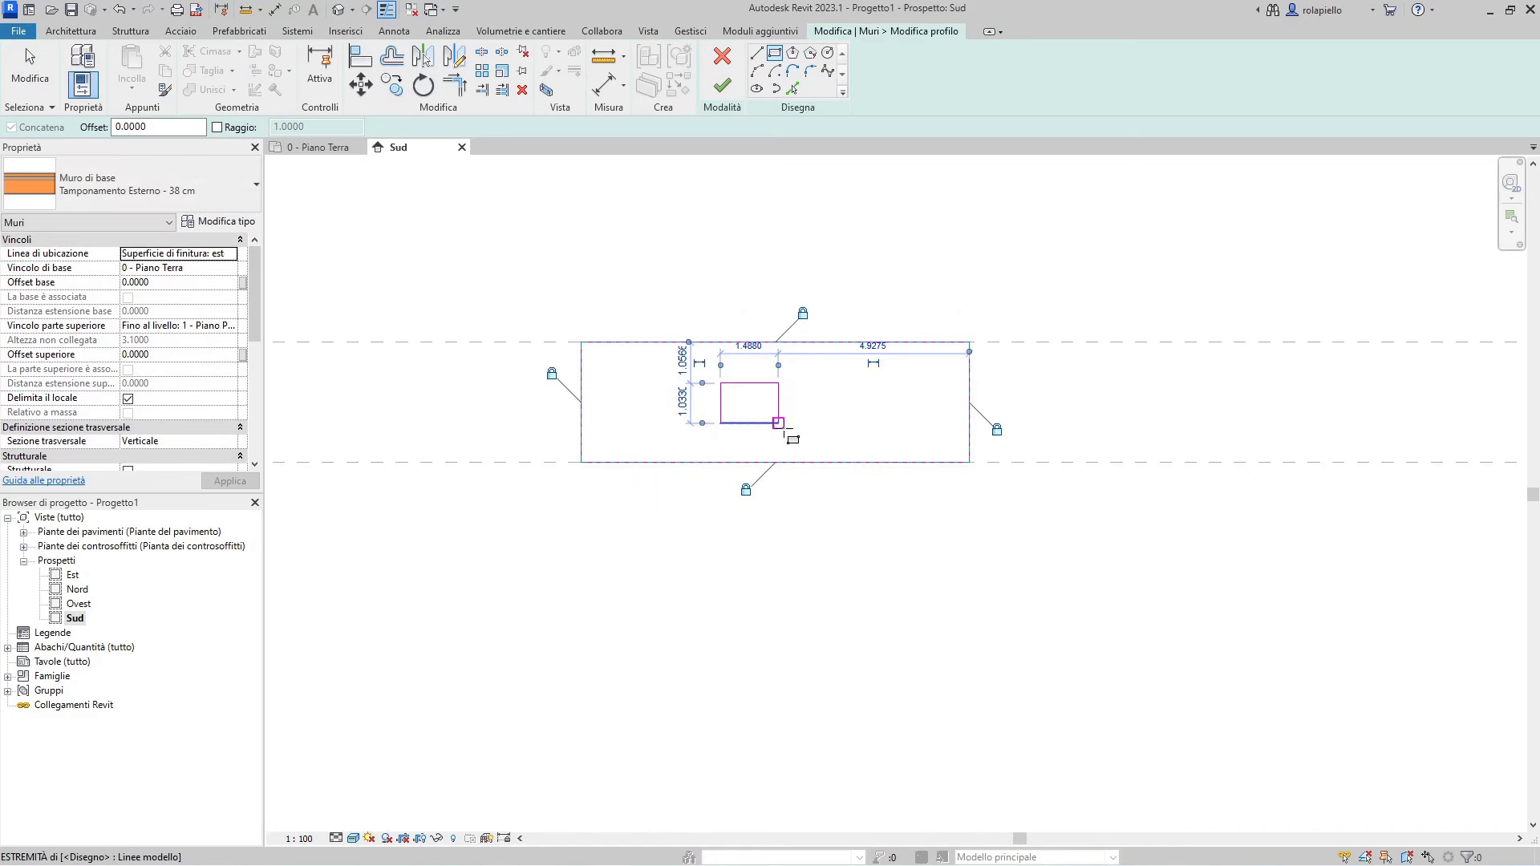
pyautogui.click(684, 403)
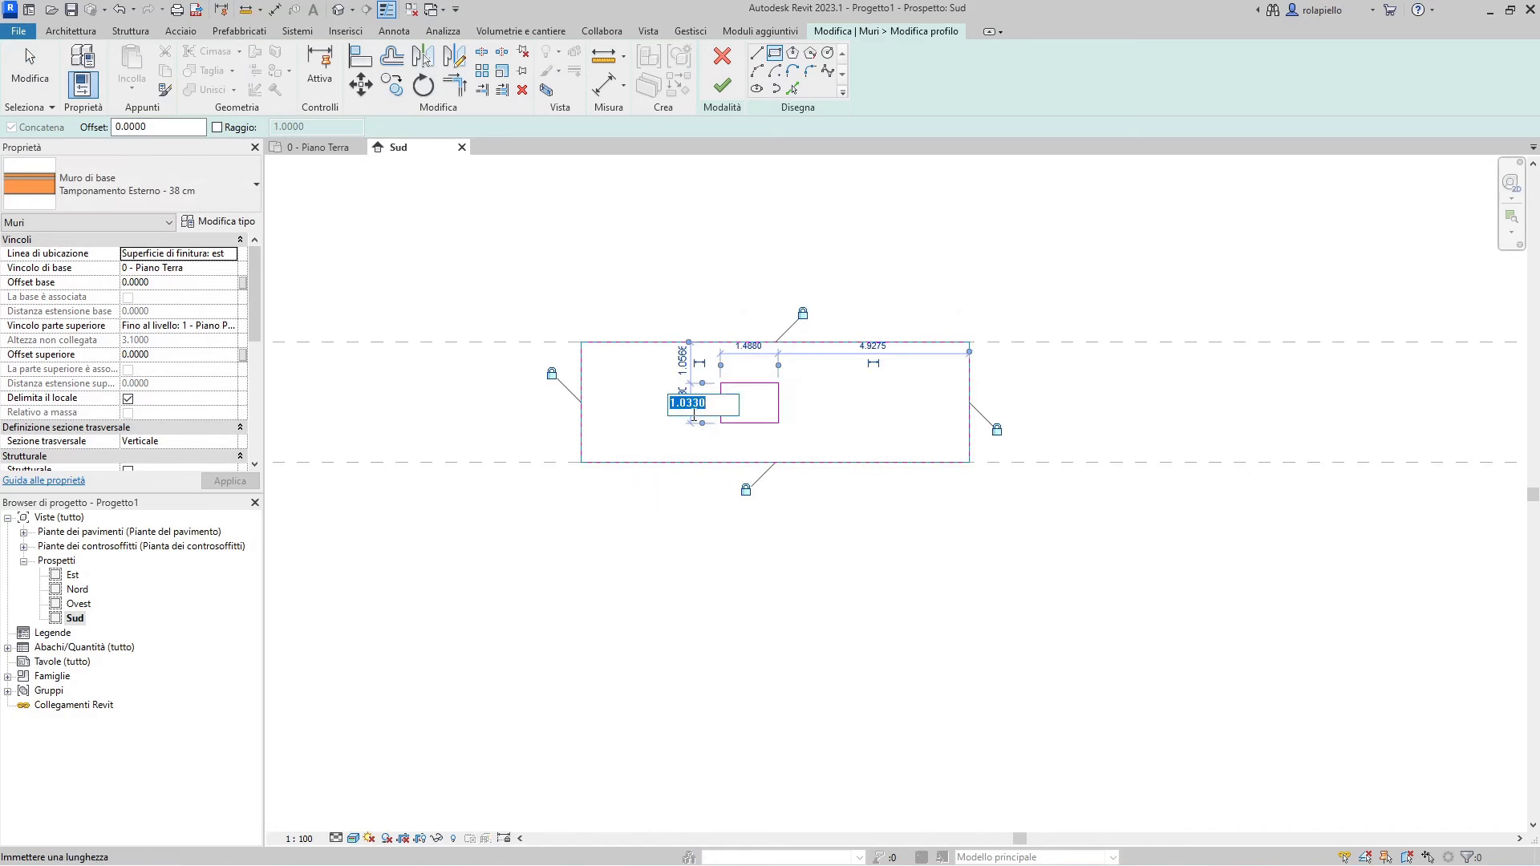
pyautogui.write('1')
pyautogui.press('Return')
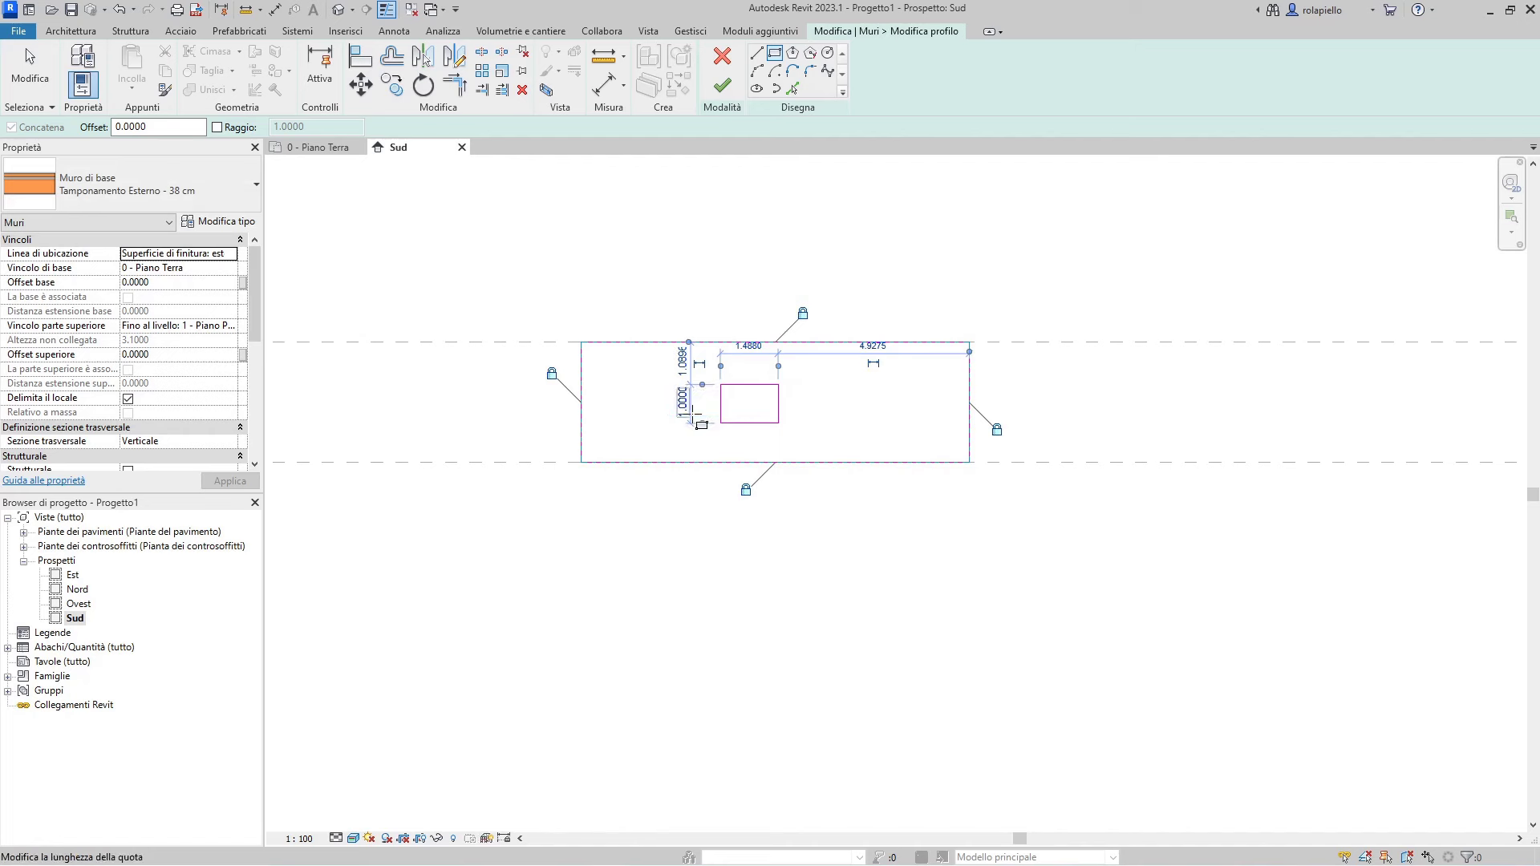
pyautogui.click(754, 350)
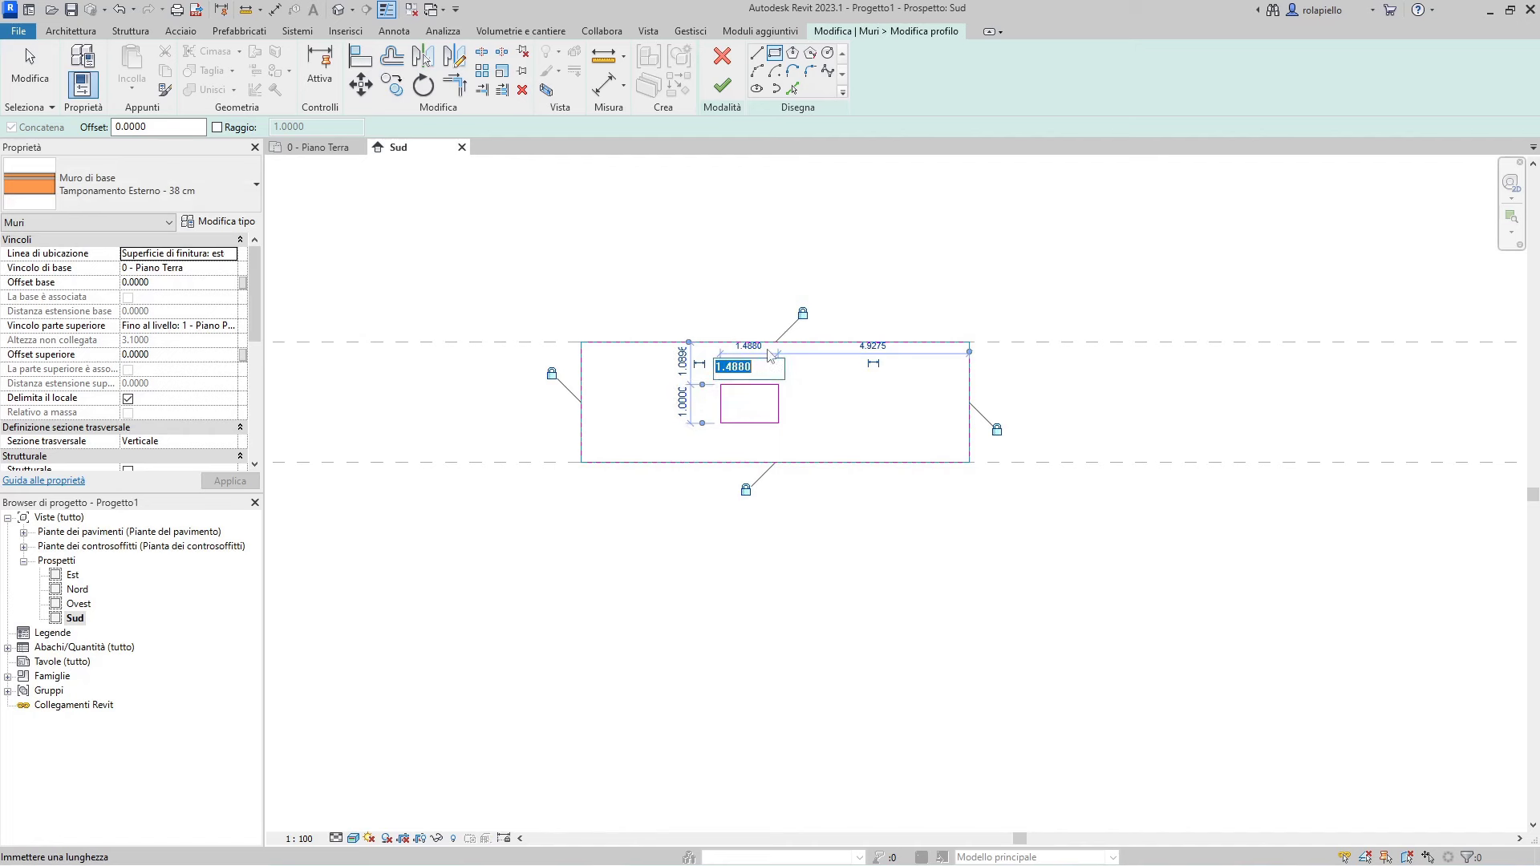
pyautogui.write('1.5')
pyautogui.press('Return')
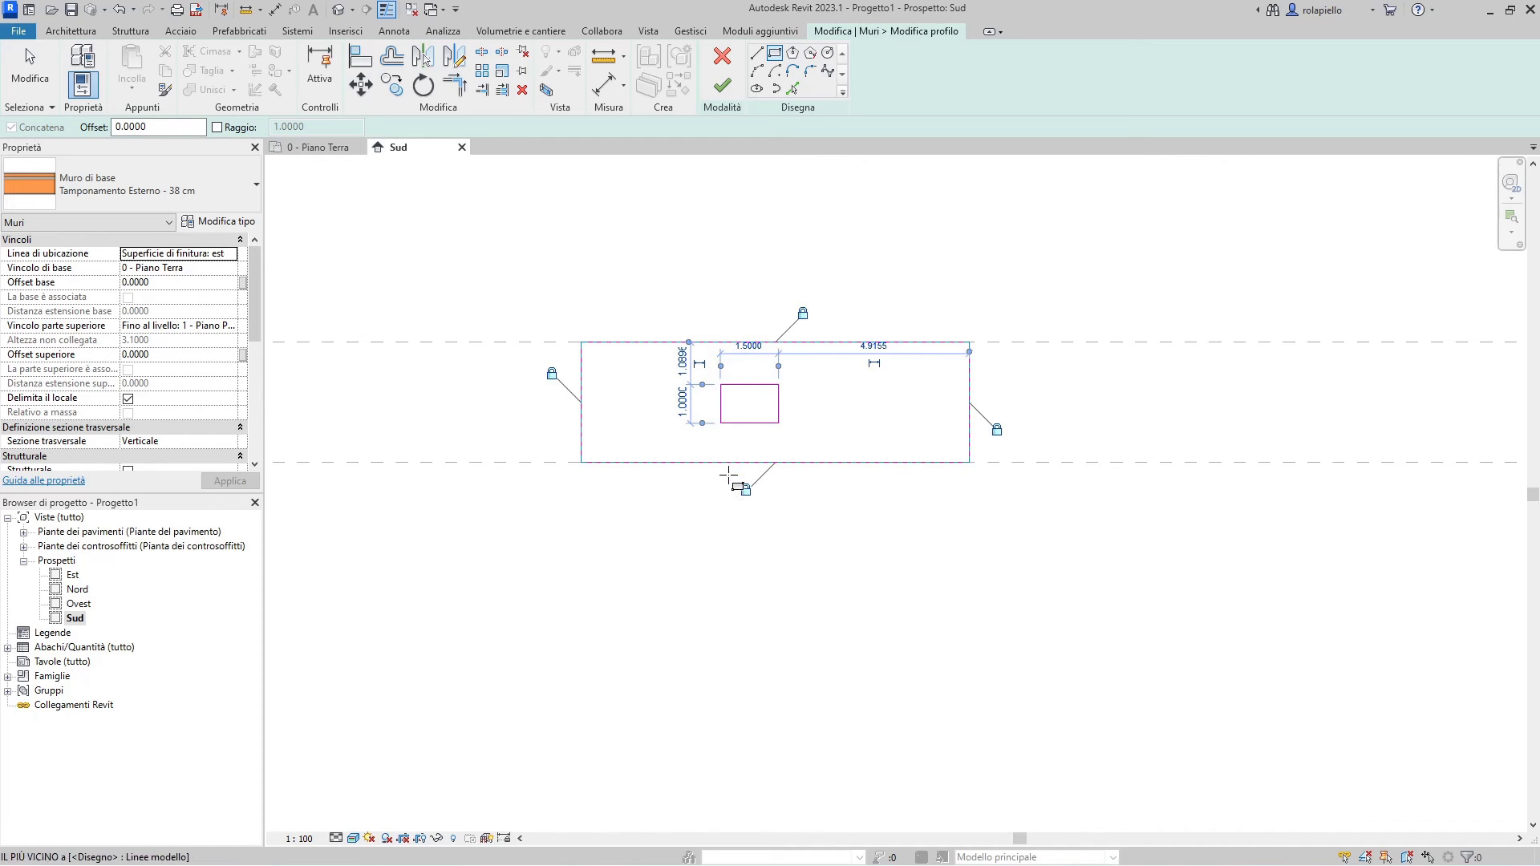
pyautogui.press('Escape')
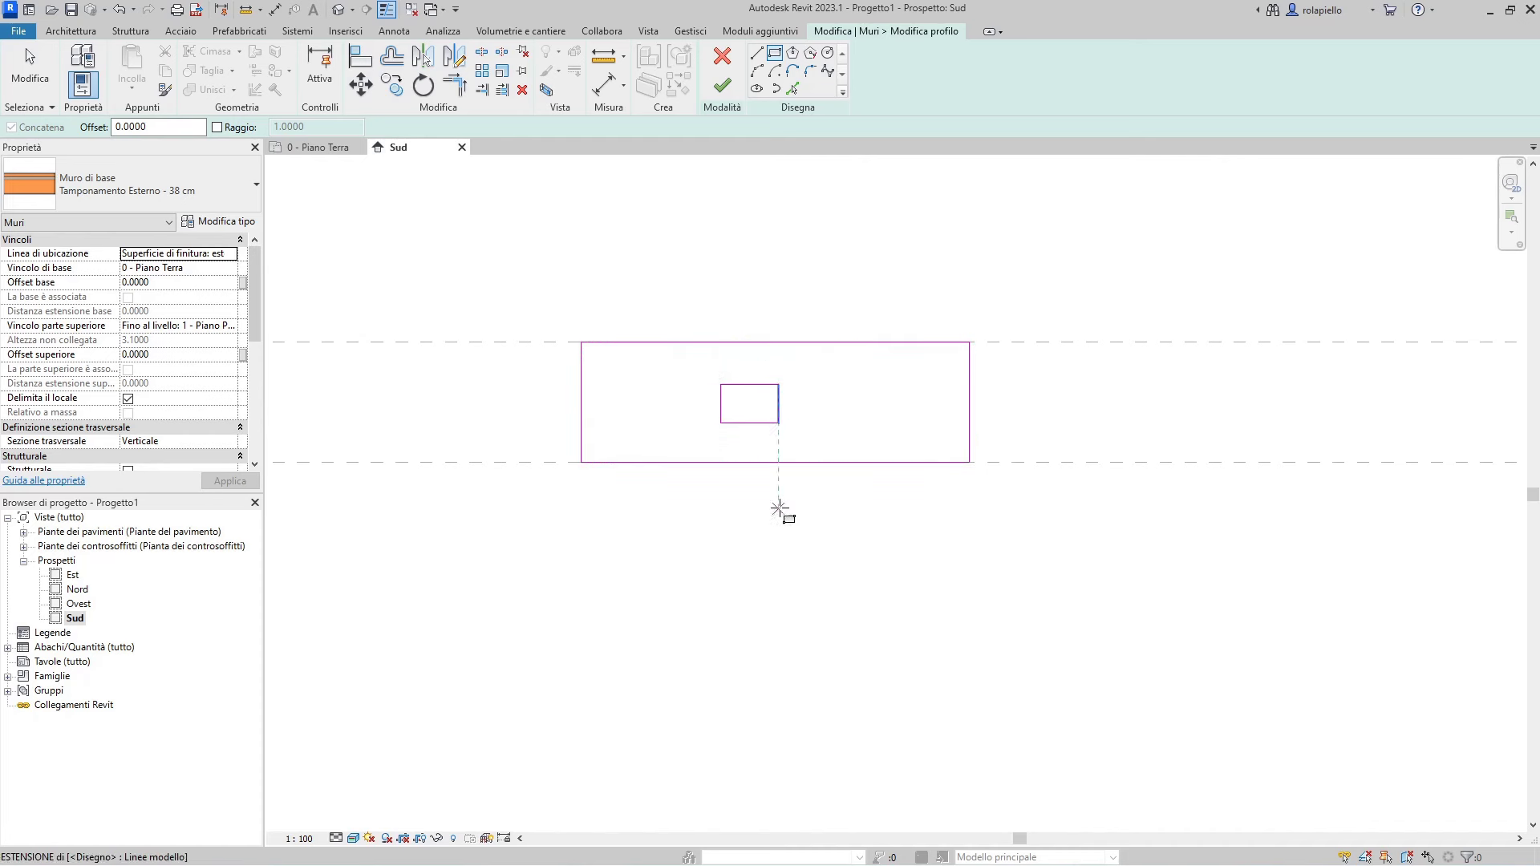
pyautogui.press('Escape')
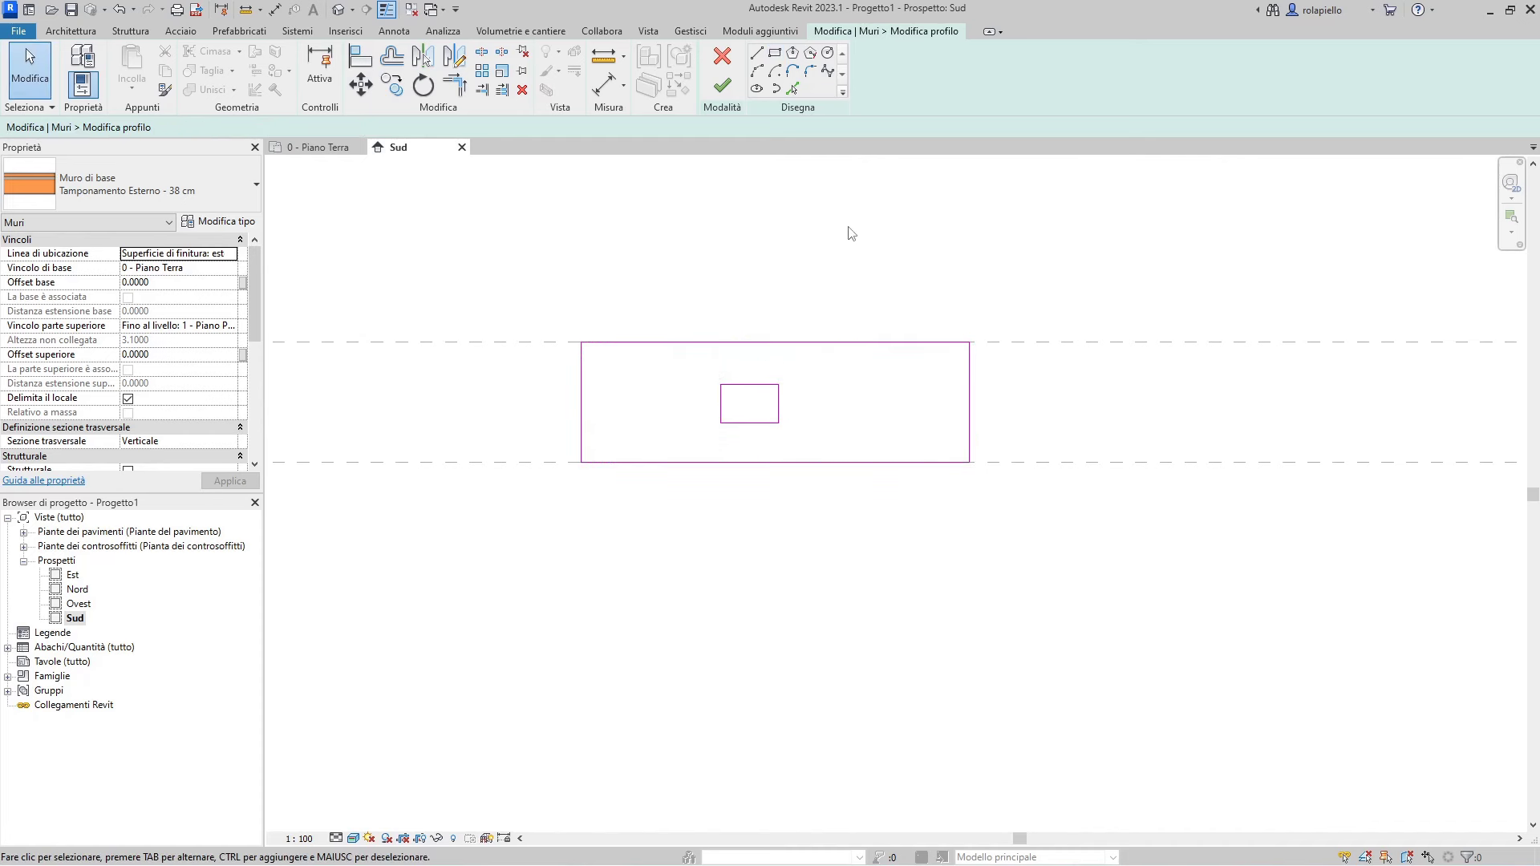
# - Switch the Sud elevation to shaded visual style
pyautogui.scroll(1, 709, 432)
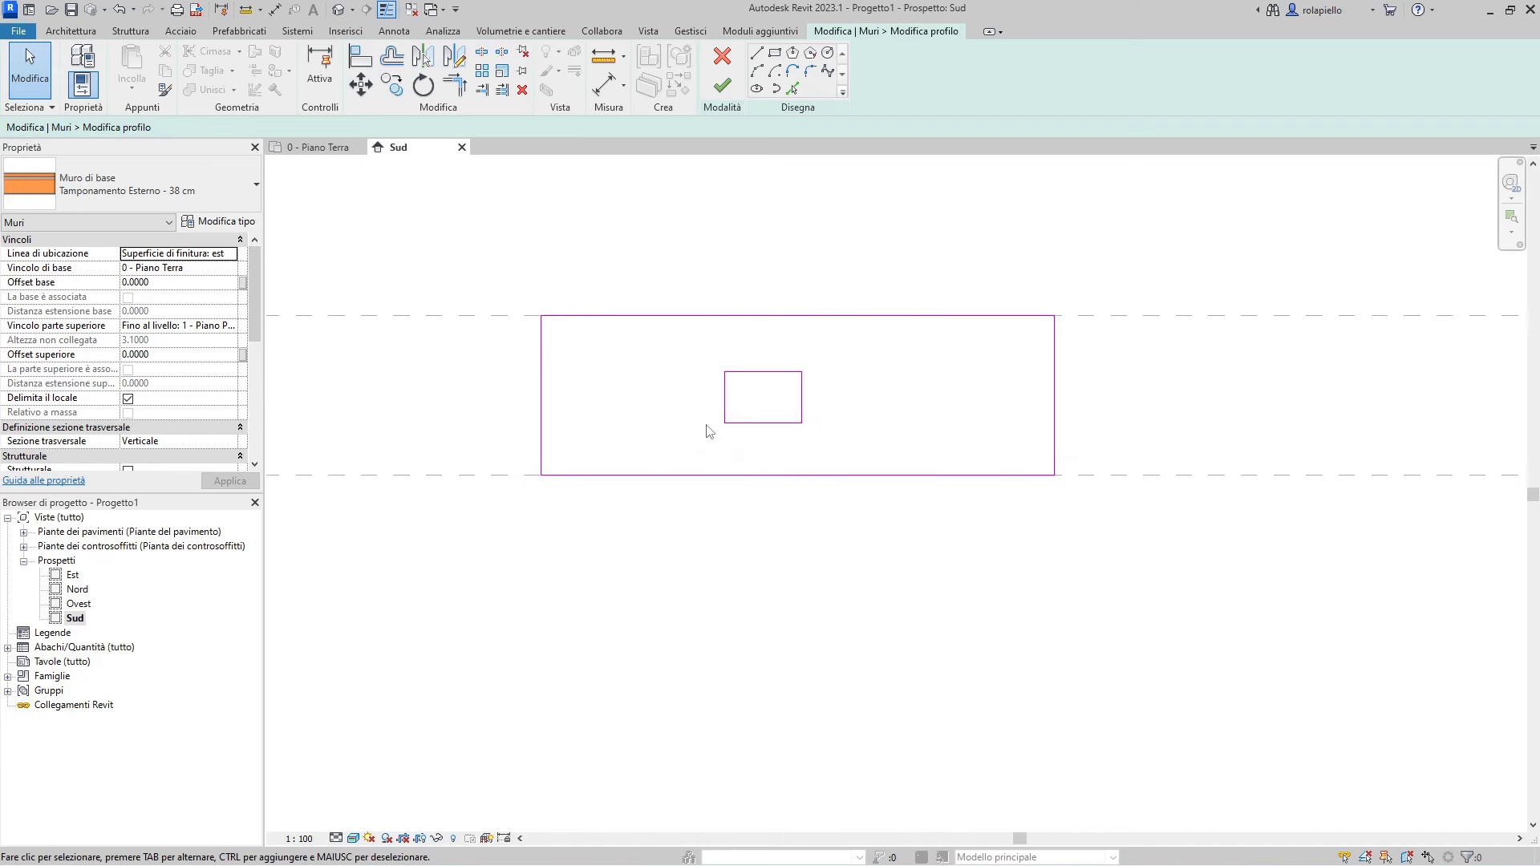
pyautogui.click(336, 838)
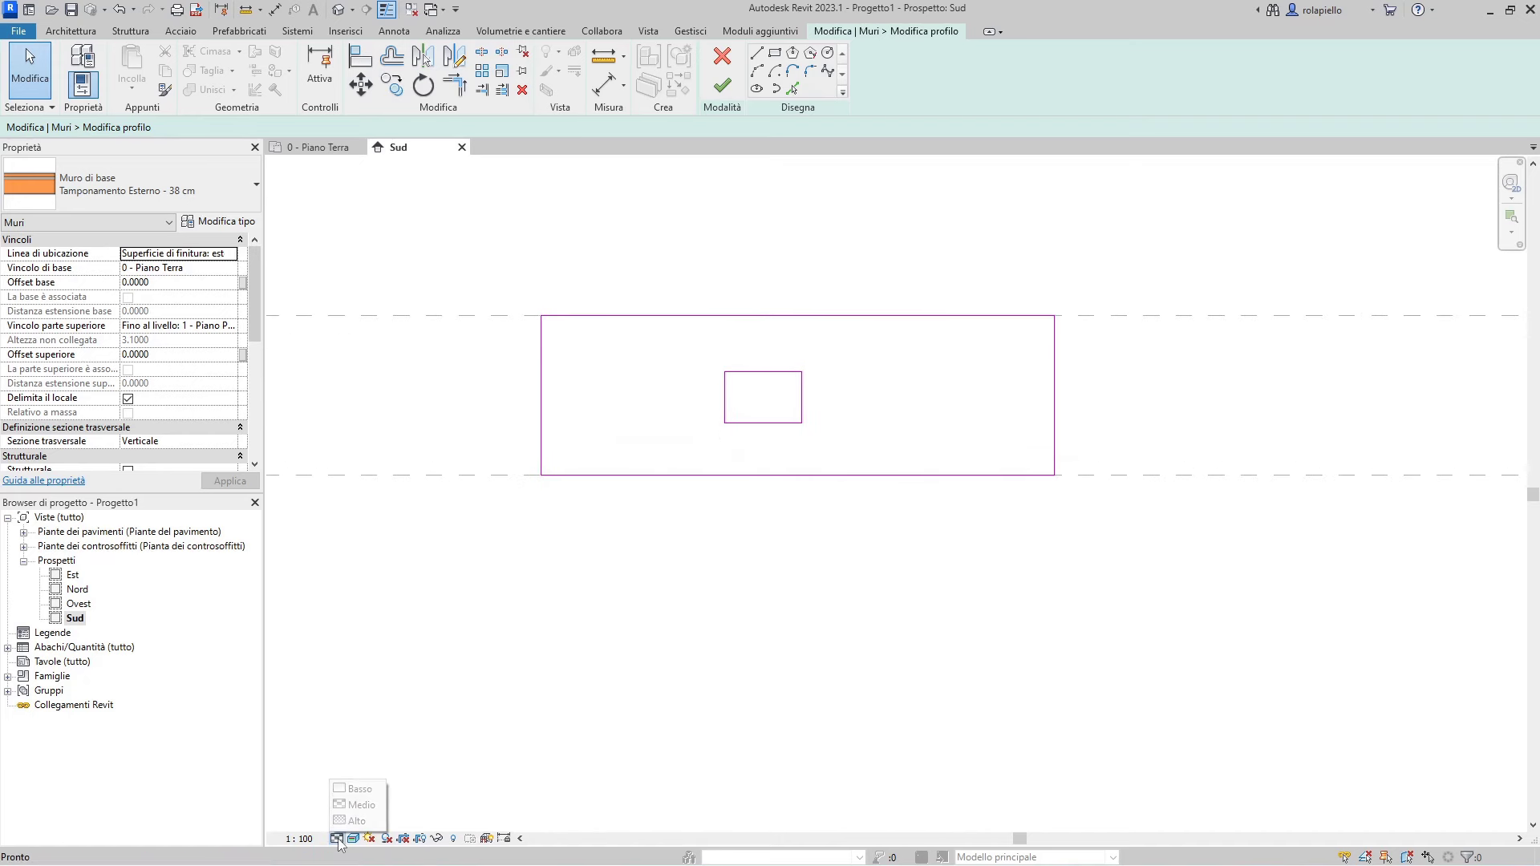
pyautogui.click(353, 808)
pyautogui.click(352, 838)
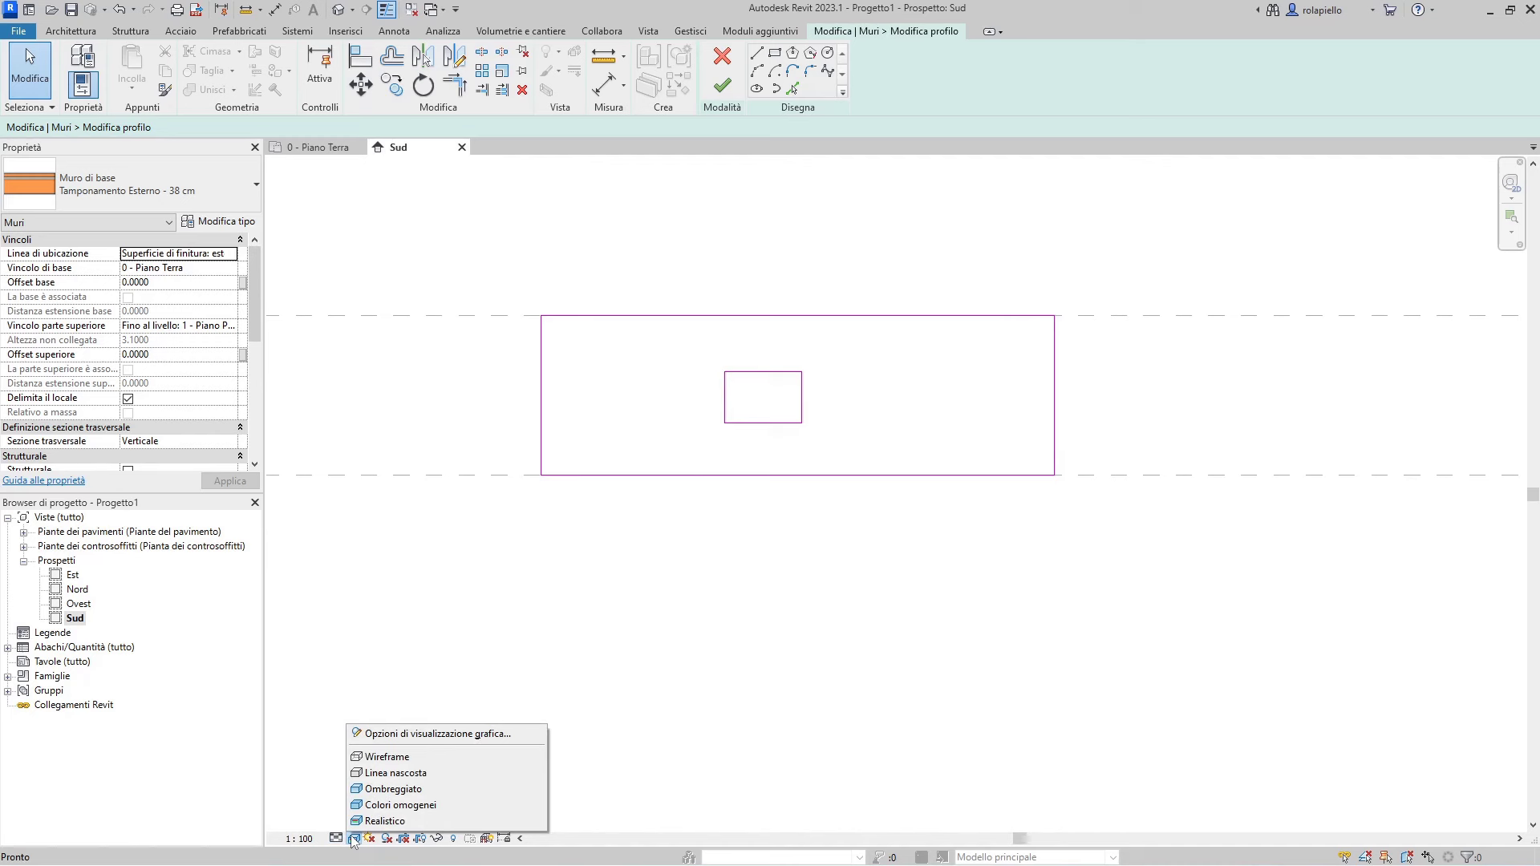
pyautogui.click(411, 790)
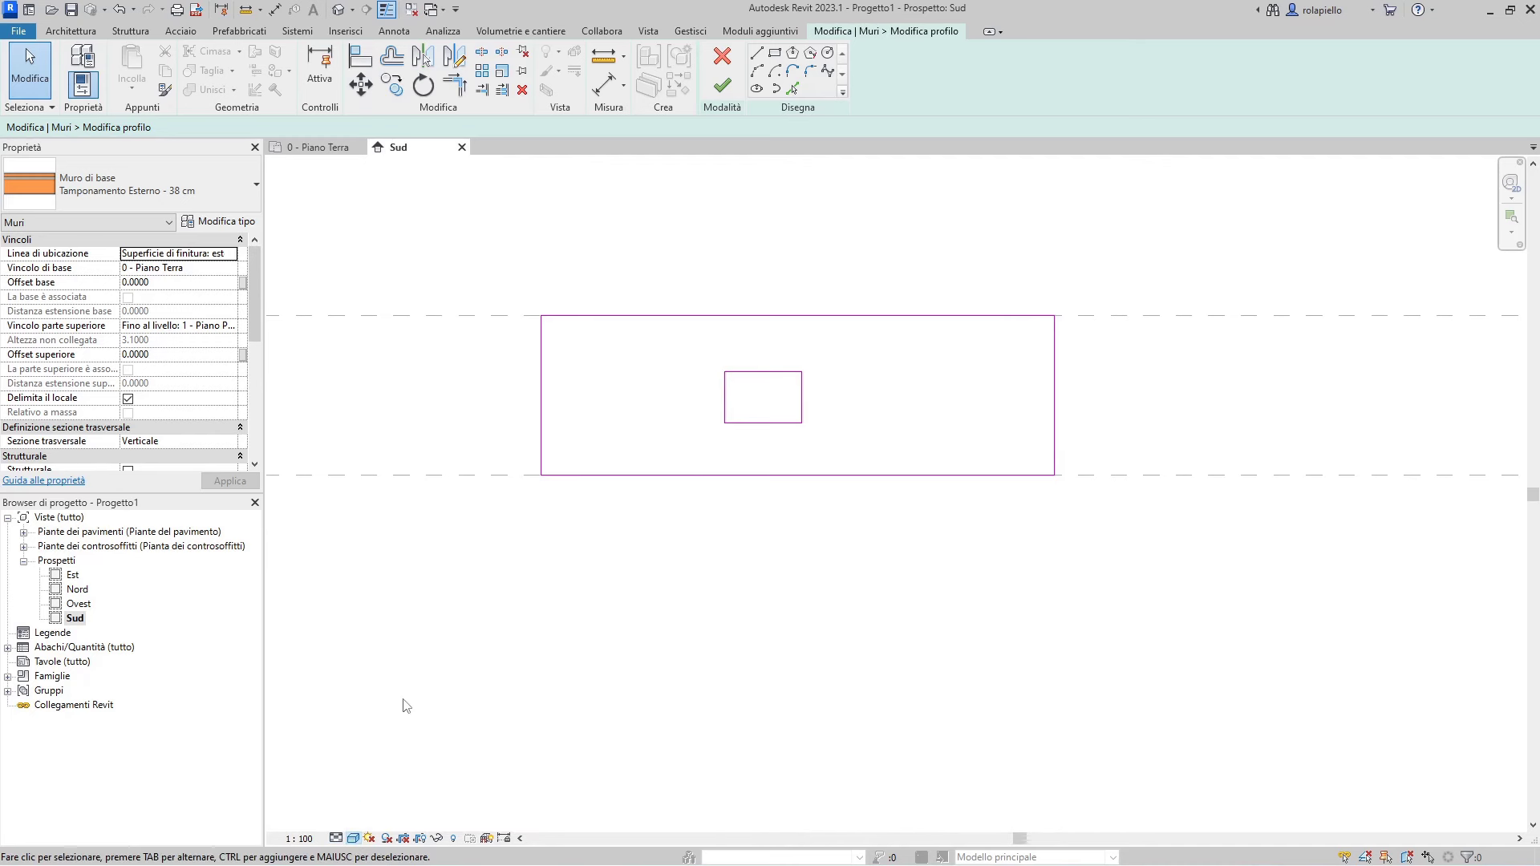
# - Finish the wall profile edit so the opening cuts through the wall
pyautogui.scroll(2, 575, 623)
pyautogui.scroll(-2, 611, 665)
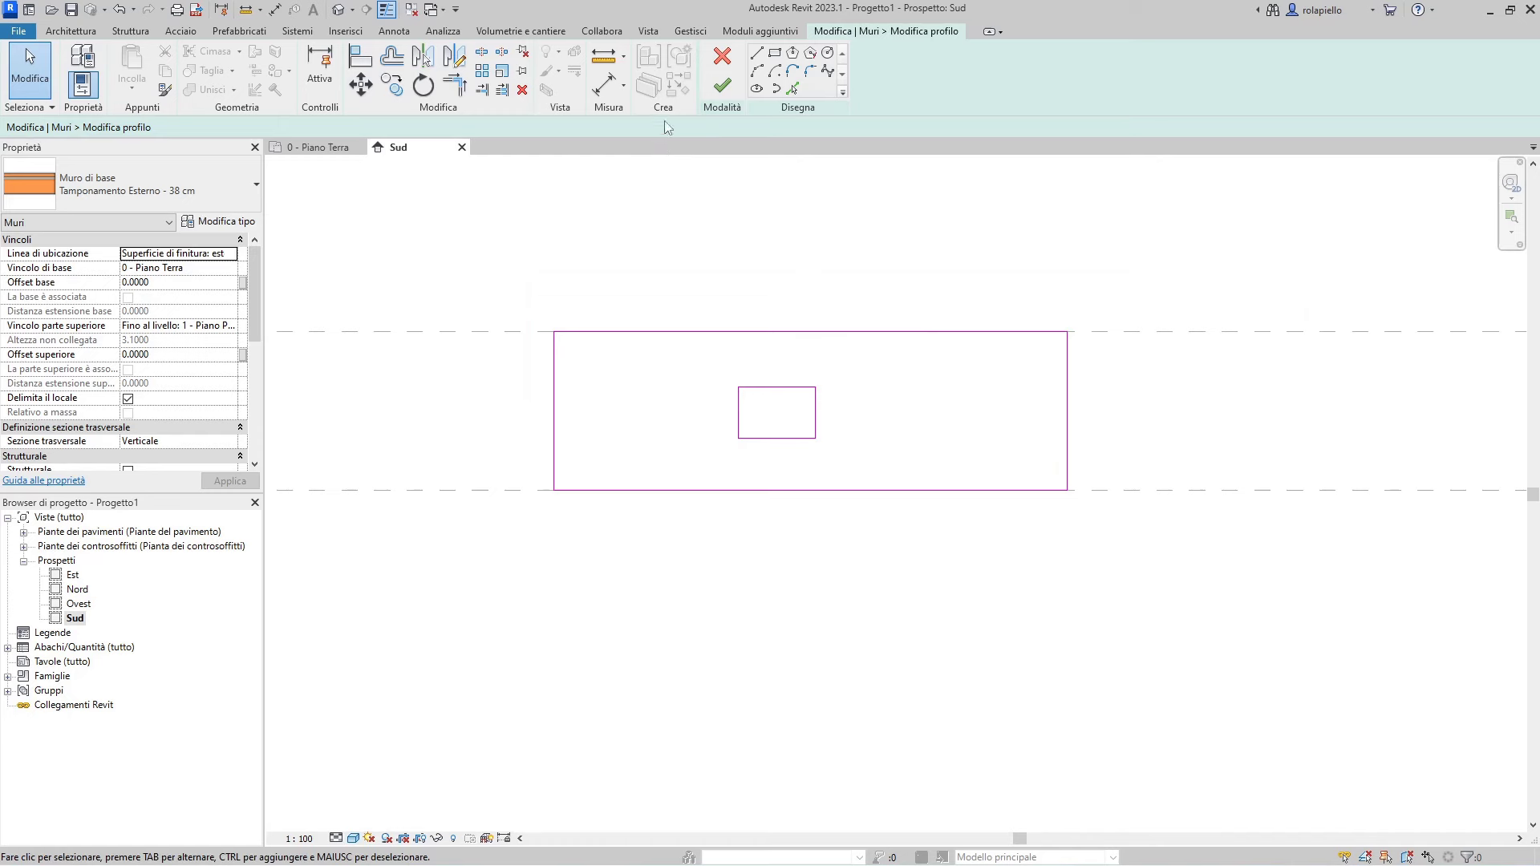
pyautogui.click(722, 81)
pyautogui.click(864, 644)
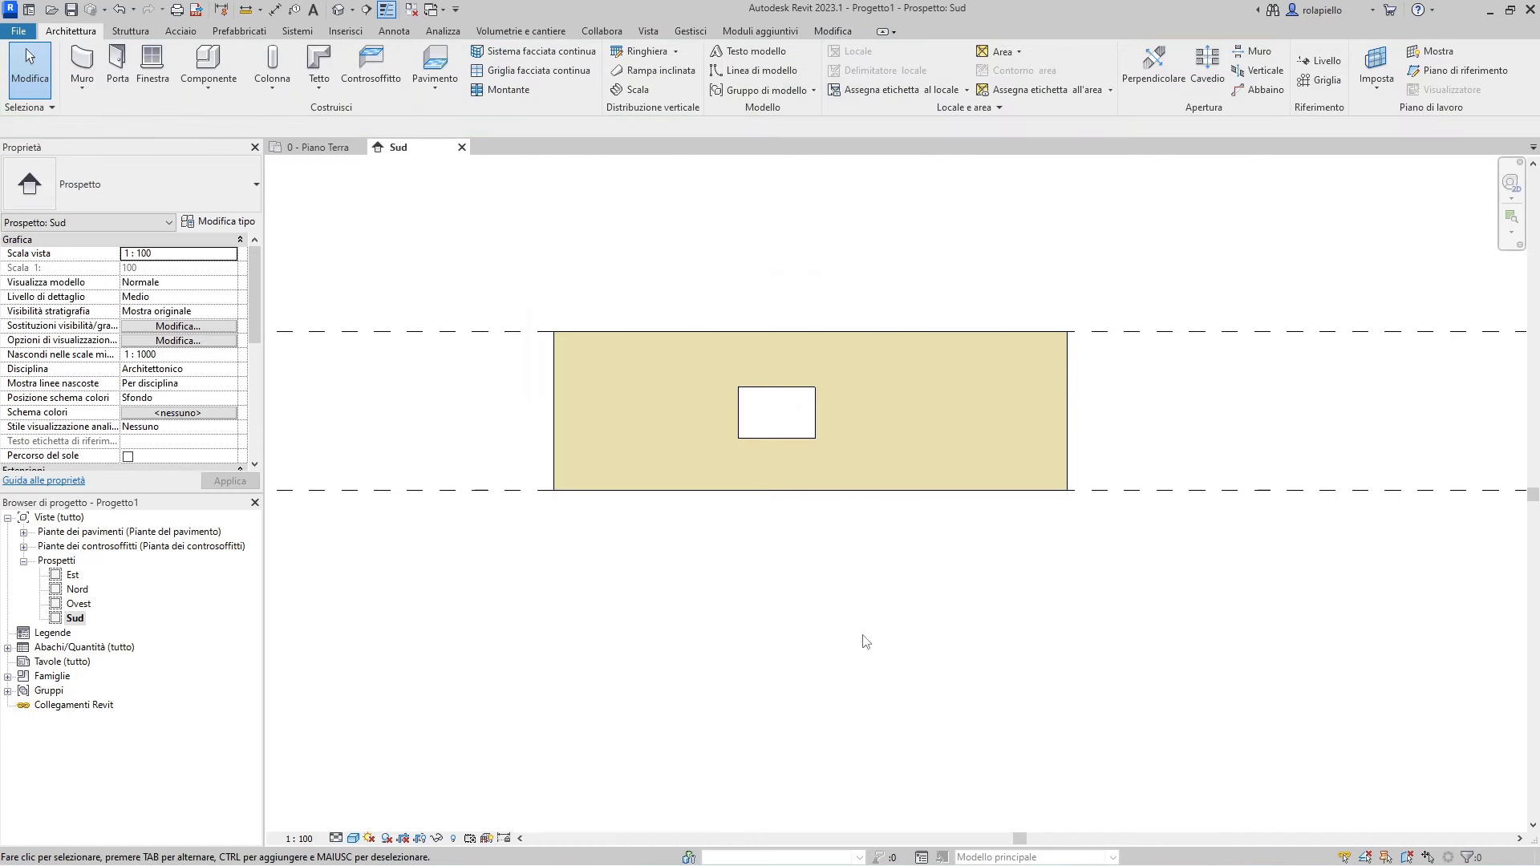
pyautogui.scroll(-1, 865, 641)
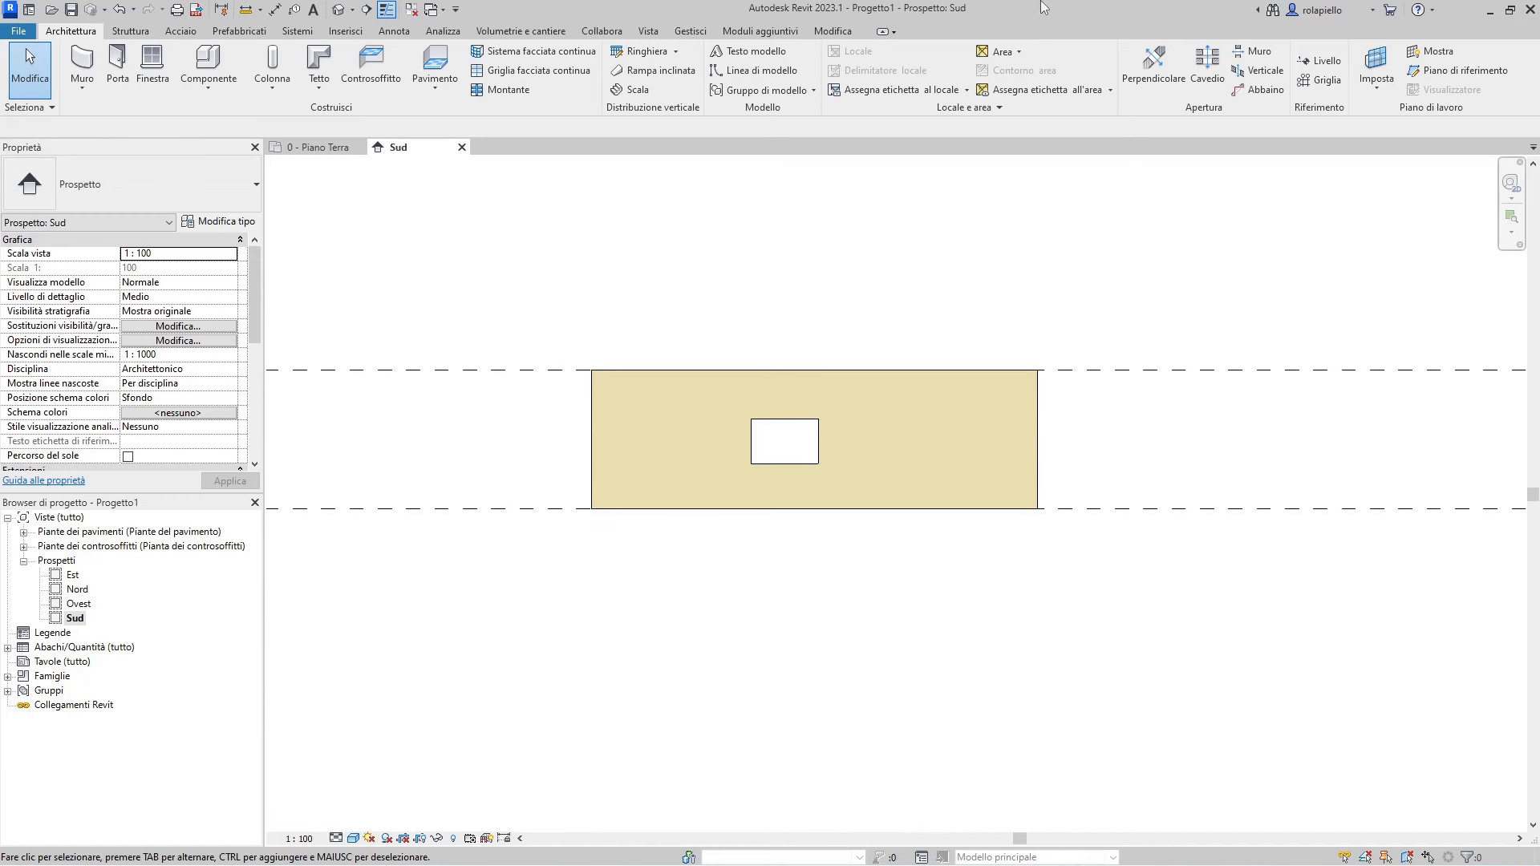
pyautogui.click(830, 32)
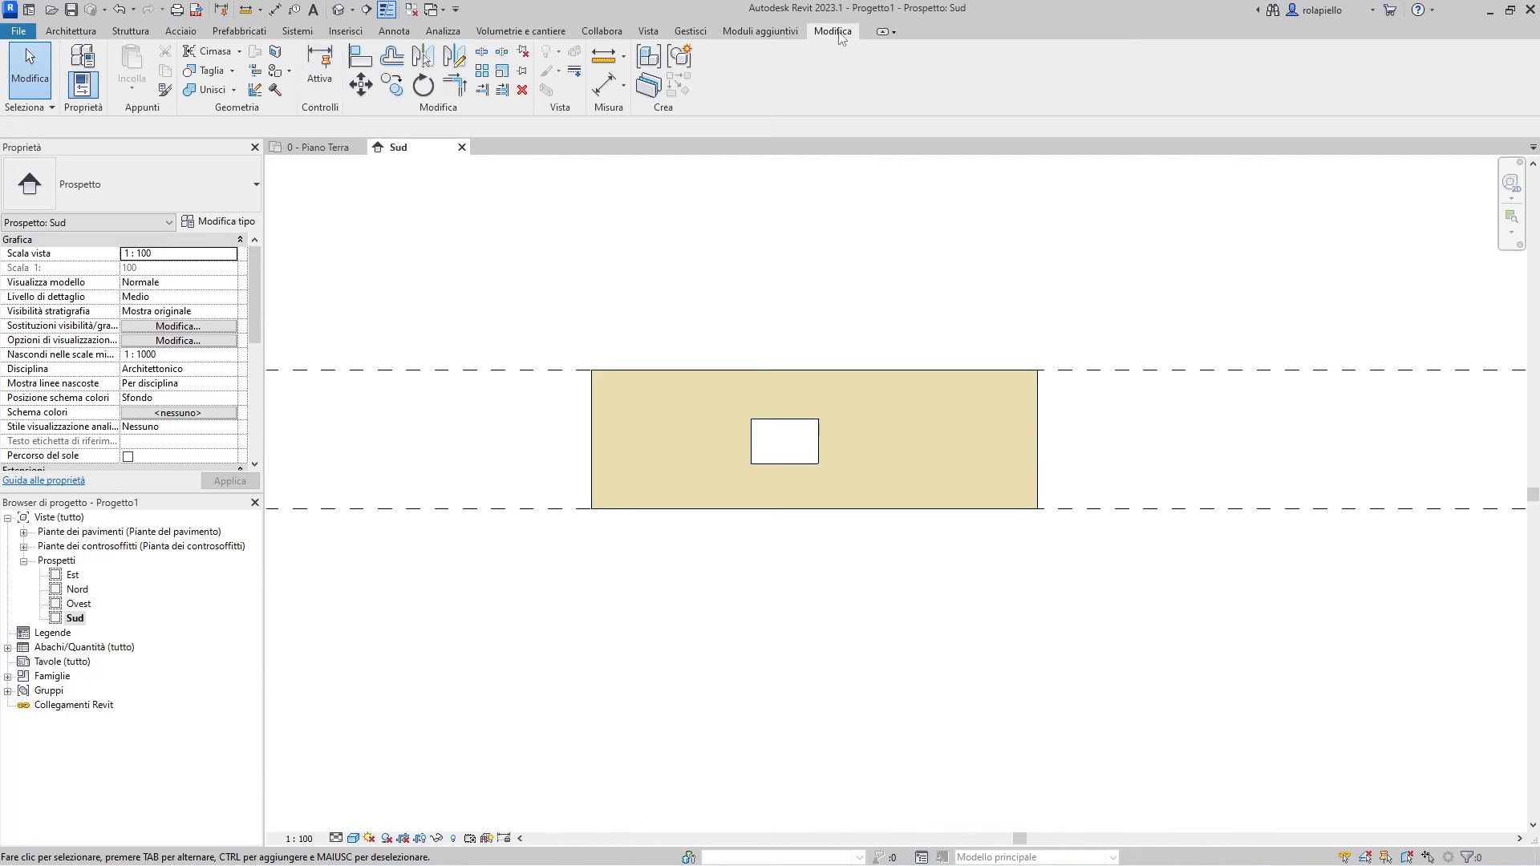
# - Split the south wall face with a boundary offset 0.4 around the opening's four edges
pyautogui.click(278, 56)
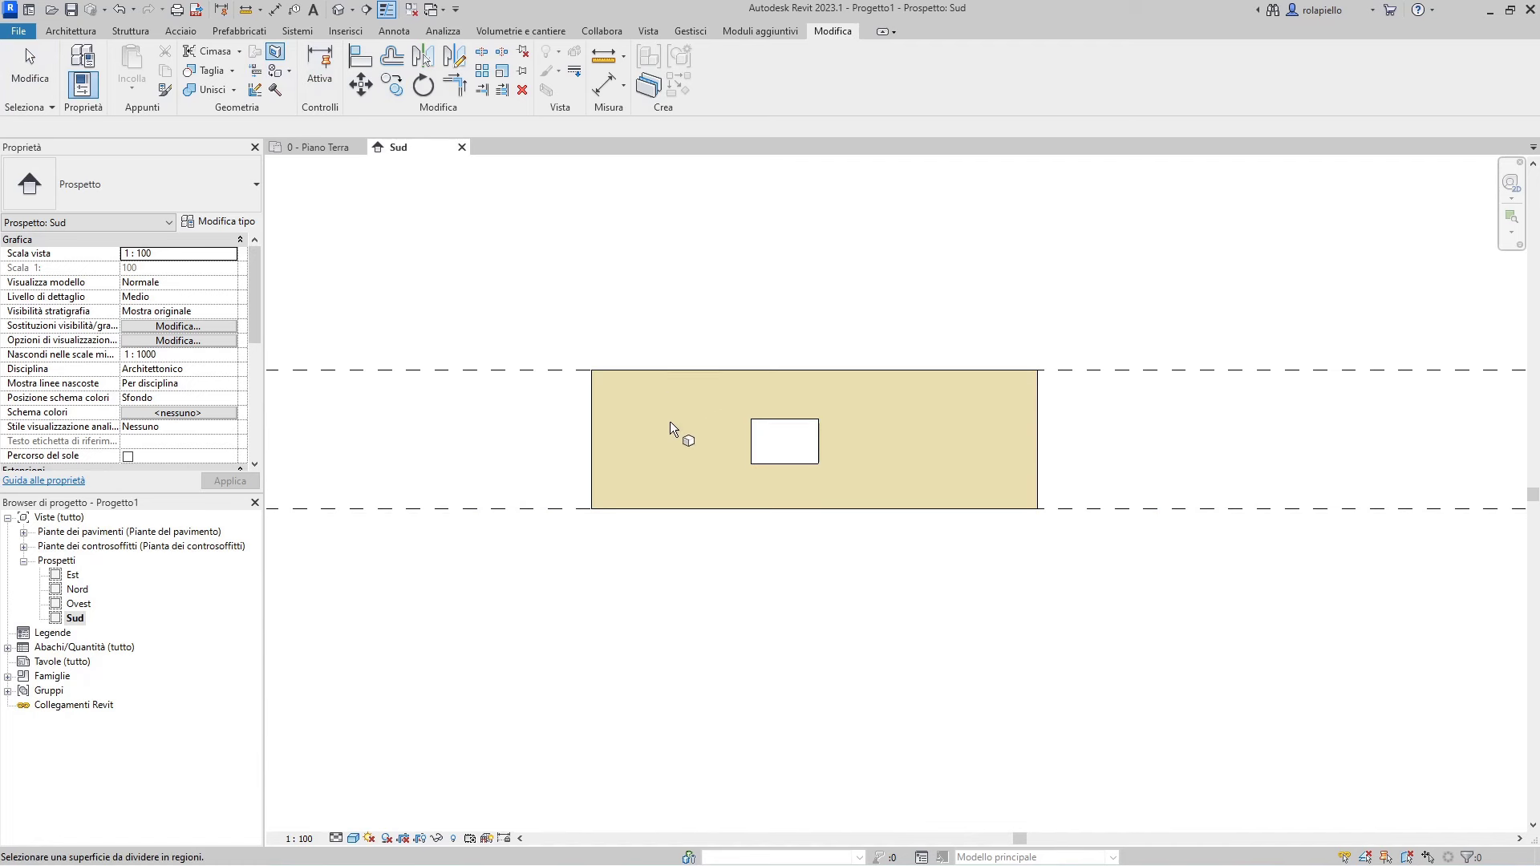
pyautogui.click(590, 403)
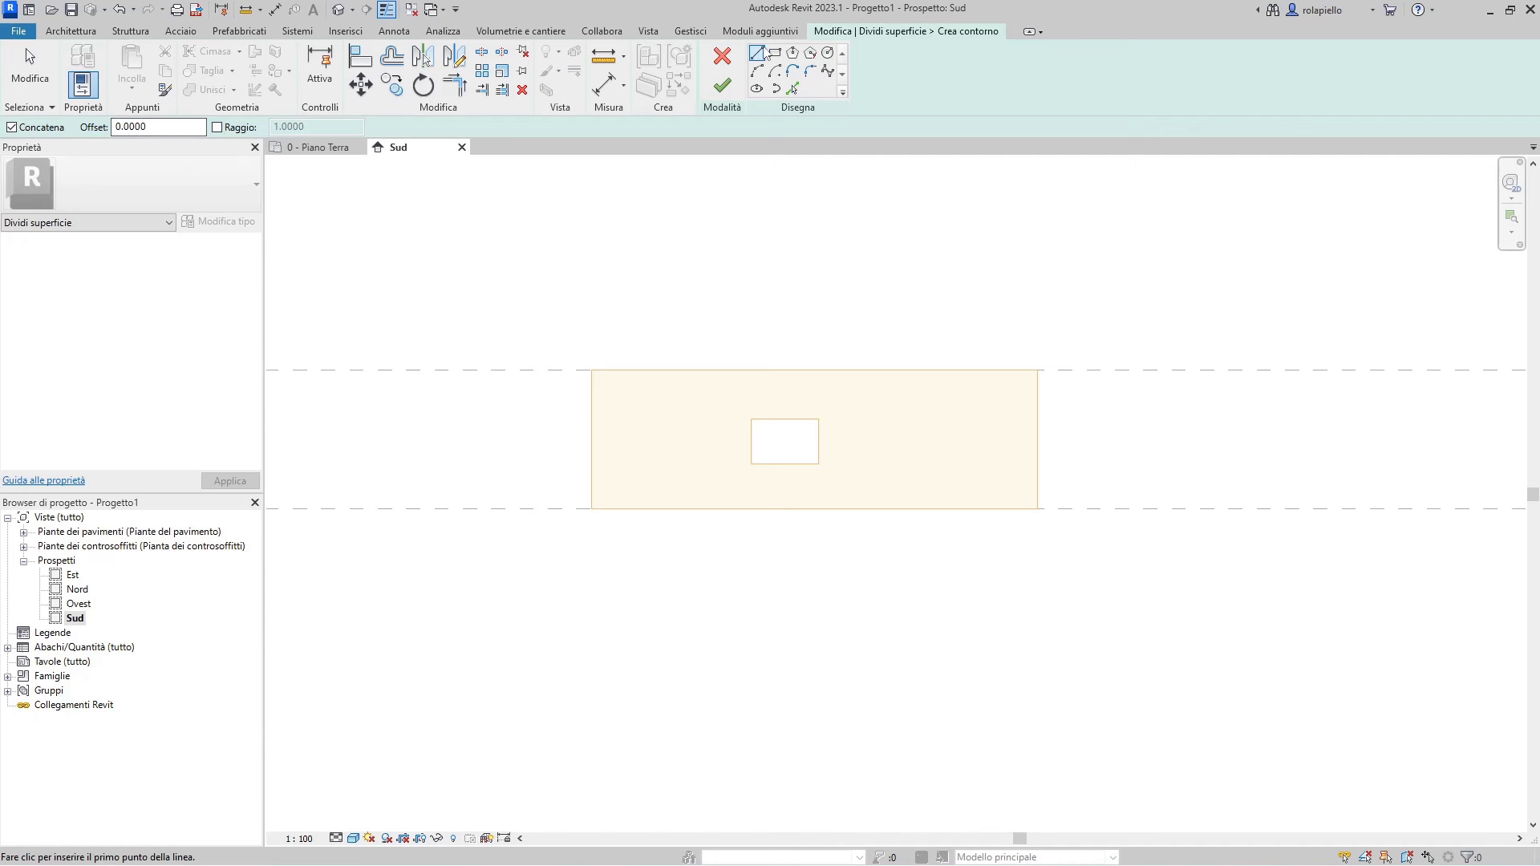
pyautogui.click(126, 126)
pyautogui.hotkey('shift', 'Left')
pyautogui.write('4')
pyautogui.click(792, 88)
pyautogui.click(786, 419)
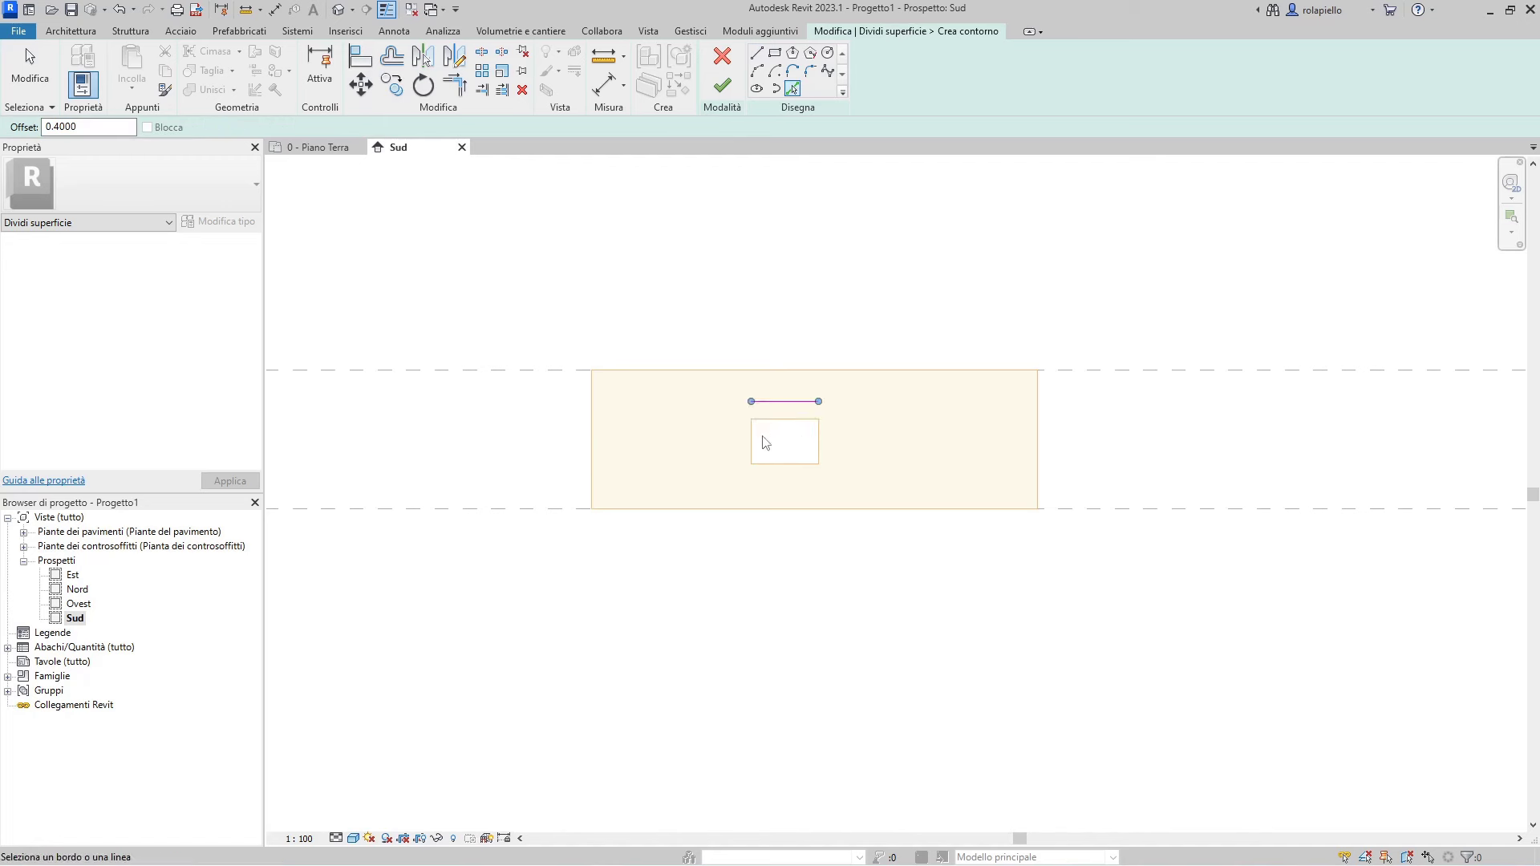
pyautogui.click(752, 449)
pyautogui.click(793, 474)
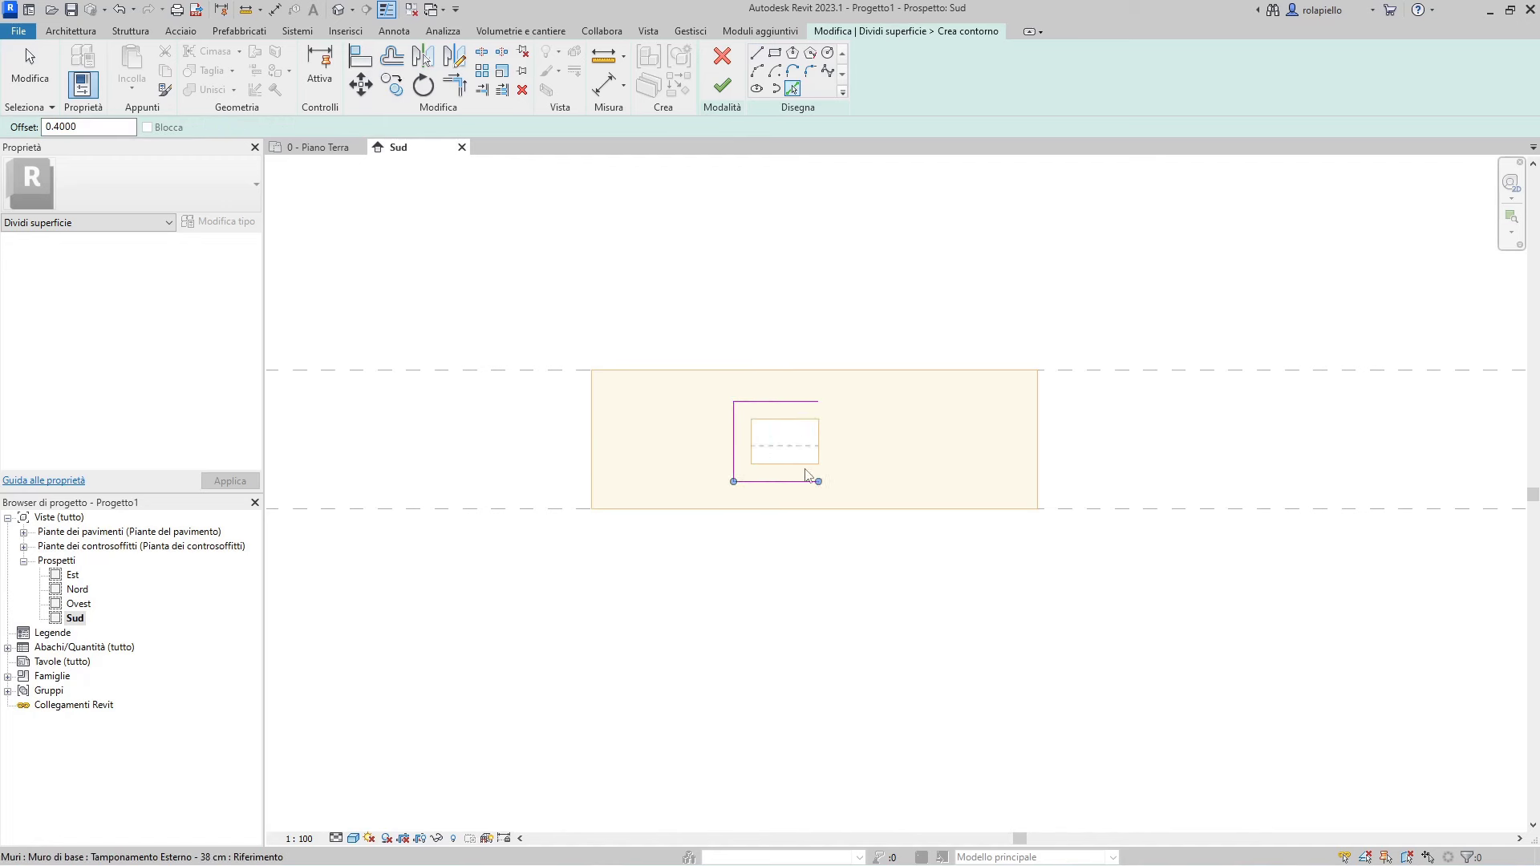
pyautogui.click(821, 441)
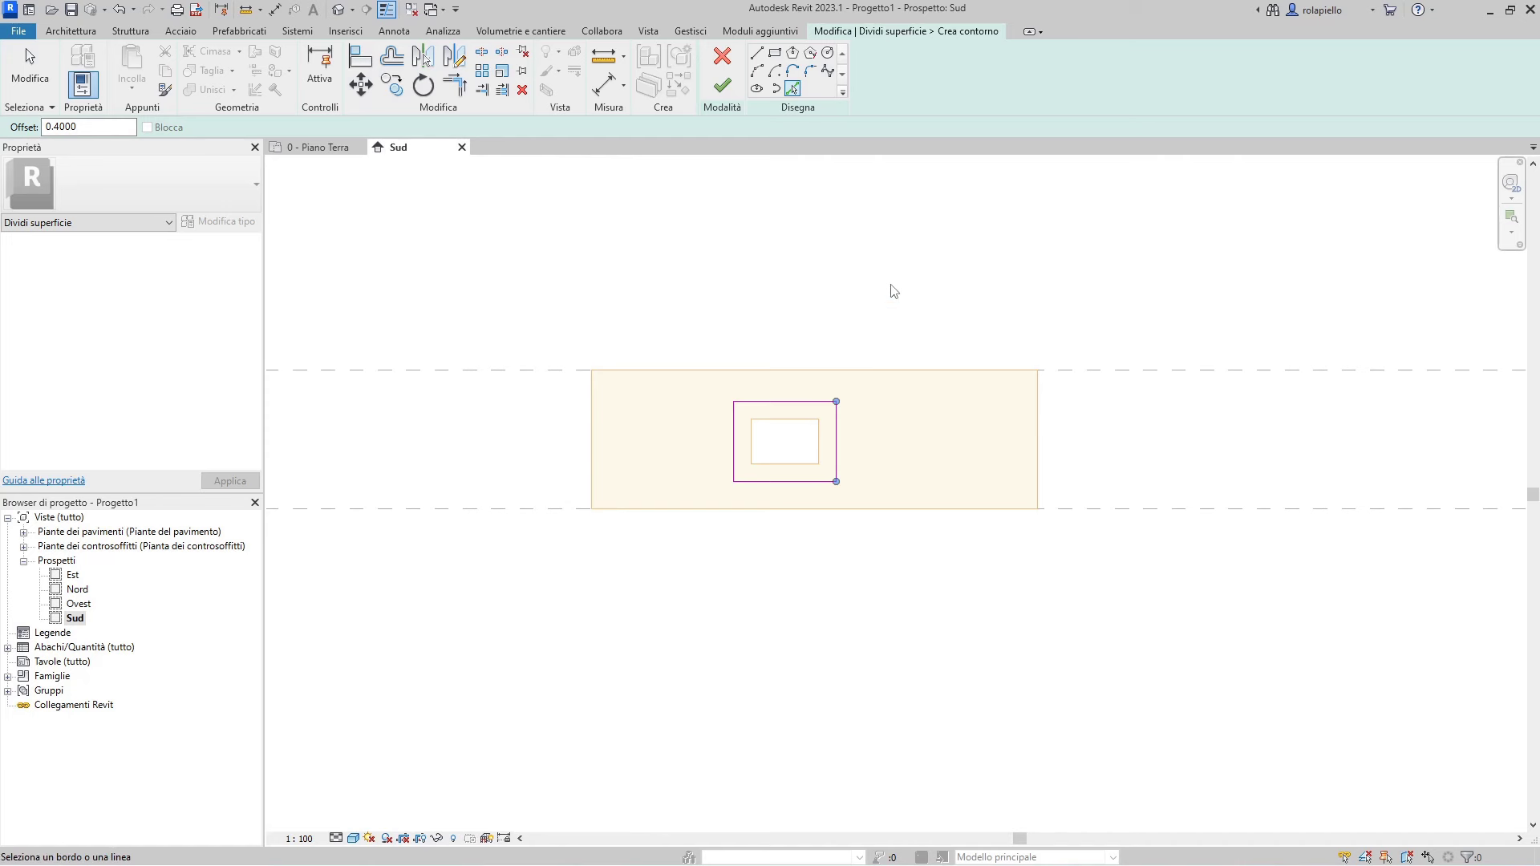
pyautogui.click(724, 87)
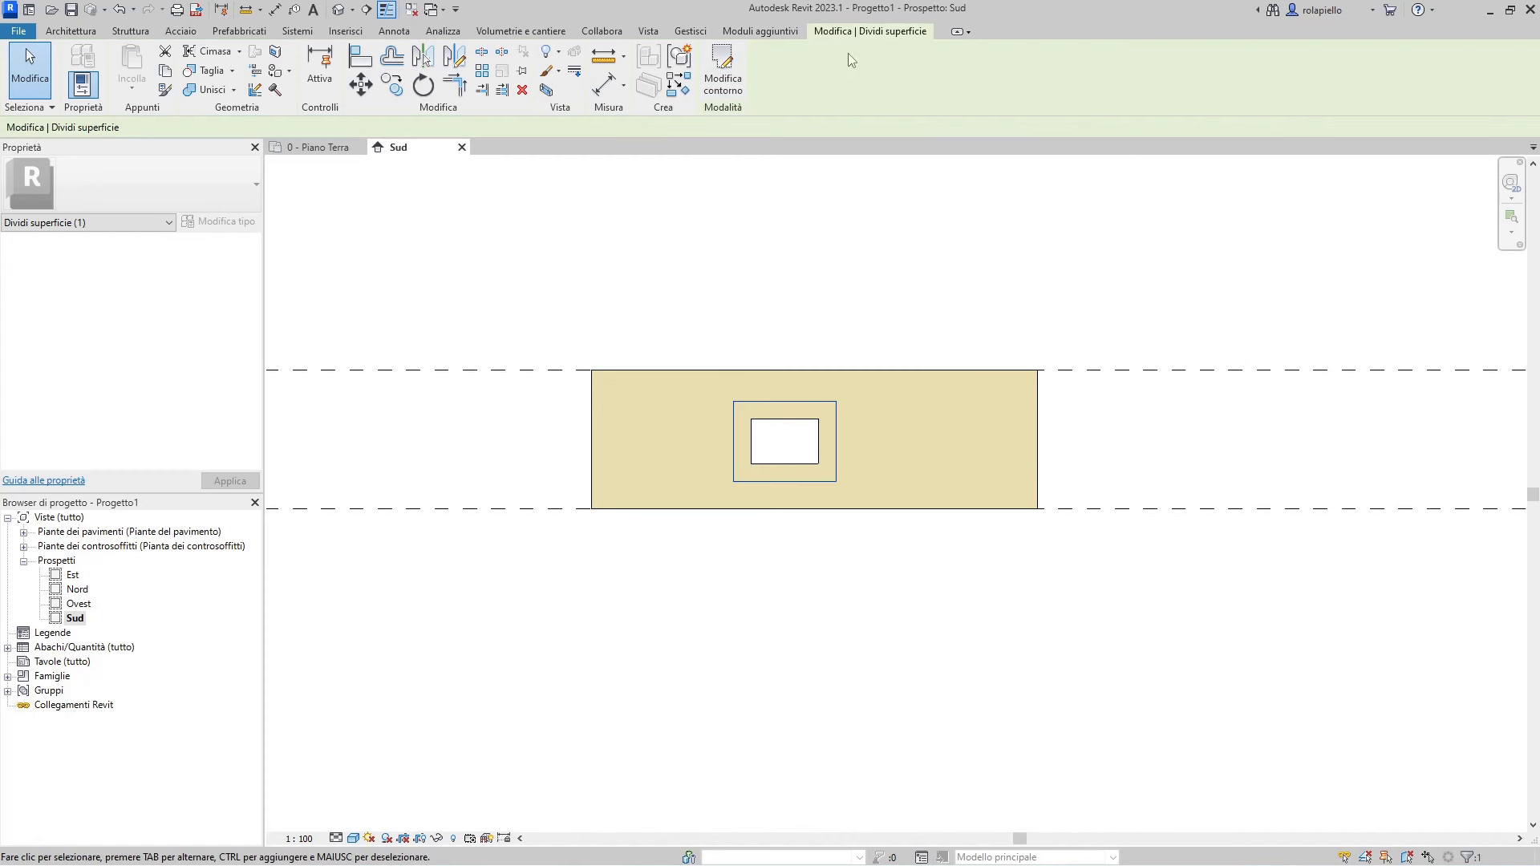
# - Paint the split region around the window with Intonaco - Bianco
pyautogui.click(288, 71)
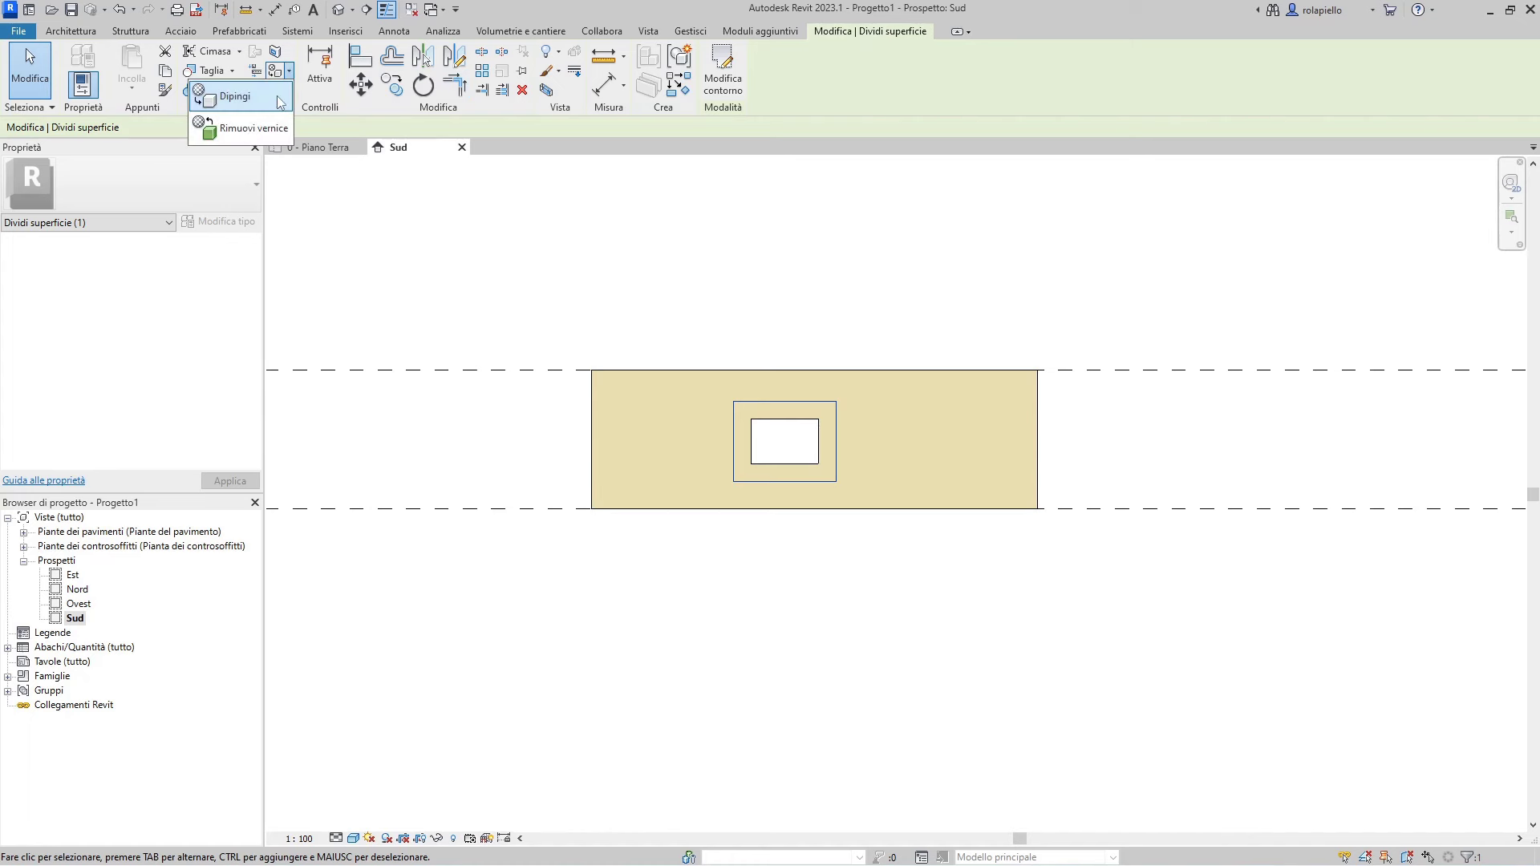
pyautogui.click(235, 97)
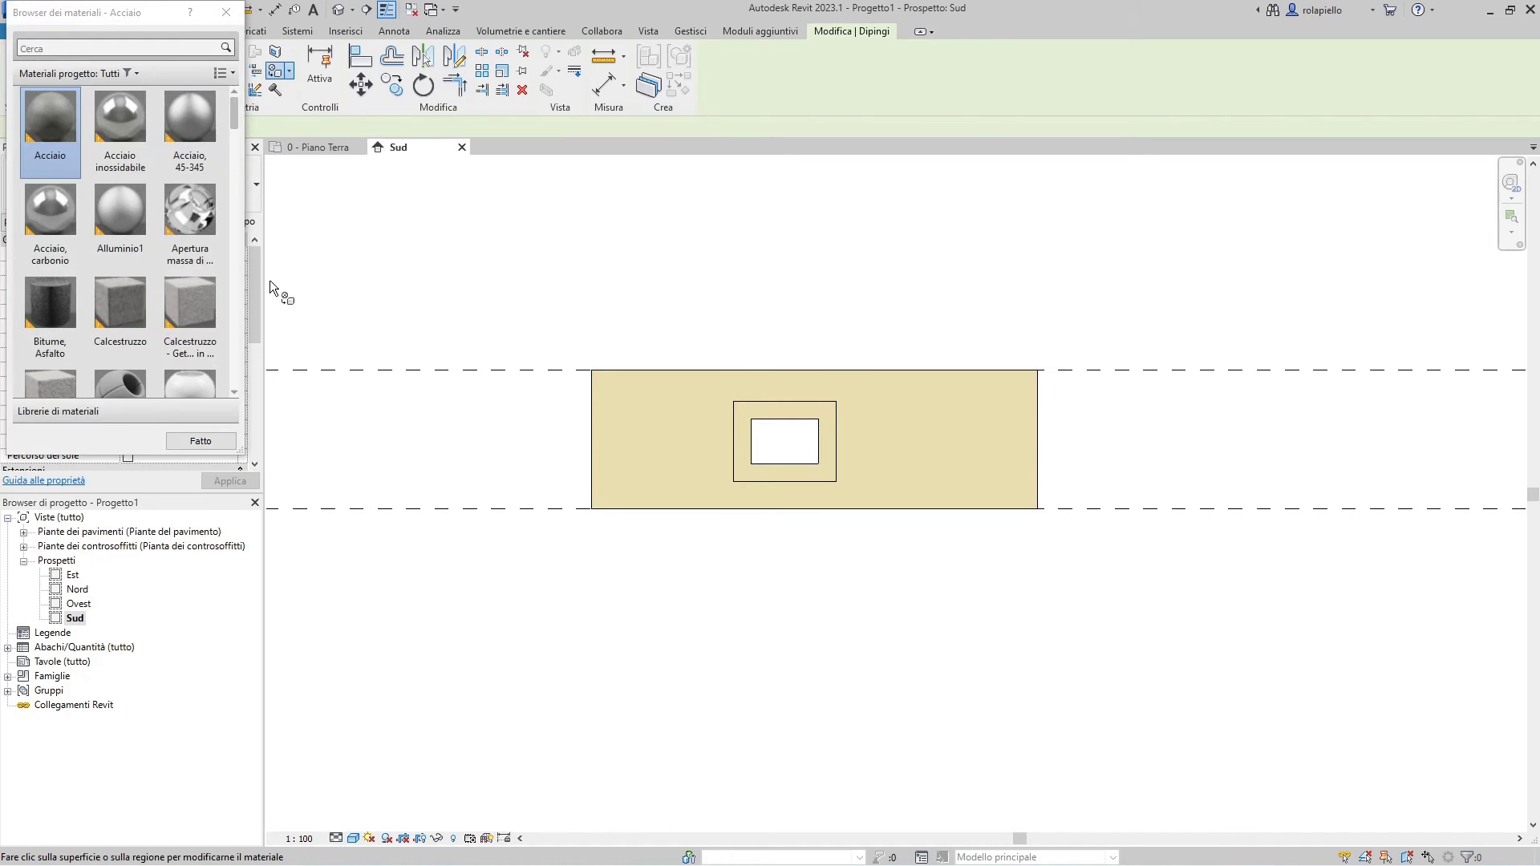
pyautogui.scroll(-3, 142, 244)
pyautogui.scroll(-2, 162, 228)
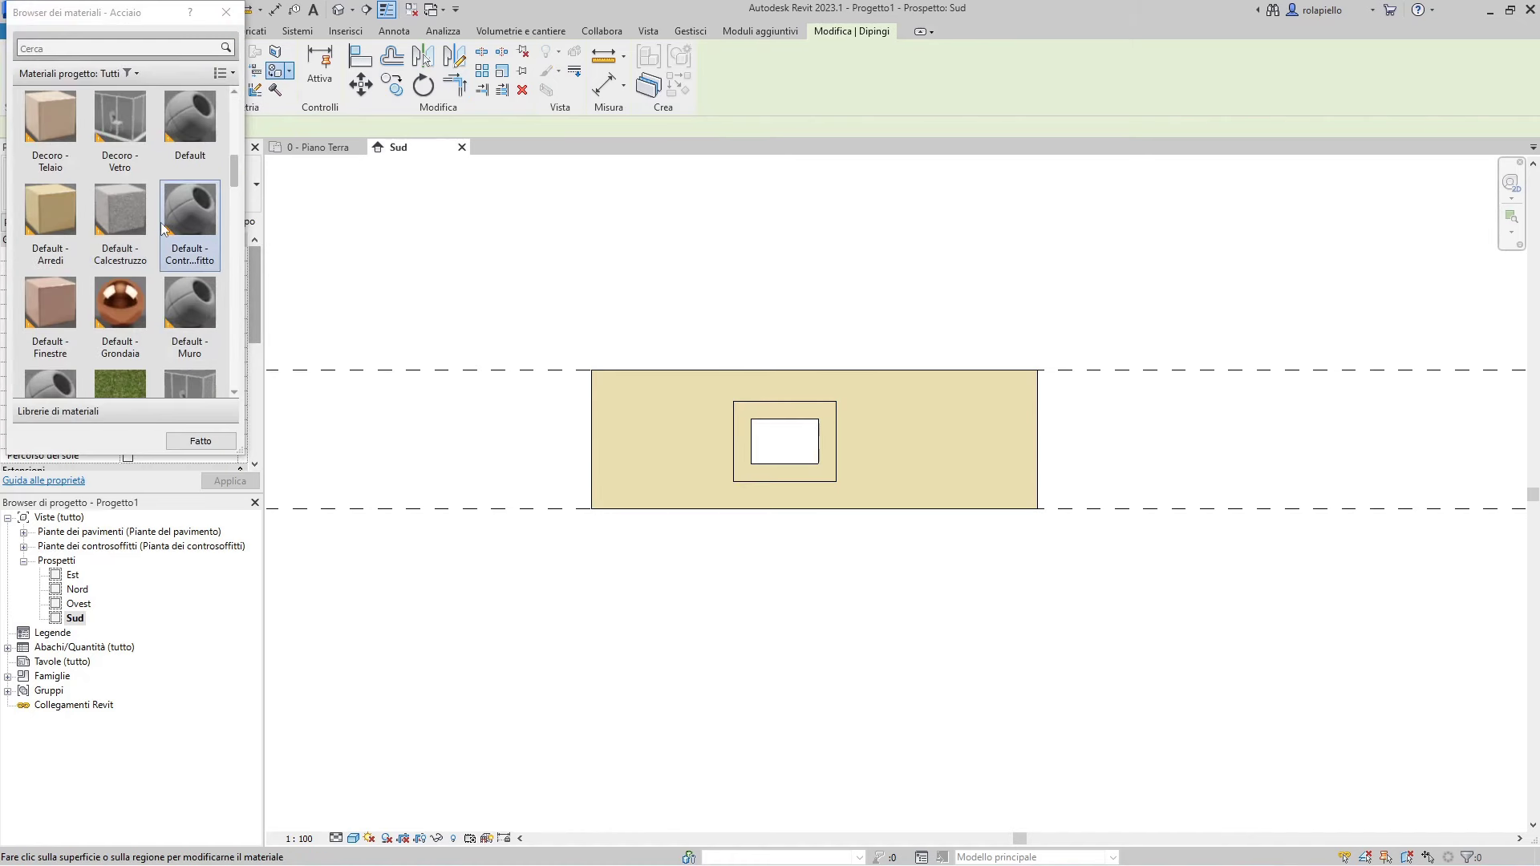
pyautogui.scroll(-3, 162, 228)
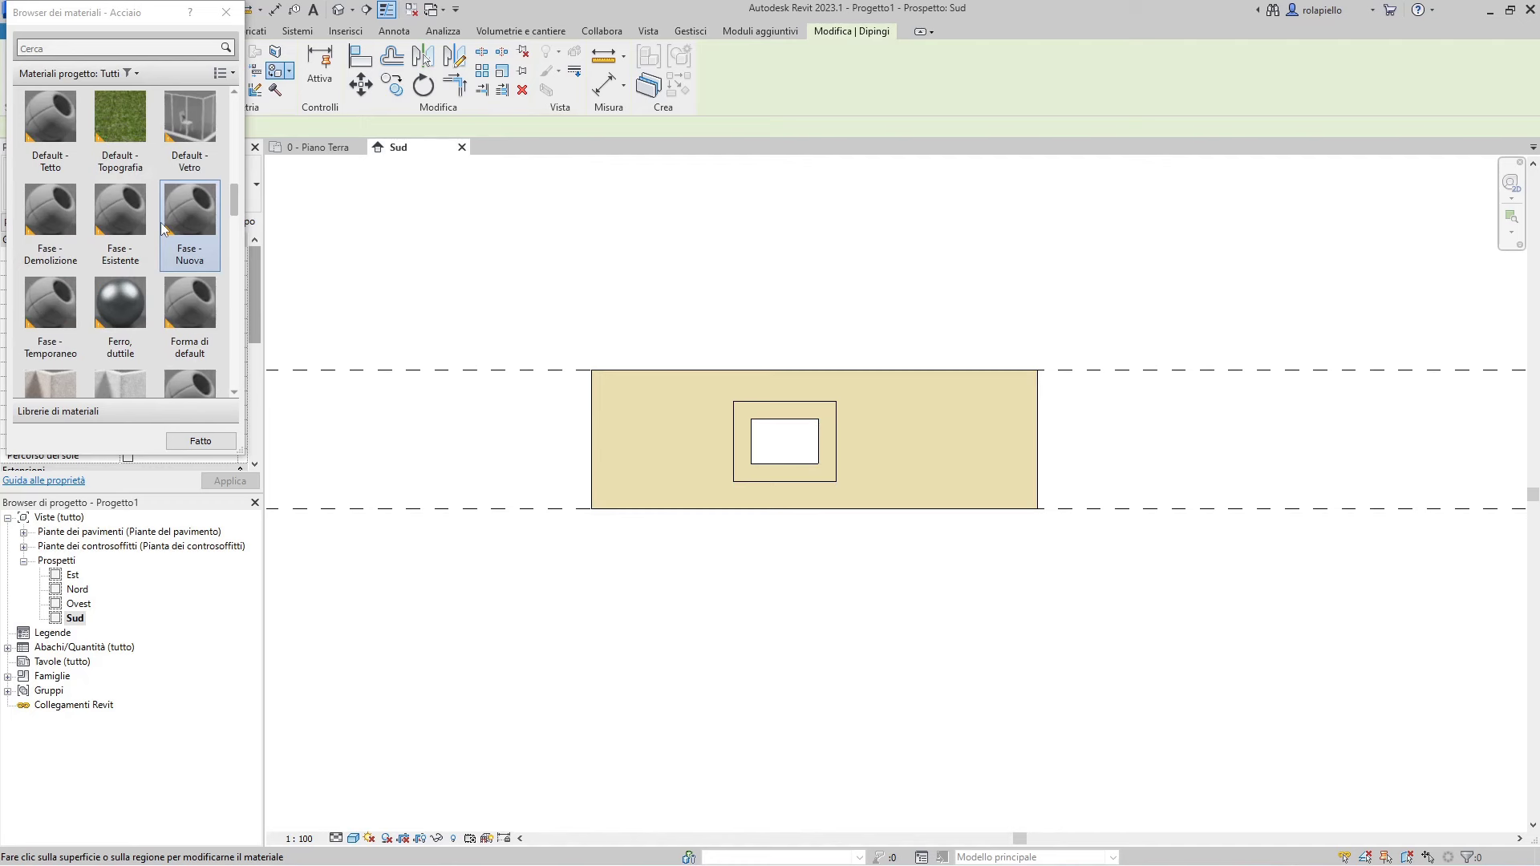
pyautogui.scroll(-3, 162, 227)
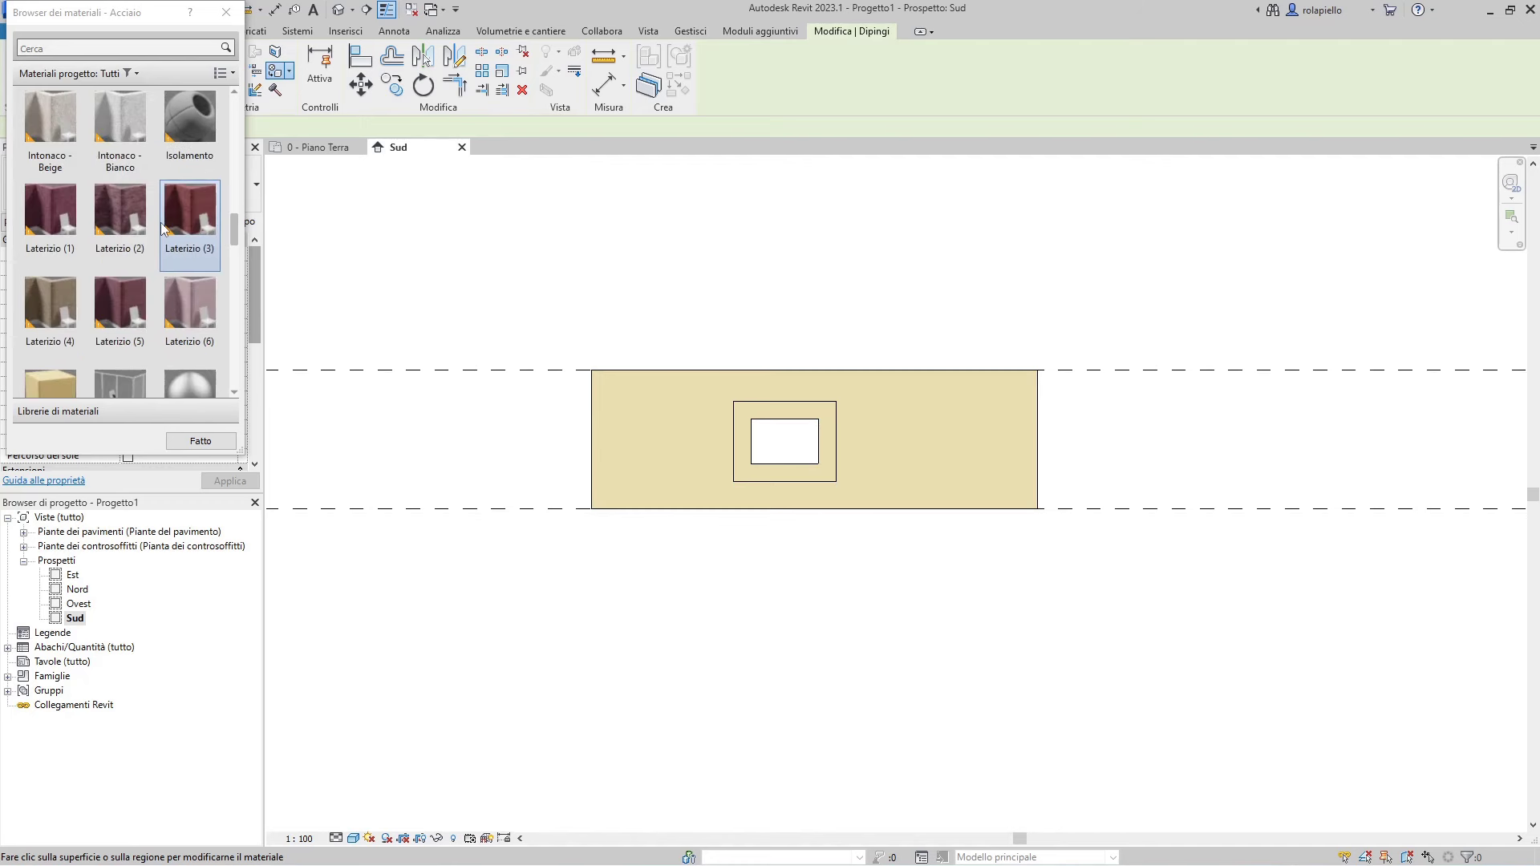
pyautogui.click(122, 114)
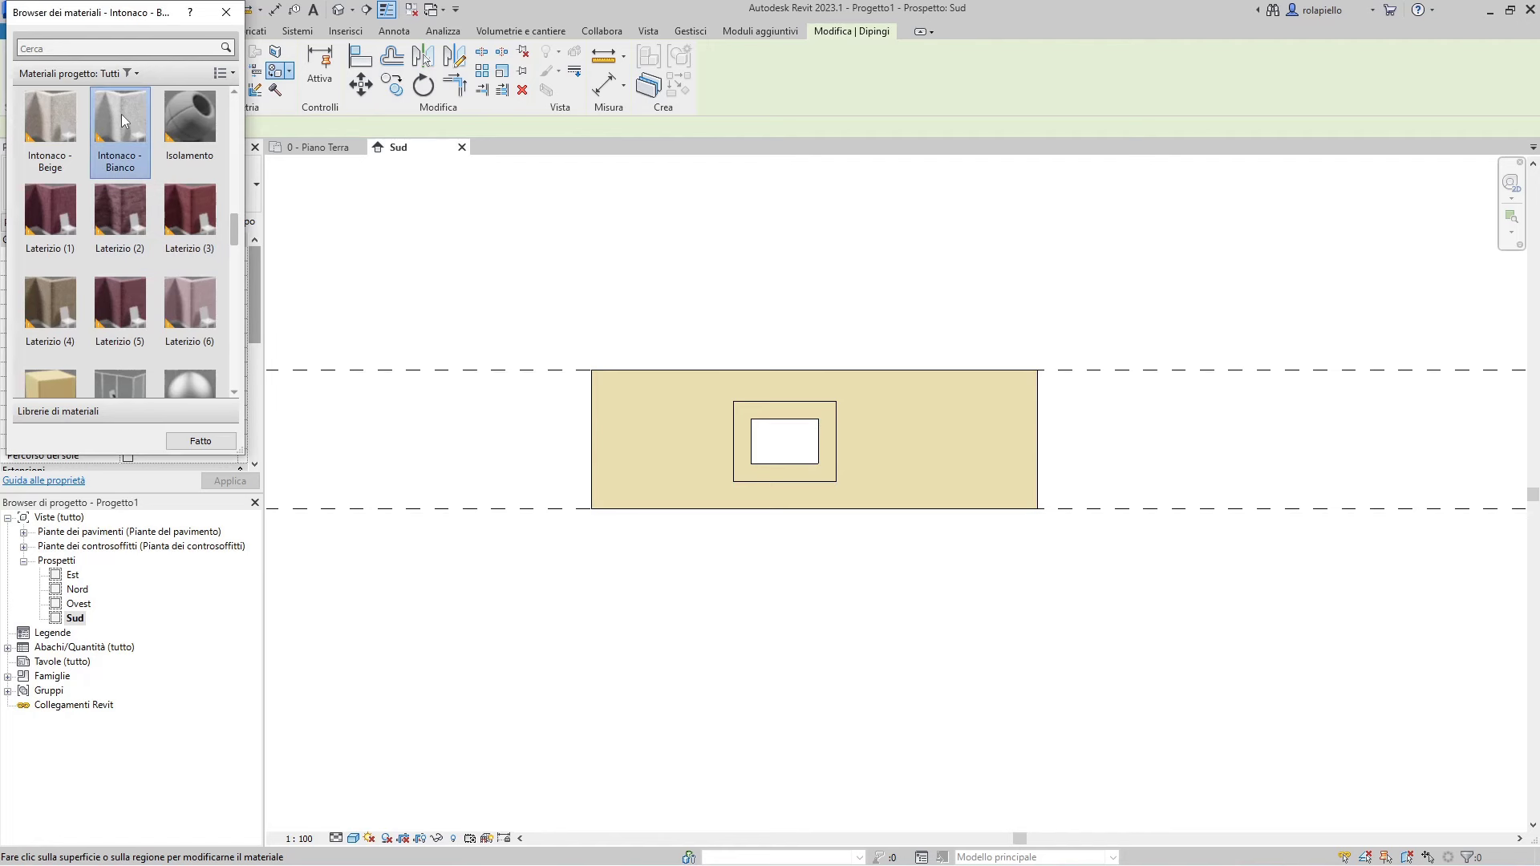
pyautogui.click(744, 452)
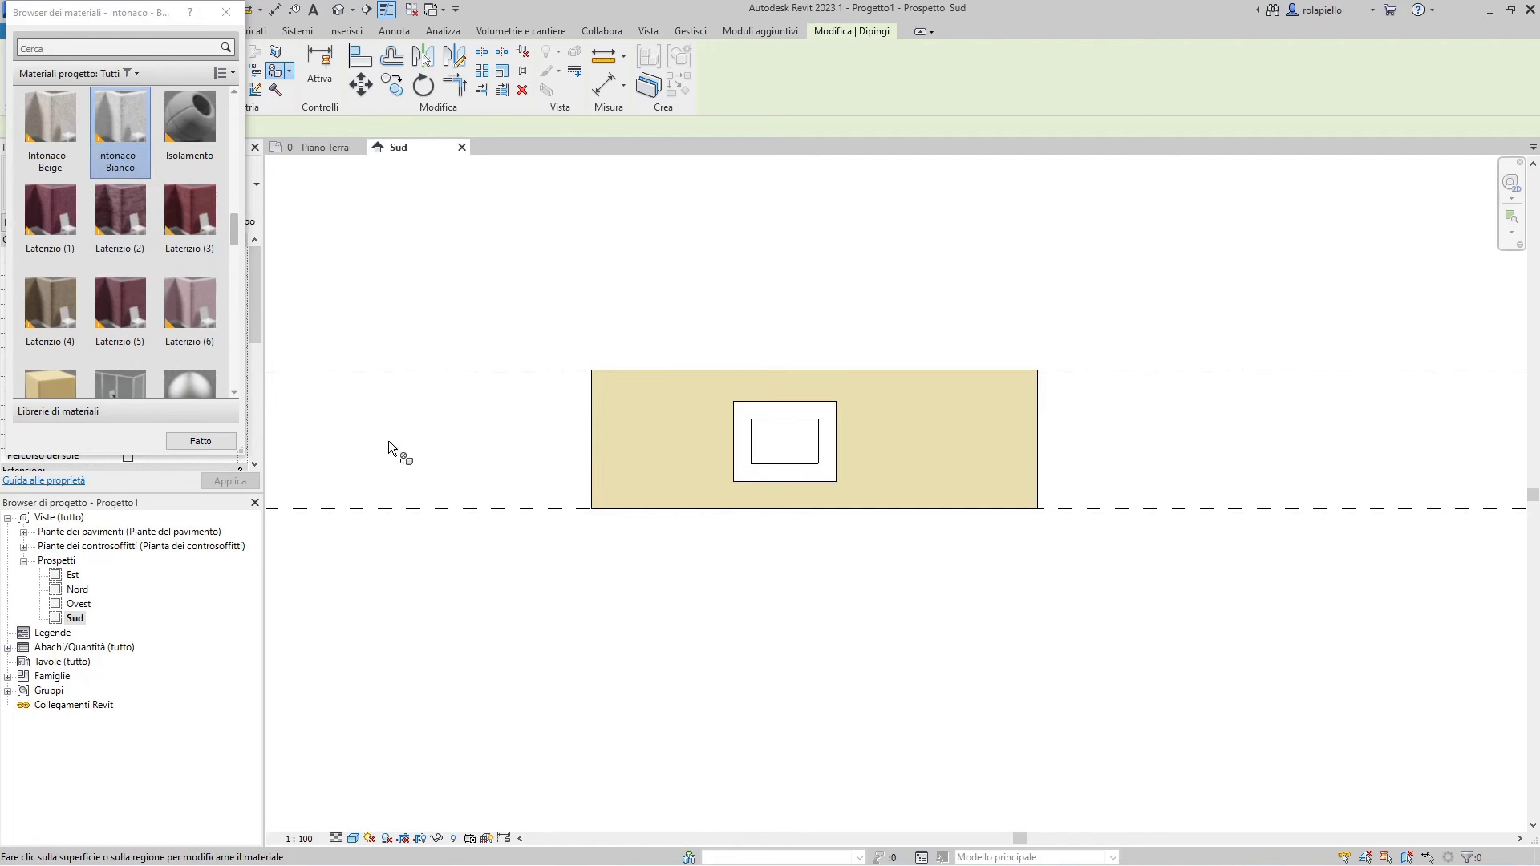
pyautogui.click(200, 442)
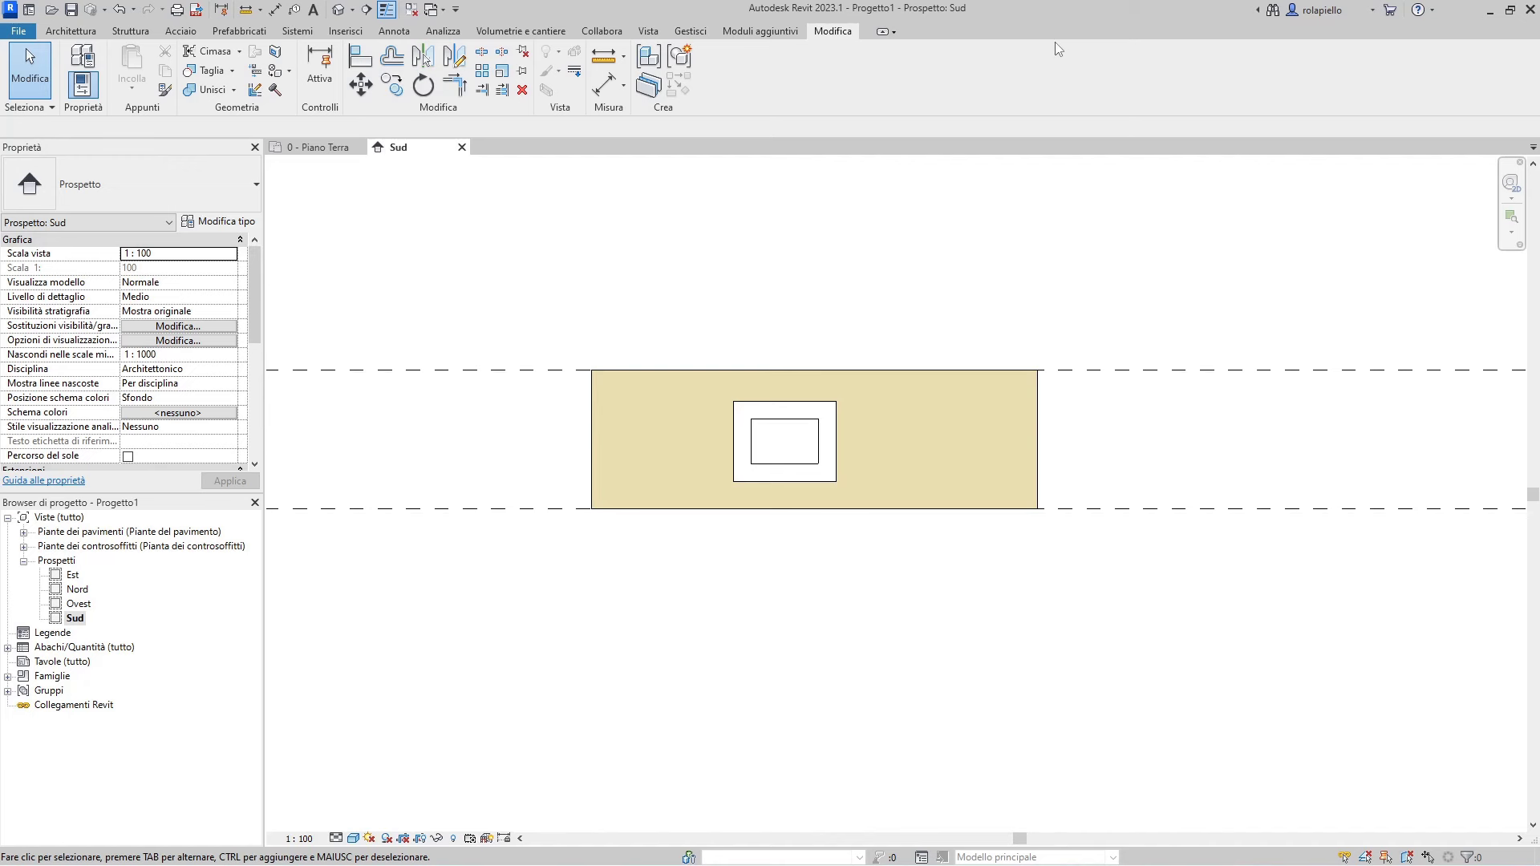
pyautogui.scroll(12, 1055, 42)
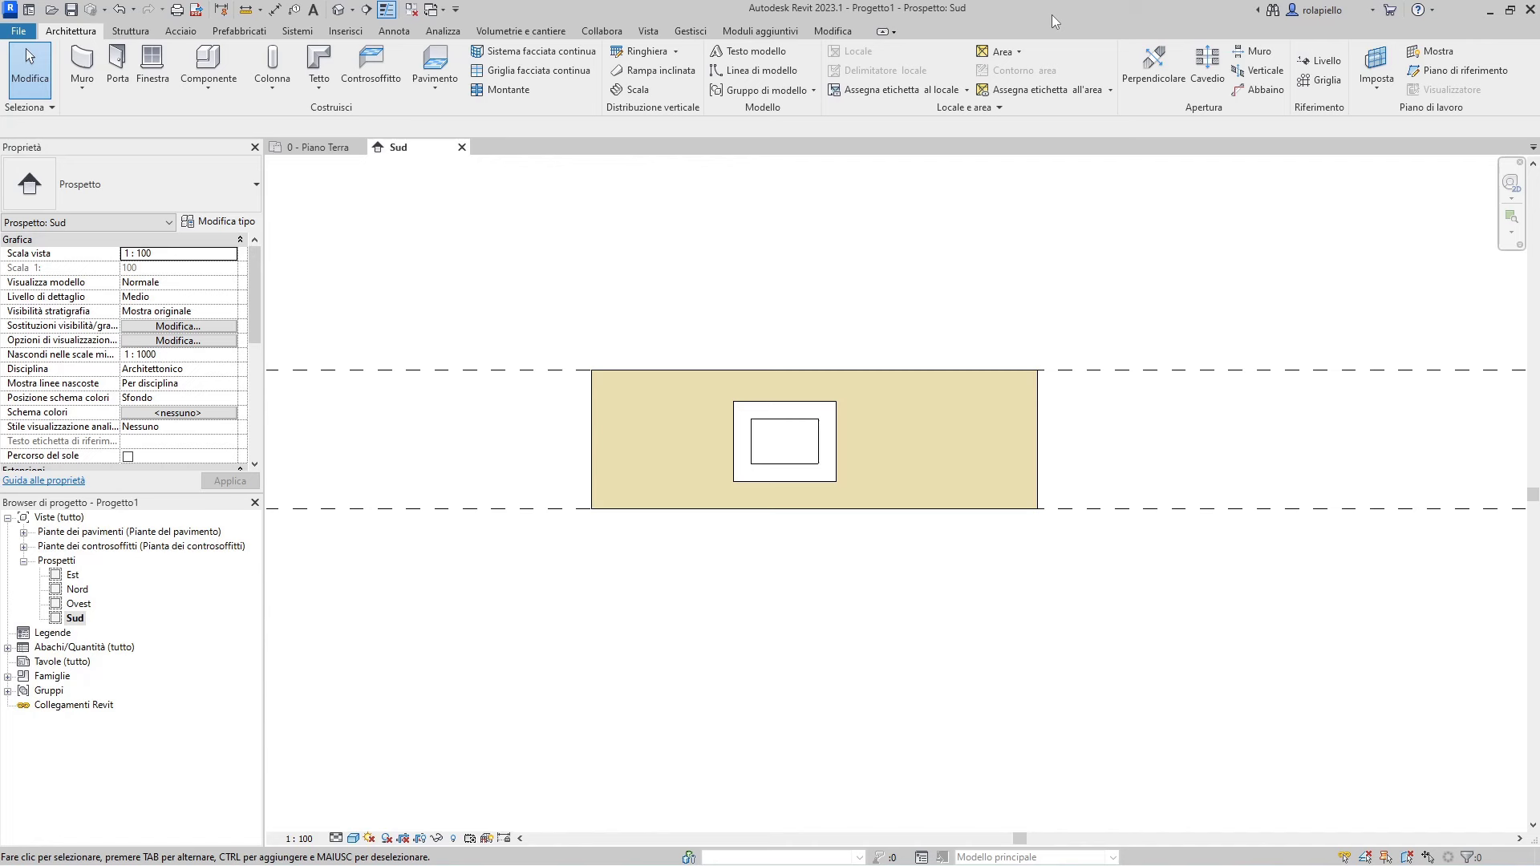
# - Duplicate the wall type as Tamponamento Esterno - 38 cm - variazioni and open its structure
pyautogui.click(932, 370)
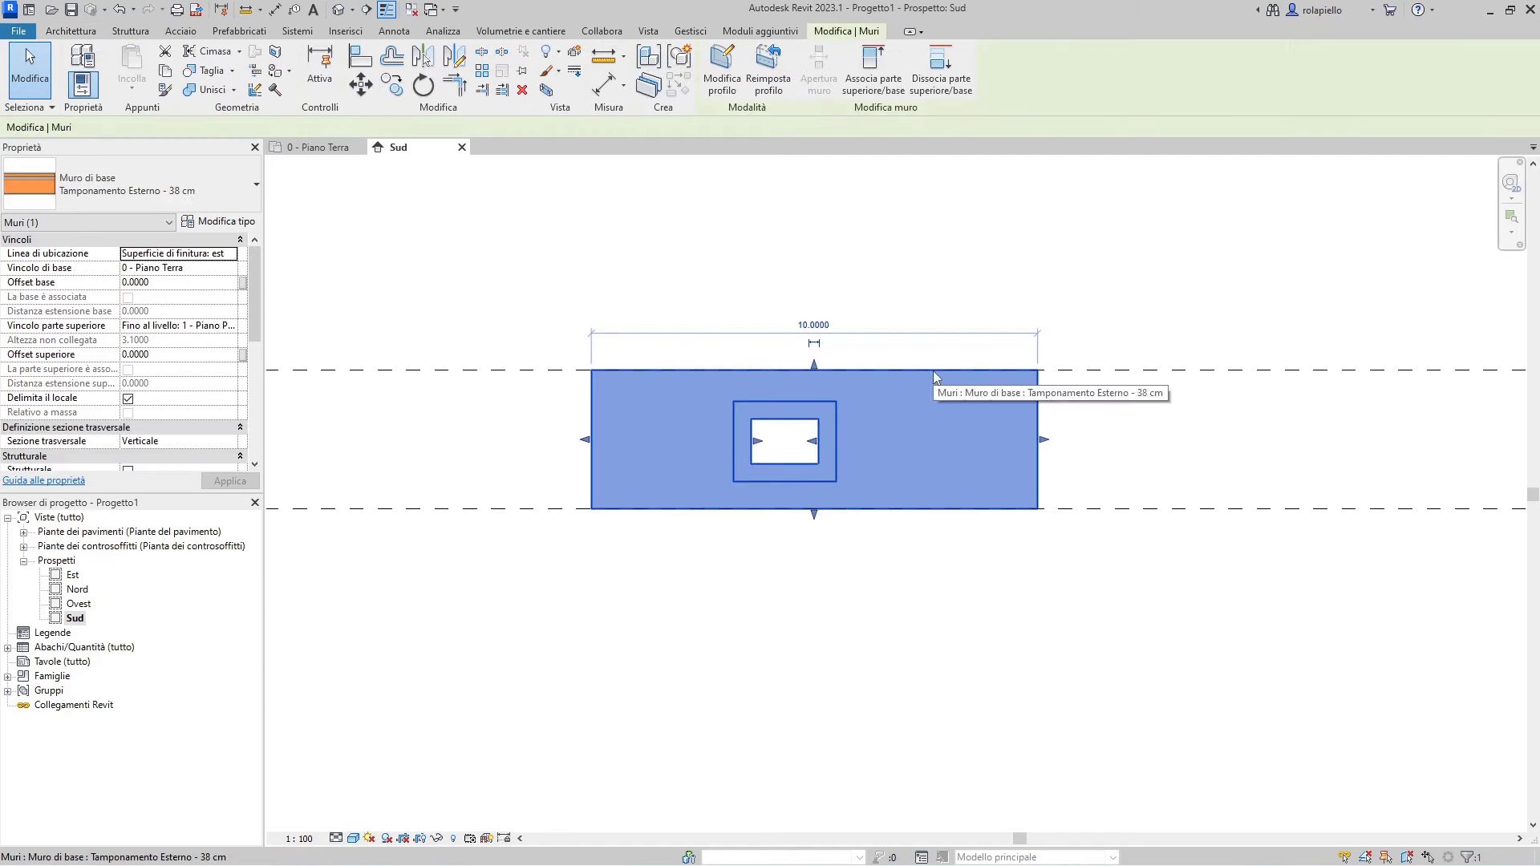
pyautogui.click(223, 227)
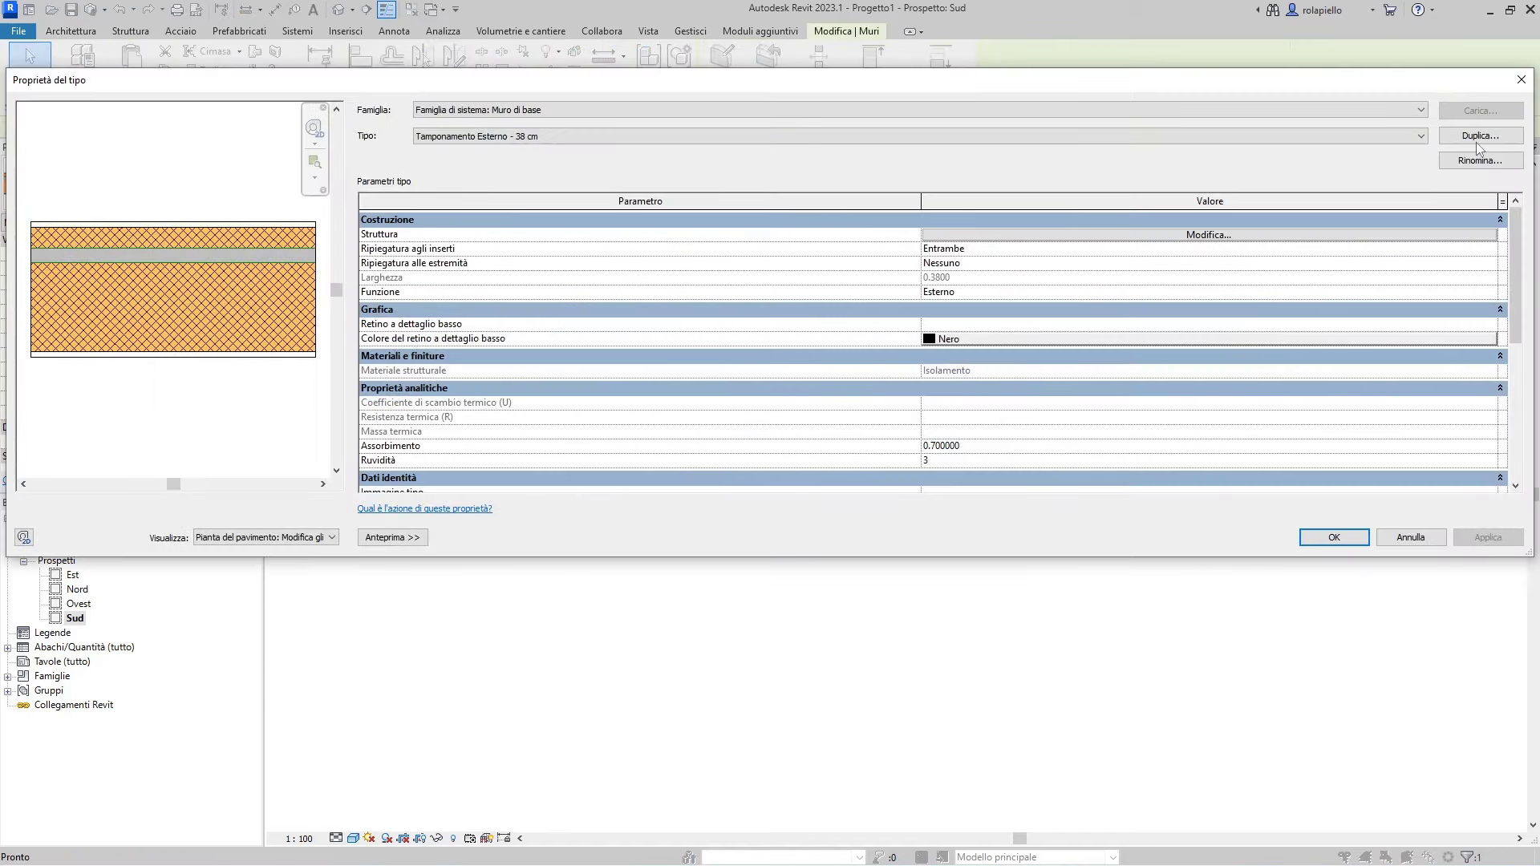
pyautogui.click(1478, 137)
pyautogui.click(804, 307)
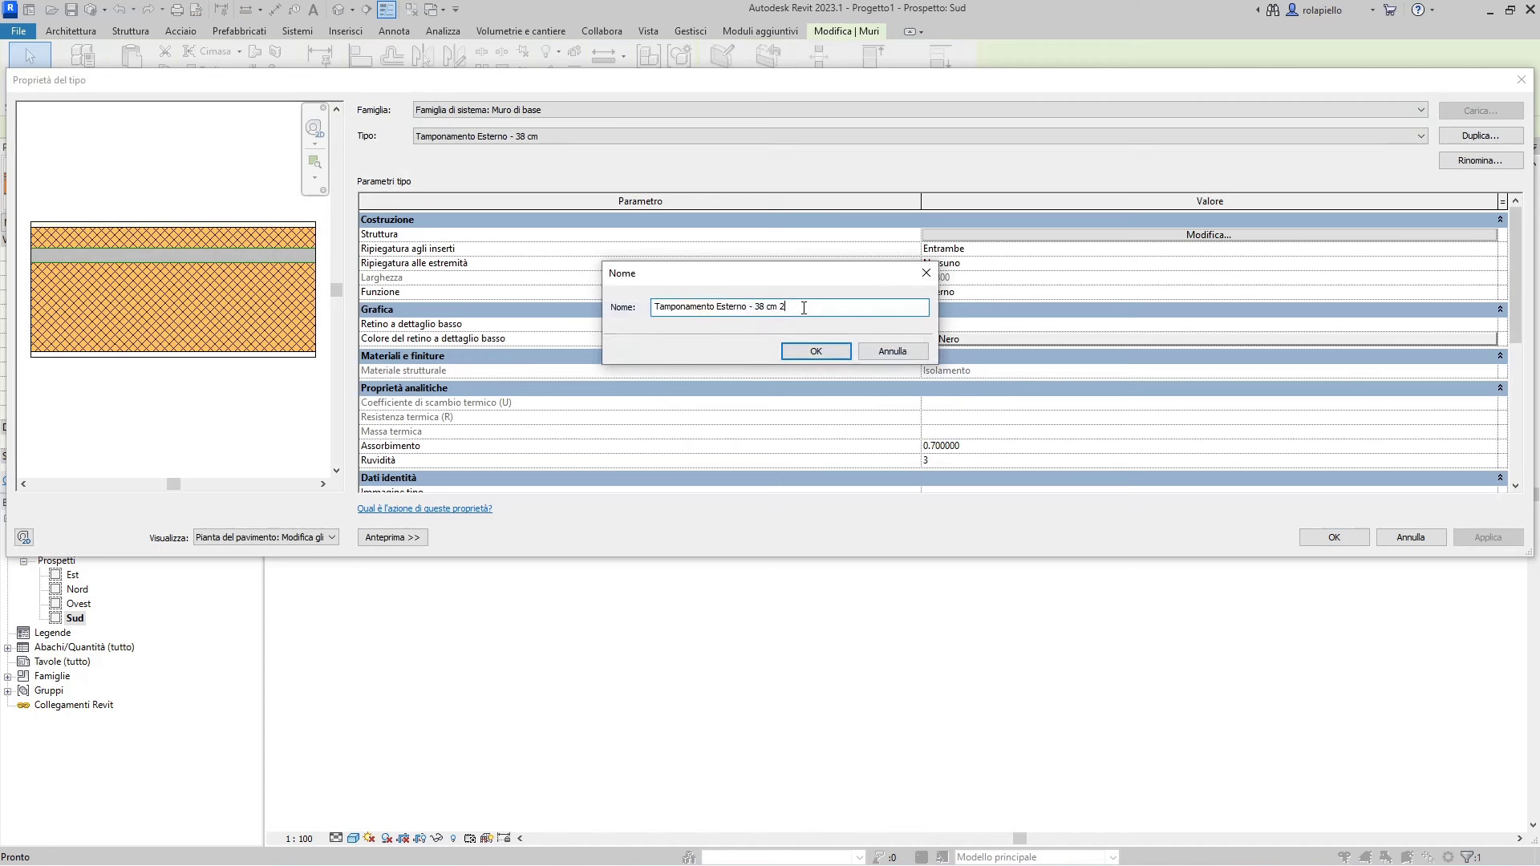
pyautogui.moveTo(782, 305); pyautogui.dragTo(798, 306)
pyautogui.write('-')
pyautogui.write(' variazioni')
pyautogui.click(815, 353)
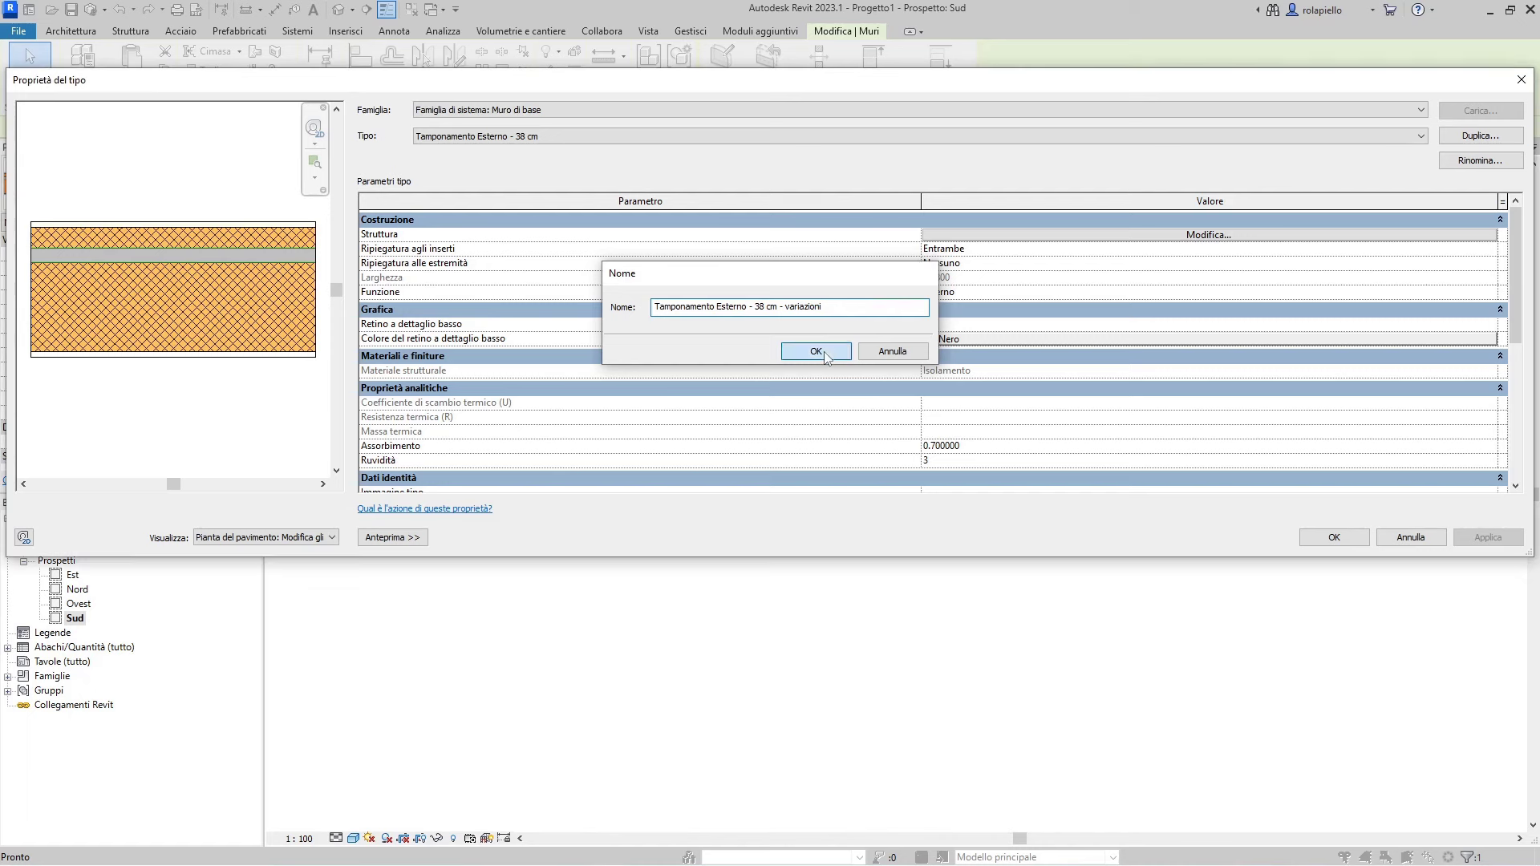
pyautogui.click(1227, 235)
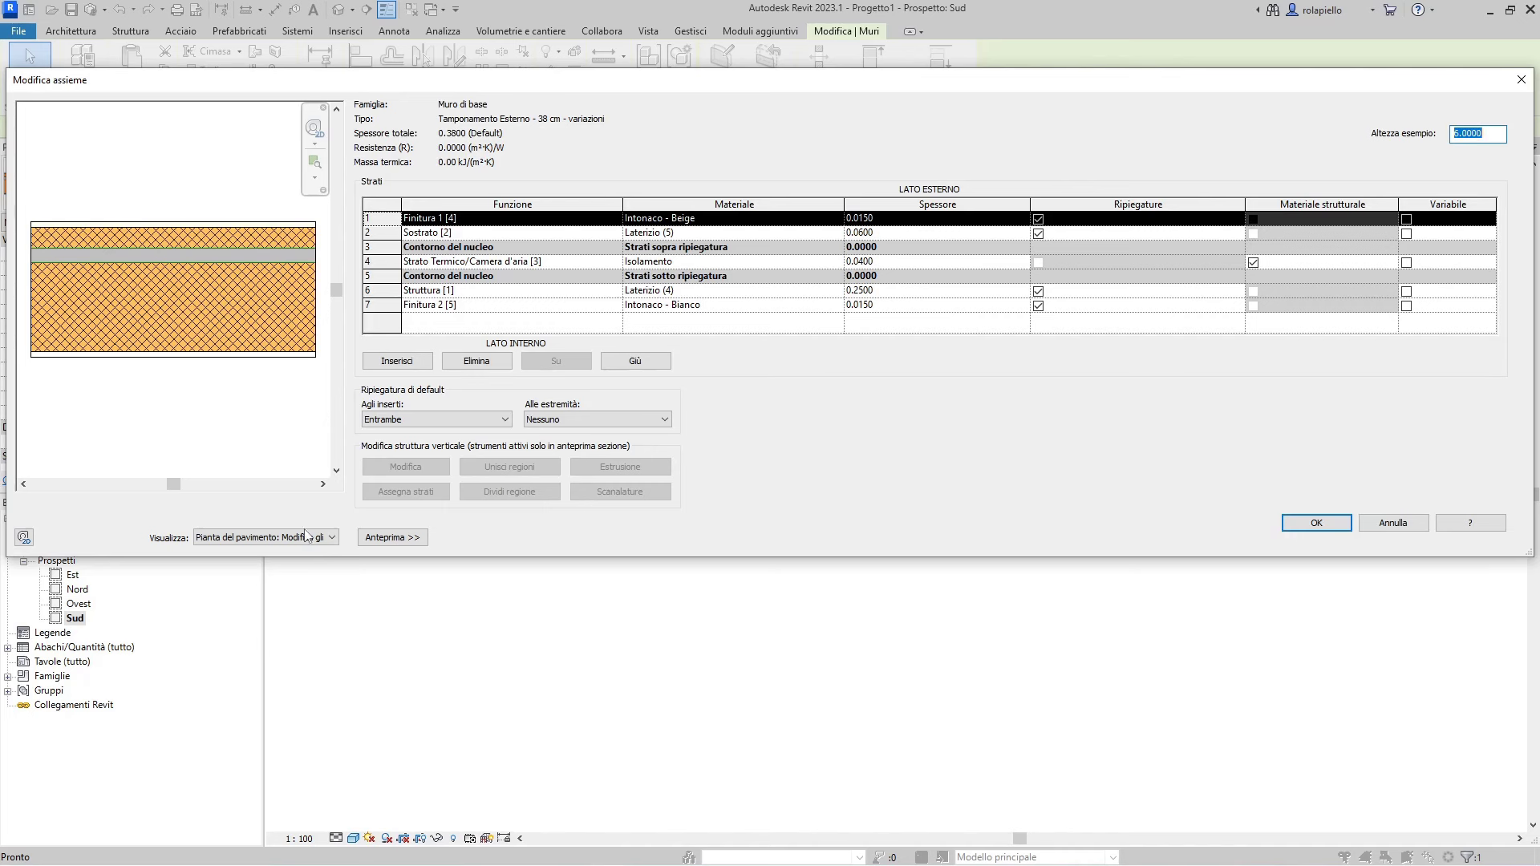
# - Set the assembly preview to Sezione and zoom into the wall layers
pyautogui.click(331, 539)
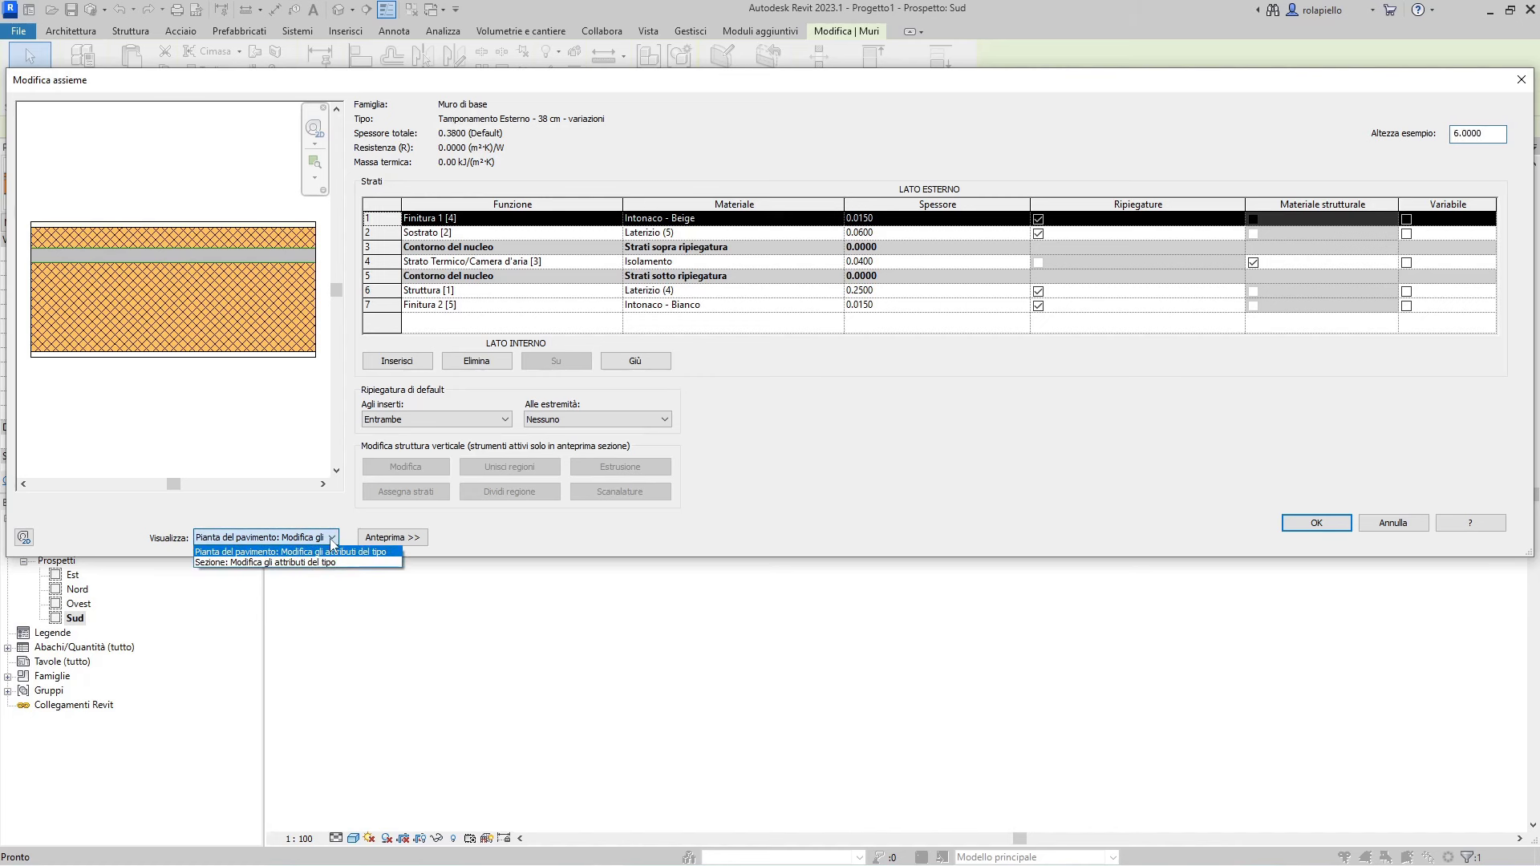
pyautogui.click(268, 563)
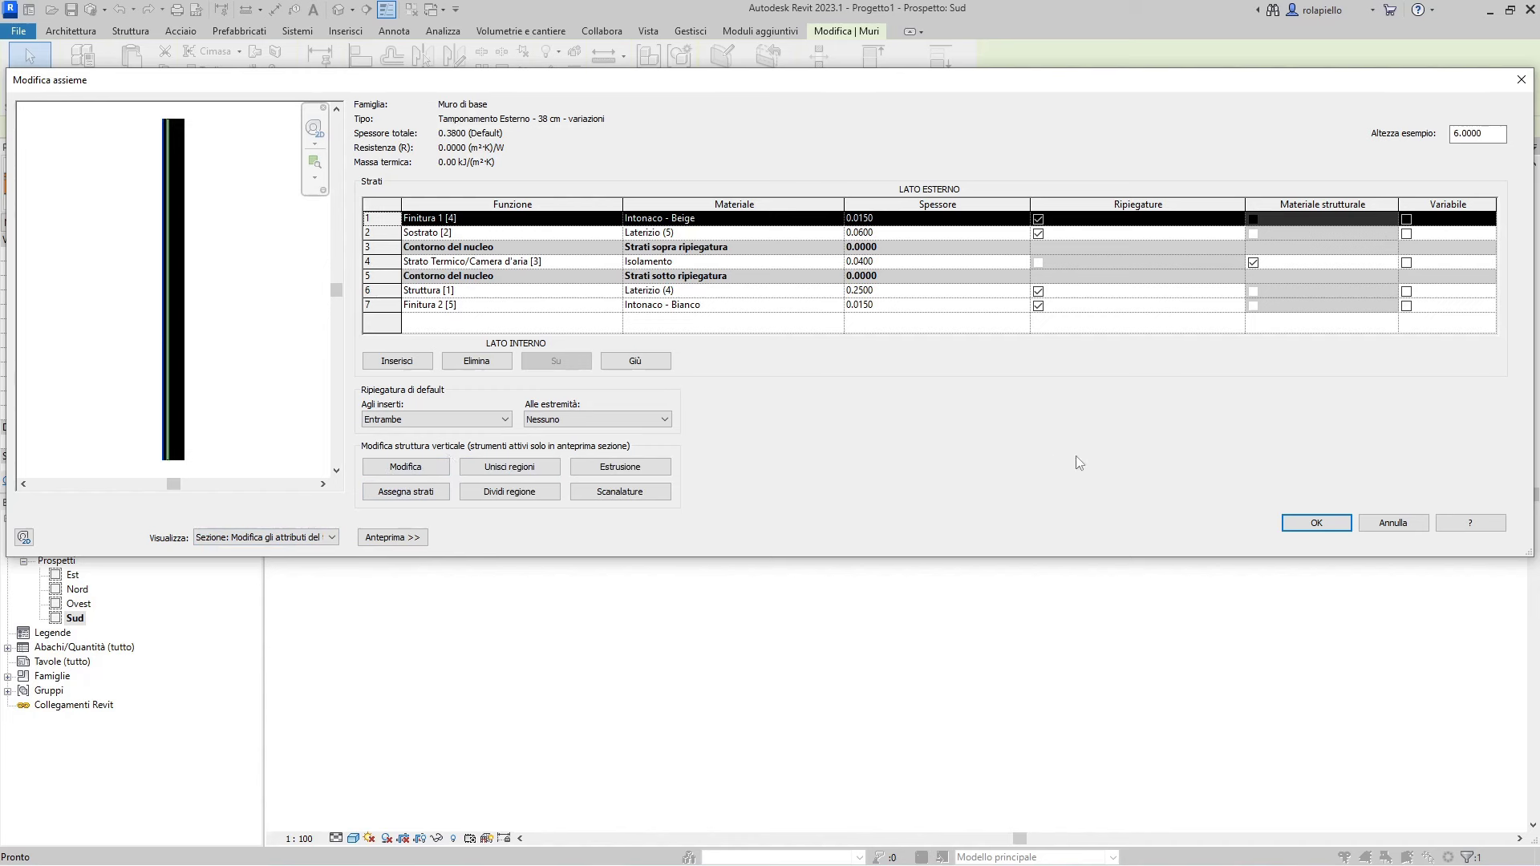
pyautogui.press('Tab')
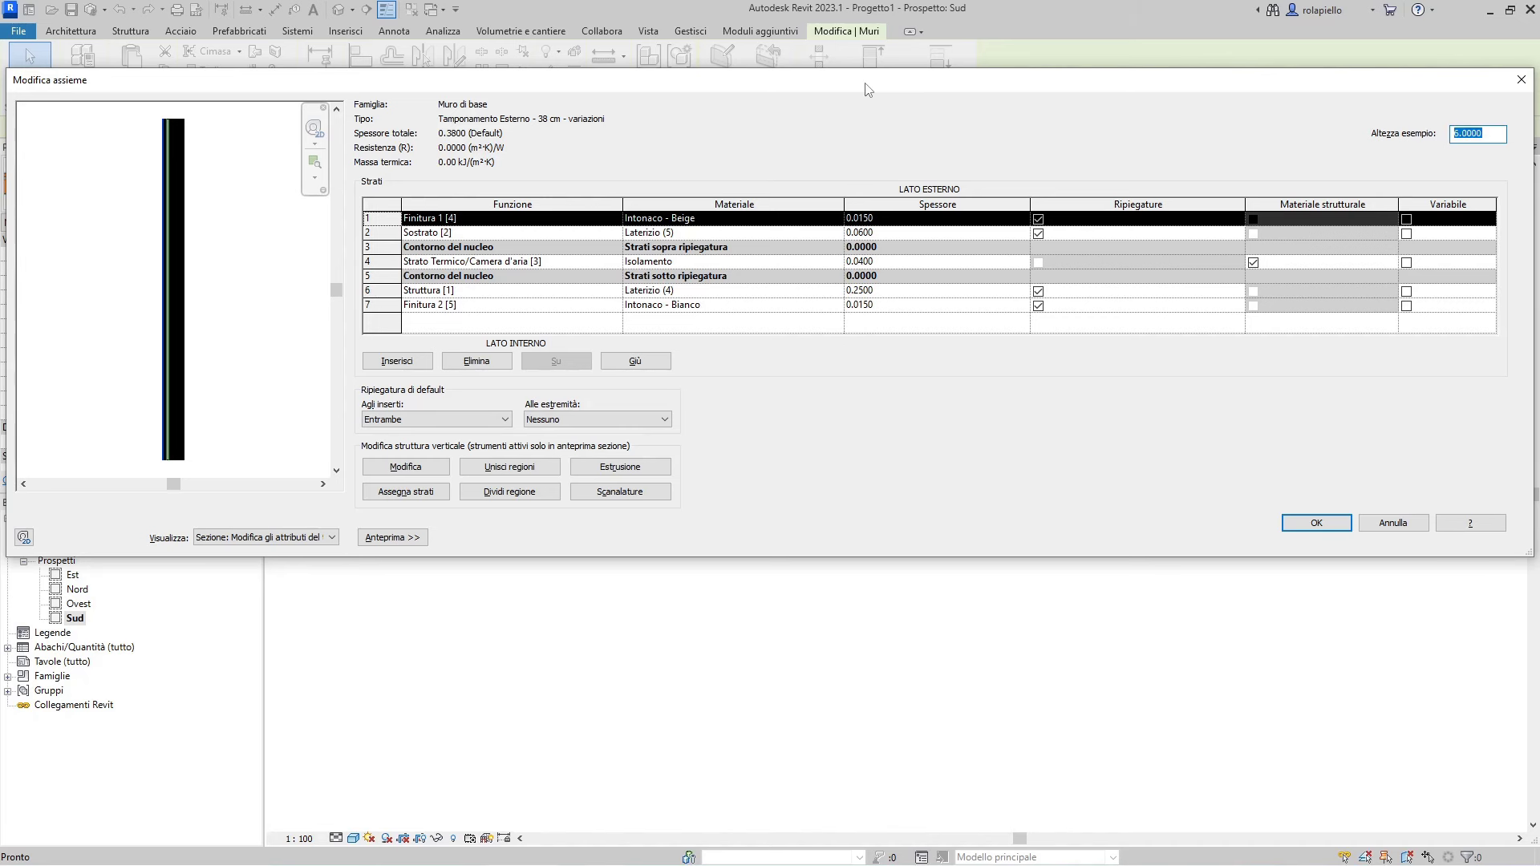
pyautogui.scroll(5, 160, 470)
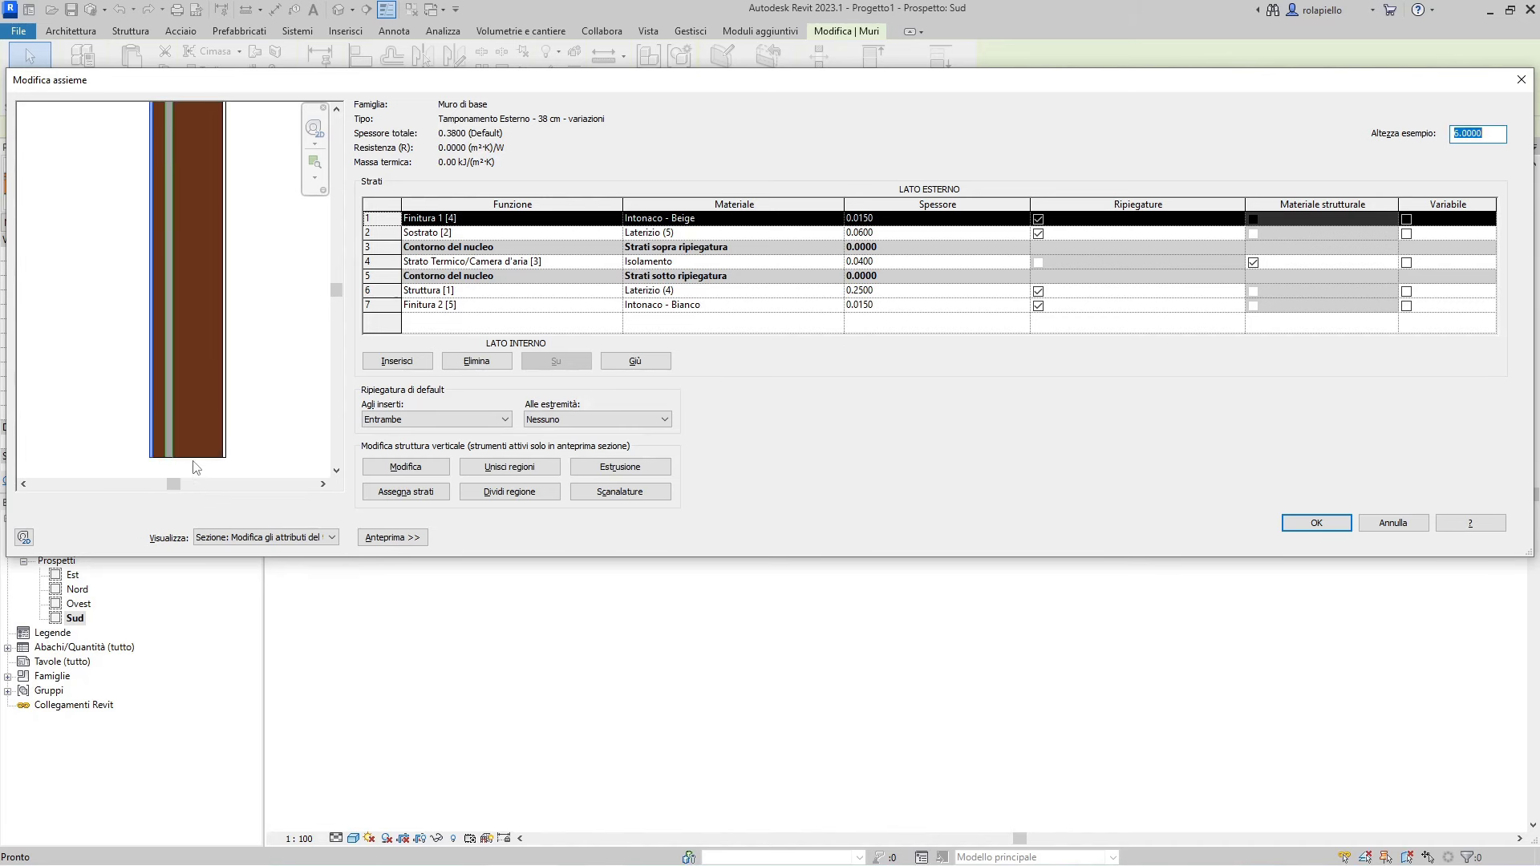
pyautogui.scroll(1, 160, 427)
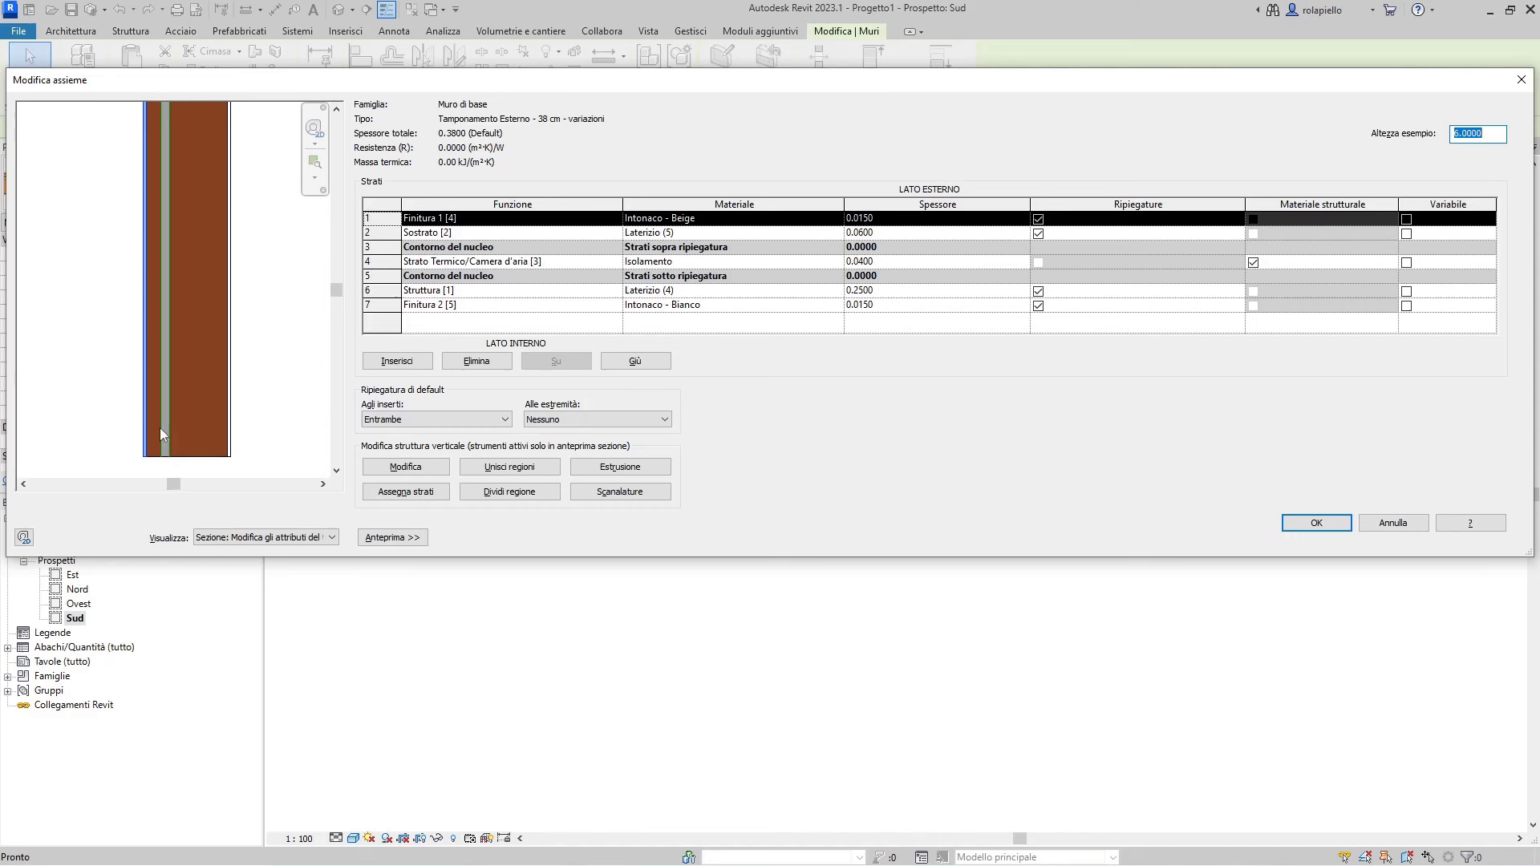
# - Split the Laterizio (4) layer at 0.89 height and select the new split line
pyautogui.click(517, 495)
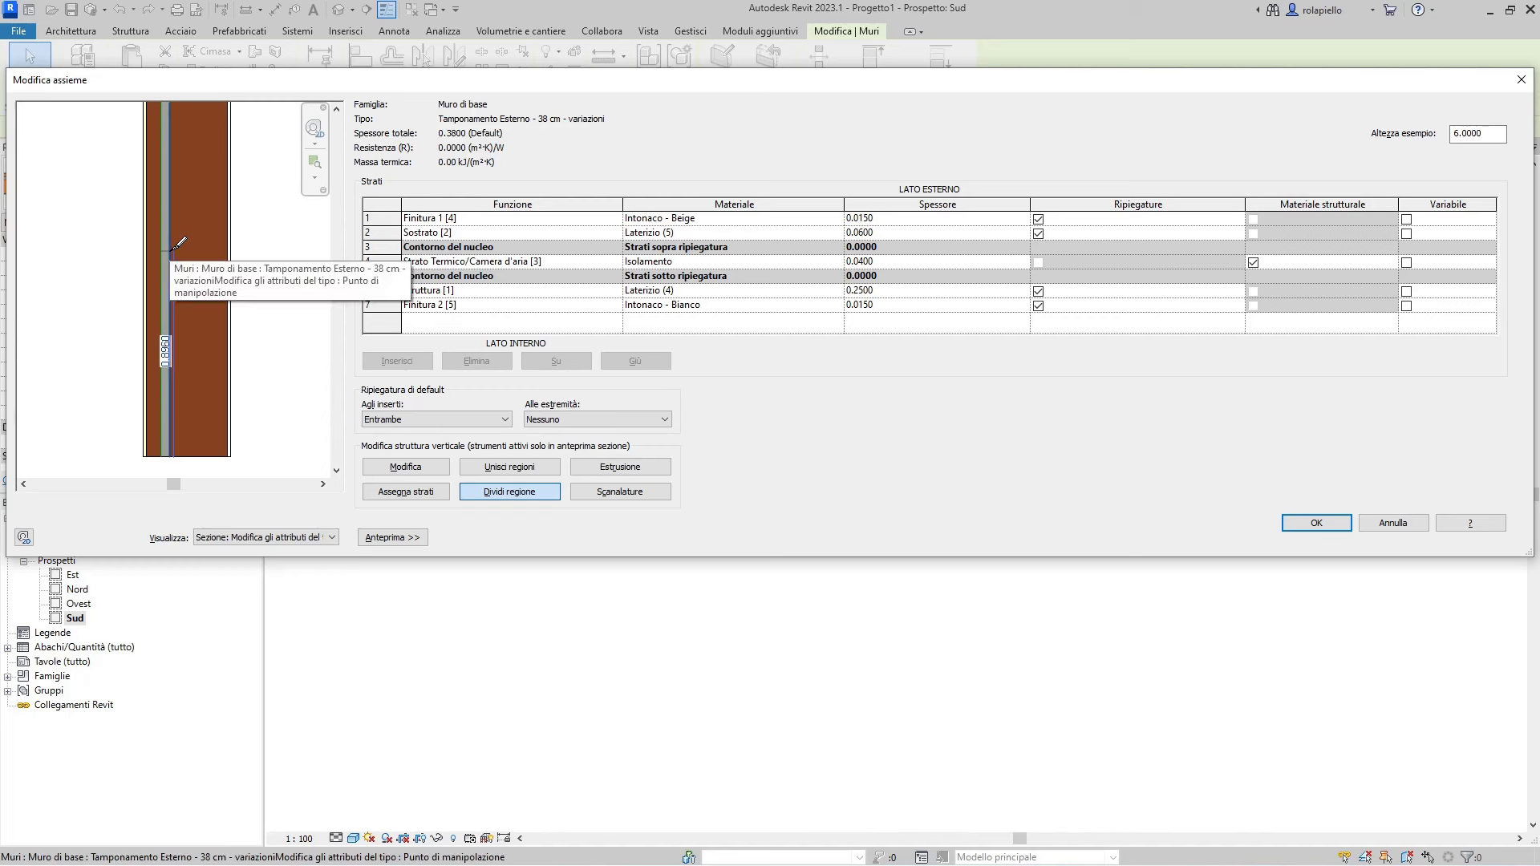
pyautogui.click(173, 251)
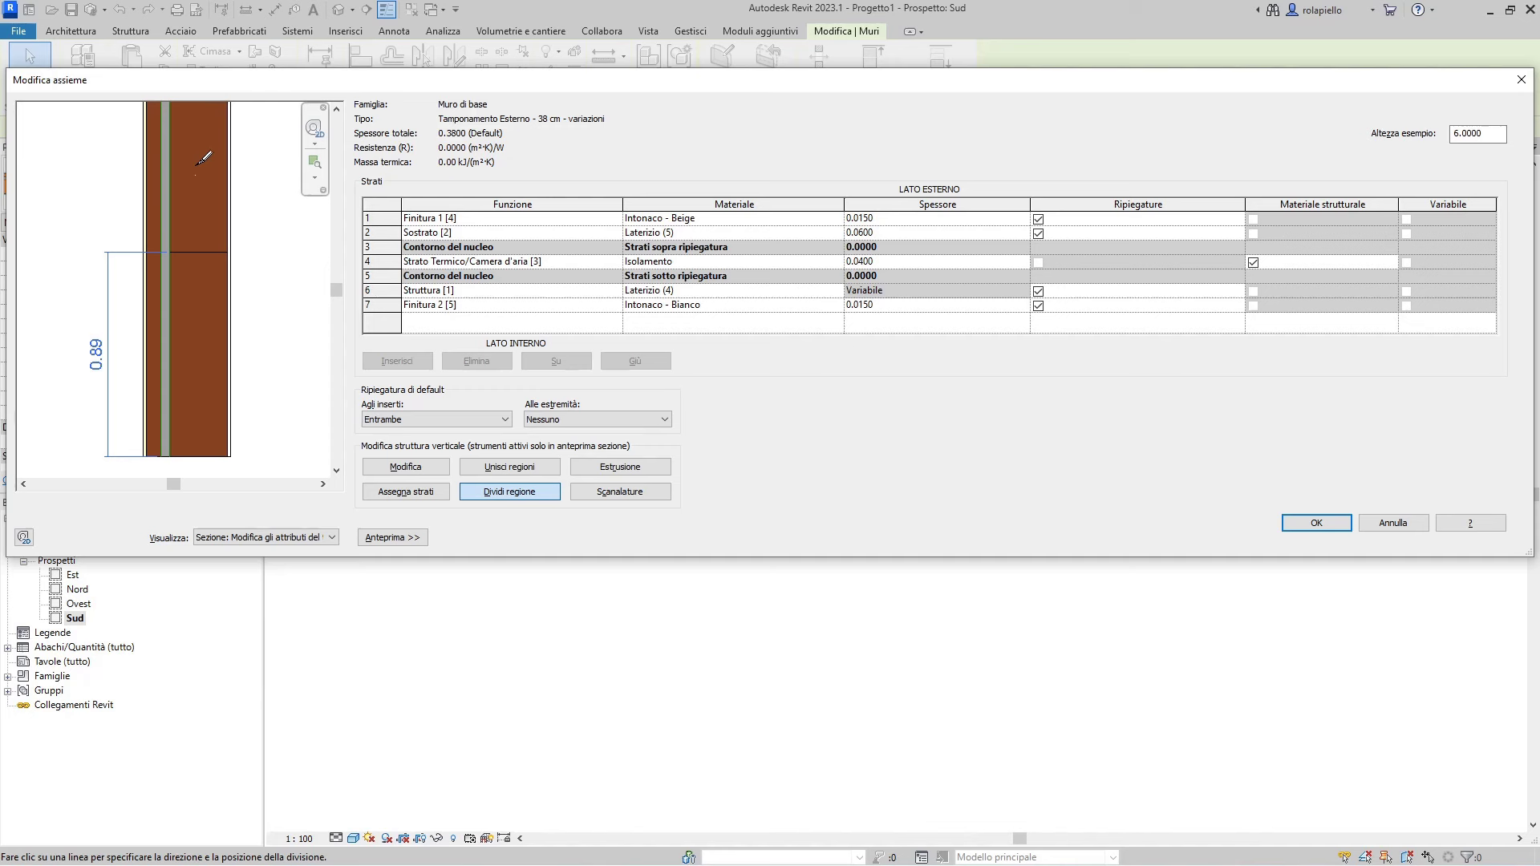
pyautogui.click(418, 468)
pyautogui.click(198, 253)
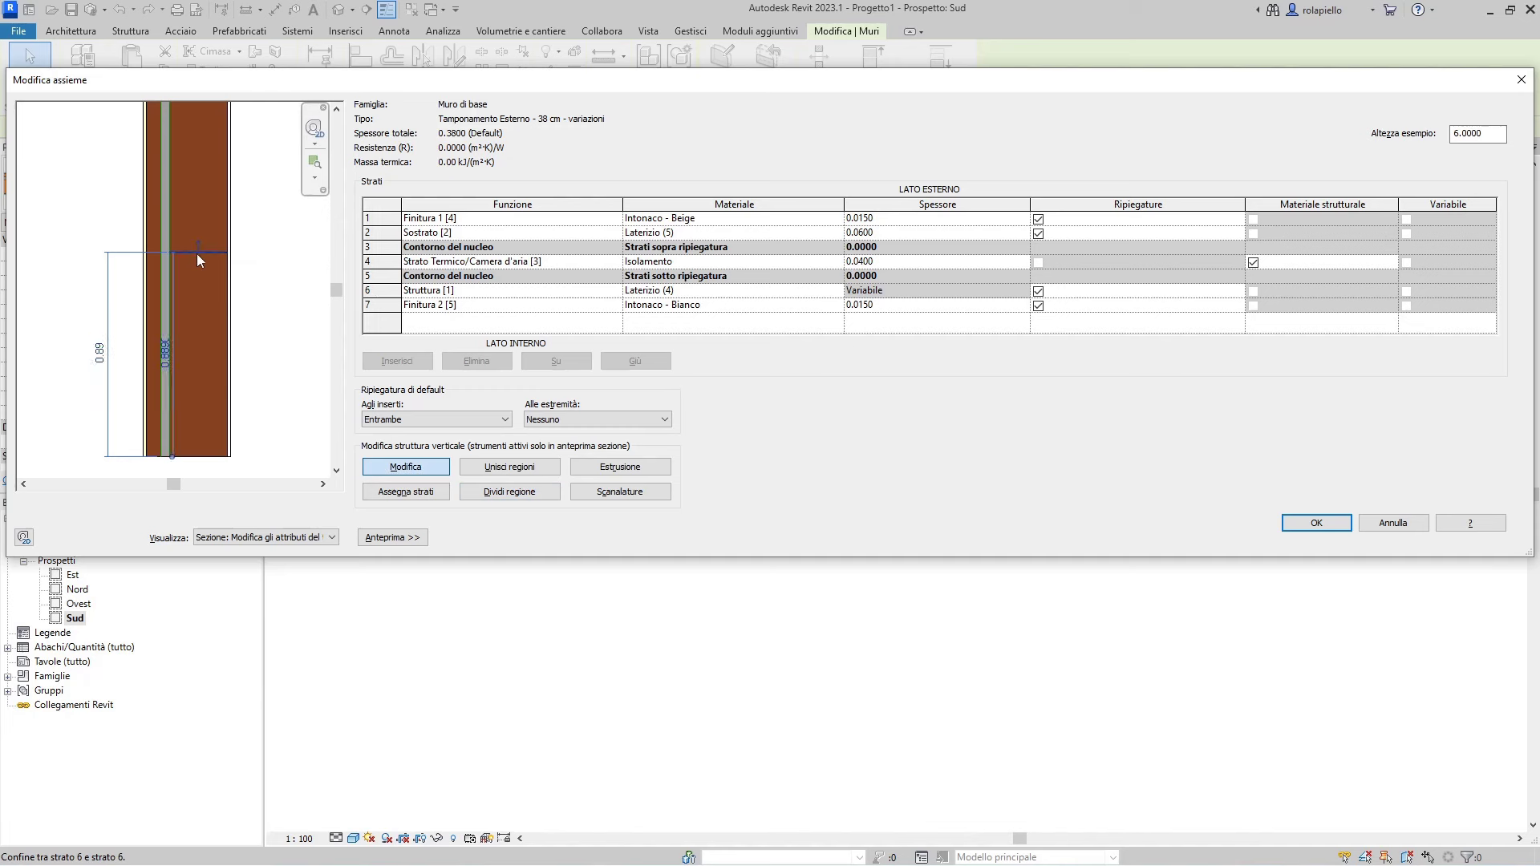
# - Set the lower split region's height to 1.00
pyautogui.click(100, 354)
pyautogui.write('1')
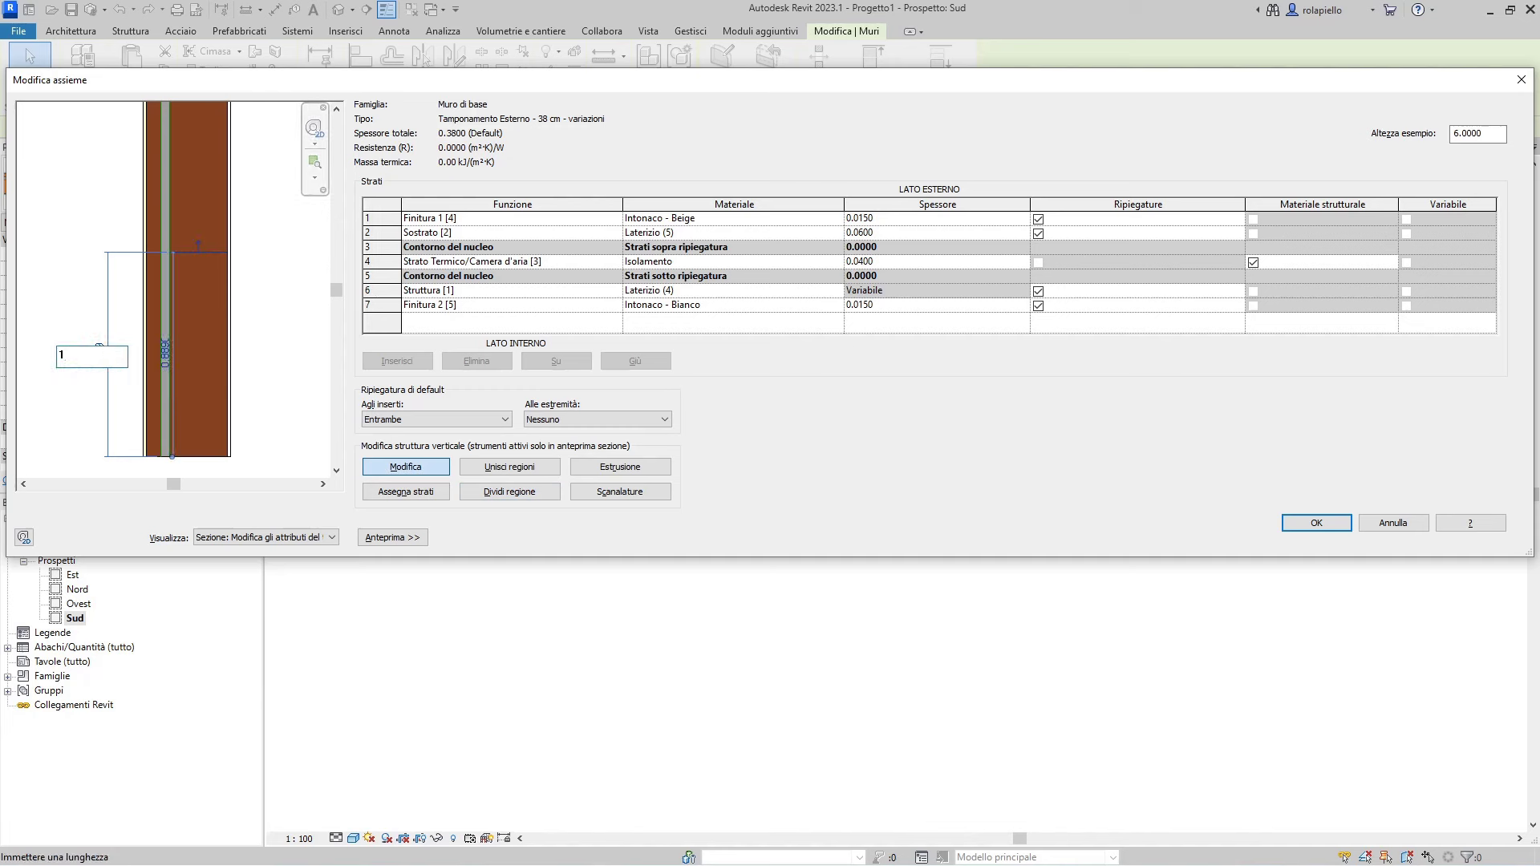
pyautogui.press('Return')
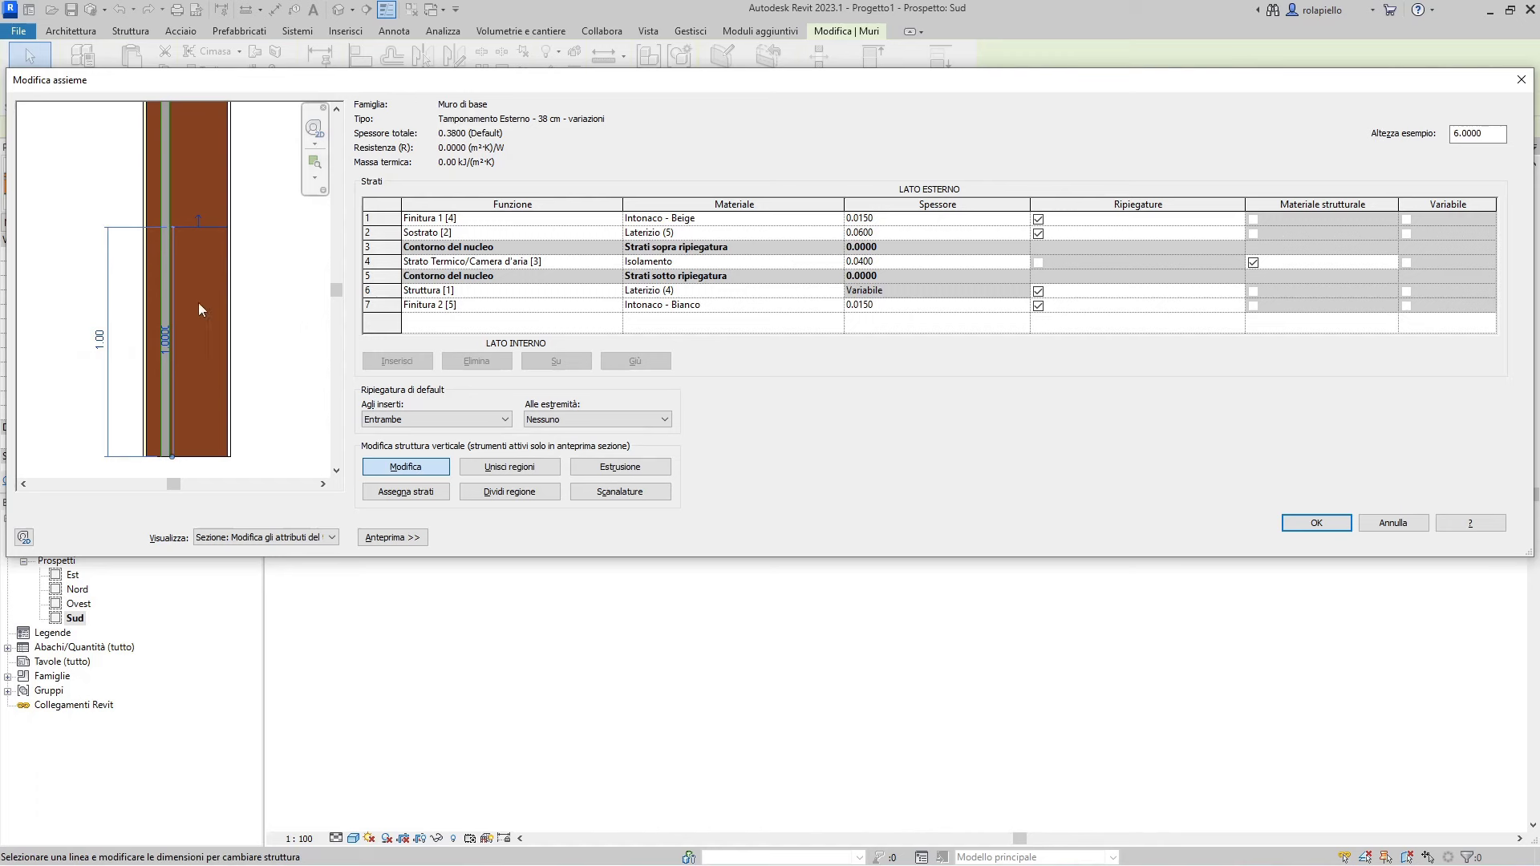
pyautogui.scroll(2, 180, 290)
pyautogui.scroll(-2, 207, 261)
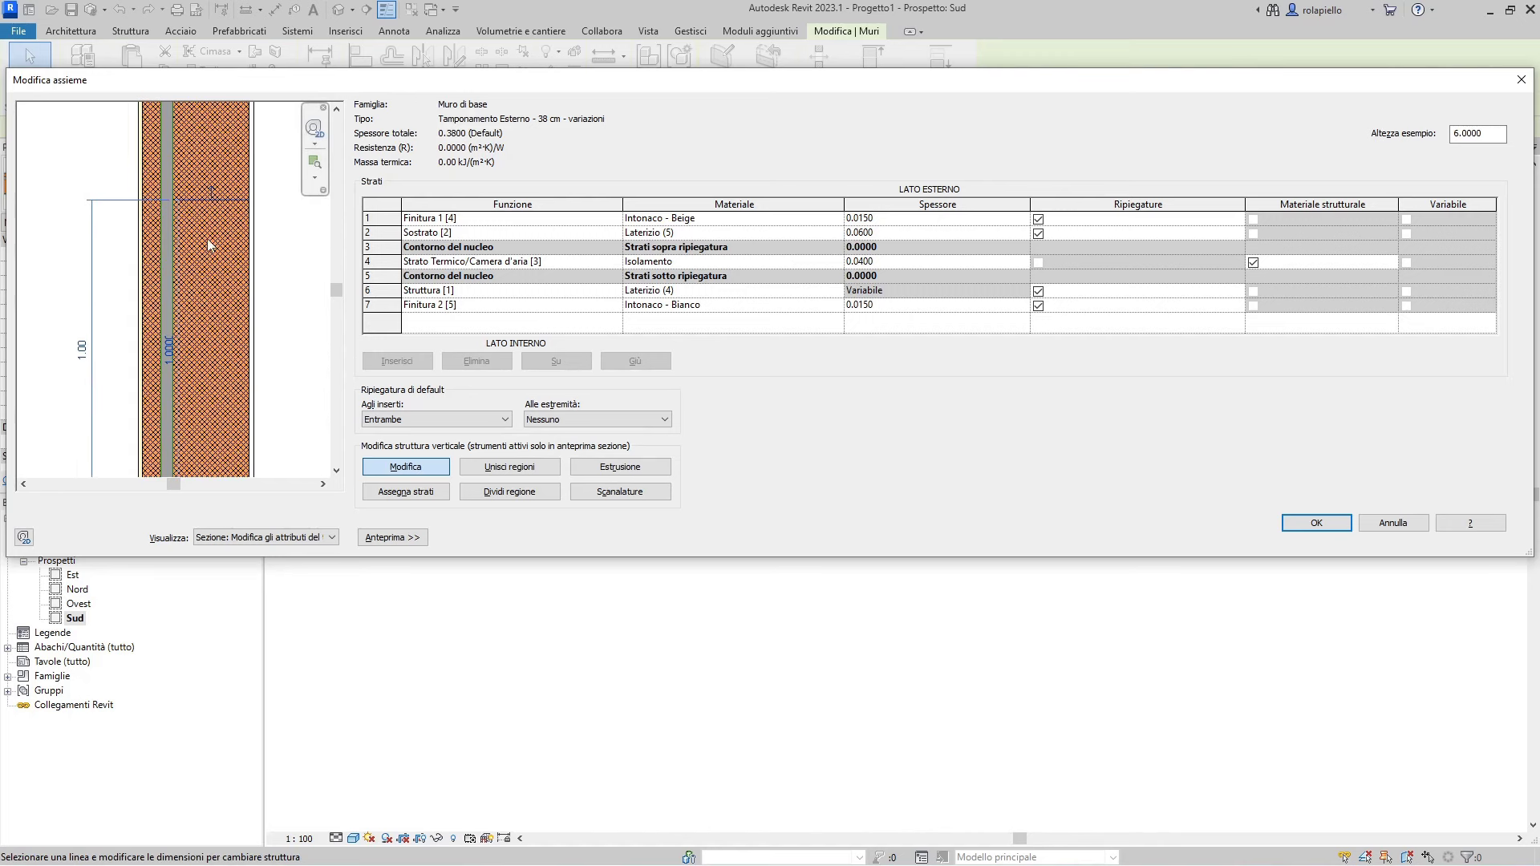
# - Narrow the inner split region to 0.20, making the insulation thickness variable
pyautogui.click(173, 289)
pyautogui.scroll(1, 192, 321)
pyautogui.scroll(1, 200, 317)
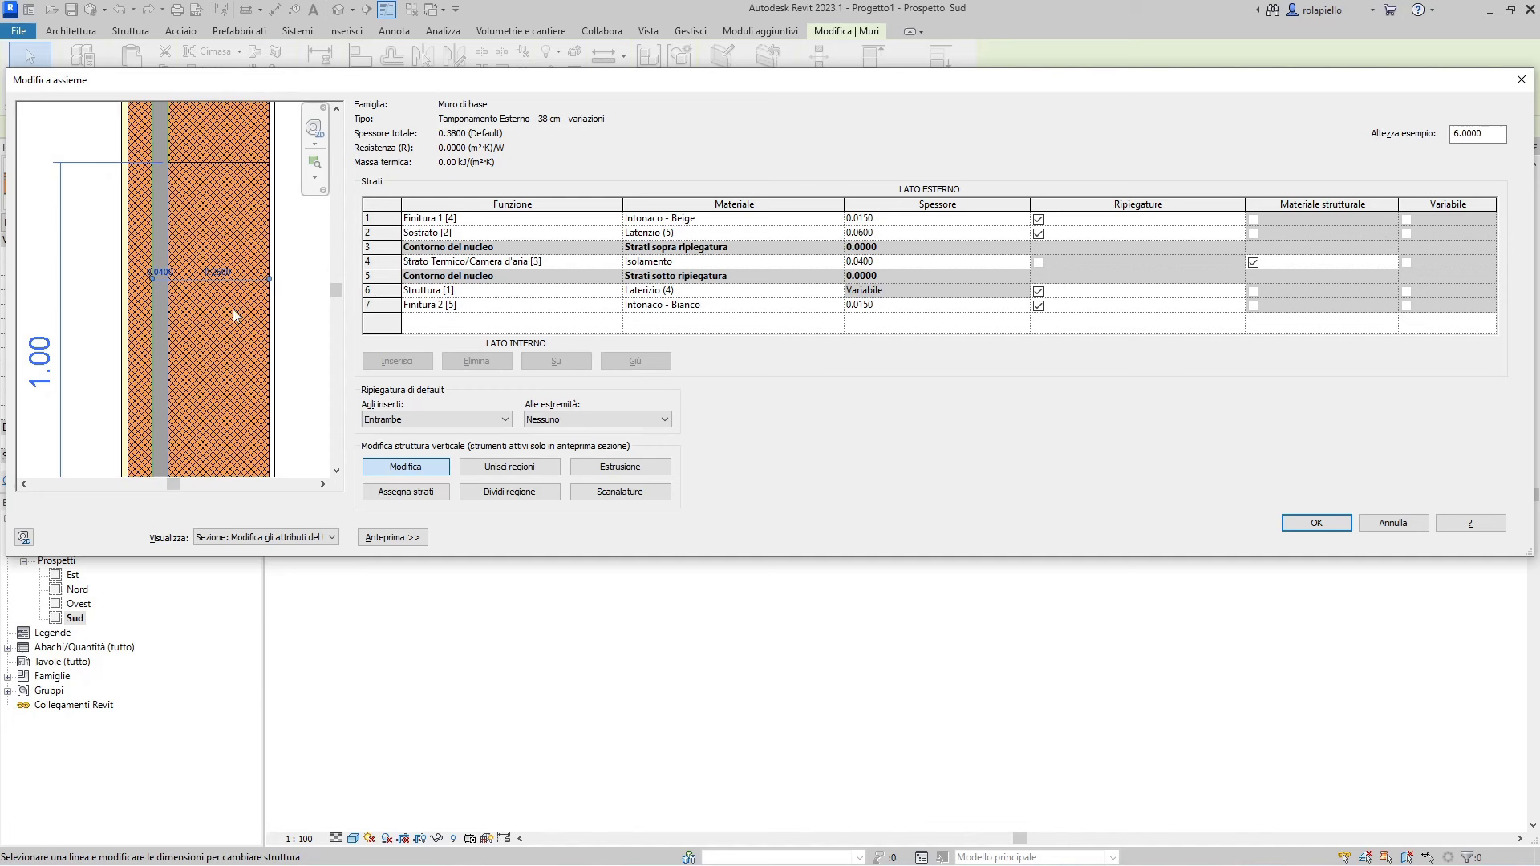
pyautogui.click(213, 272)
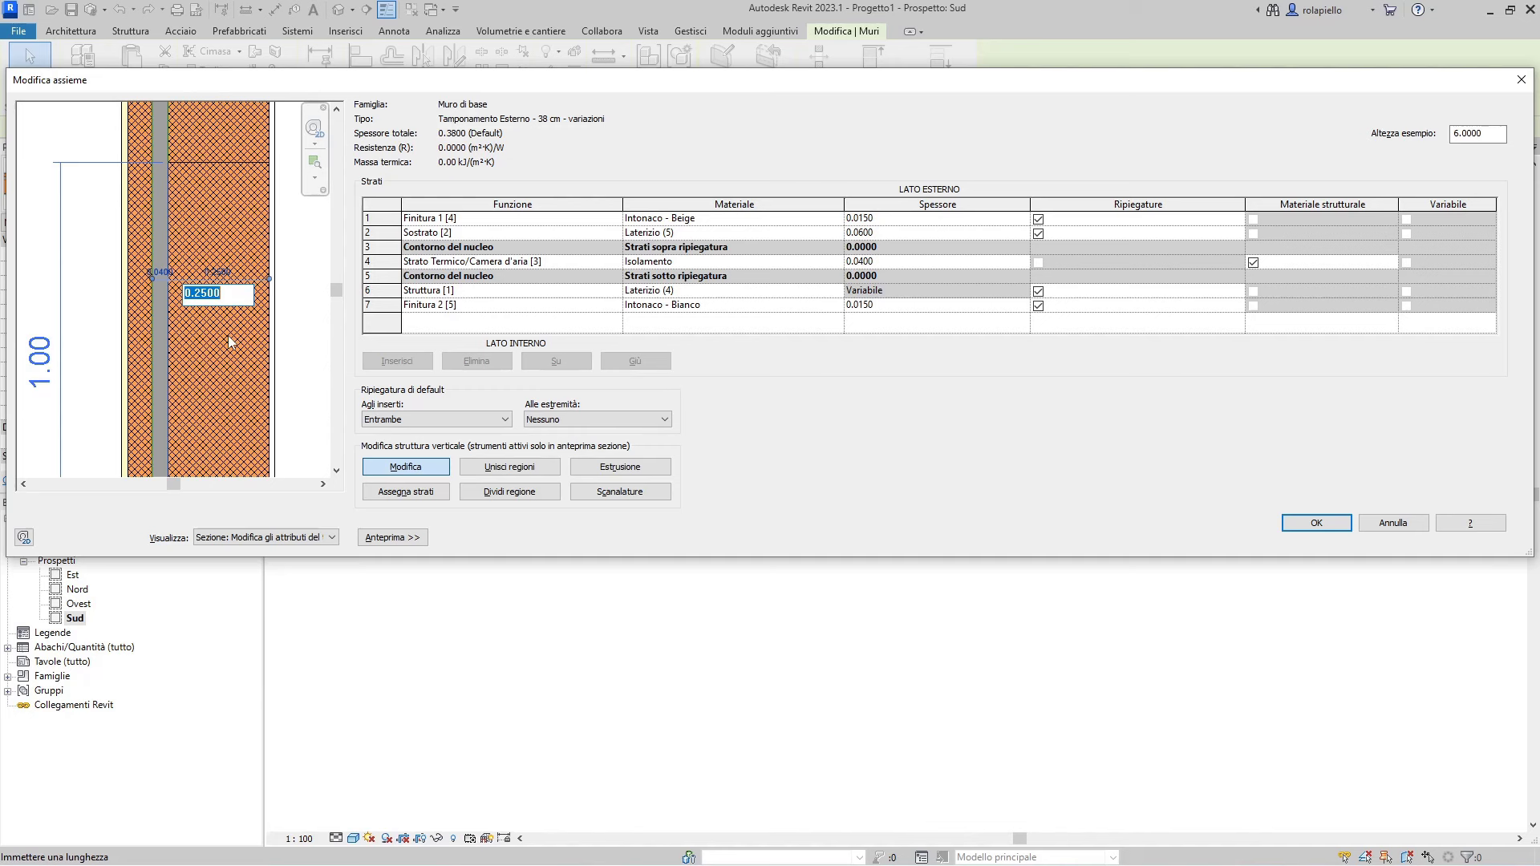
pyautogui.write('.2')
pyautogui.press('Return')
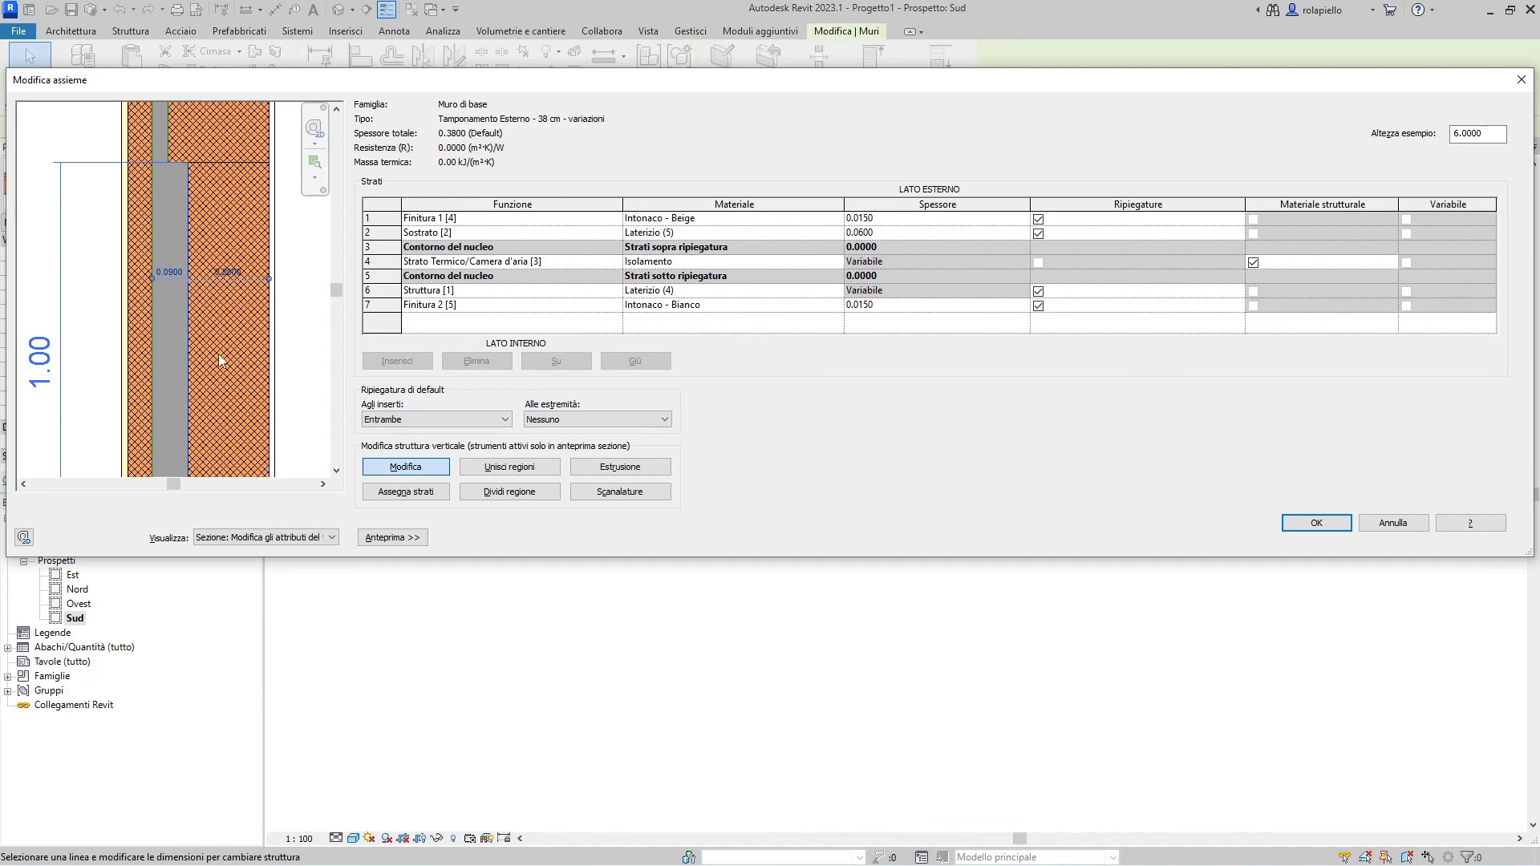
pyautogui.scroll(-1, 221, 356)
pyautogui.scroll(-1, 218, 359)
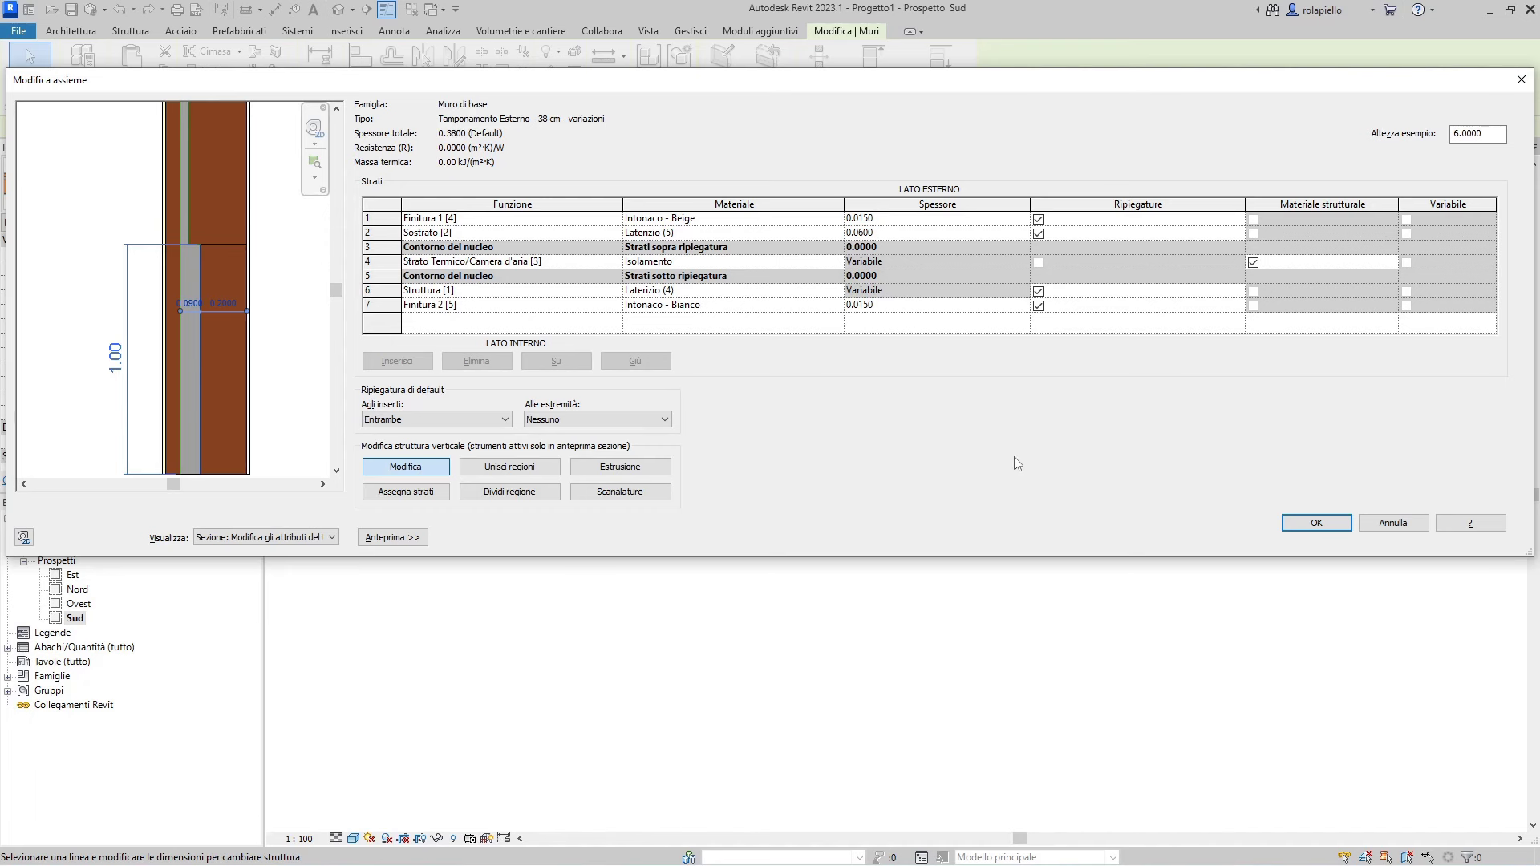
pyautogui.click(382, 305)
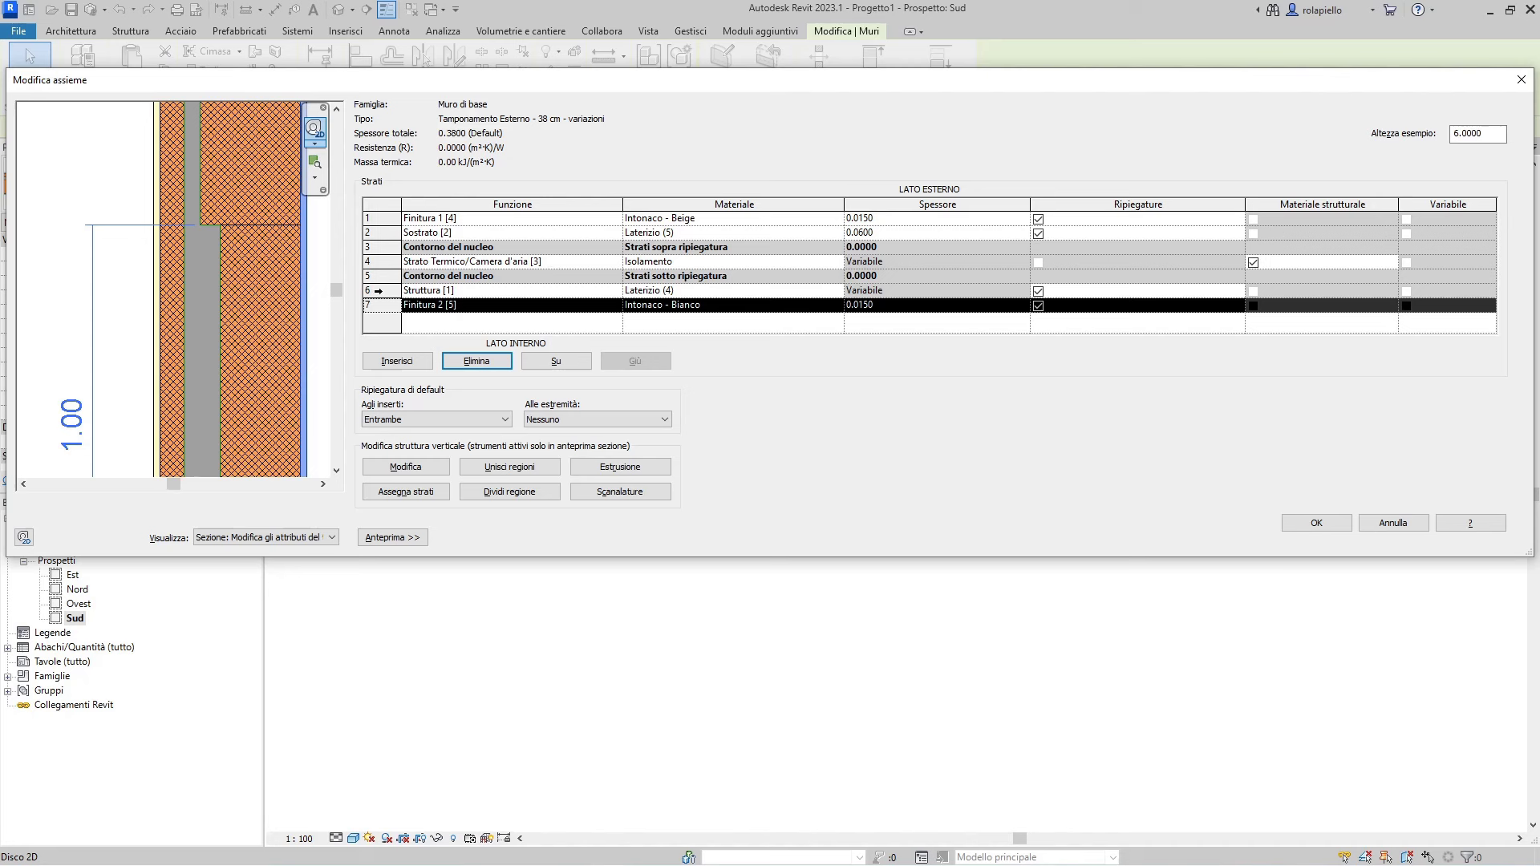
# - Insert a new Struttura [1] layer of Calcestruzzo, gettato in opera as row 6 of the wall structure
pyautogui.click(378, 290)
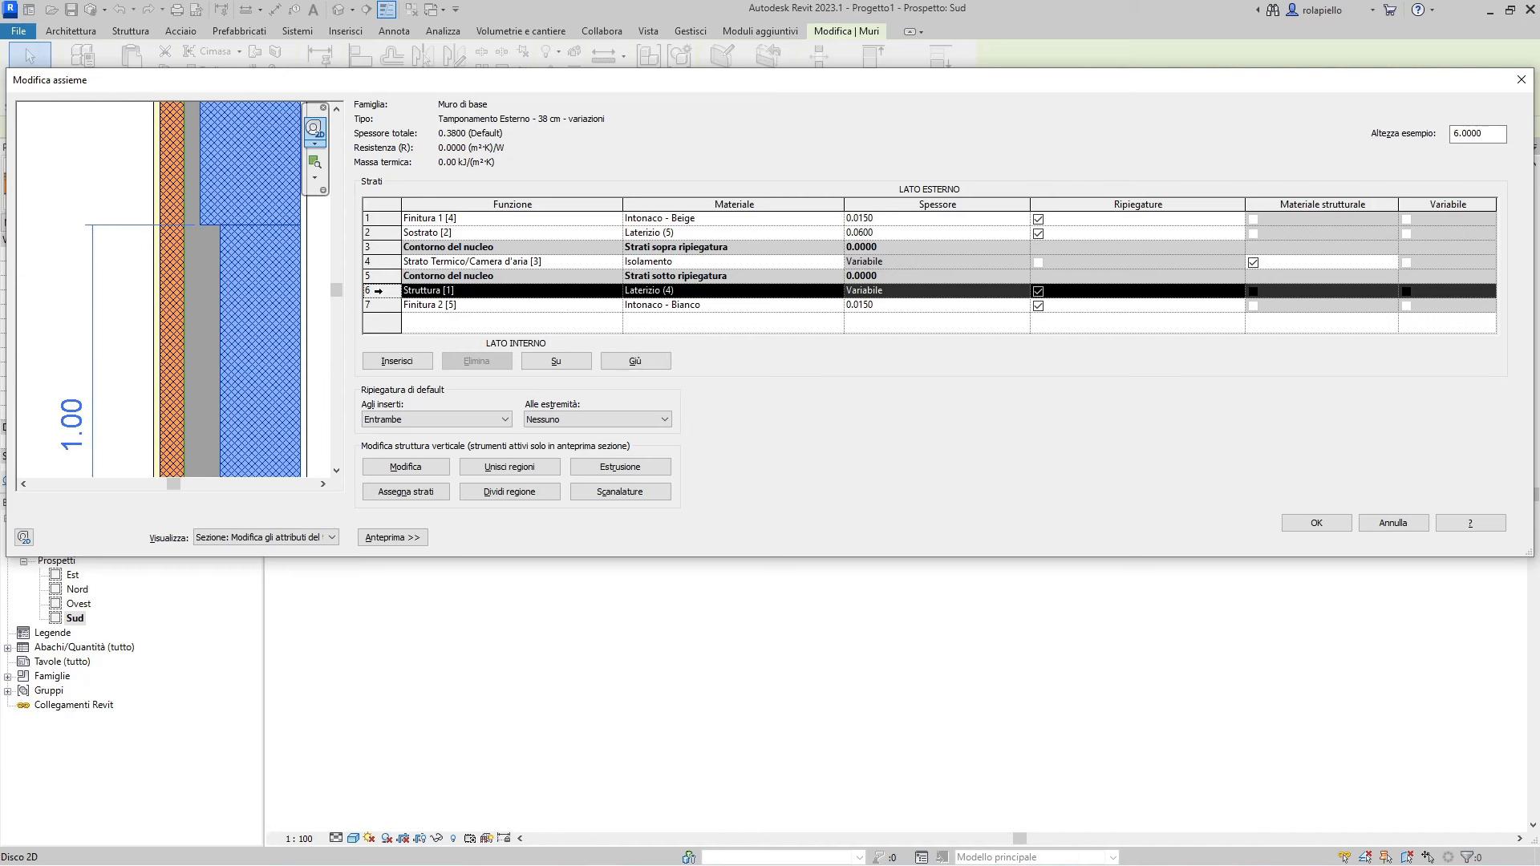
pyautogui.click(399, 362)
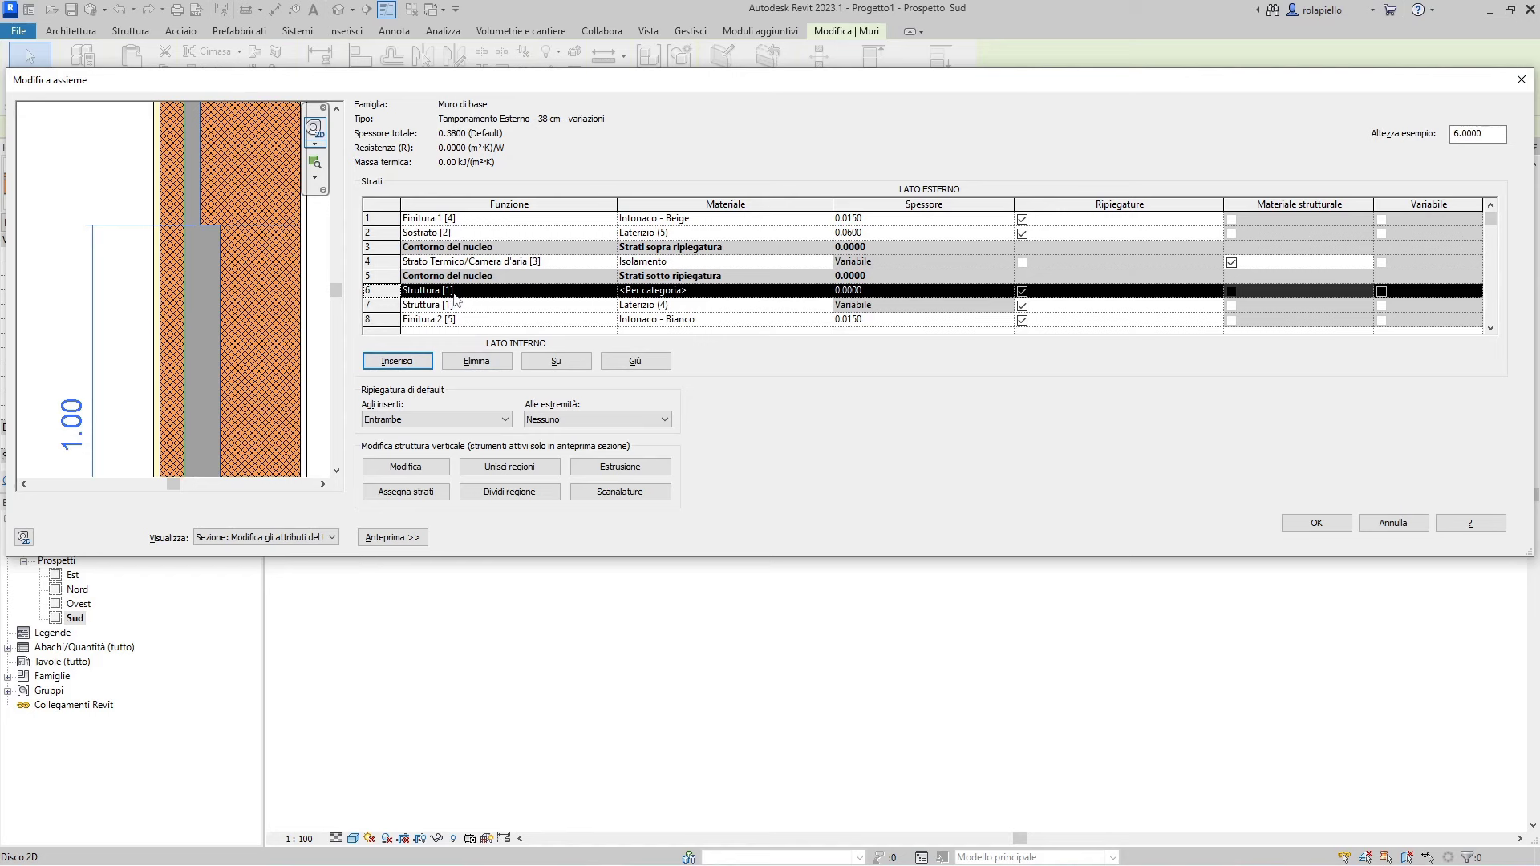
pyautogui.click(823, 292)
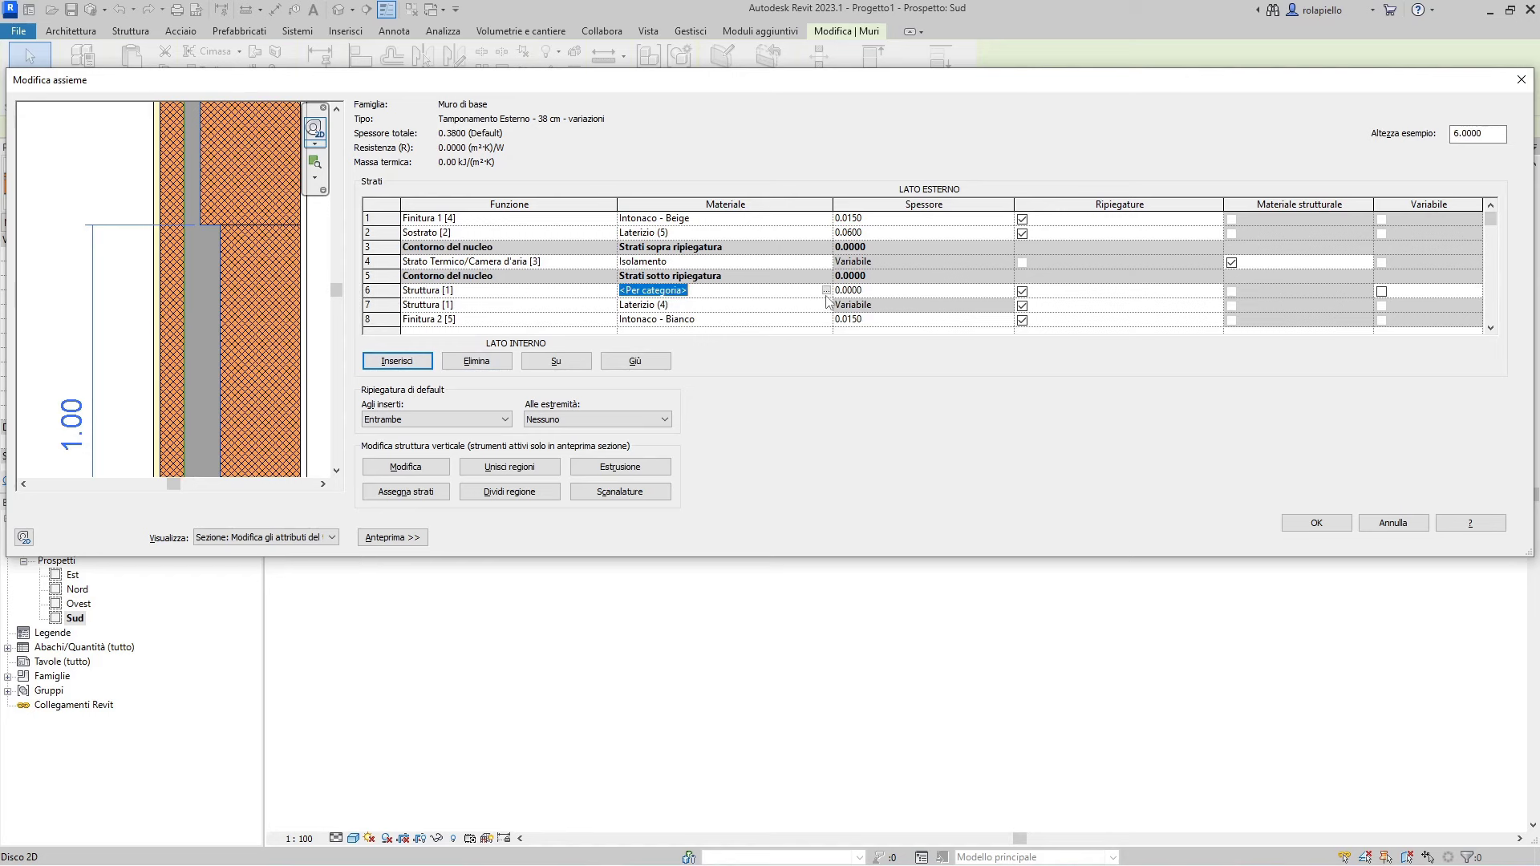
pyautogui.click(826, 289)
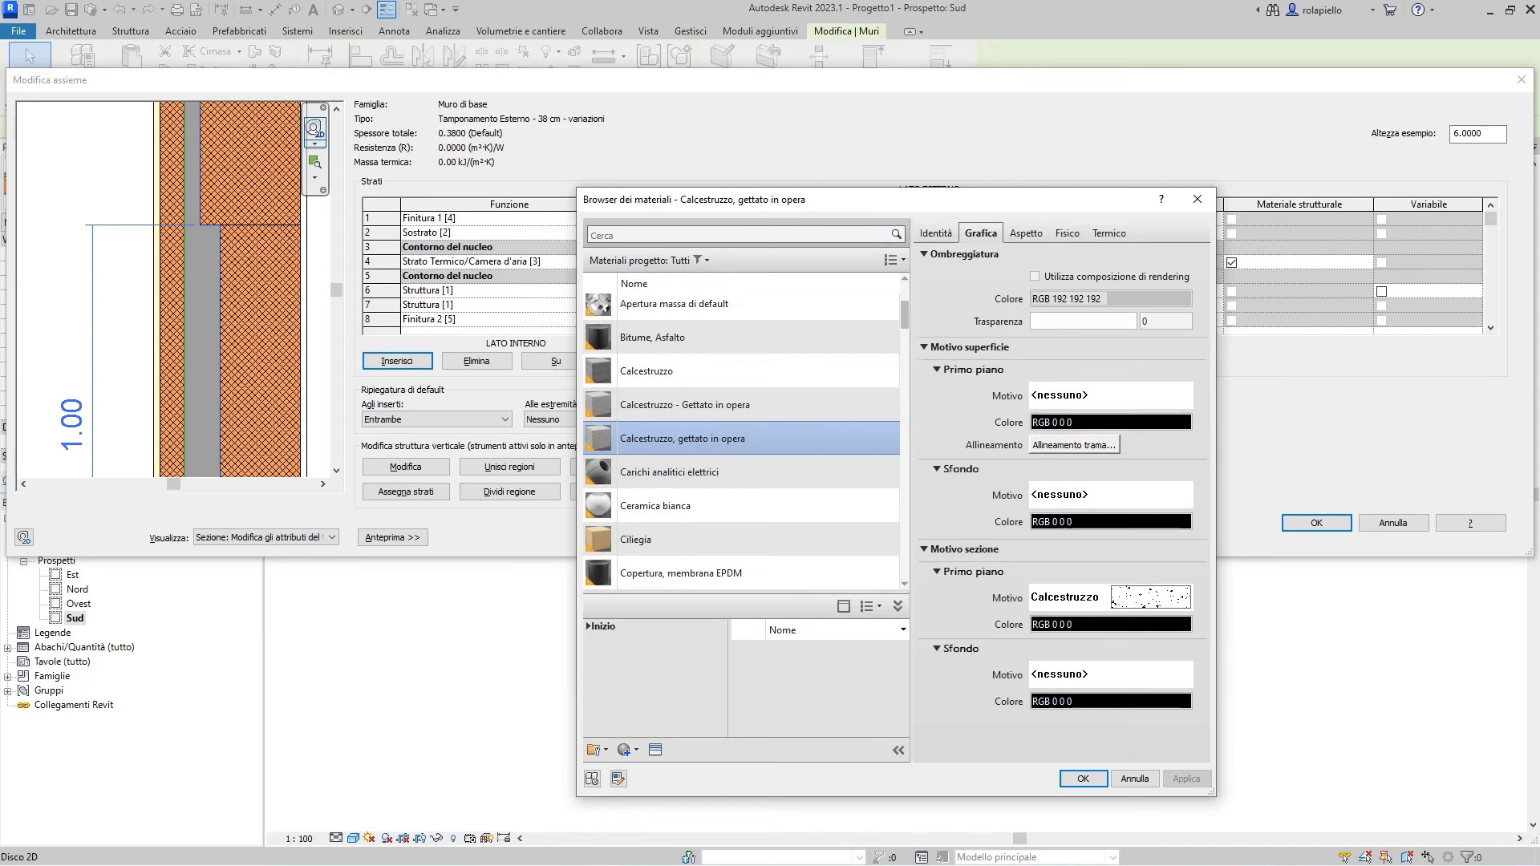
pyautogui.click(1099, 780)
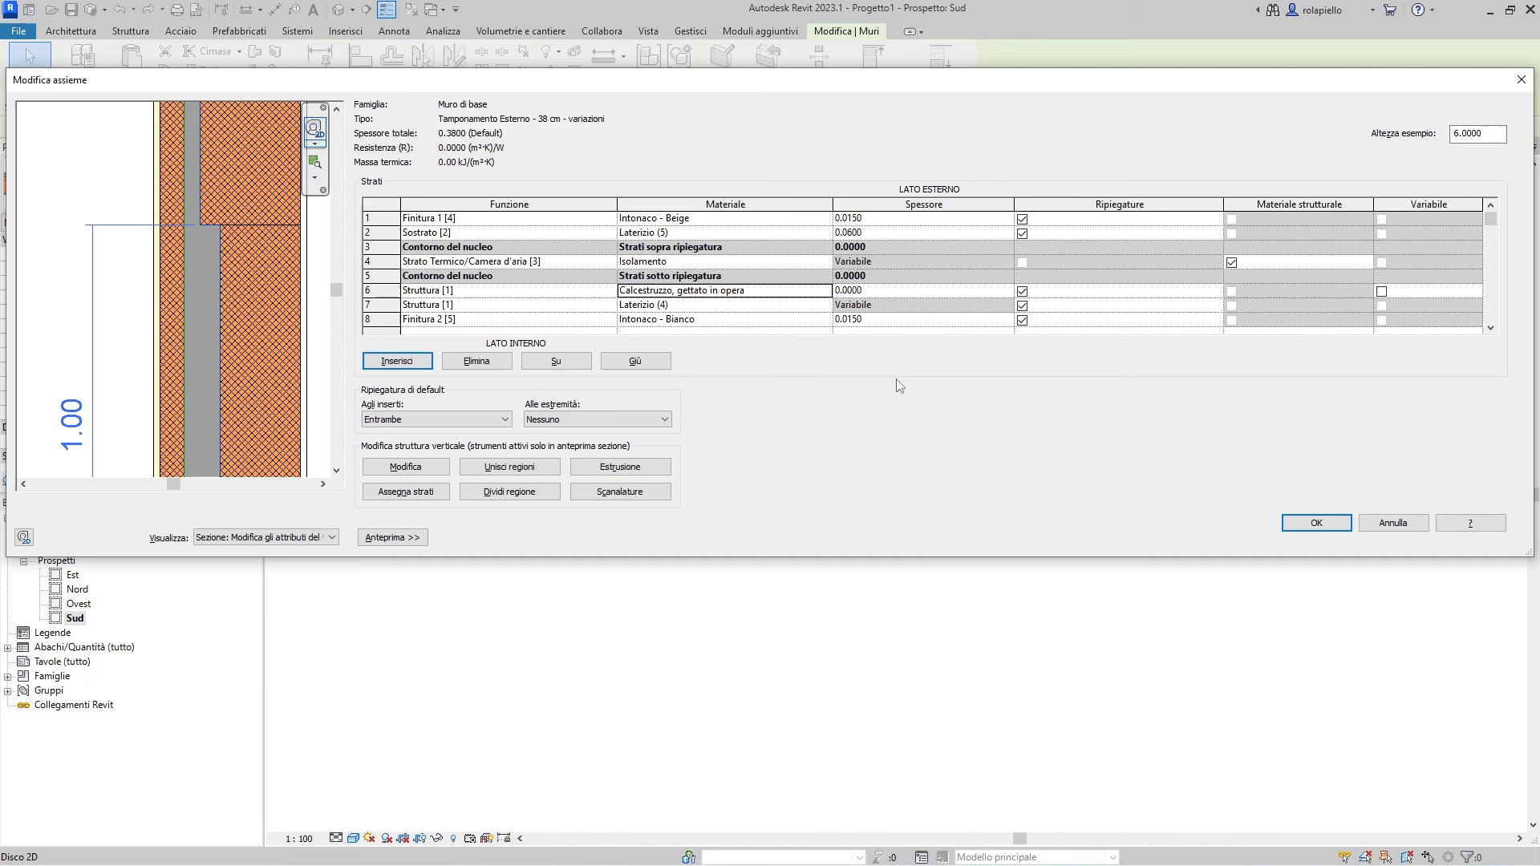
pyautogui.click(385, 289)
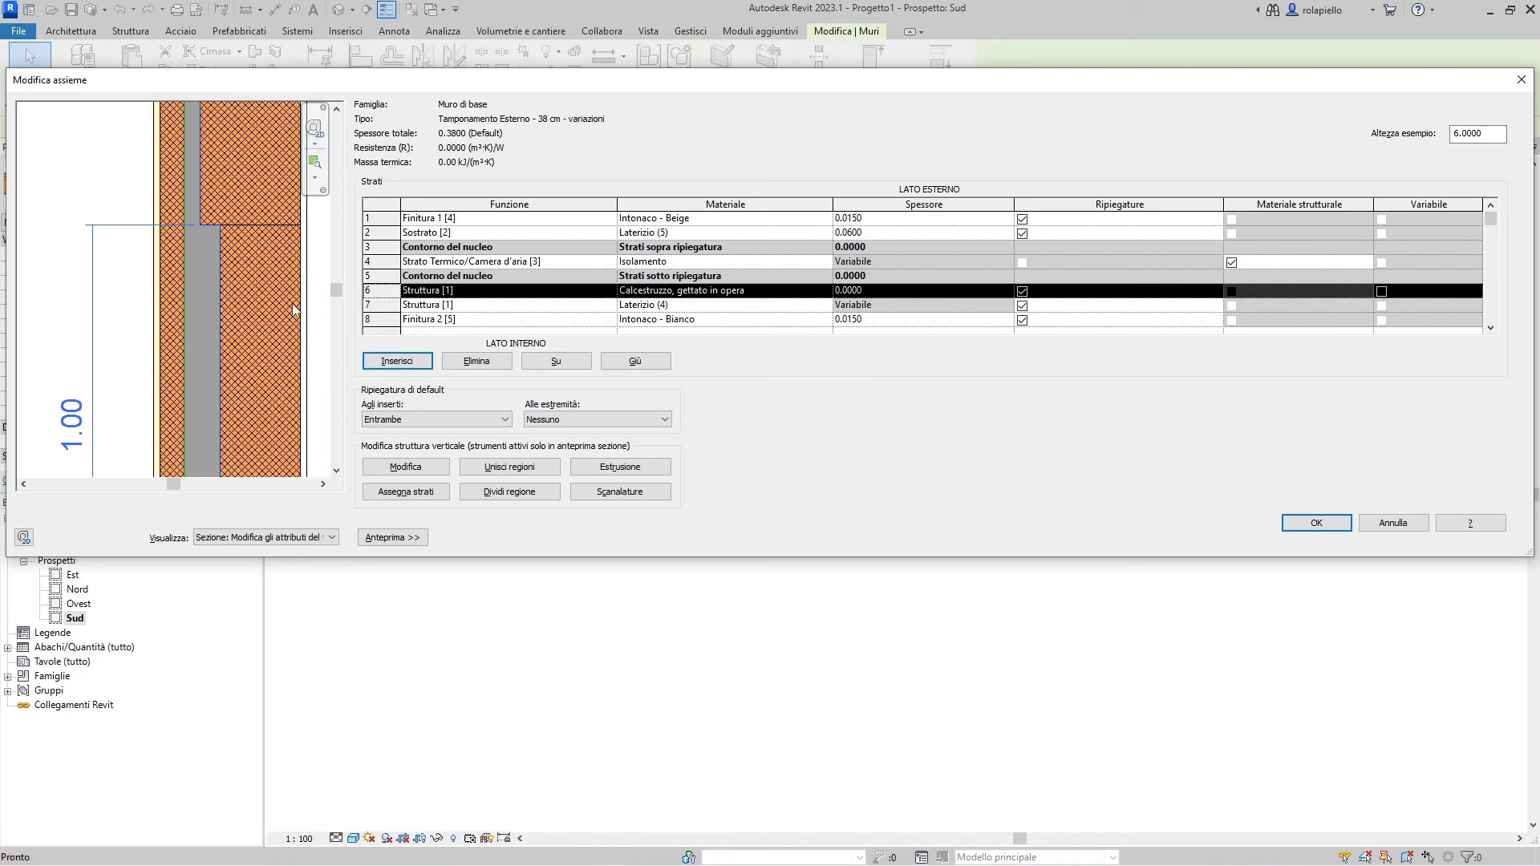
pyautogui.click(411, 491)
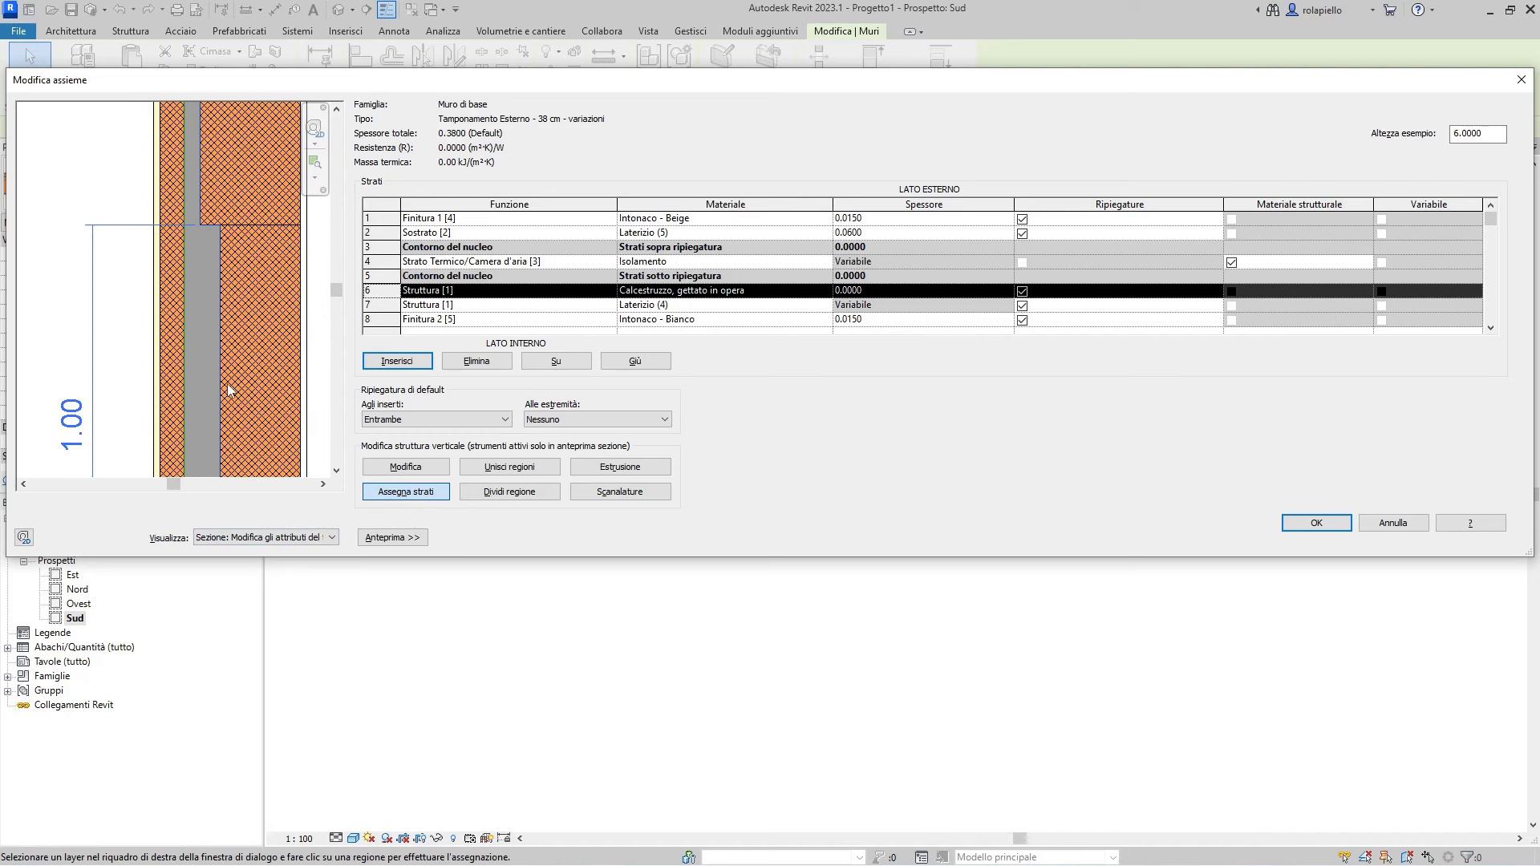
# - Assign the concrete layer to the lower inner wall region so it measures 0.2000, then bring up Sweeps
pyautogui.click(304, 396)
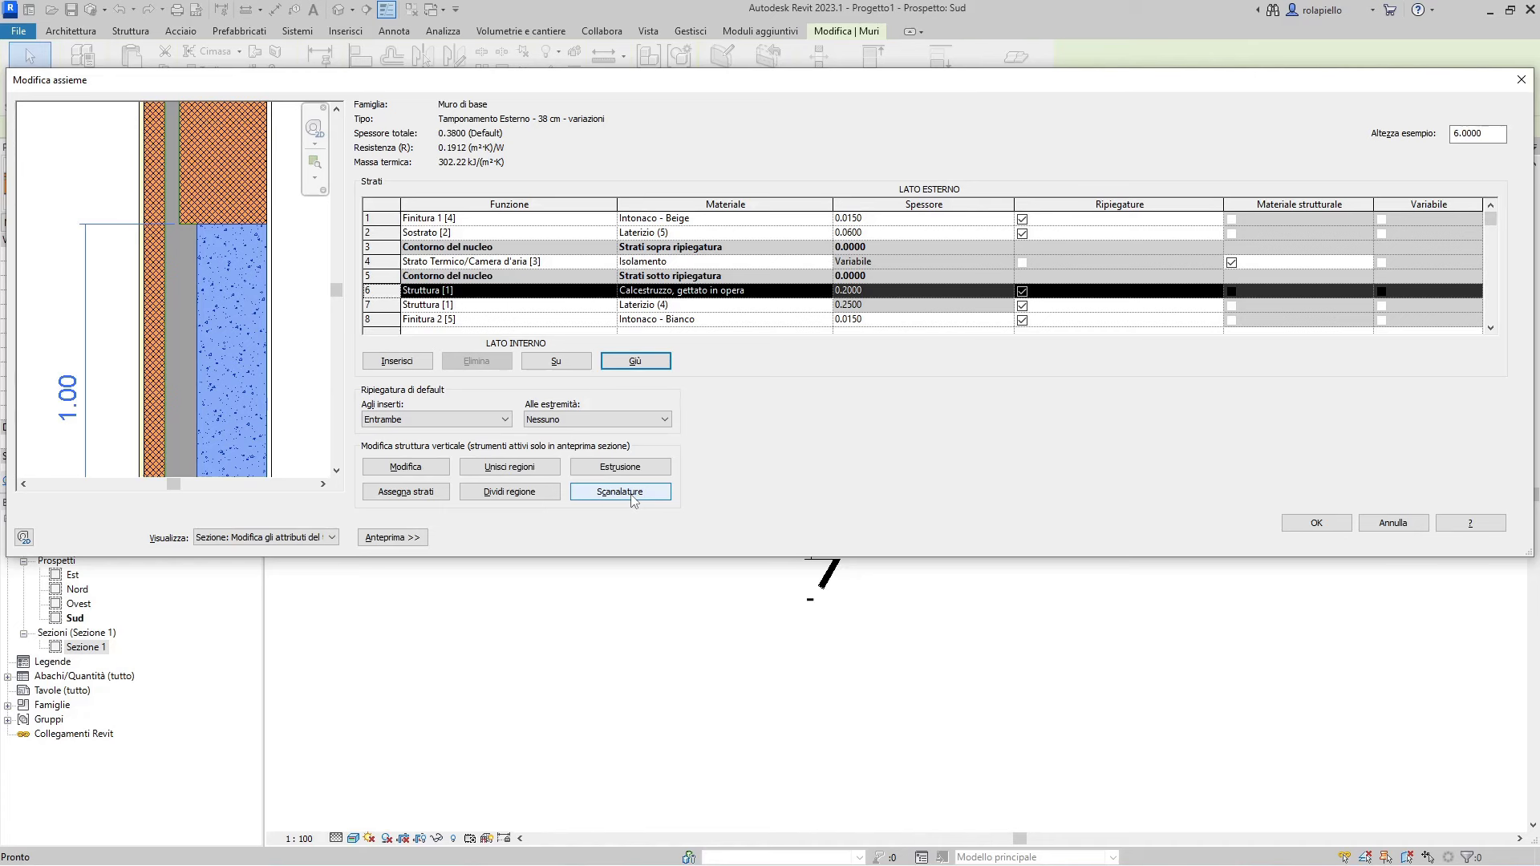
pyautogui.click(632, 495)
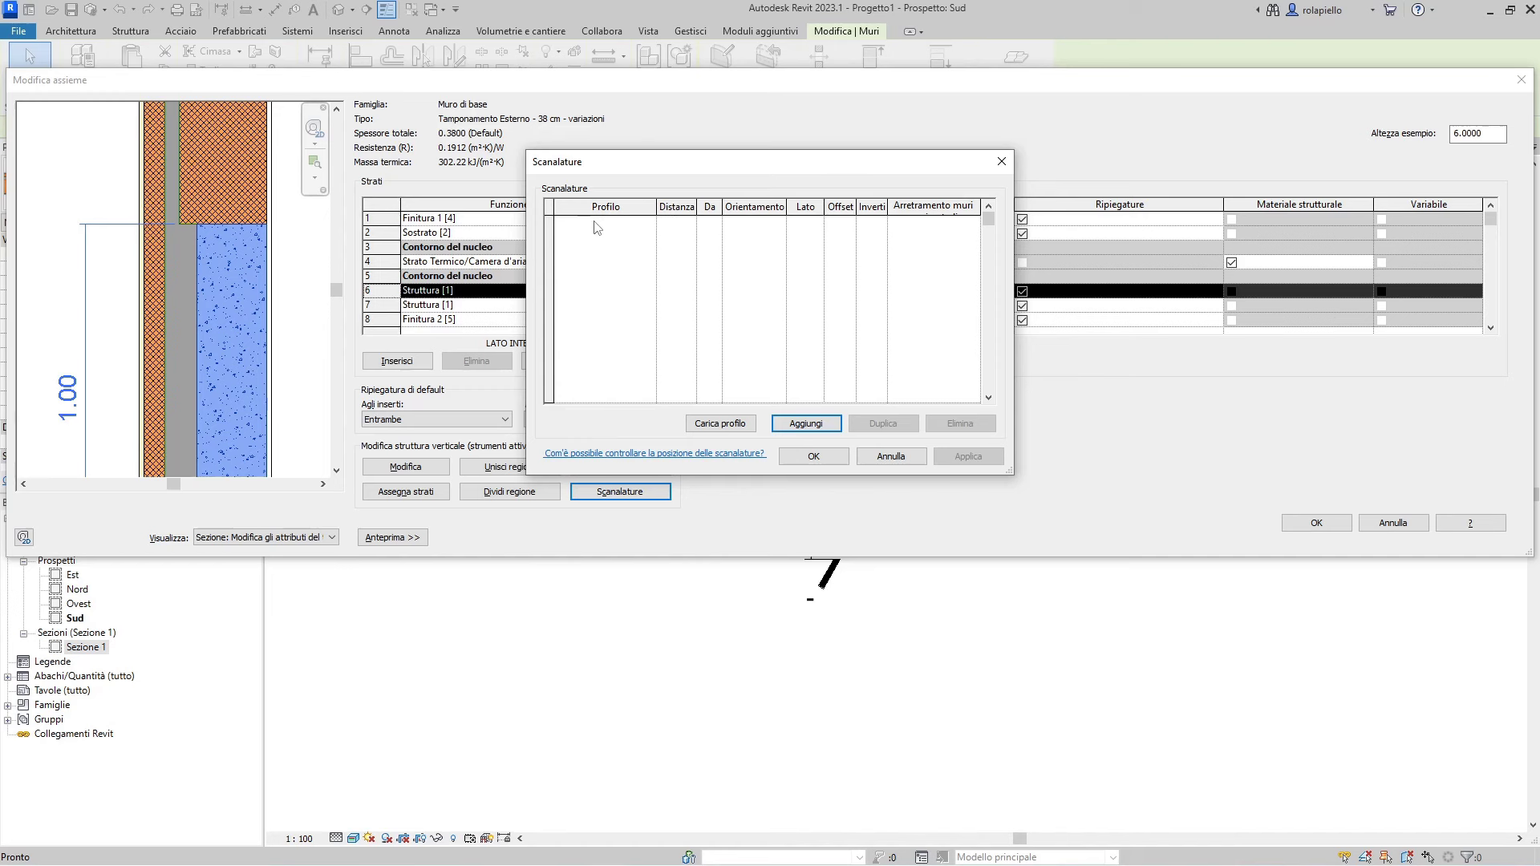
# - Add a sweep with the Default profile at a distance of 2.4
pyautogui.click(824, 427)
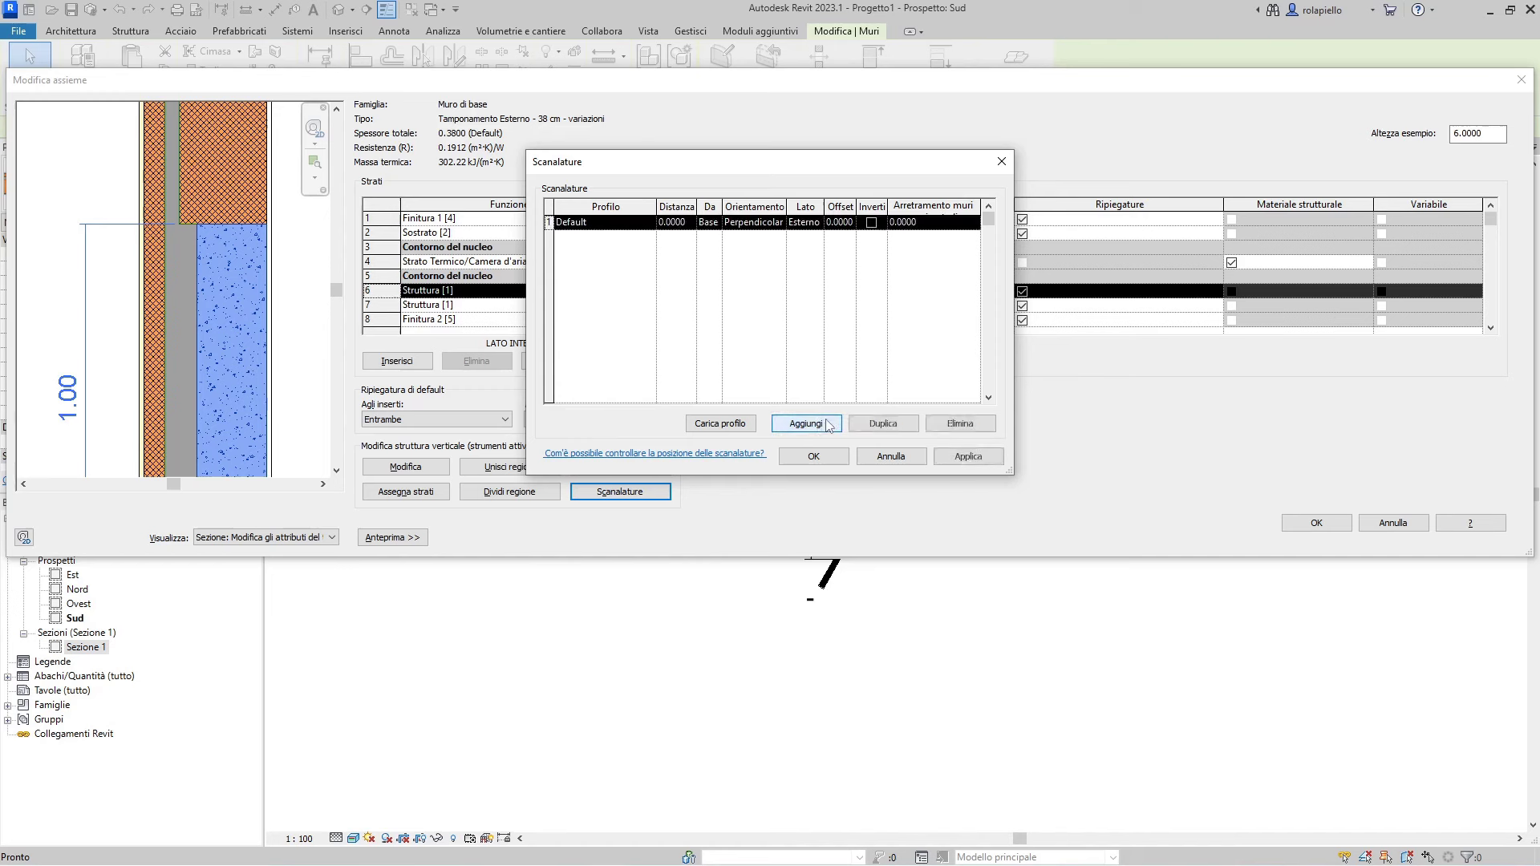
pyautogui.click(637, 230)
pyautogui.click(648, 224)
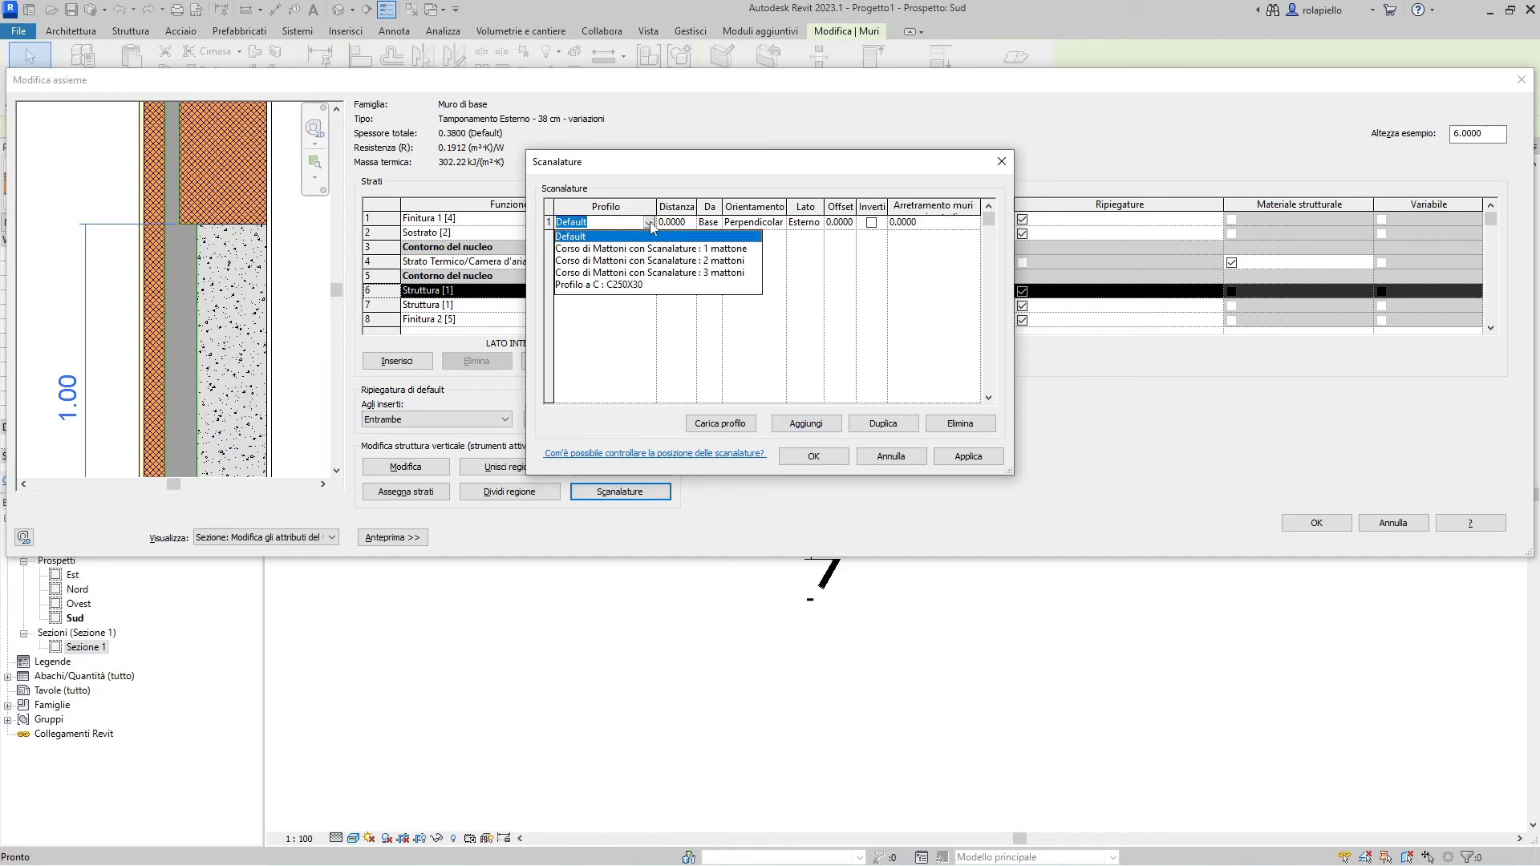
pyautogui.click(652, 227)
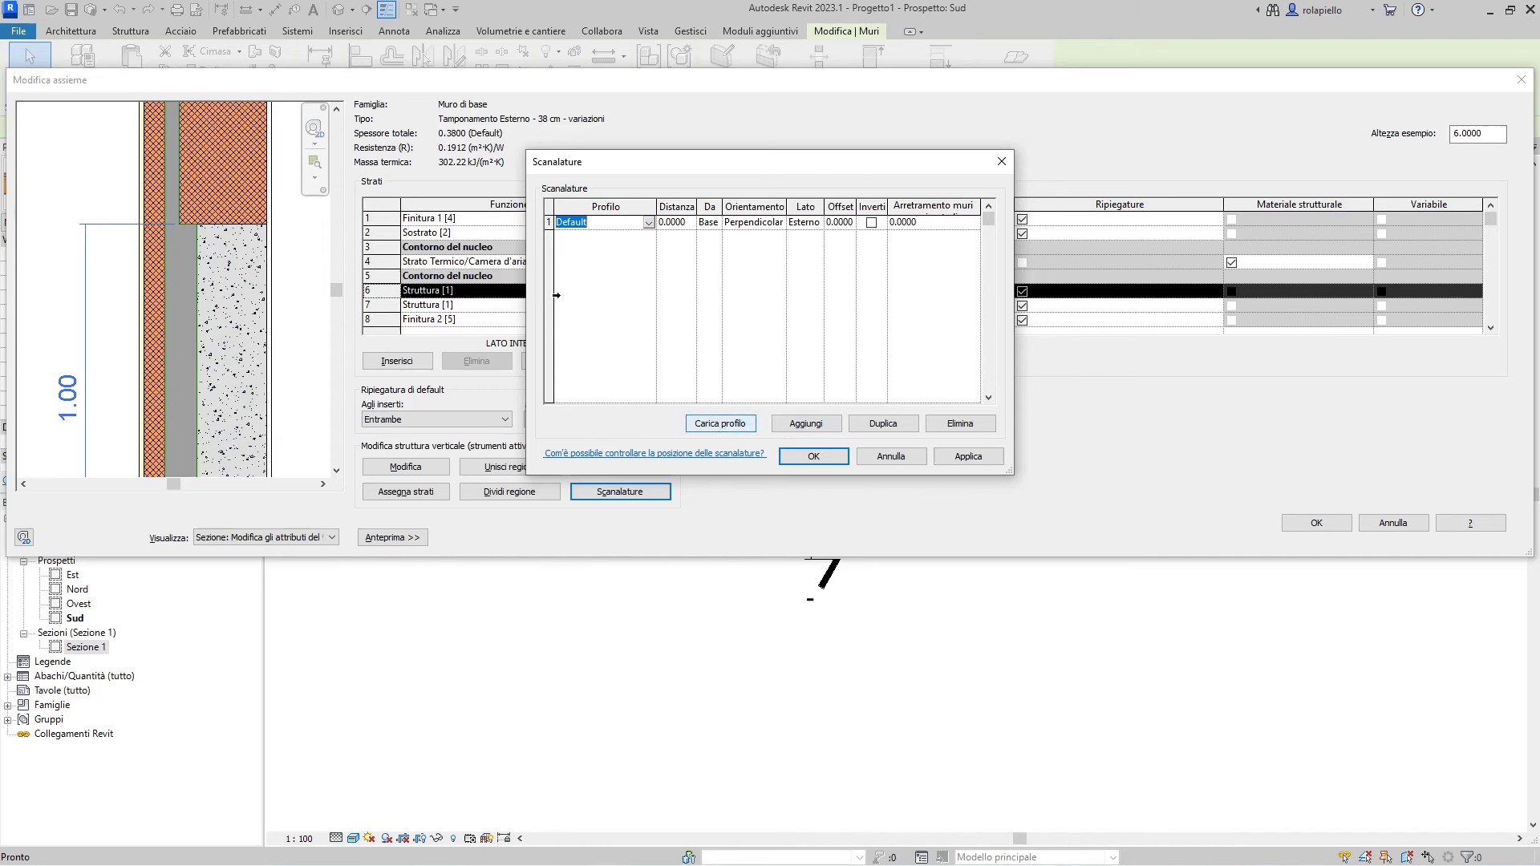
pyautogui.click(663, 223)
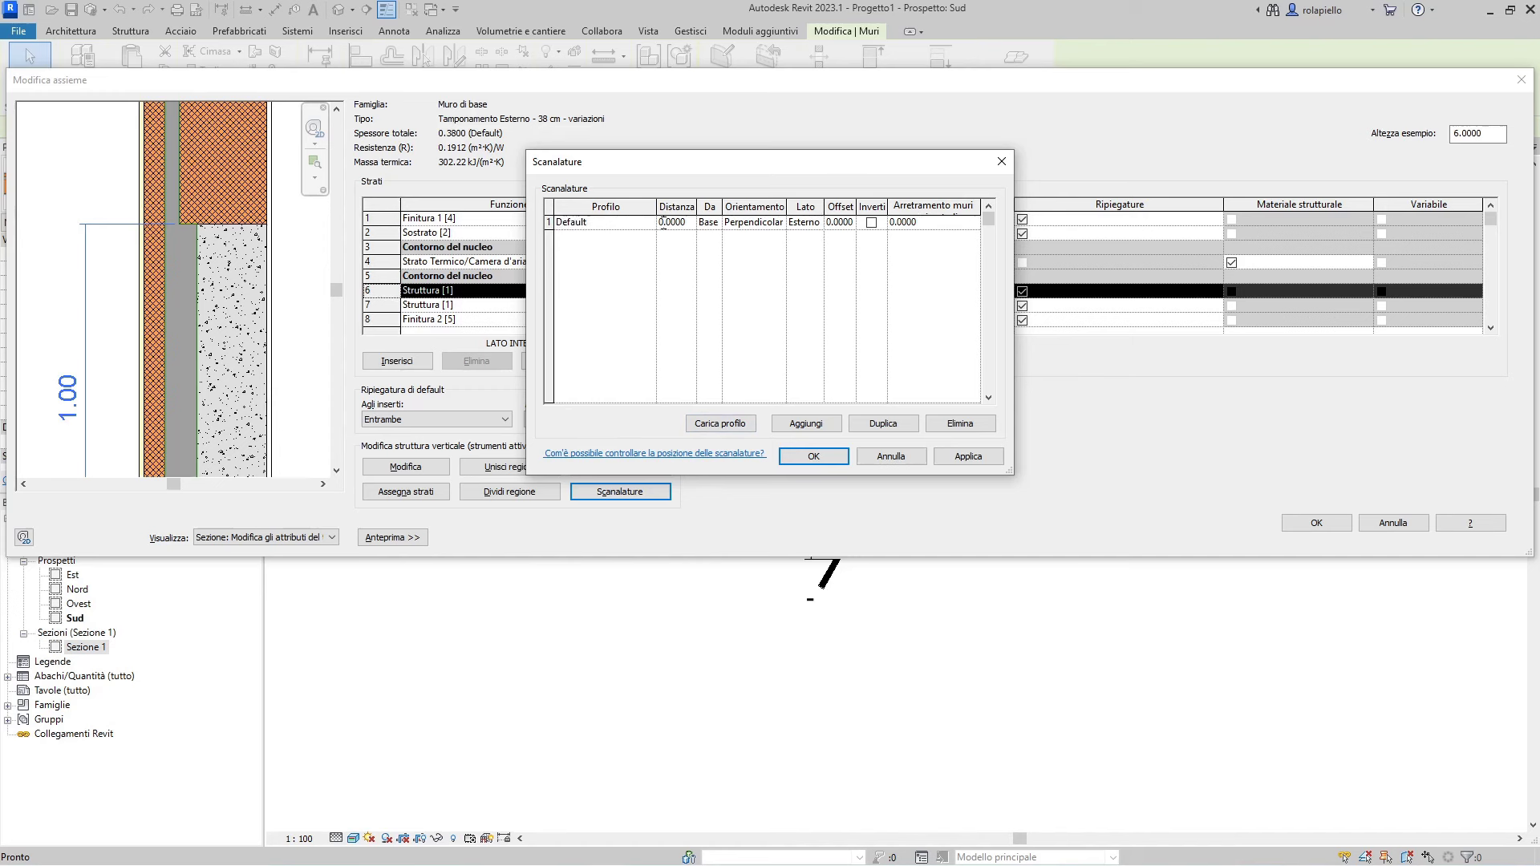
pyautogui.hotkey('shift', 'Right')
pyautogui.write('2')
pyautogui.hotkey('shift', 'Right')
pyautogui.hotkey('shift', 'Right')
pyautogui.write('4')
# - Measure the 2.4 sweep from the wall base and apply the sweep settings
pyautogui.click(715, 223)
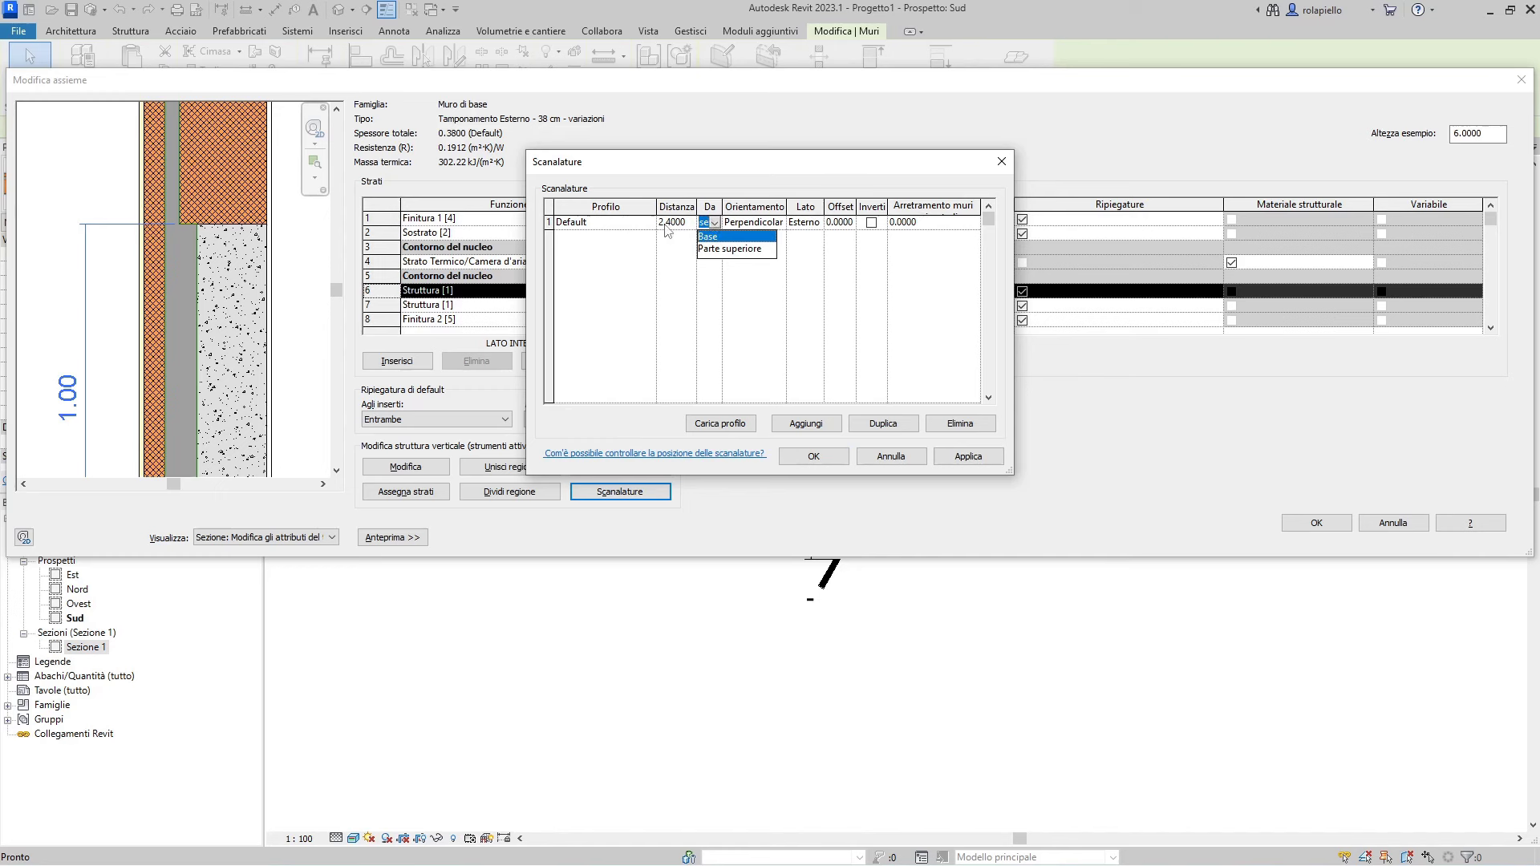
pyautogui.click(714, 223)
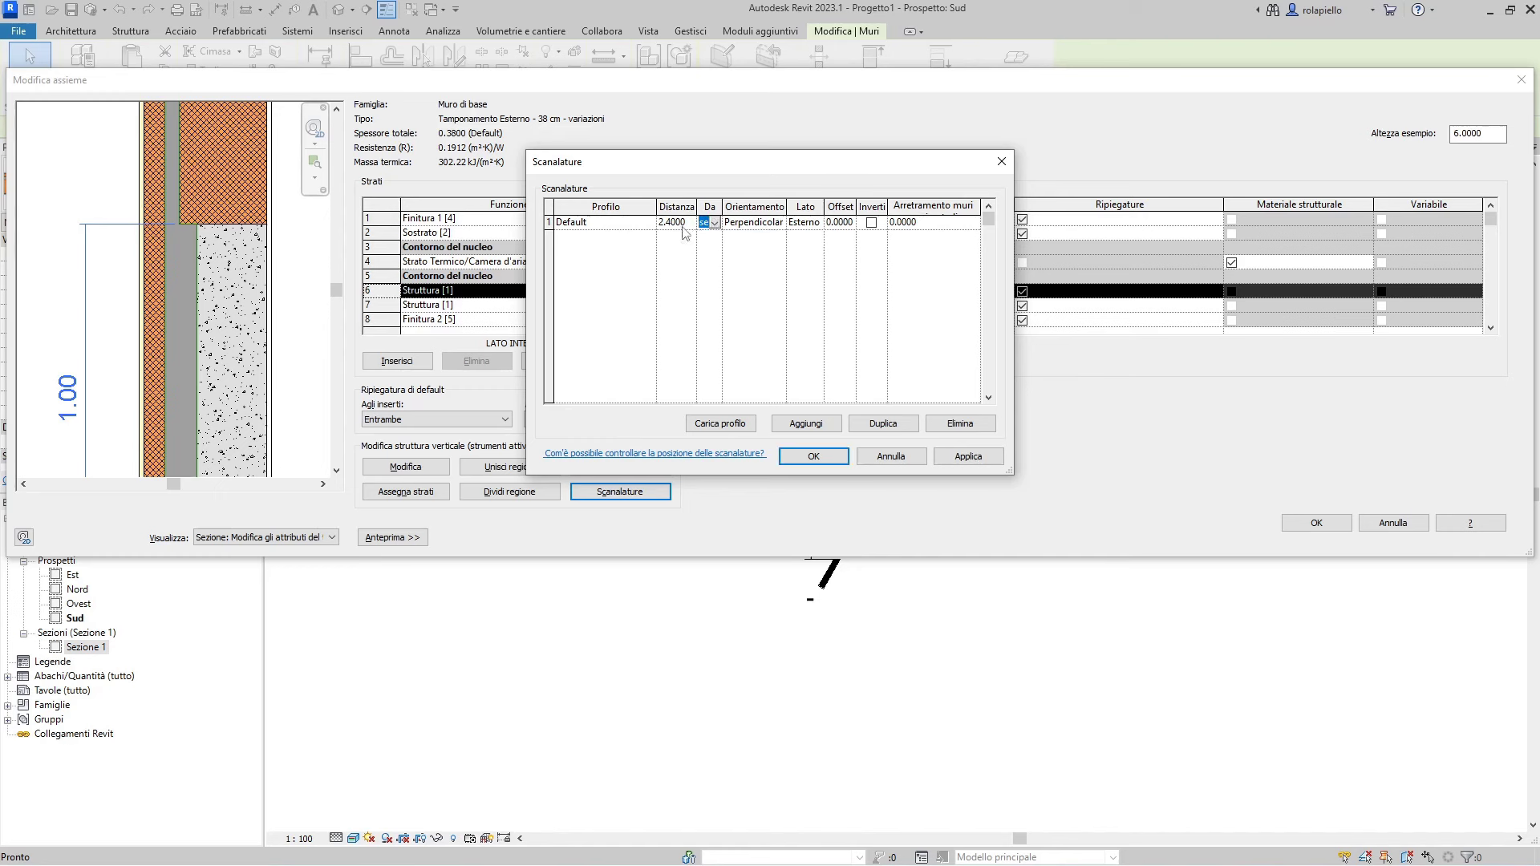
pyautogui.click(715, 223)
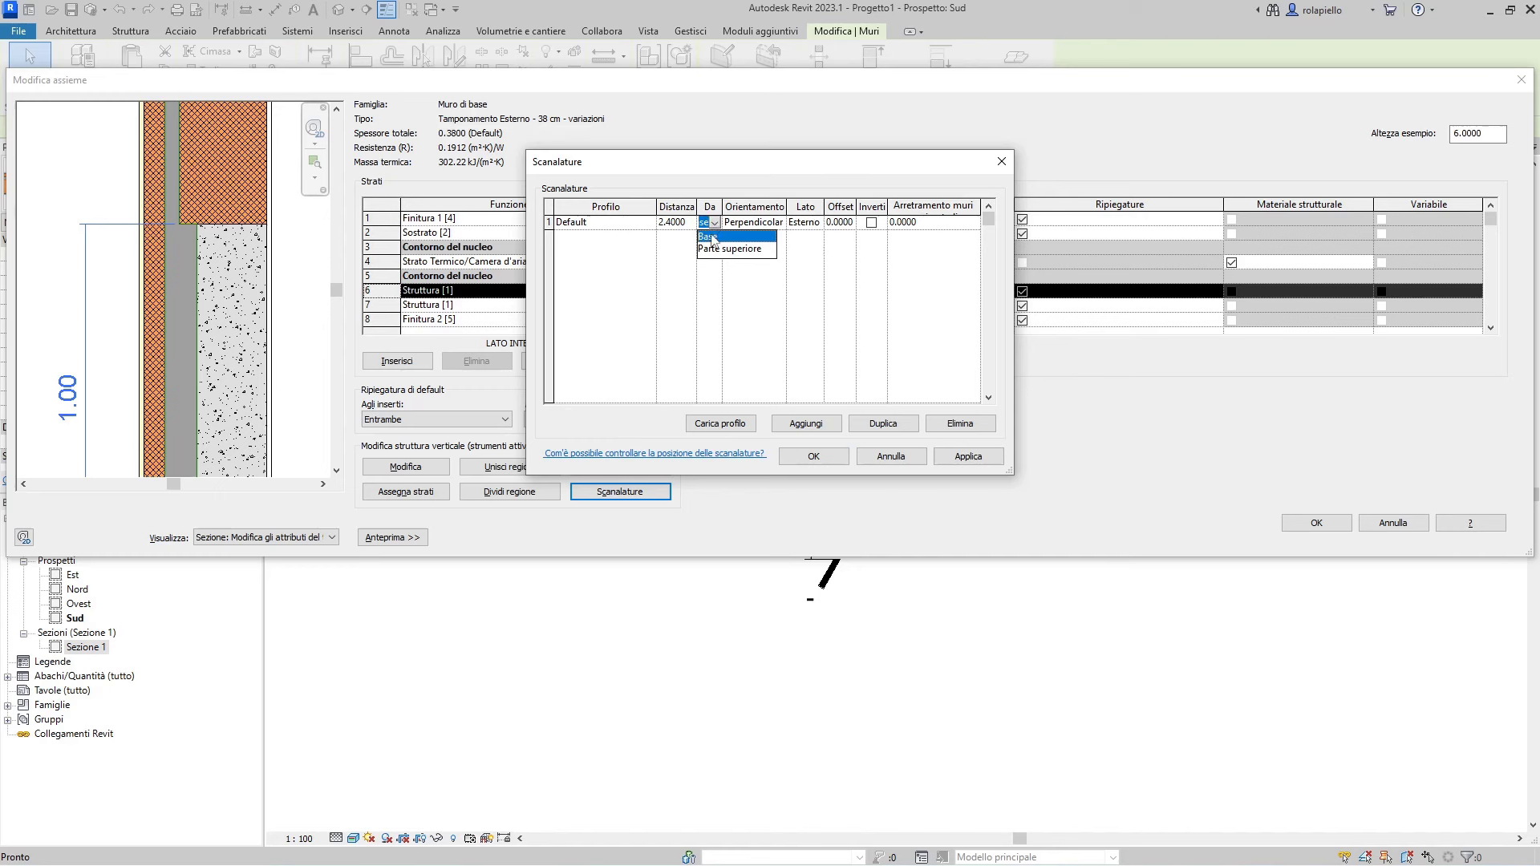
pyautogui.click(712, 238)
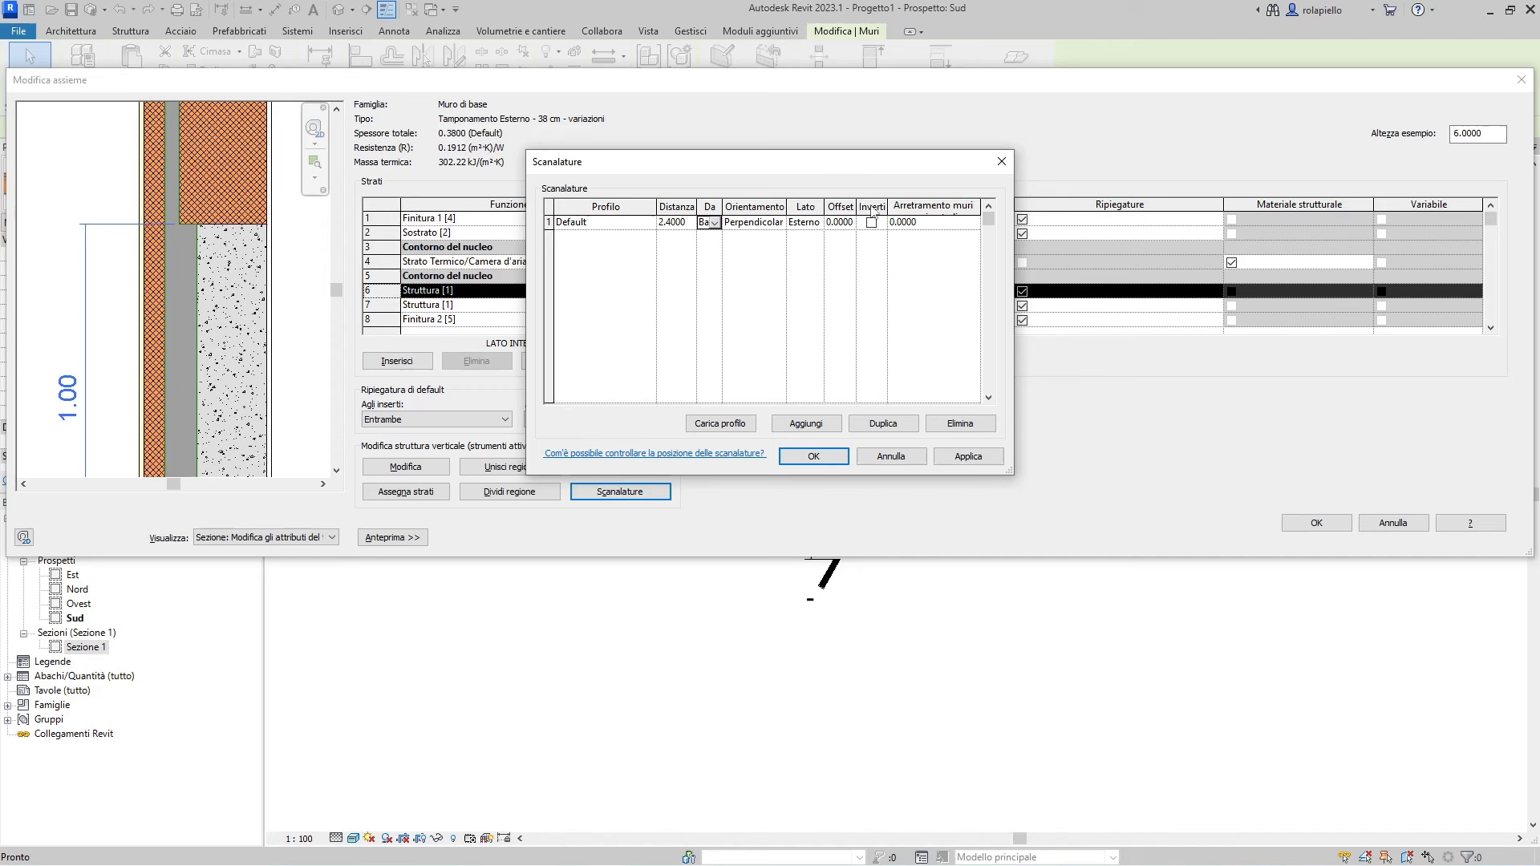
pyautogui.click(986, 460)
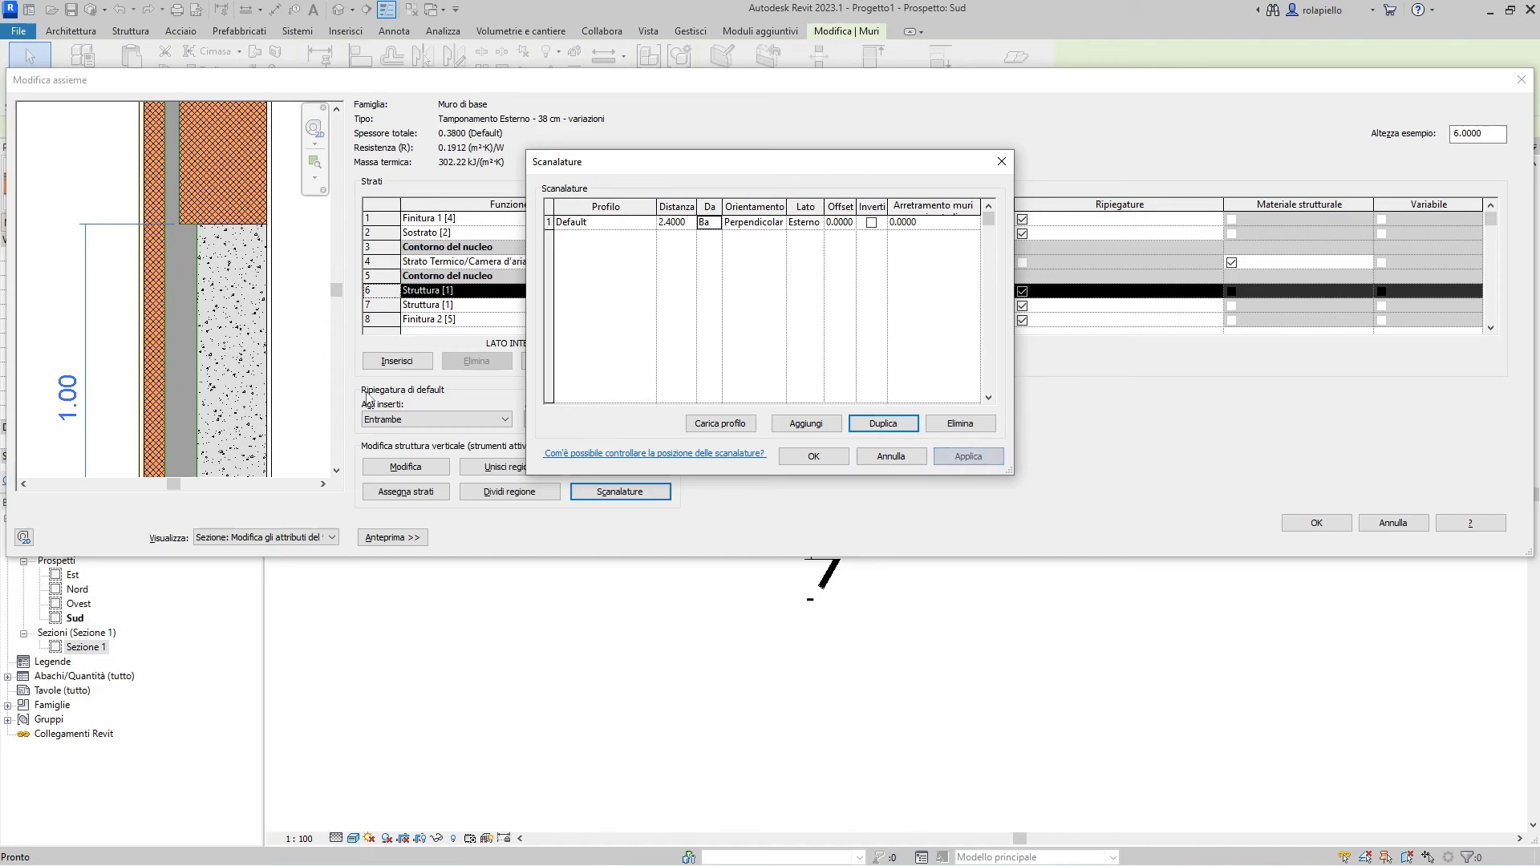
pyautogui.click(814, 457)
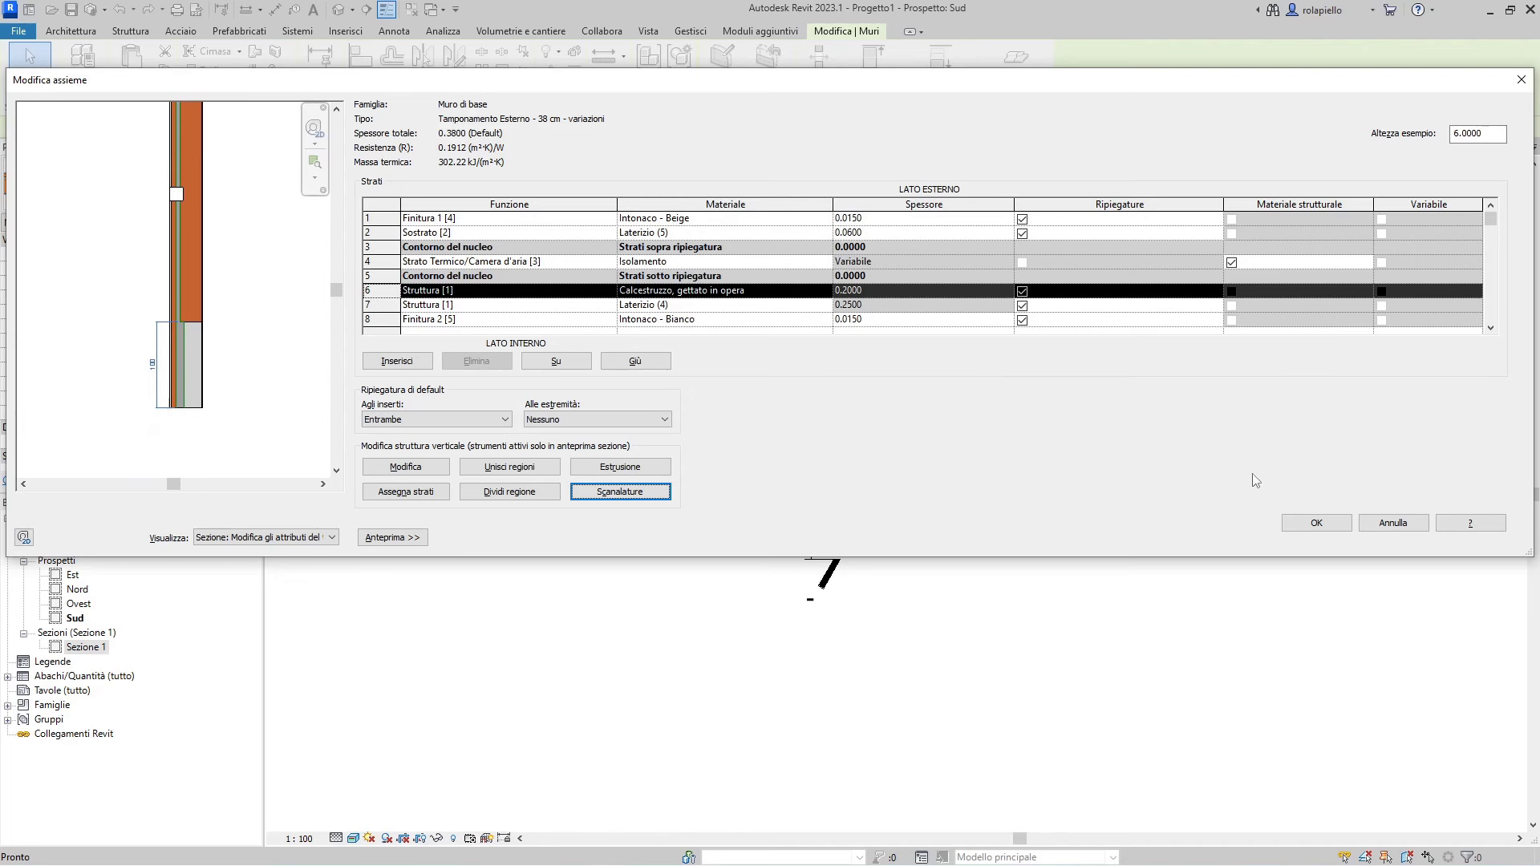
# - Fix the layer priority error by moving the concrete layer up one position, then reopen the layer structure
pyautogui.click(1325, 530)
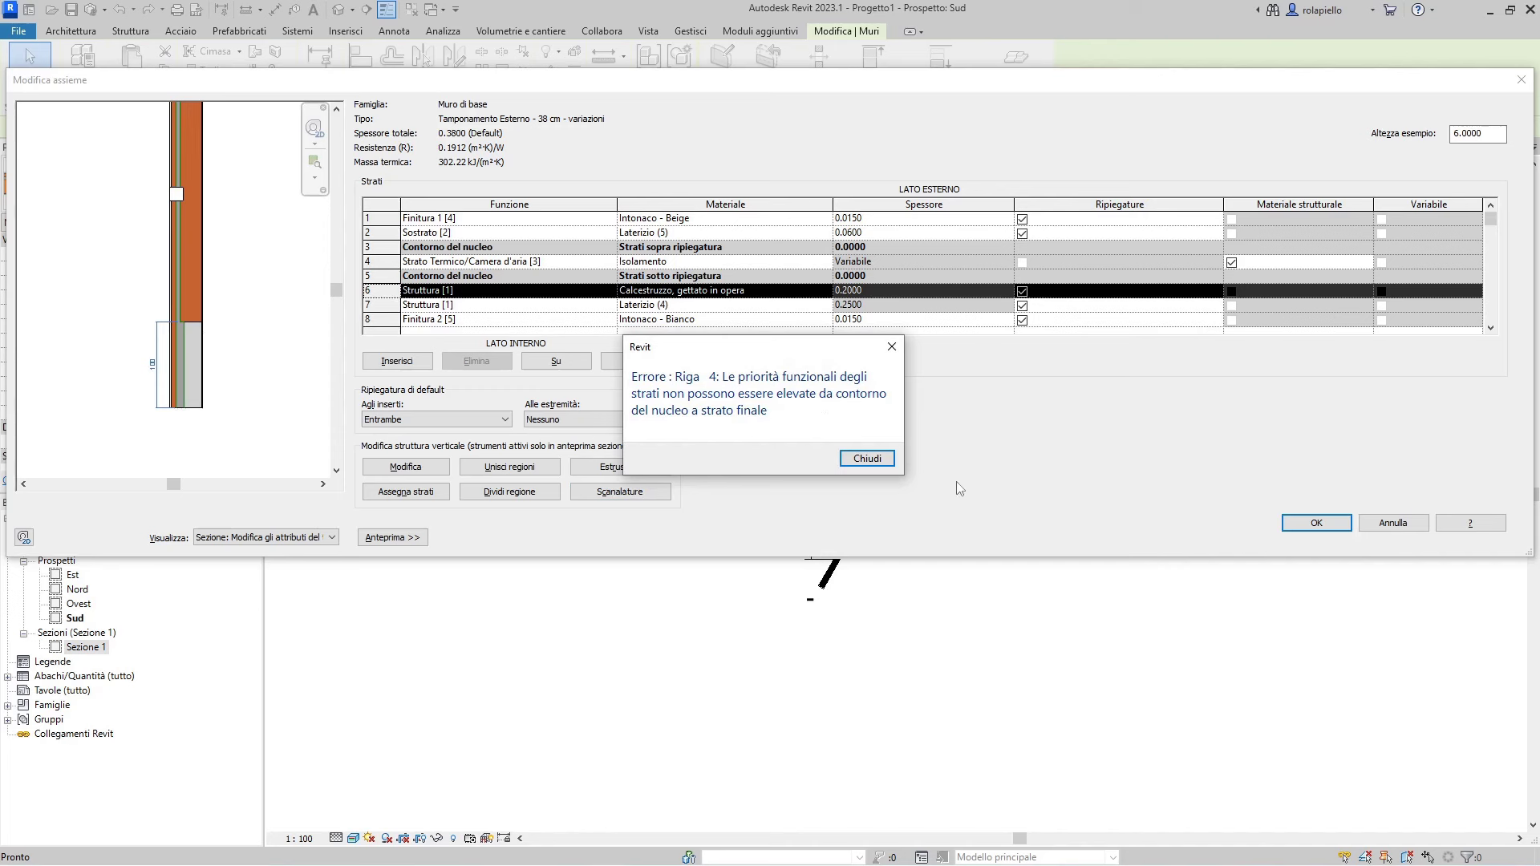
pyautogui.click(866, 458)
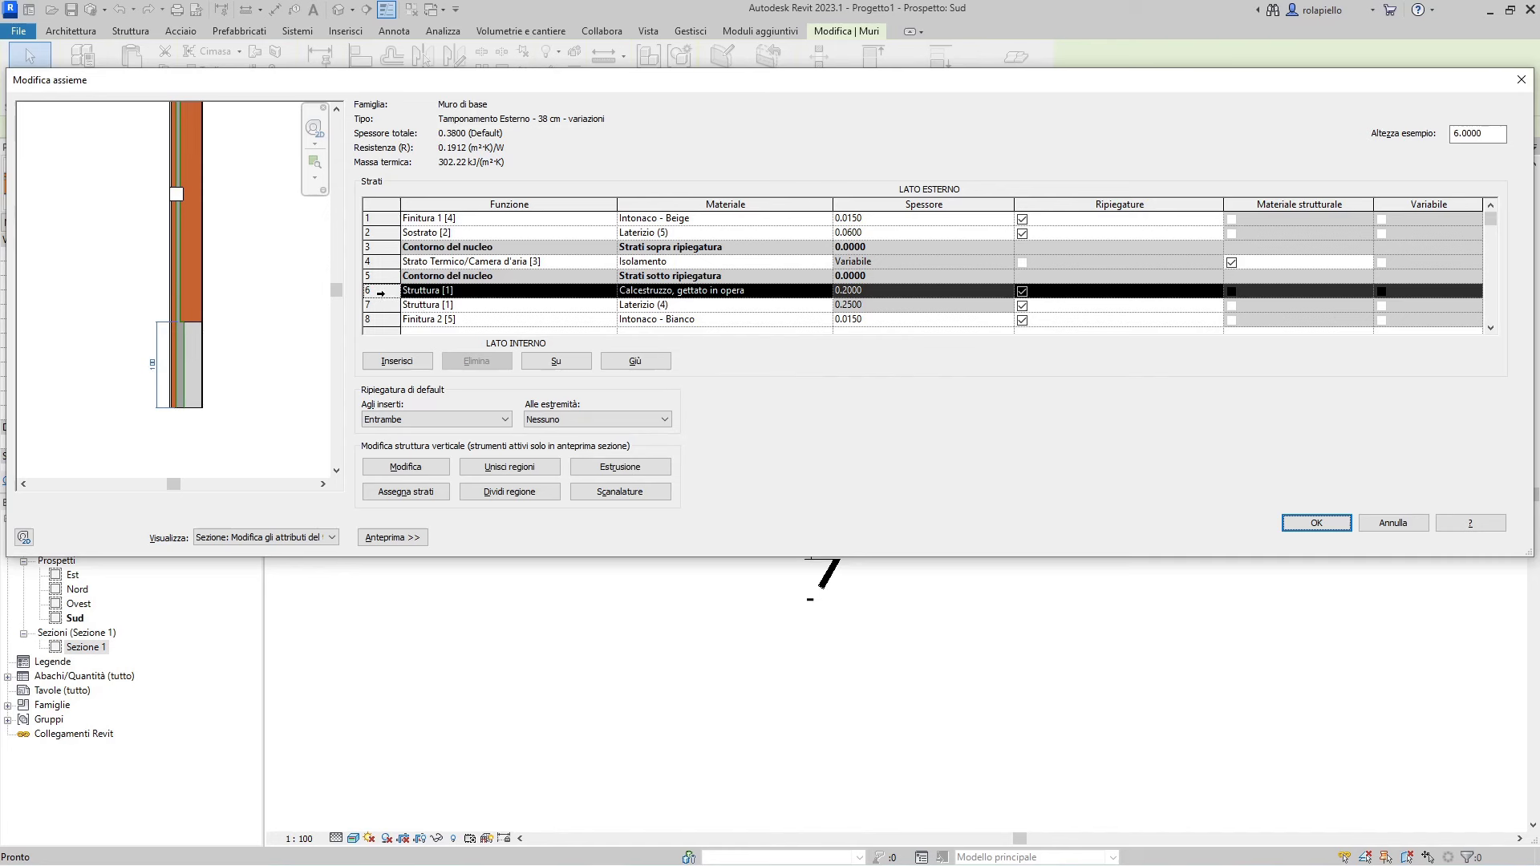
pyautogui.click(556, 362)
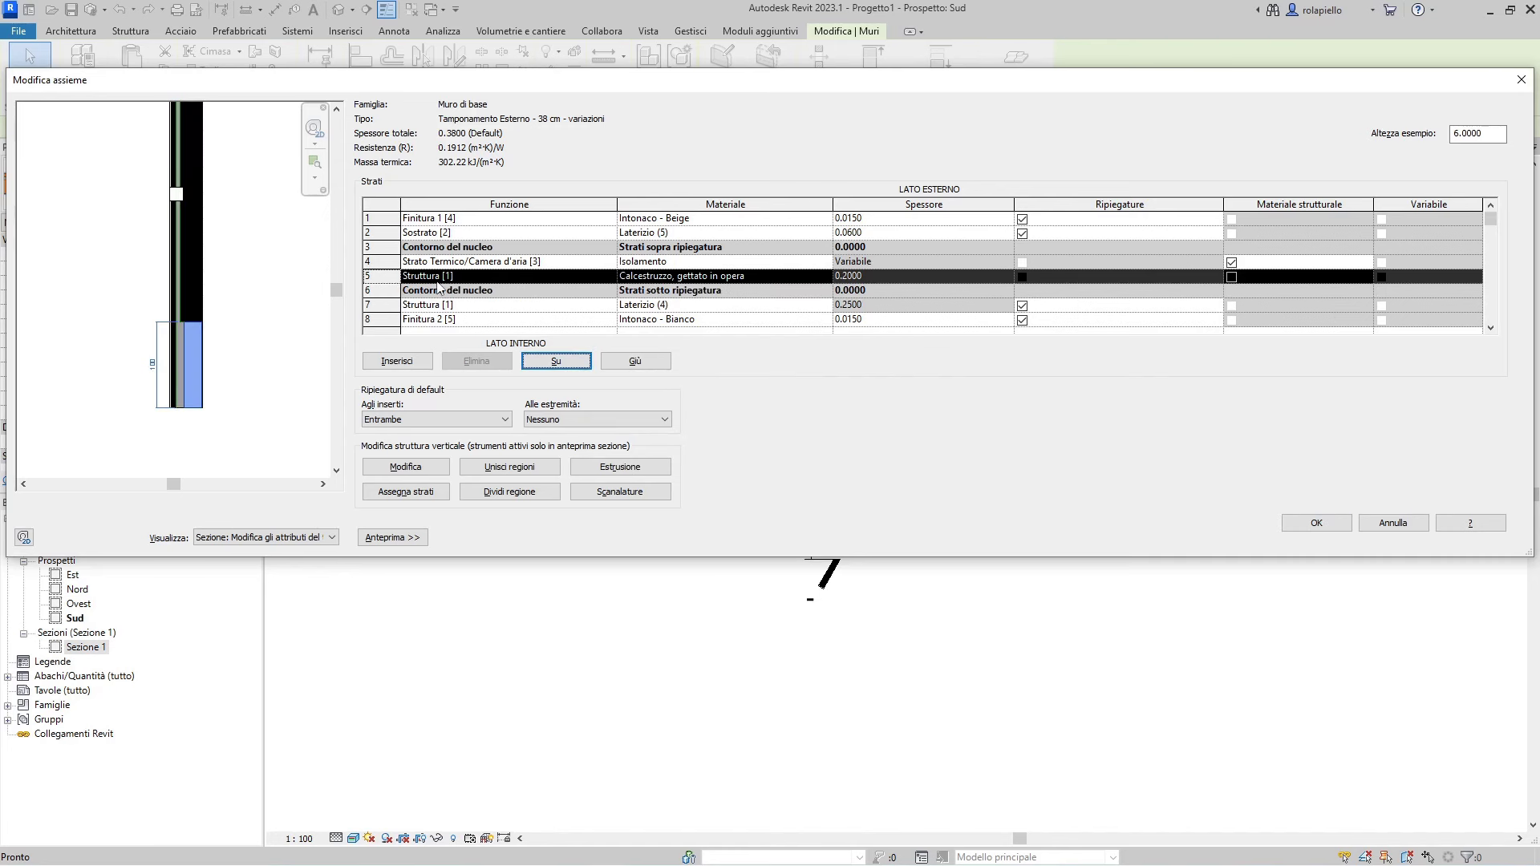
pyautogui.click(1326, 527)
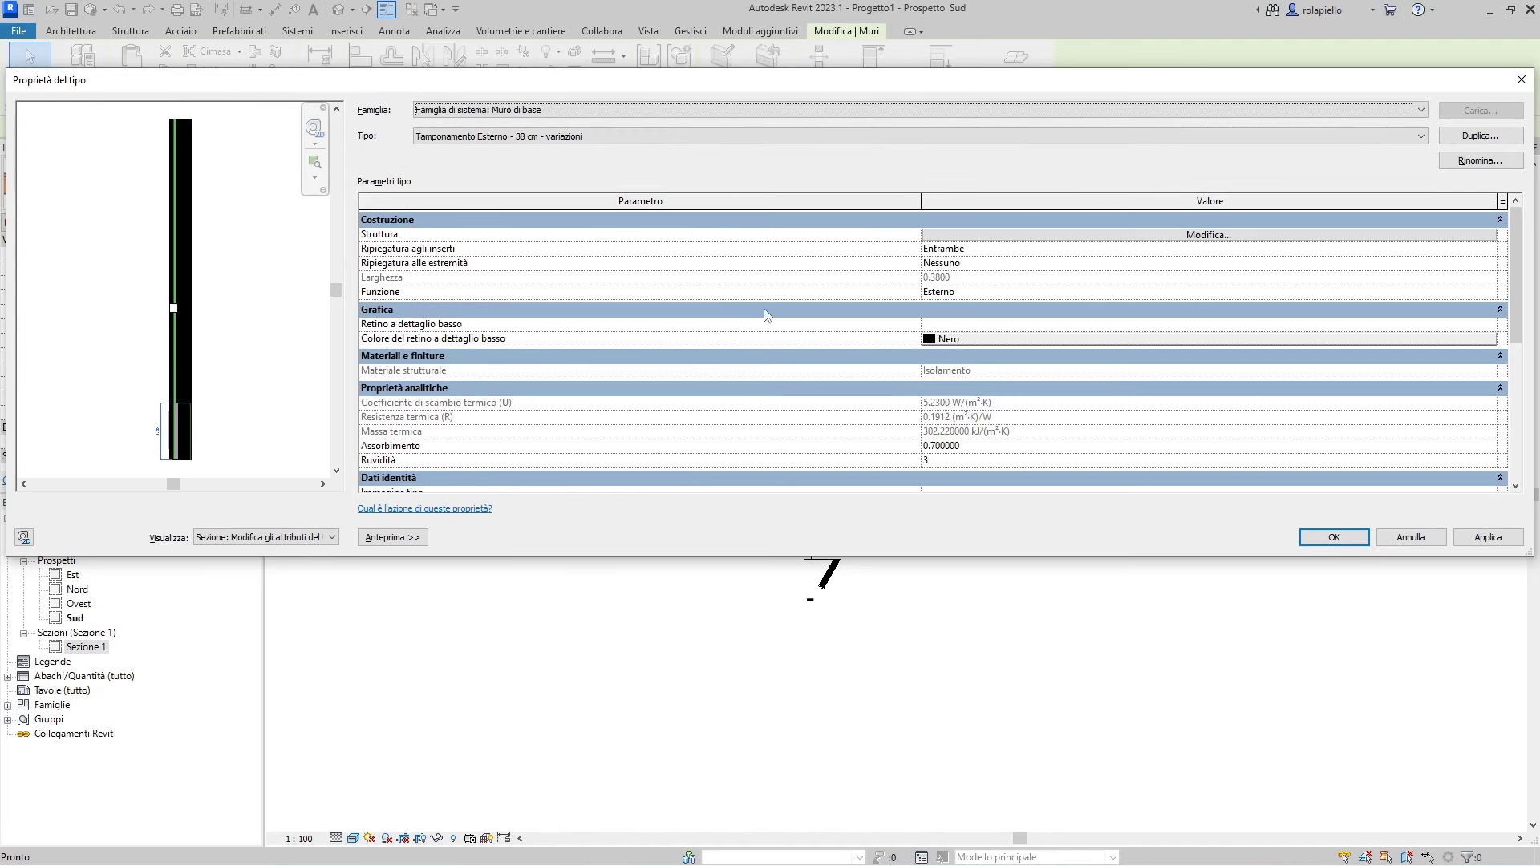
pyautogui.click(1118, 241)
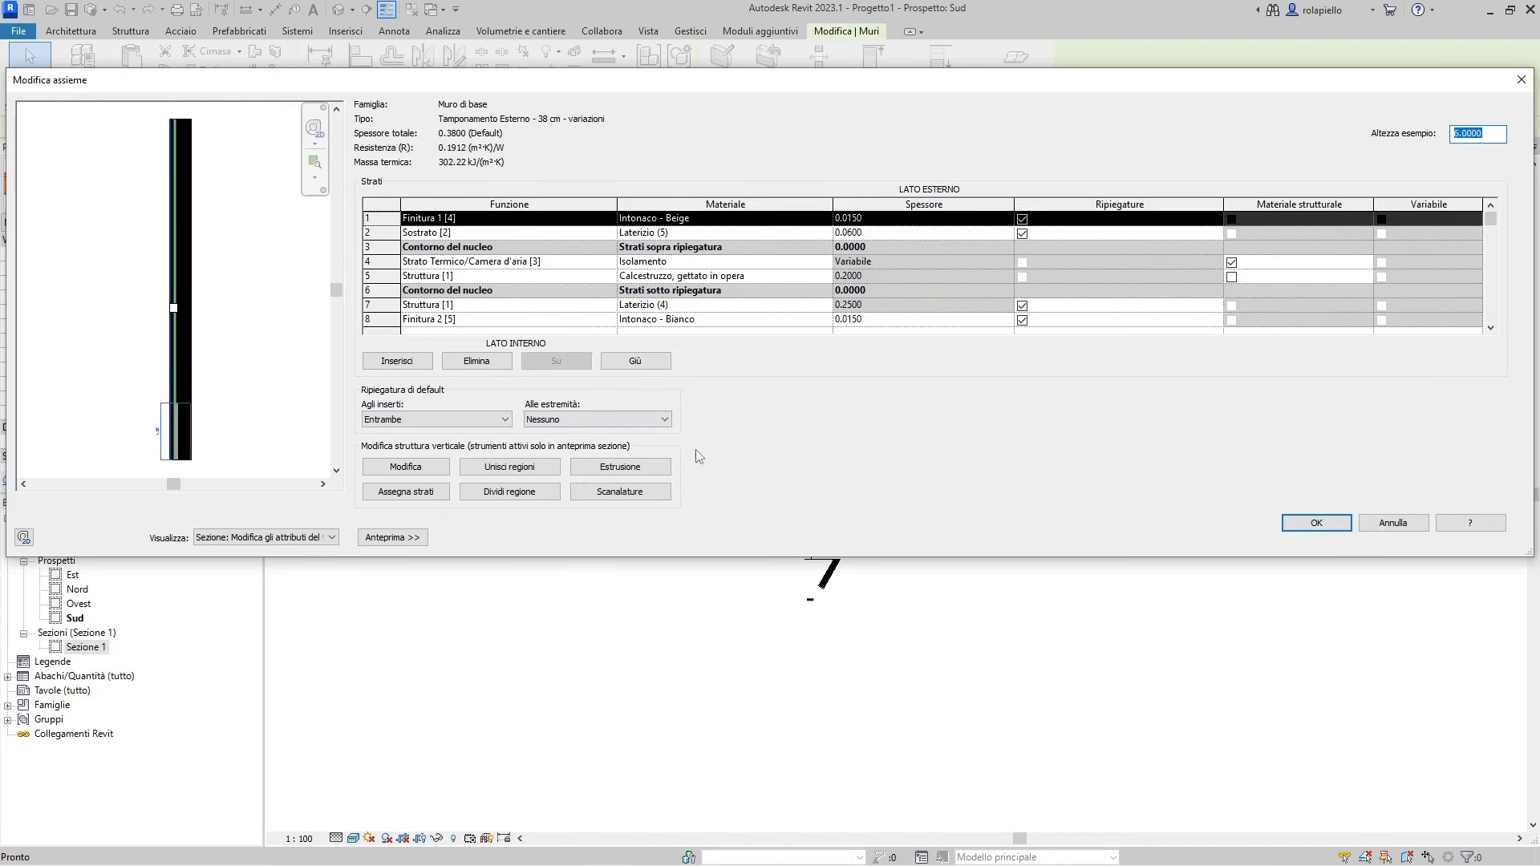
# - Change the Default reveal distance to 2.7000 from the base and confirm the wall type changes
pyautogui.click(620, 491)
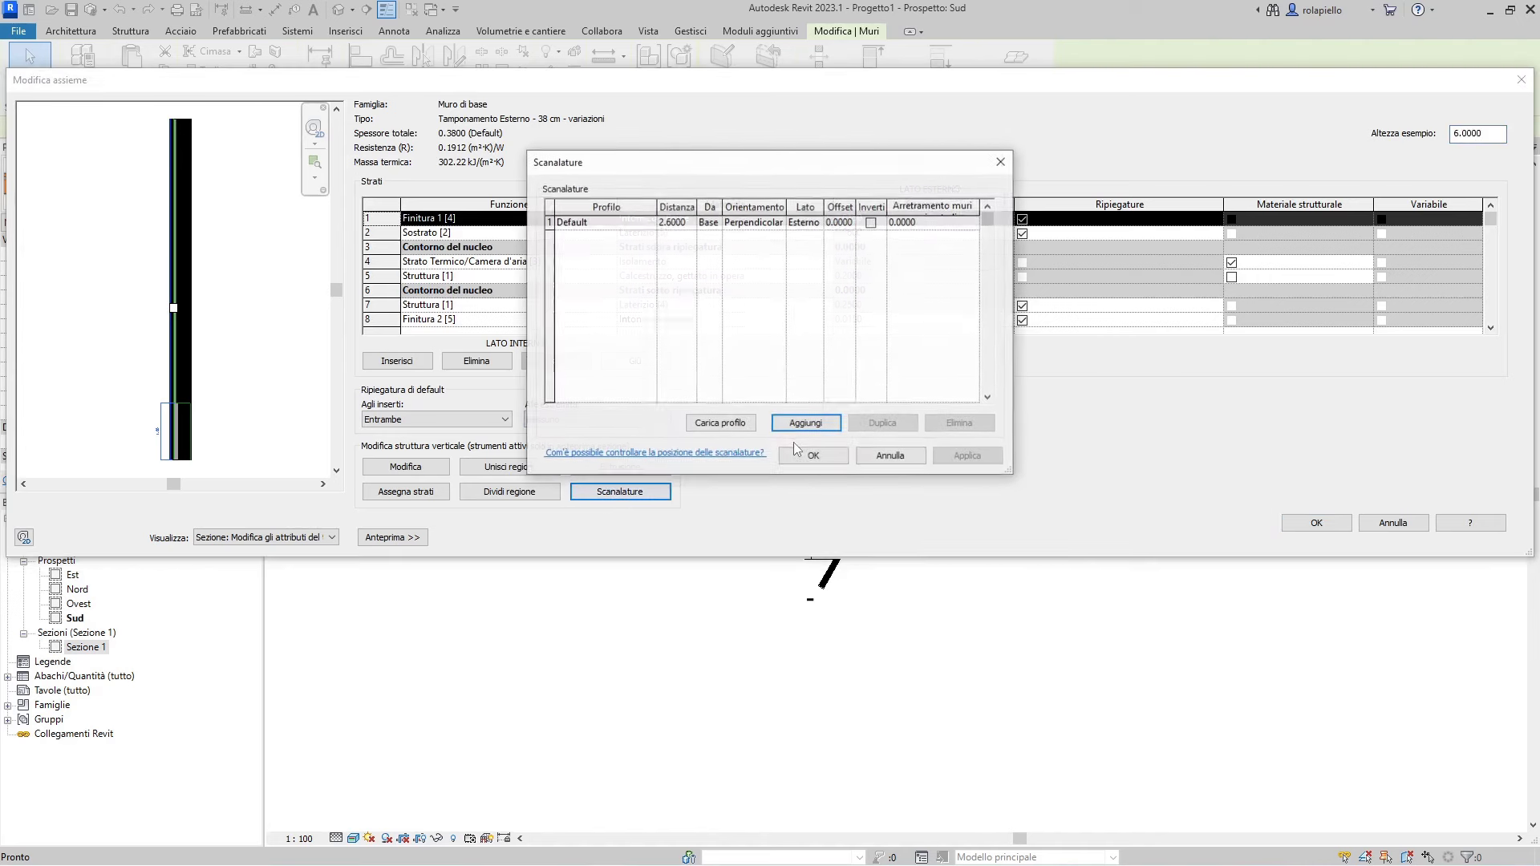
pyautogui.click(673, 222)
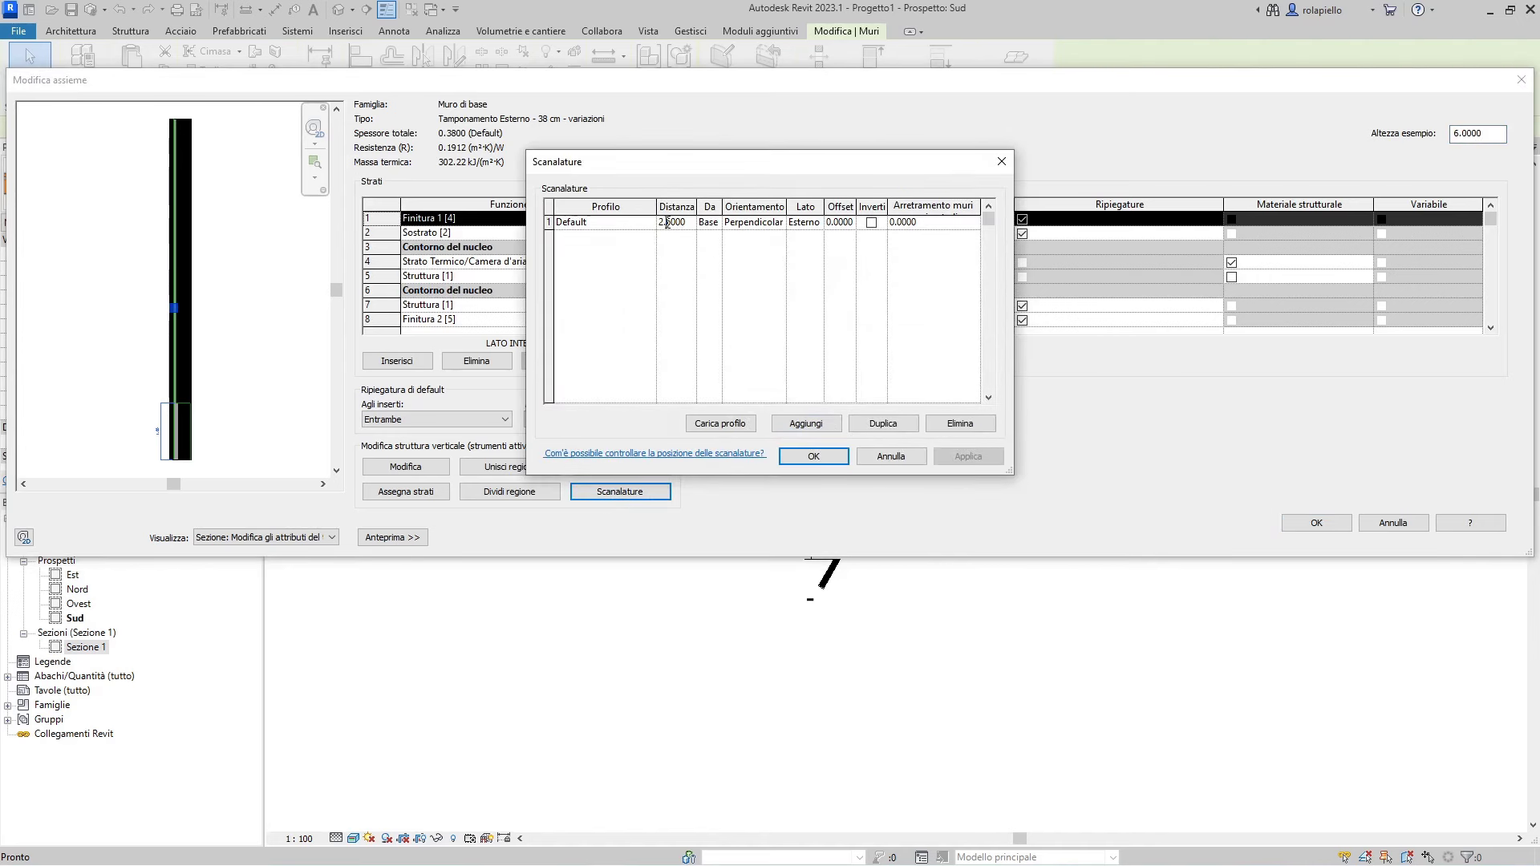
pyautogui.click(667, 223)
pyautogui.write('7')
pyautogui.click(967, 457)
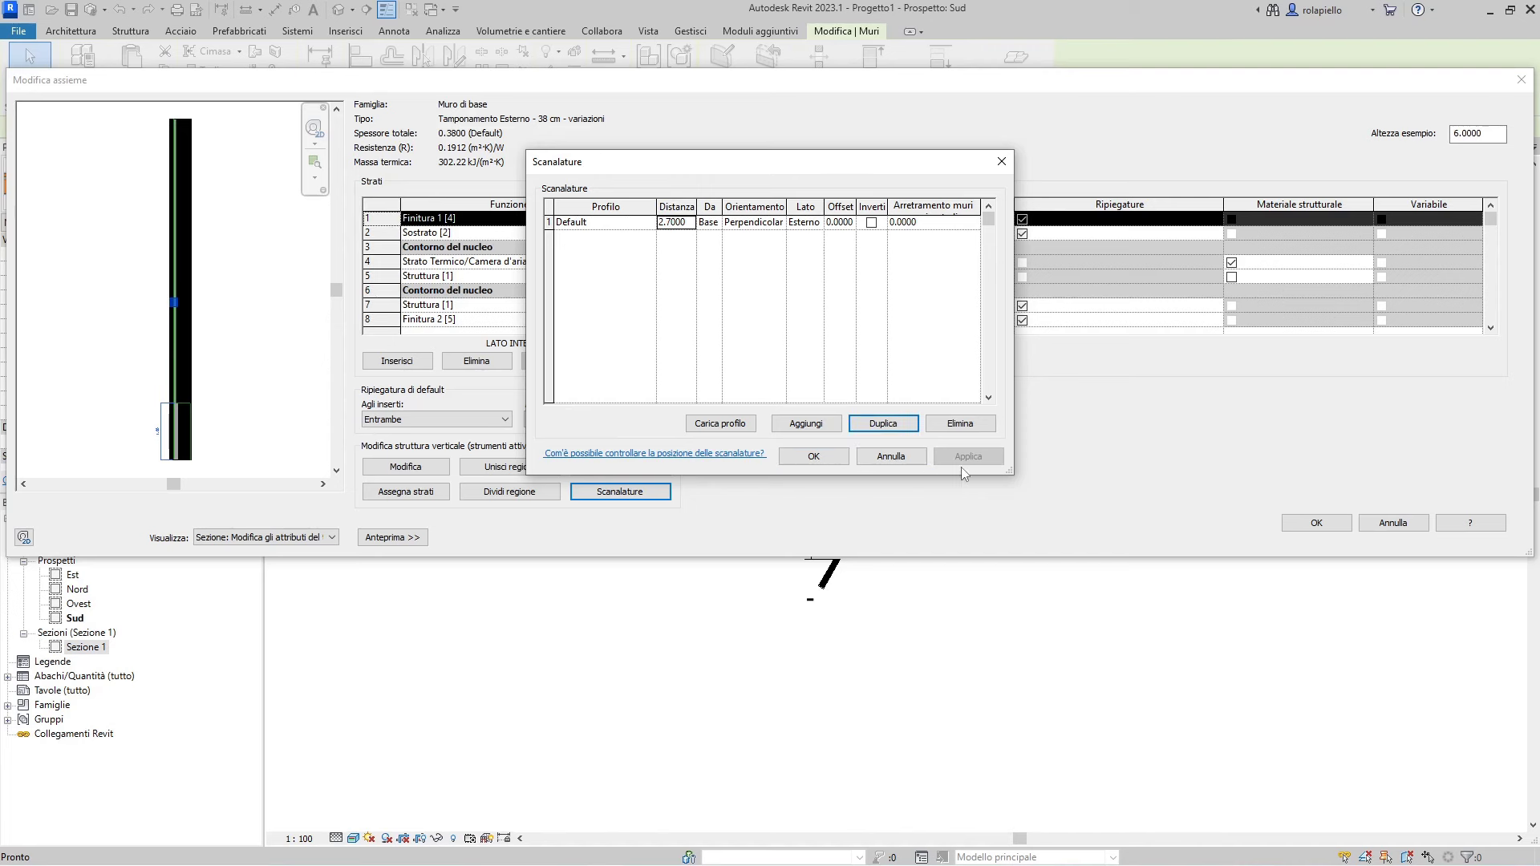
pyautogui.click(829, 456)
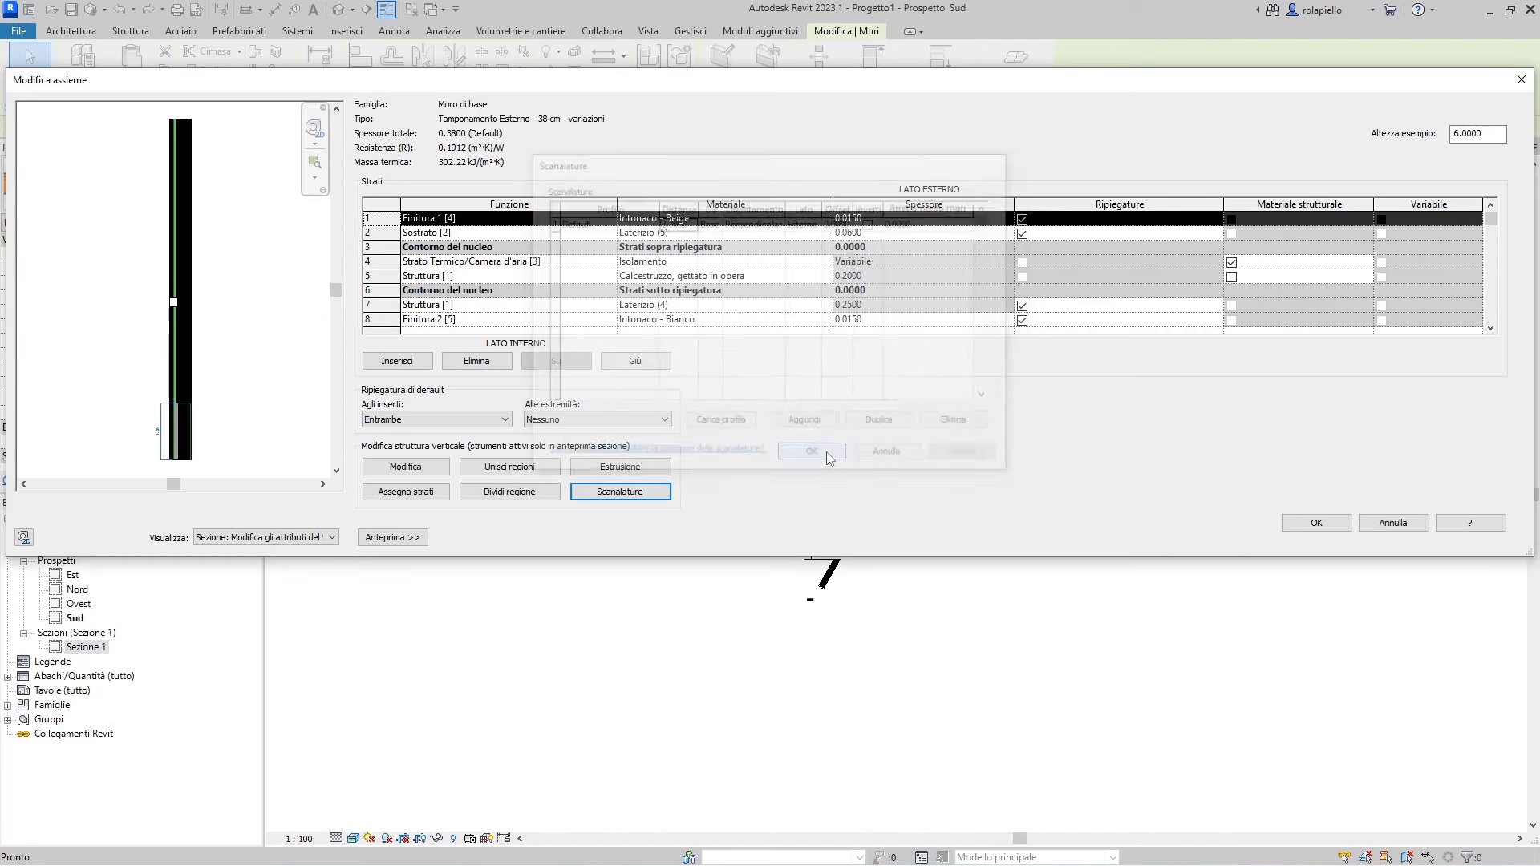
pyautogui.click(1316, 528)
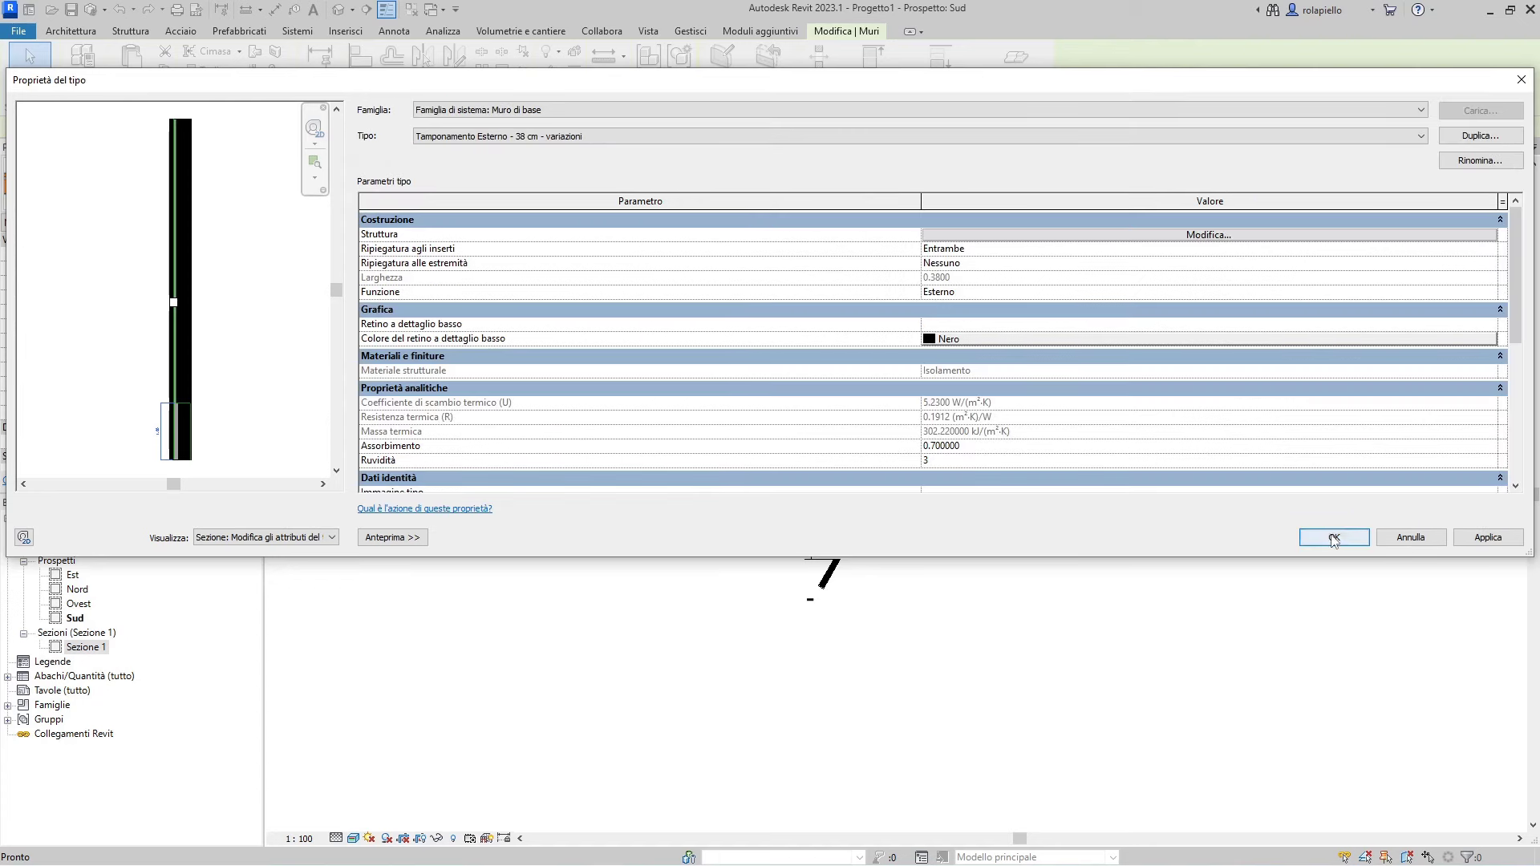
pyautogui.click(1331, 536)
pyautogui.click(648, 591)
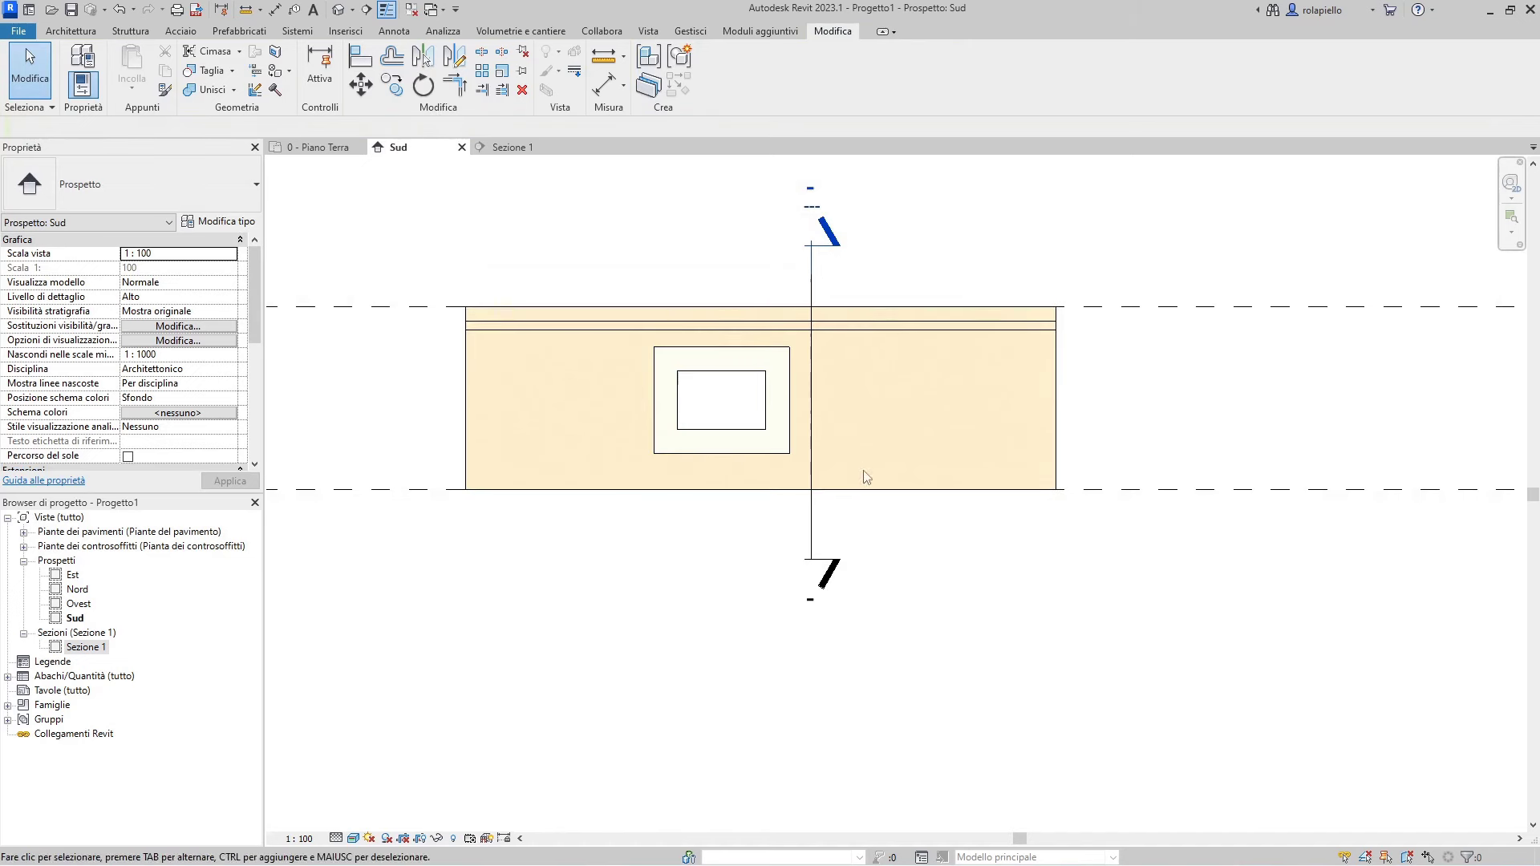
pyautogui.click(517, 148)
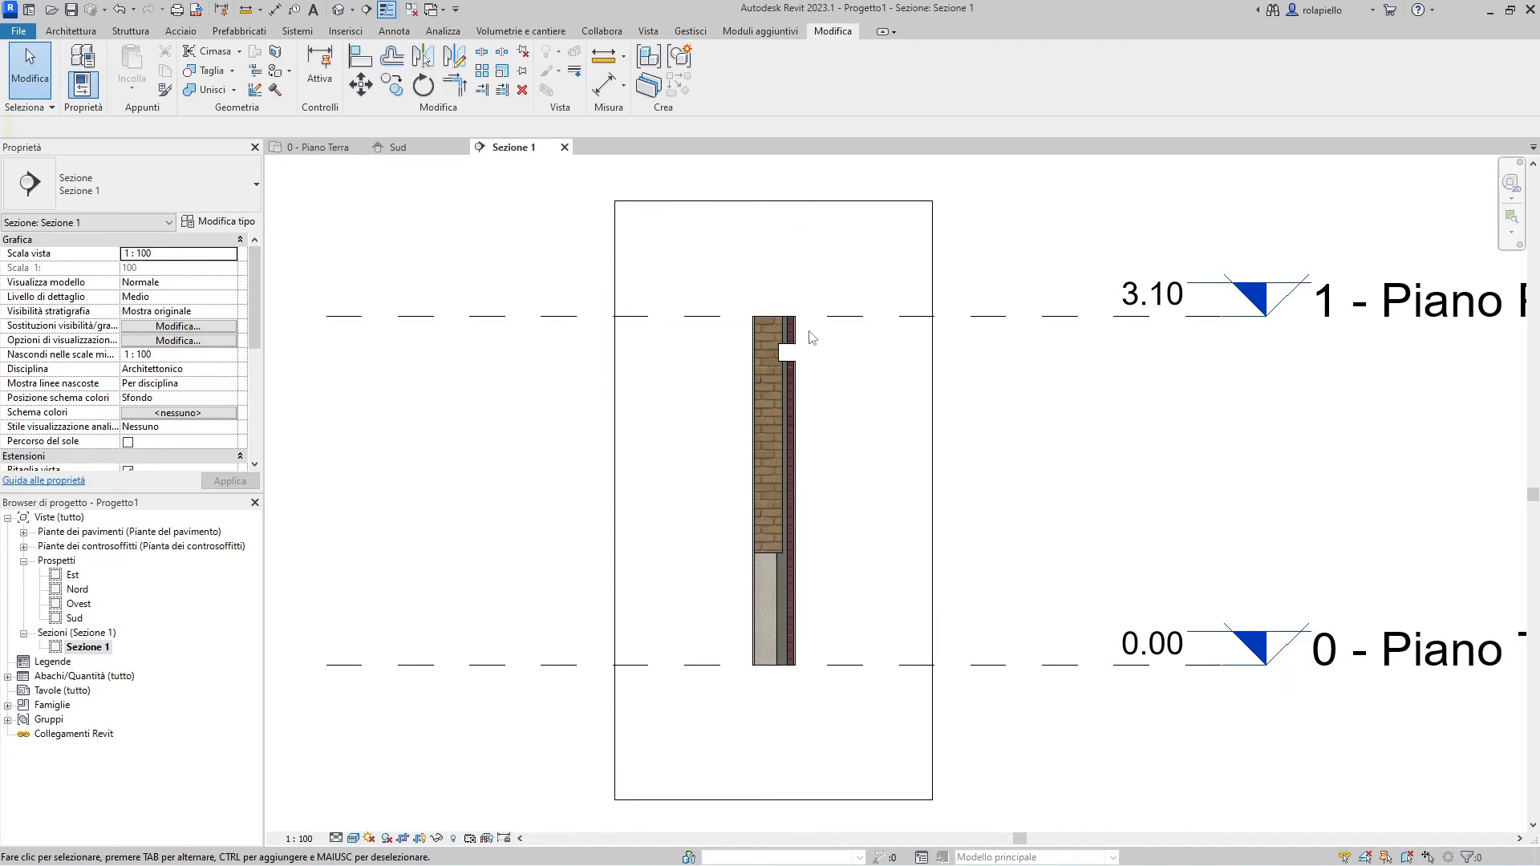
pyautogui.click(420, 151)
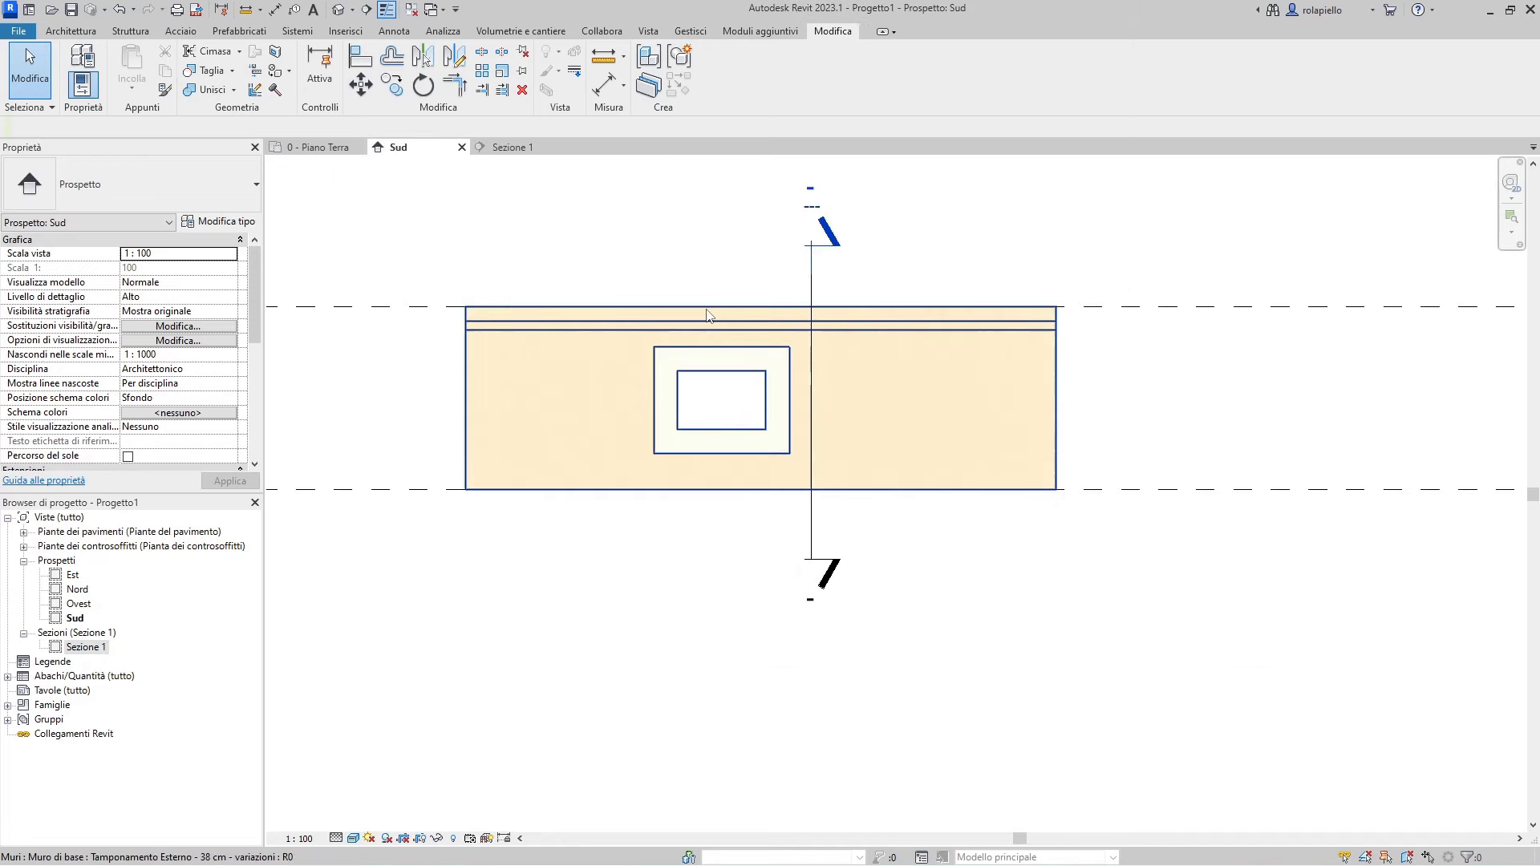
pyautogui.click(708, 316)
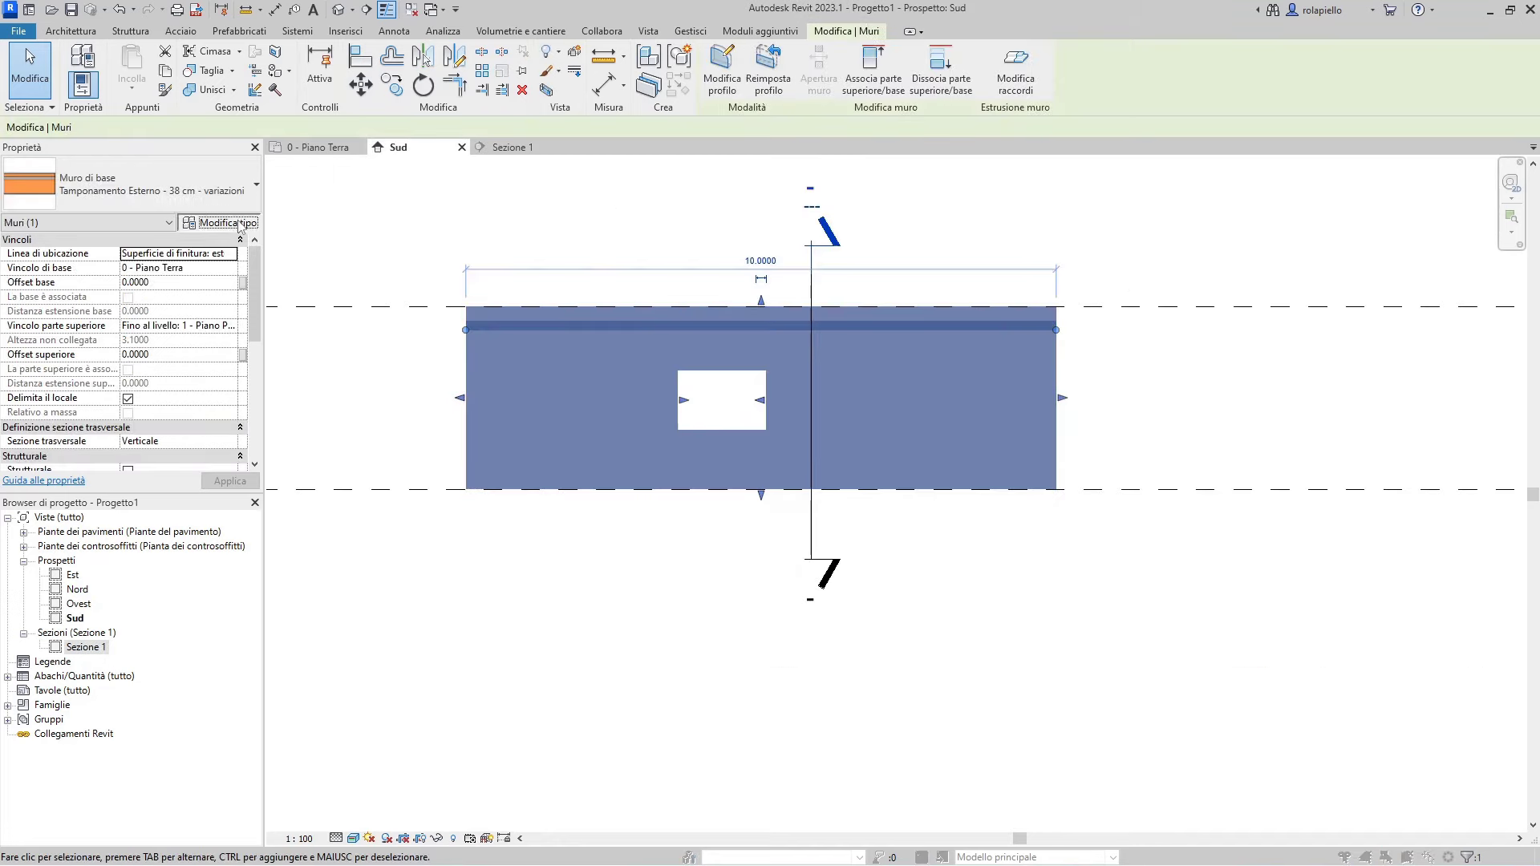
# - Reopen the variazioni wall type's layer assembly and bring up the empty Estrusioni muro dialog
pyautogui.click(223, 224)
pyautogui.click(1205, 235)
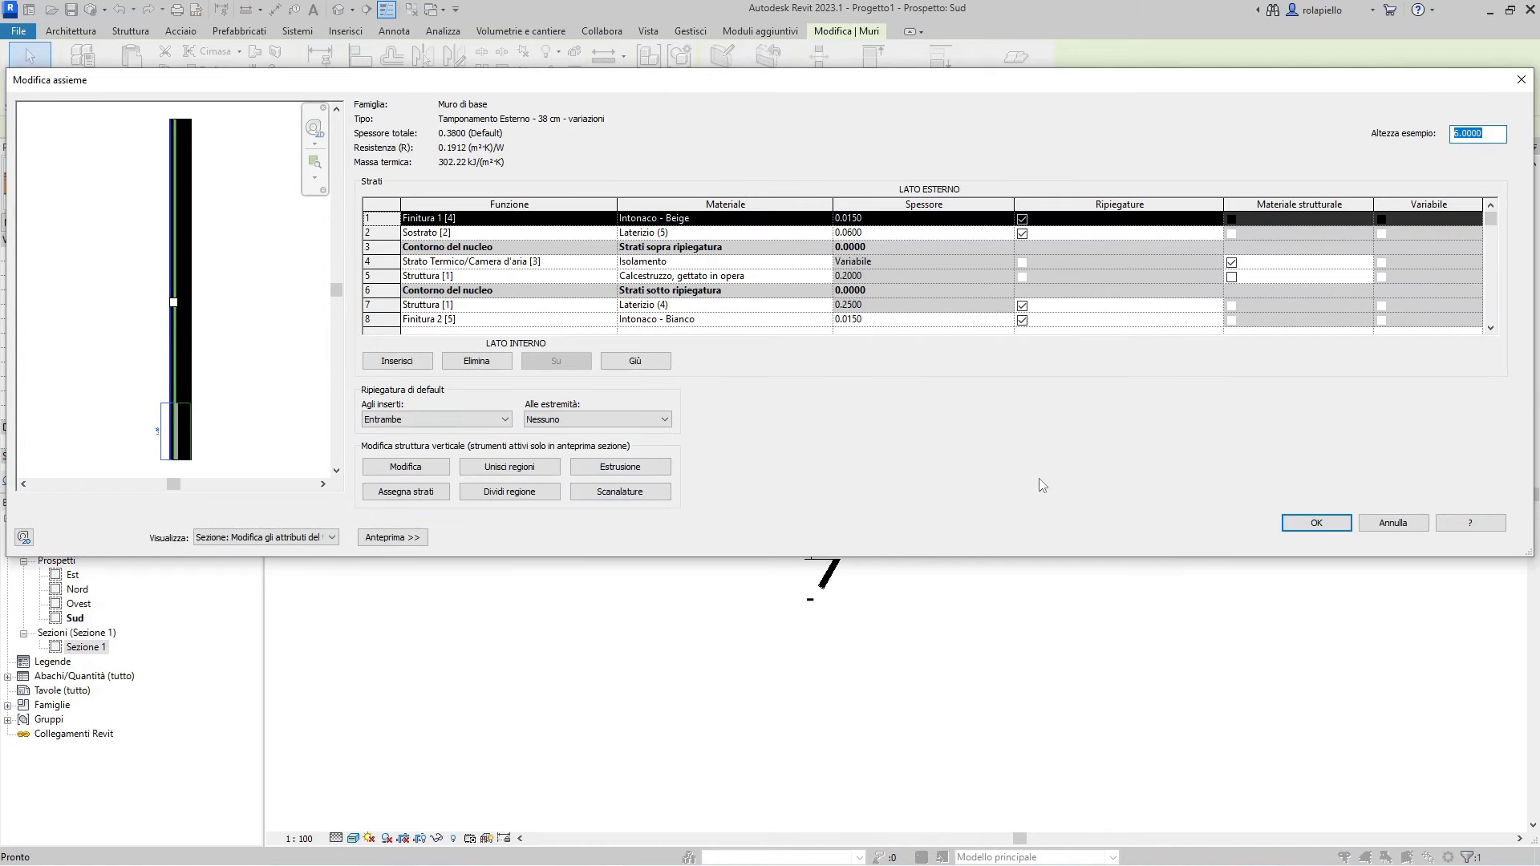
pyautogui.press('End')
pyautogui.press('Tab')
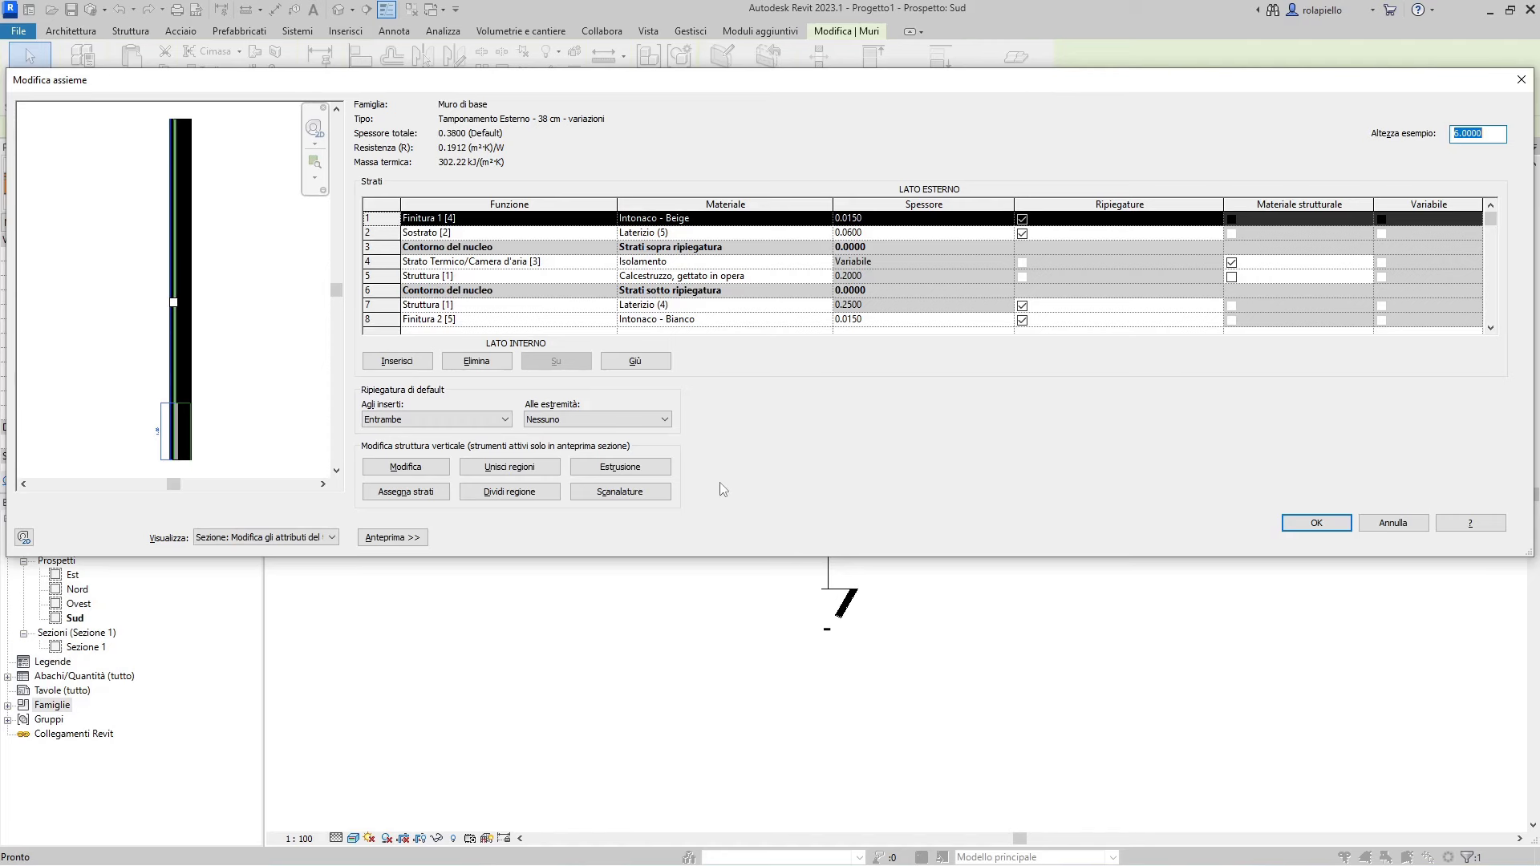
pyautogui.click(642, 468)
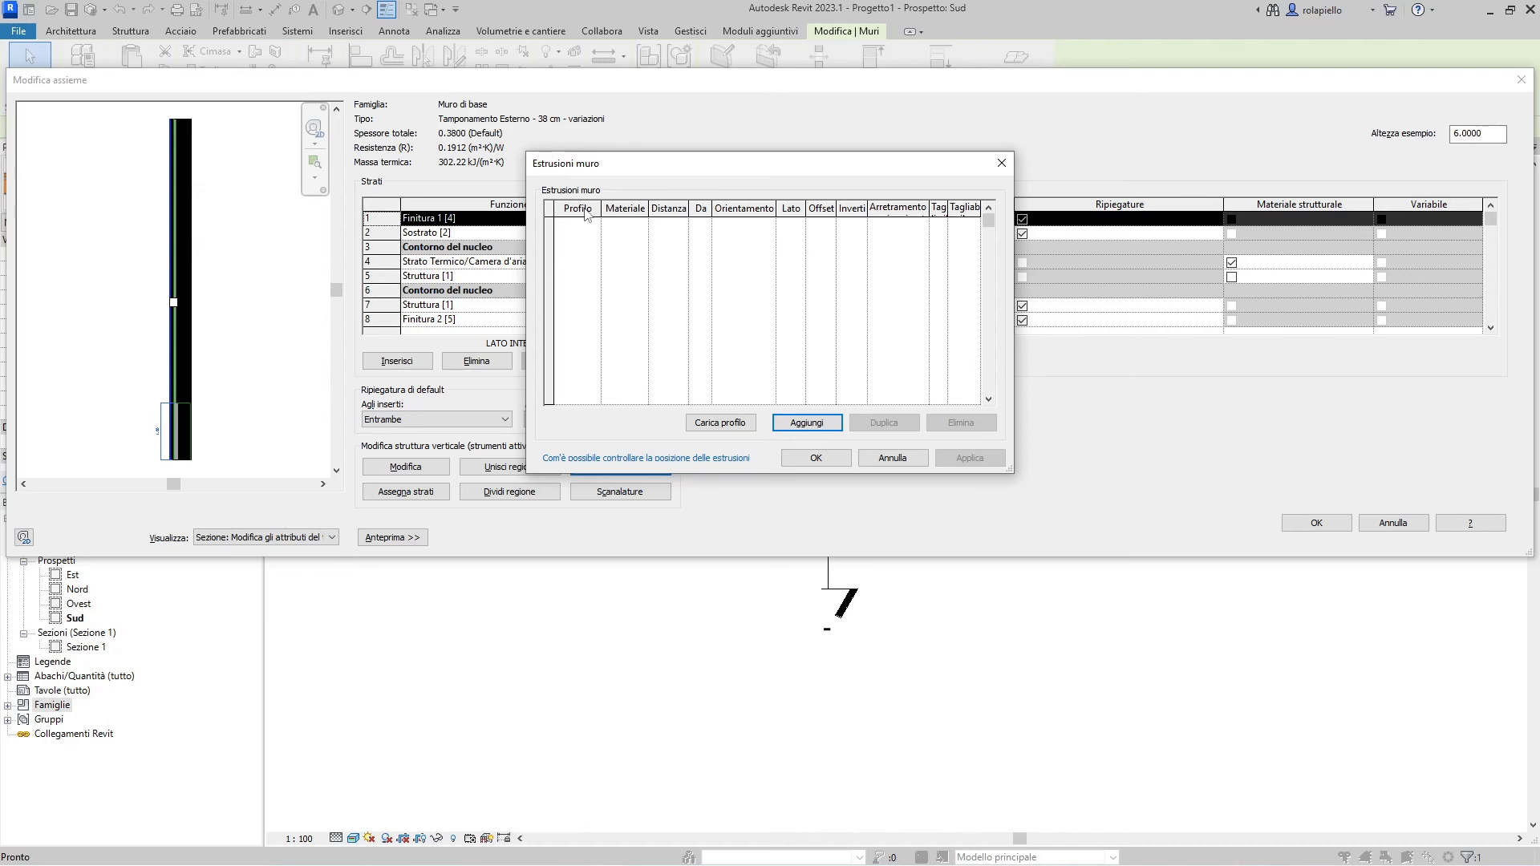
# - Load the Cornicione - Pannello di metallo.rfa profile family from Profili > Finiture in legno
pyautogui.click(729, 422)
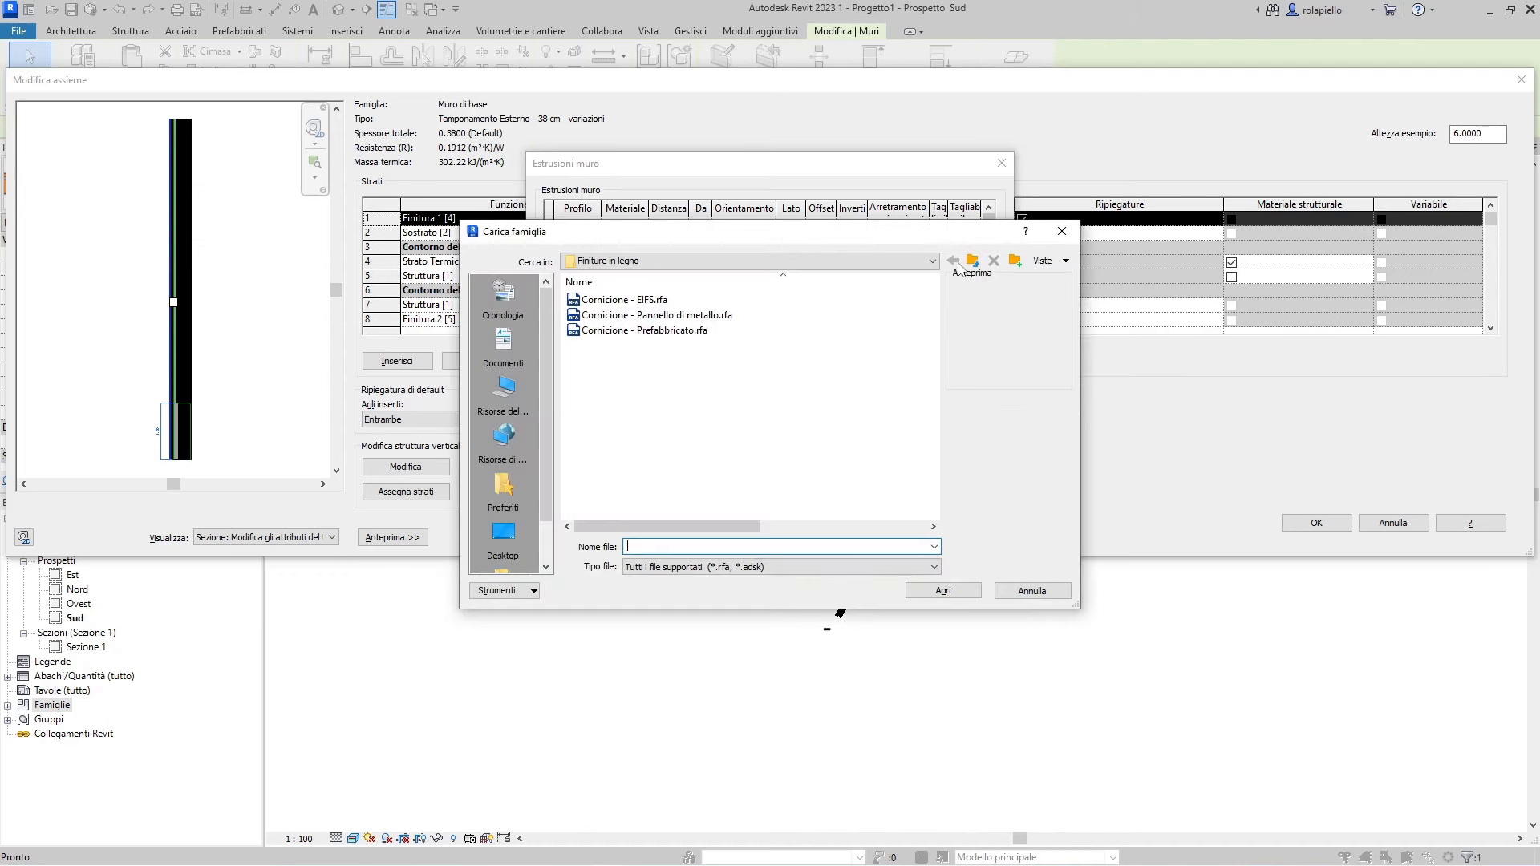
pyautogui.click(972, 262)
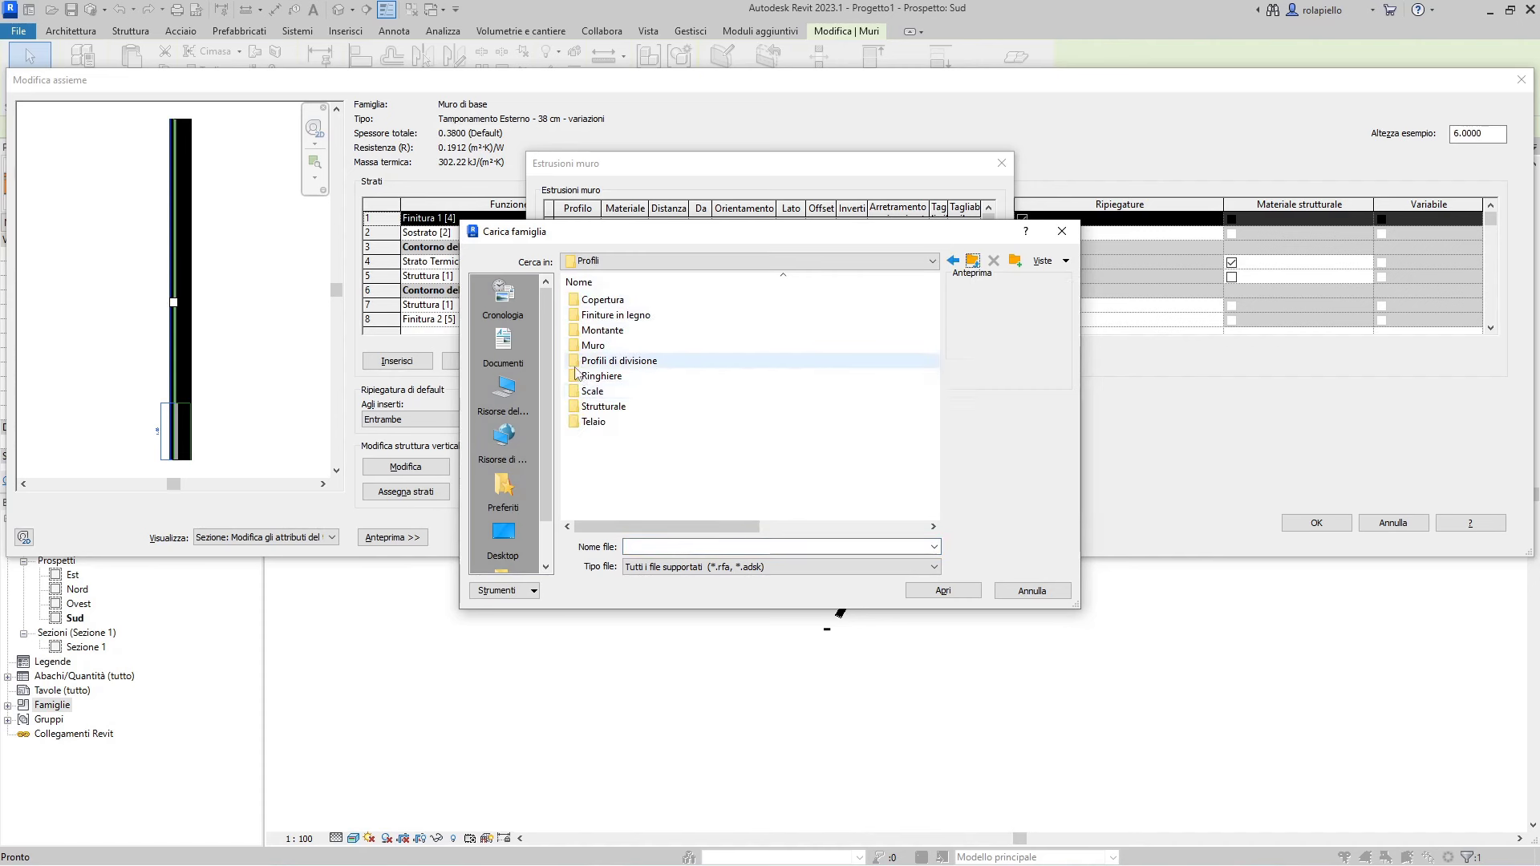
pyautogui.doubleClick(579, 361)
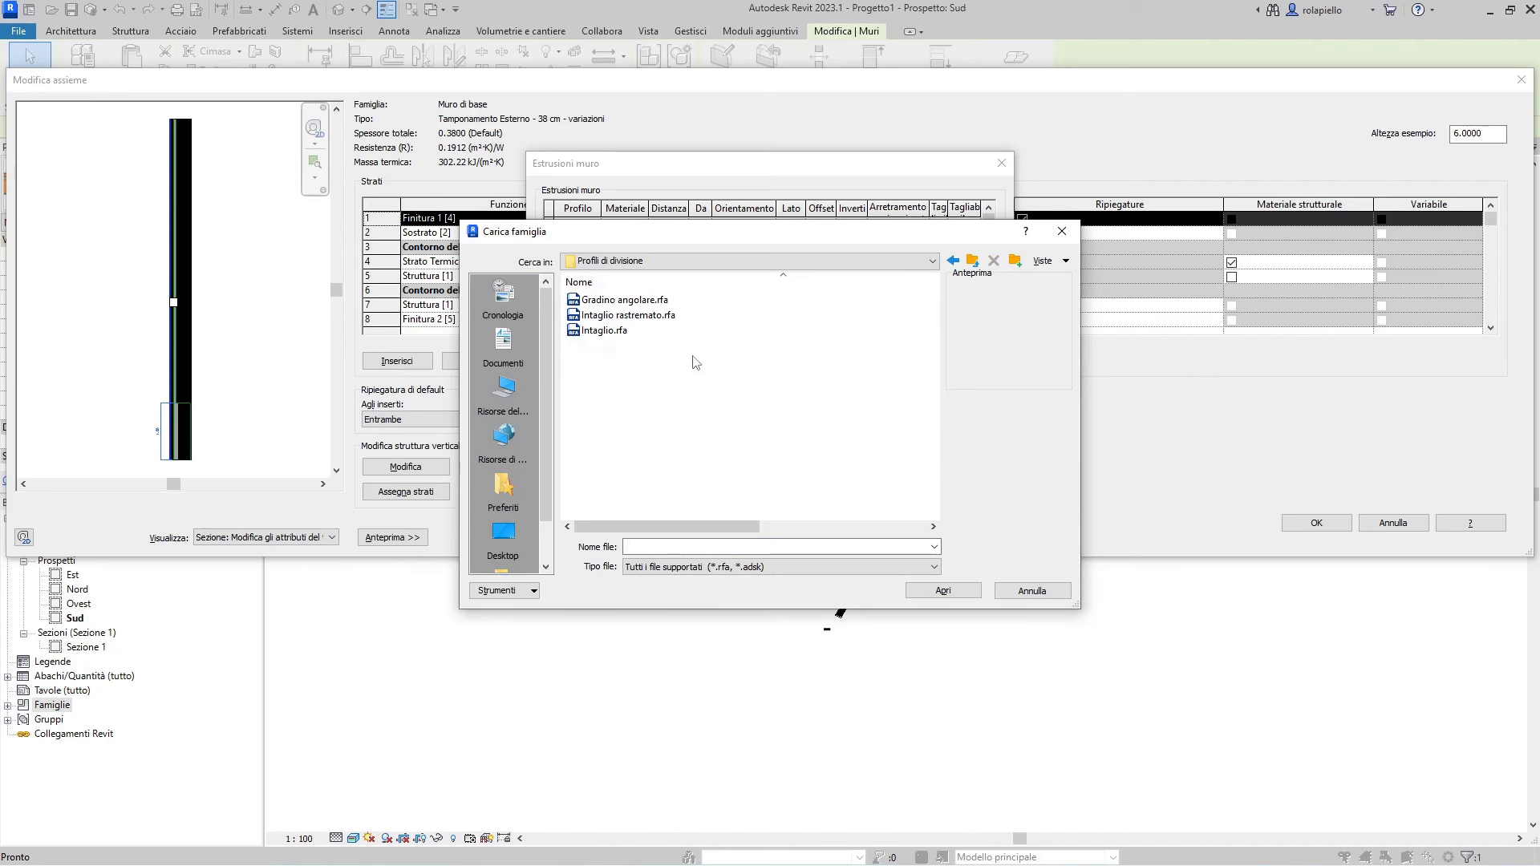
pyautogui.click(972, 261)
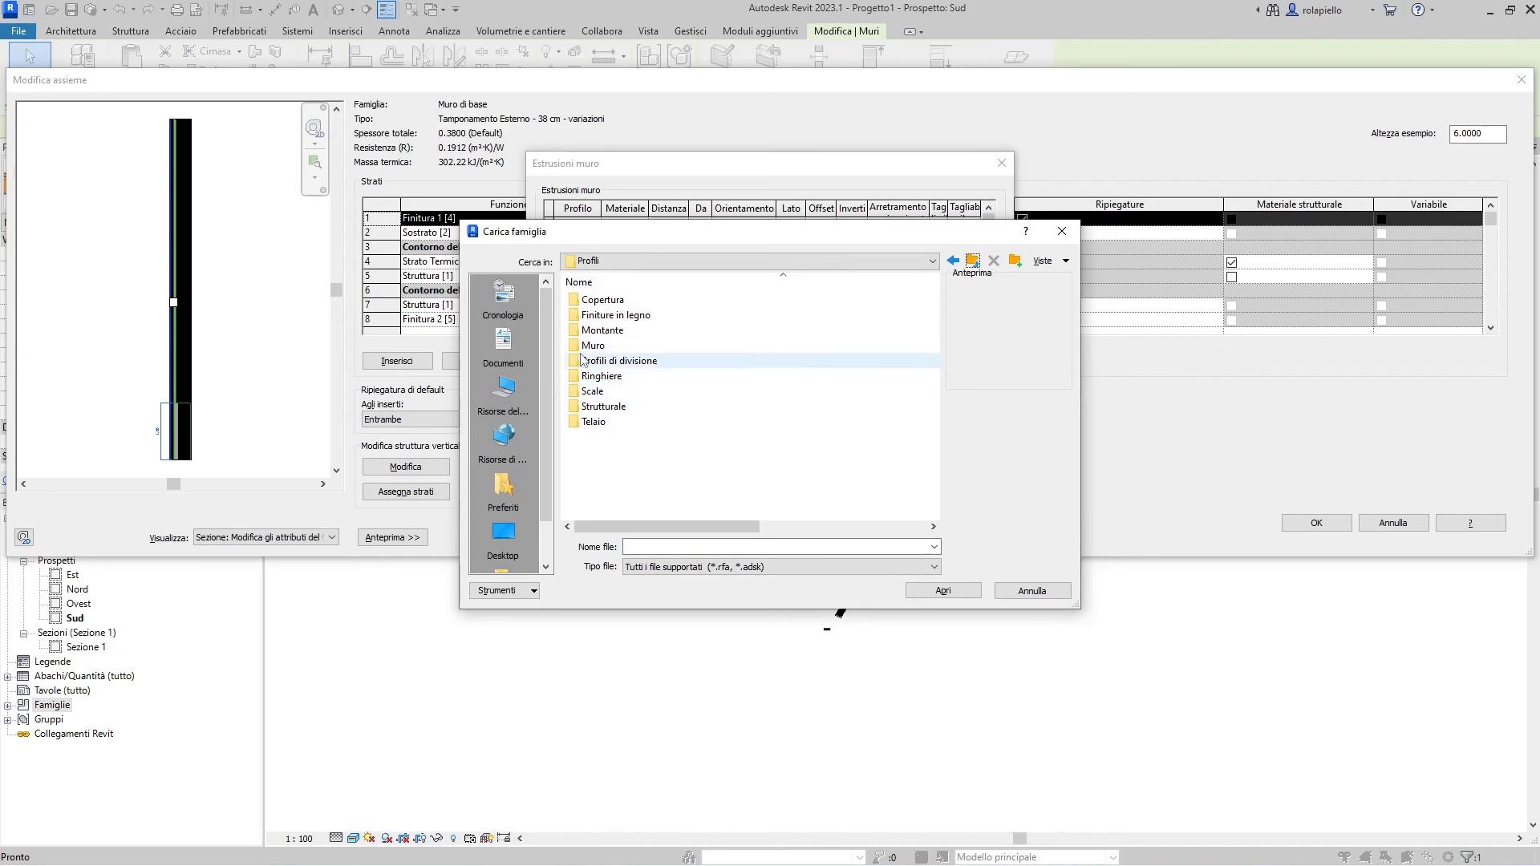
pyautogui.doubleClick(576, 316)
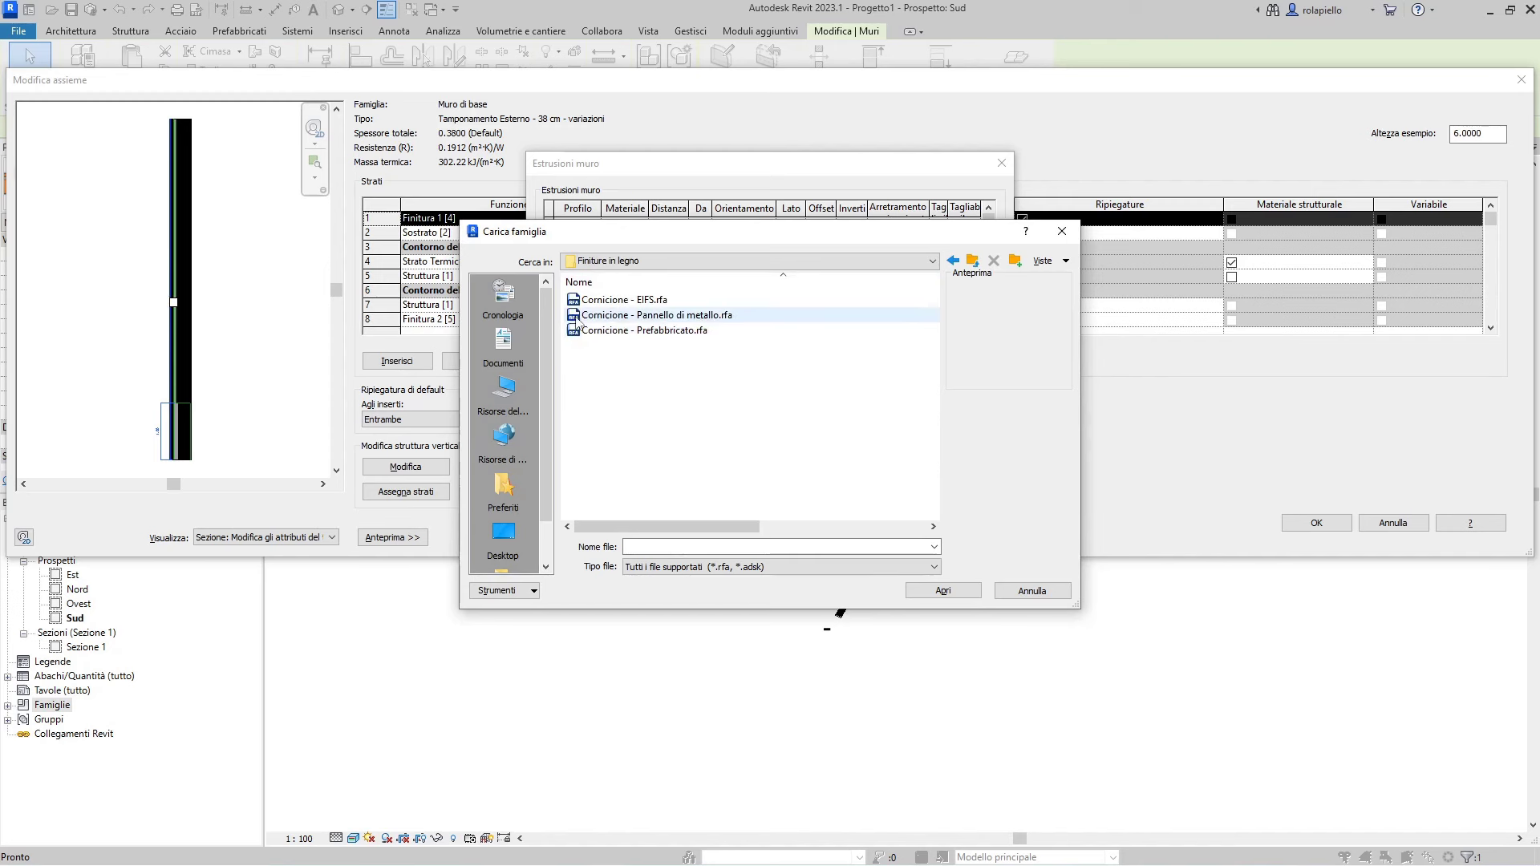
pyautogui.click(972, 260)
pyautogui.doubleClick(575, 301)
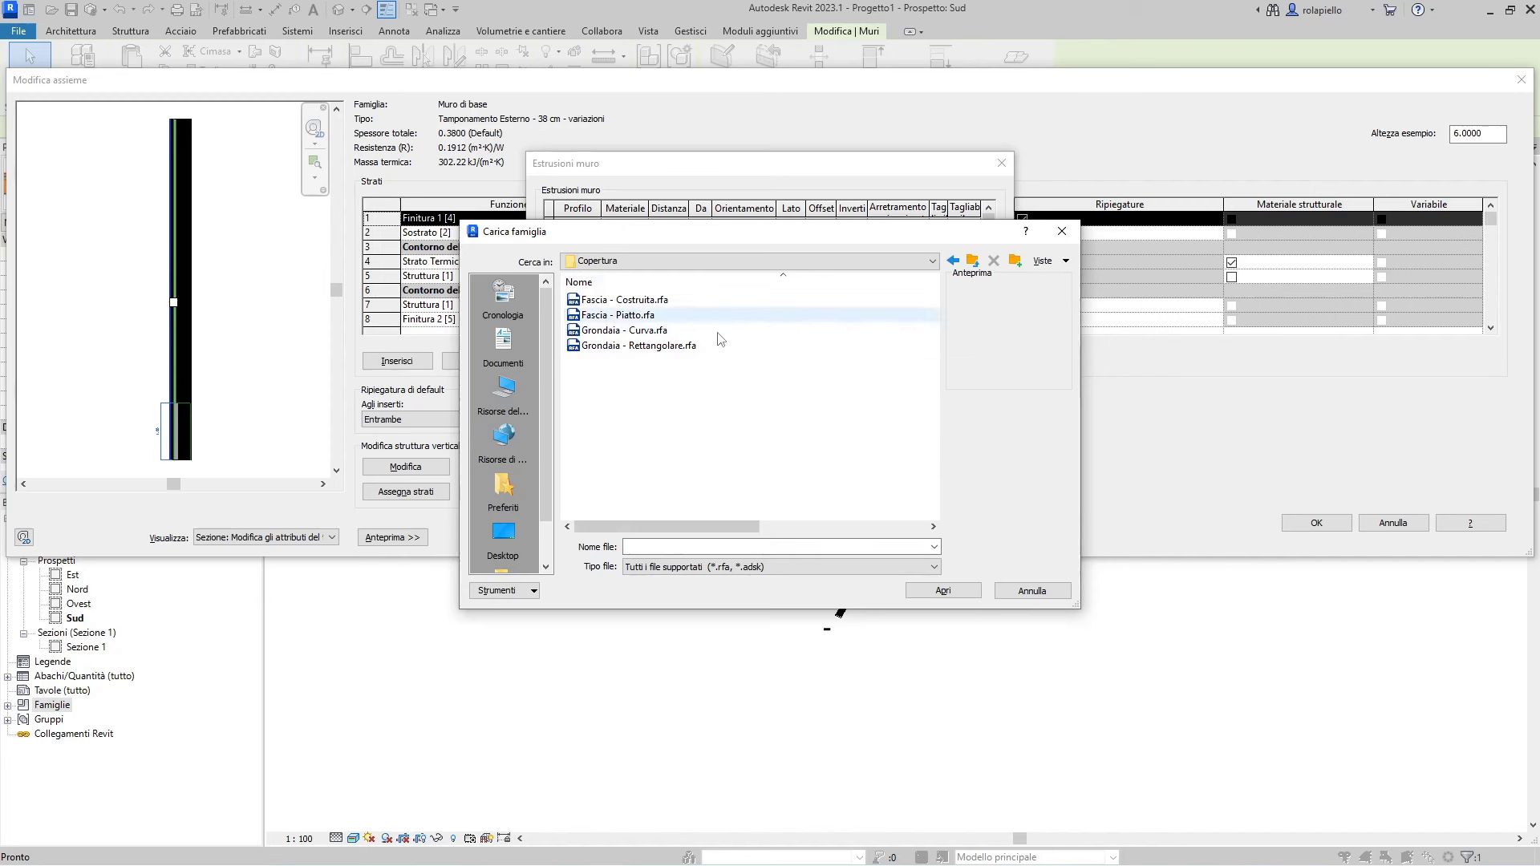
pyautogui.click(973, 260)
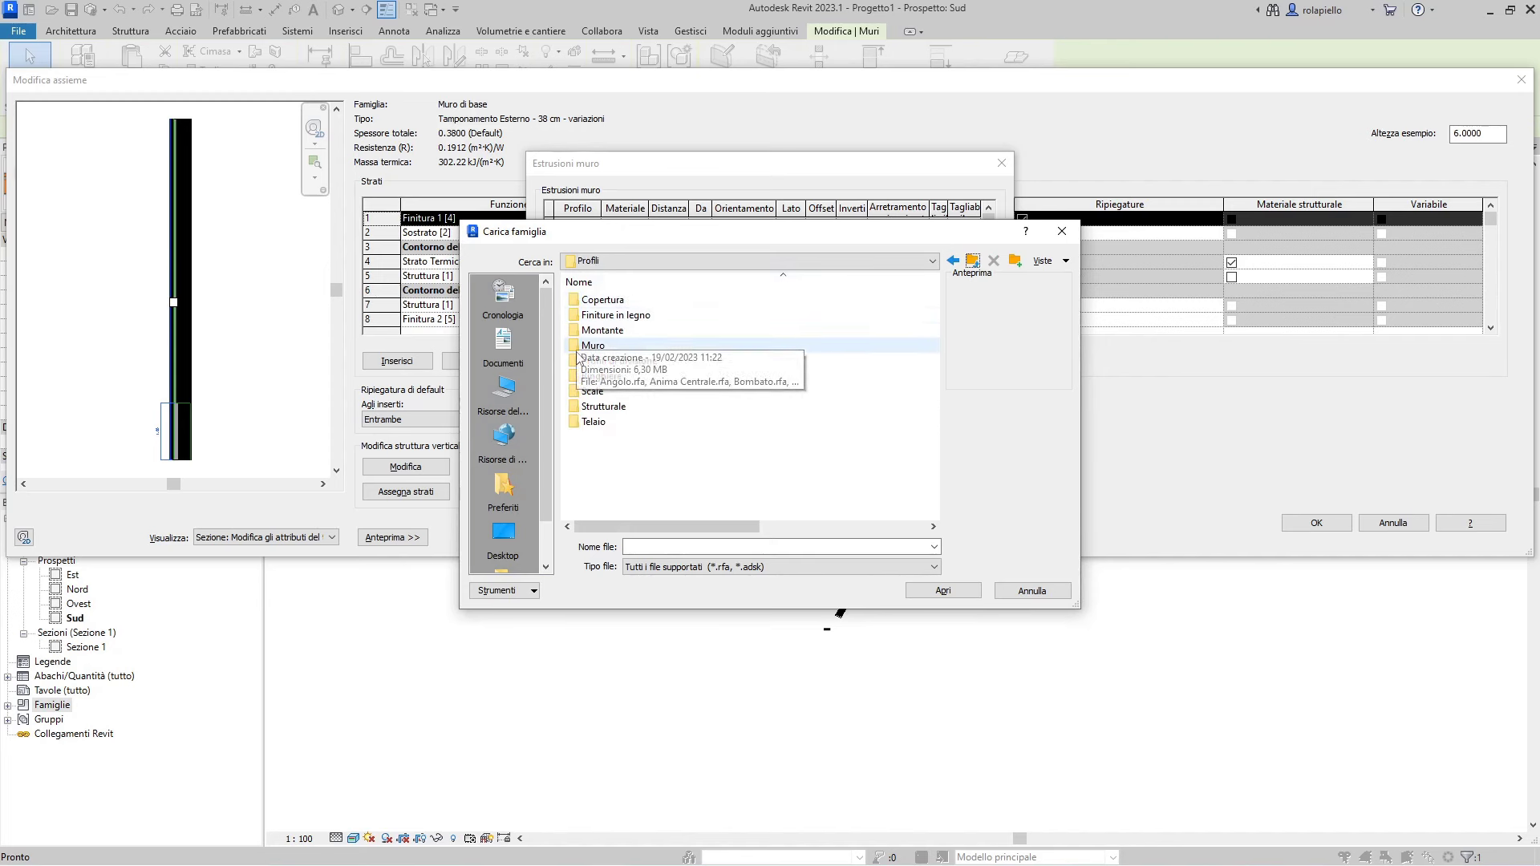
pyautogui.doubleClick(574, 318)
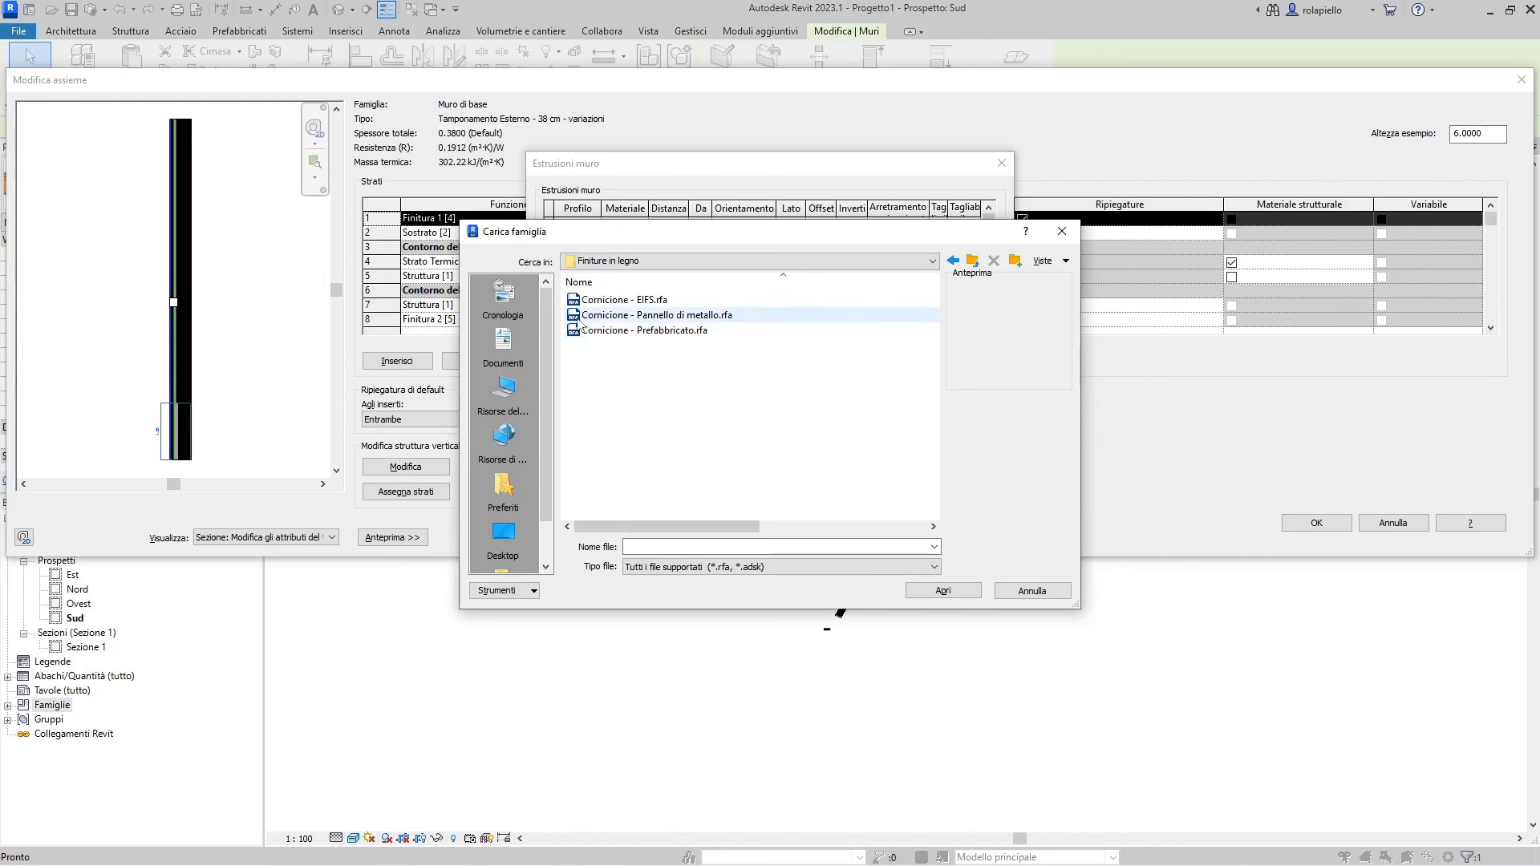
pyautogui.click(594, 315)
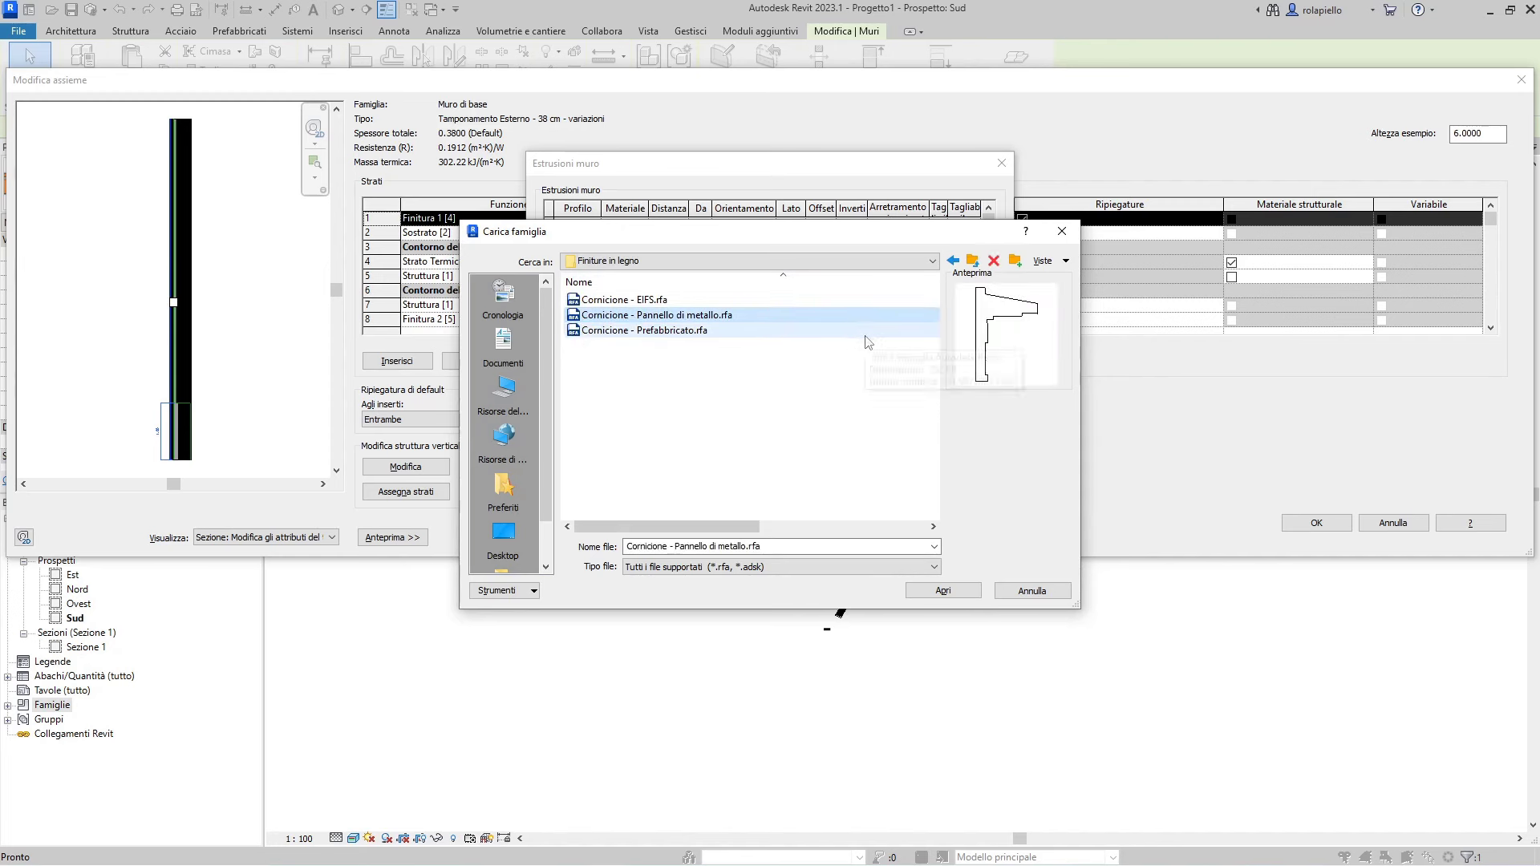
pyautogui.click(957, 594)
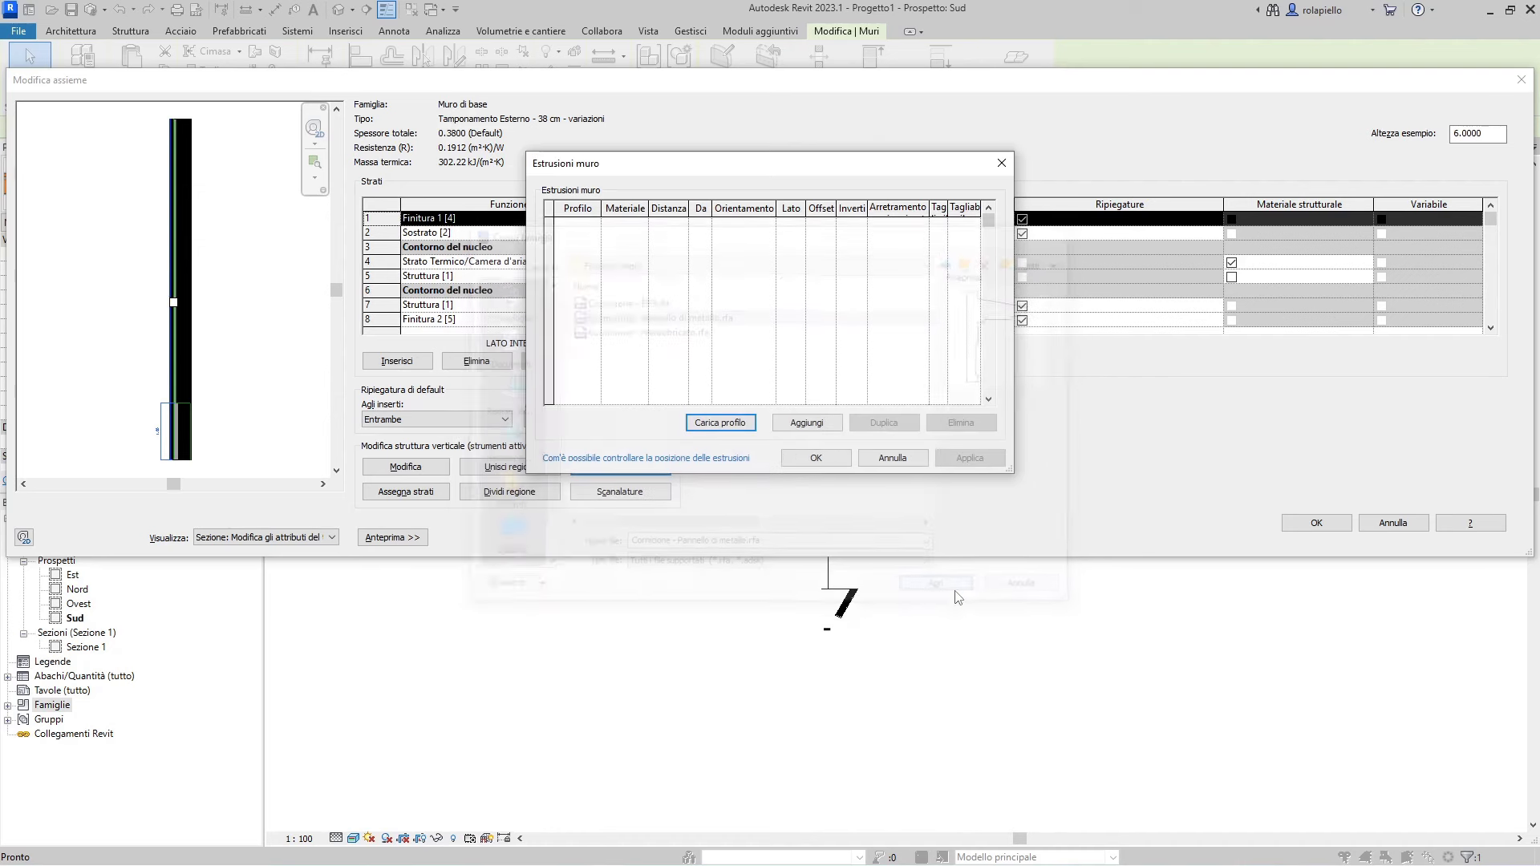
# - Add a Cornicione profile sweep measured from the wall top and confirm the edited assembly
pyautogui.click(806, 423)
pyautogui.click(591, 224)
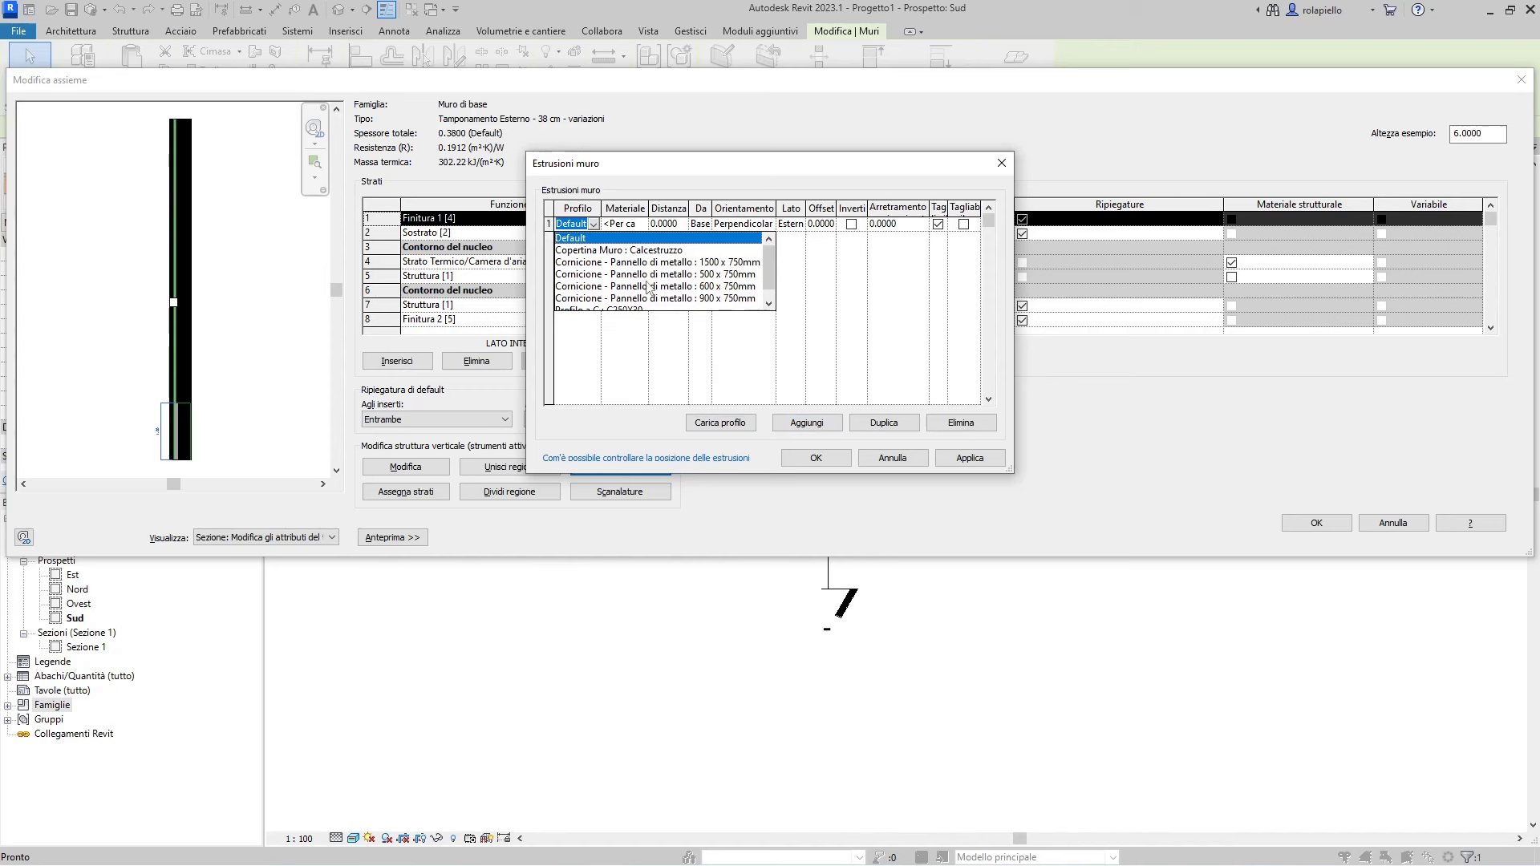
pyautogui.click(618, 276)
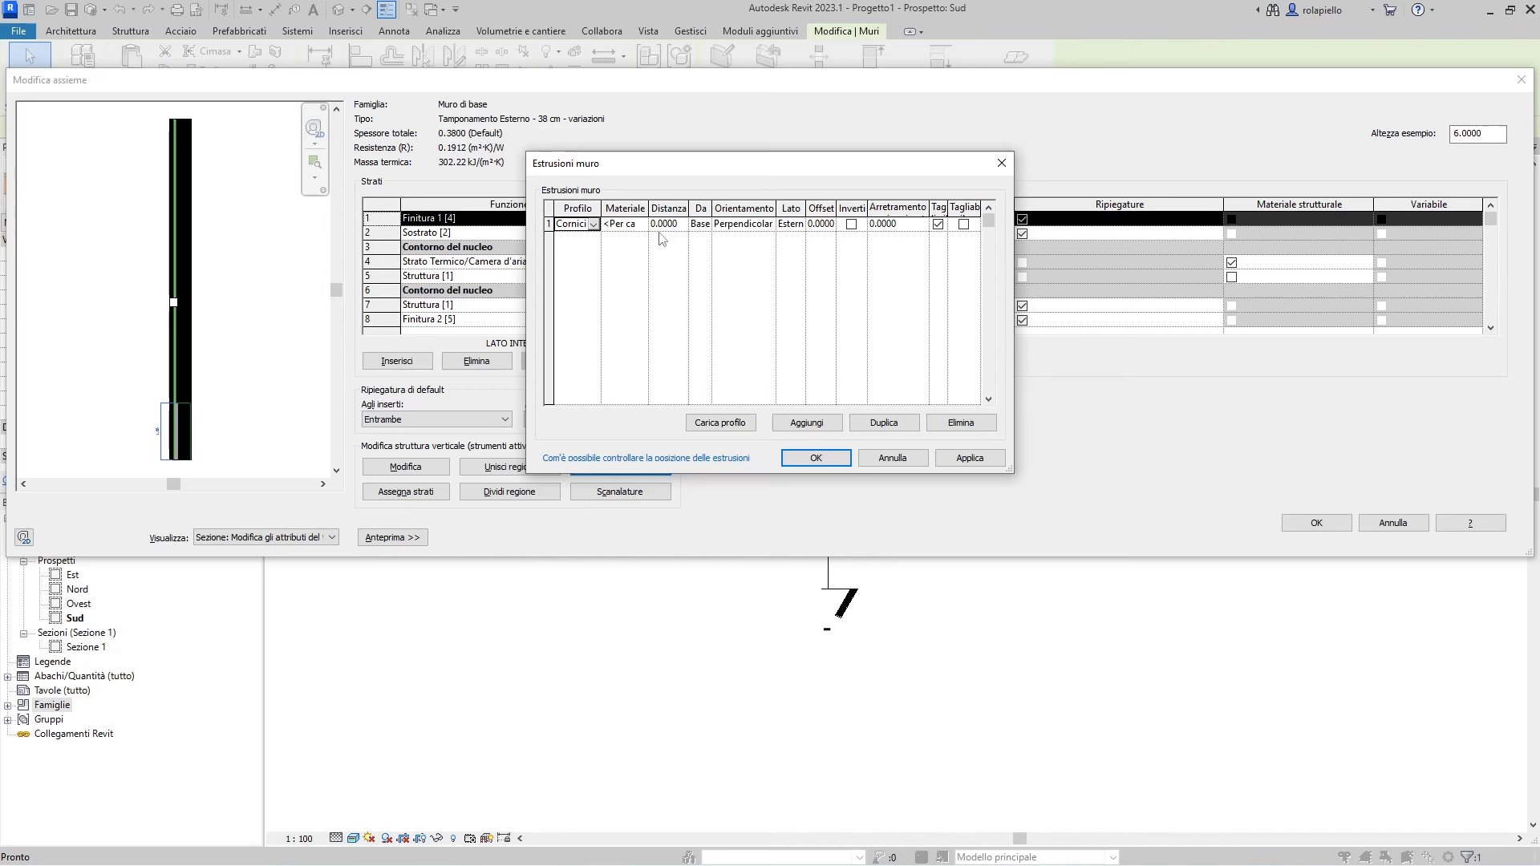
pyautogui.click(698, 228)
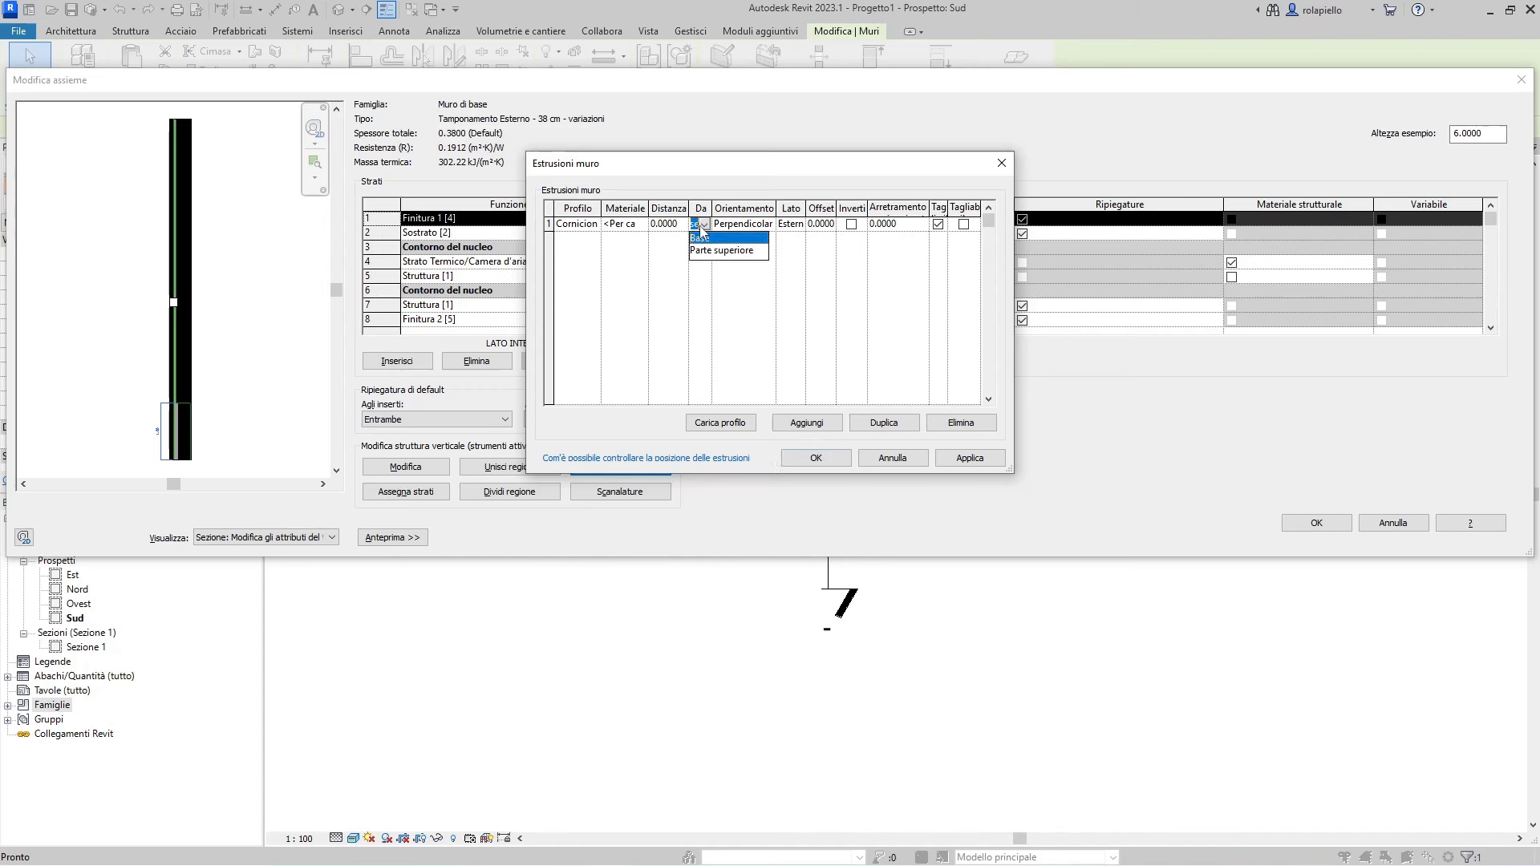
pyautogui.click(724, 252)
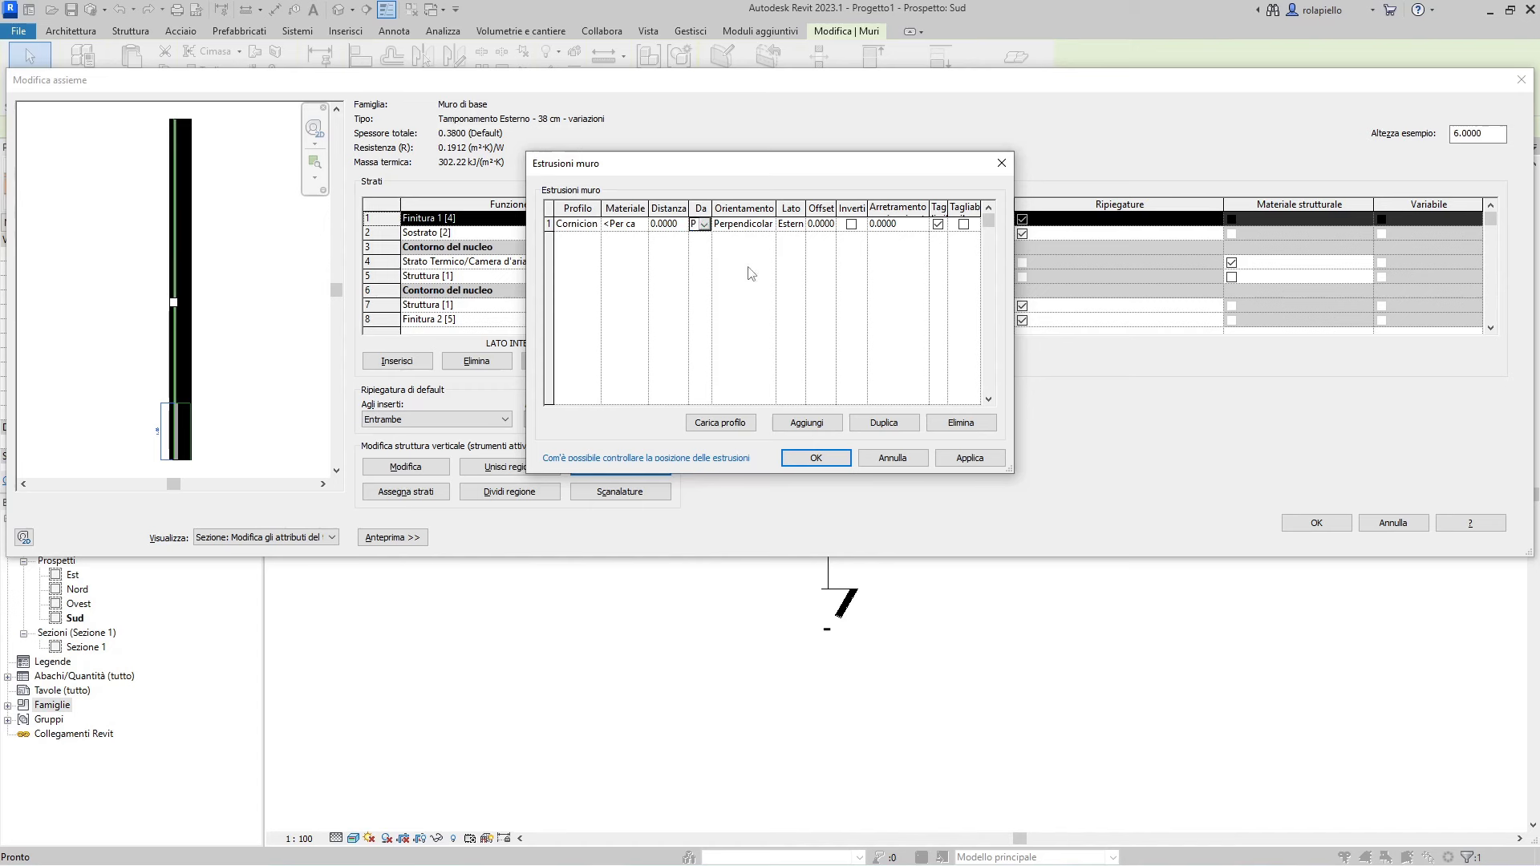
pyautogui.click(980, 464)
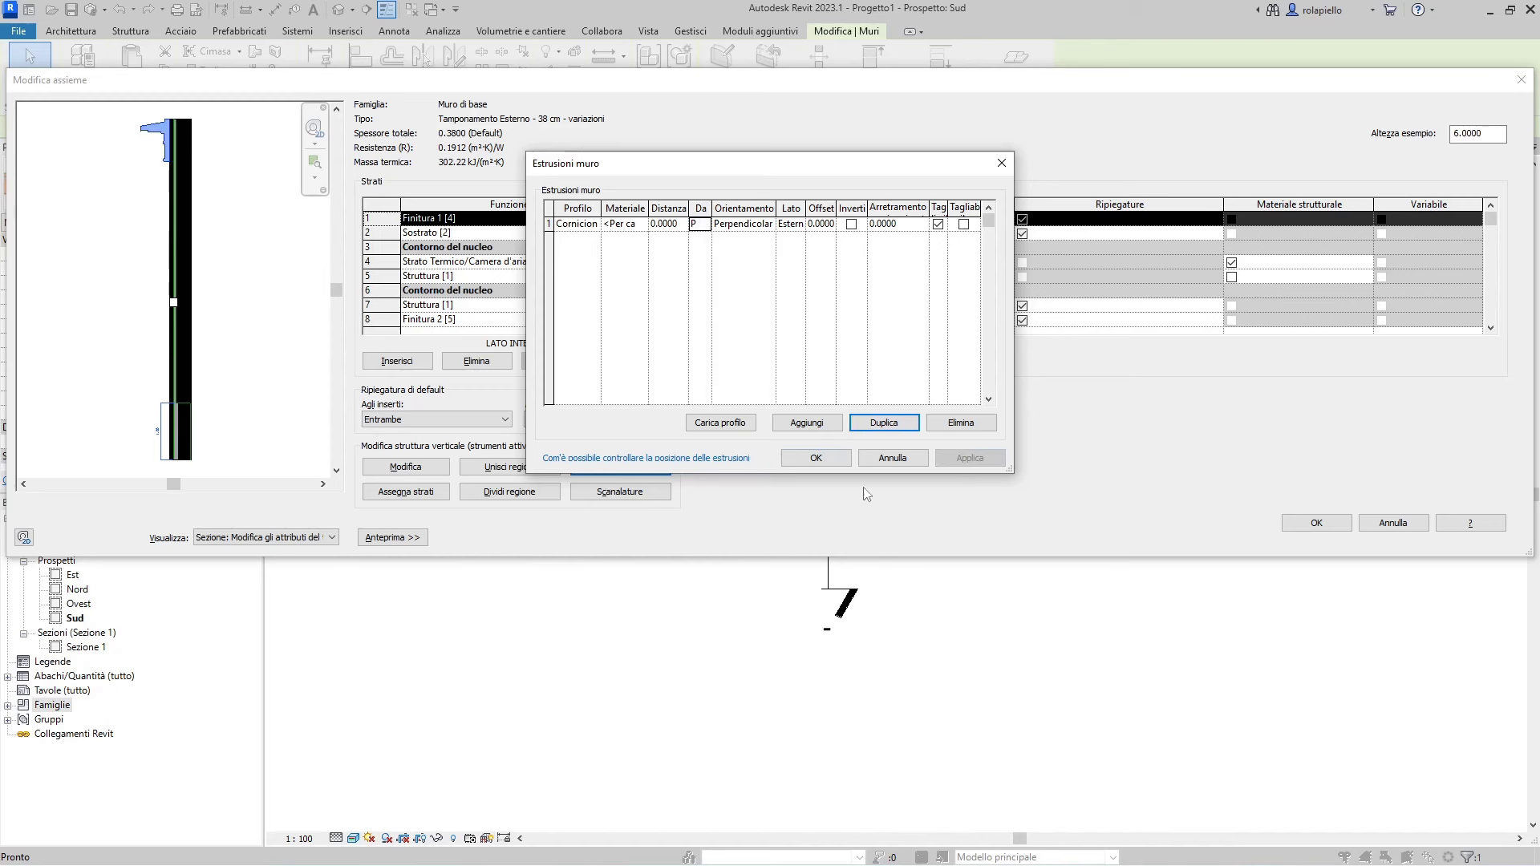
pyautogui.click(826, 463)
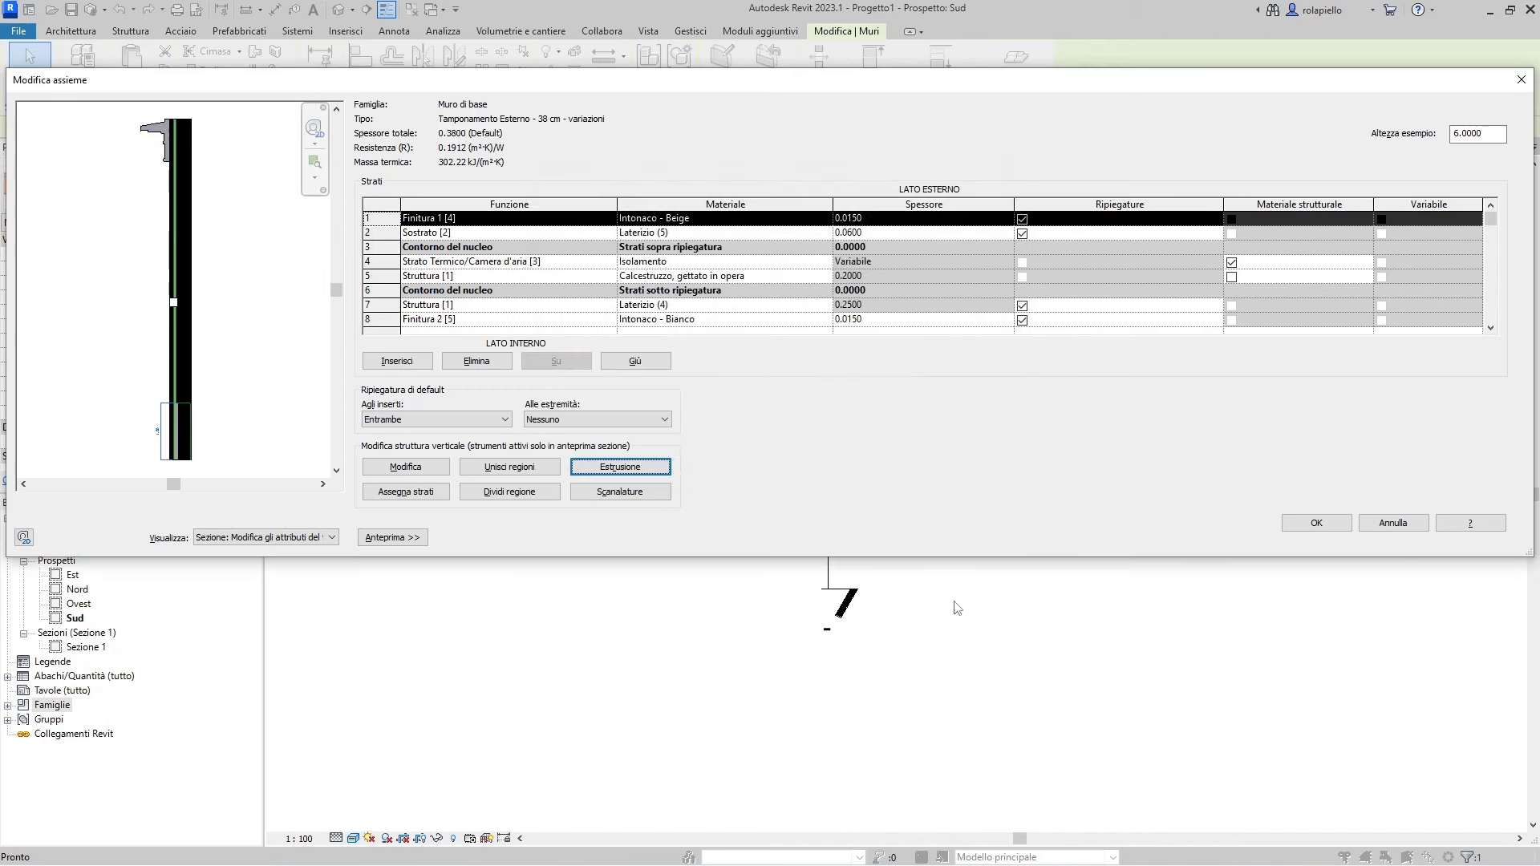
pyautogui.click(1326, 529)
# - Check the cornice in Sezione 1, close that section, and switch to the 0 - Piano Terra plan
pyautogui.click(1334, 544)
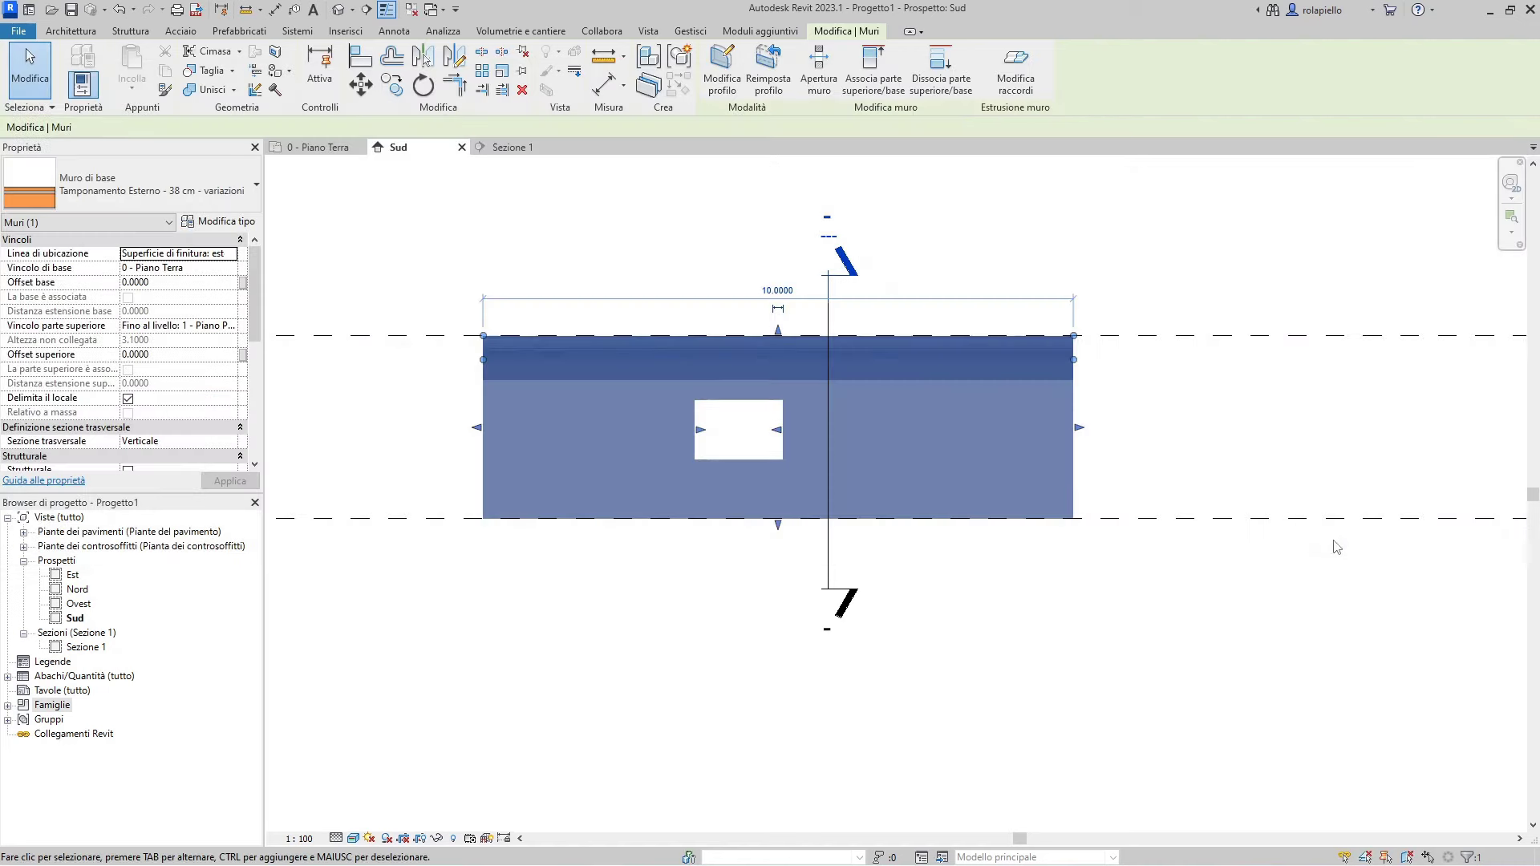
pyautogui.click(684, 633)
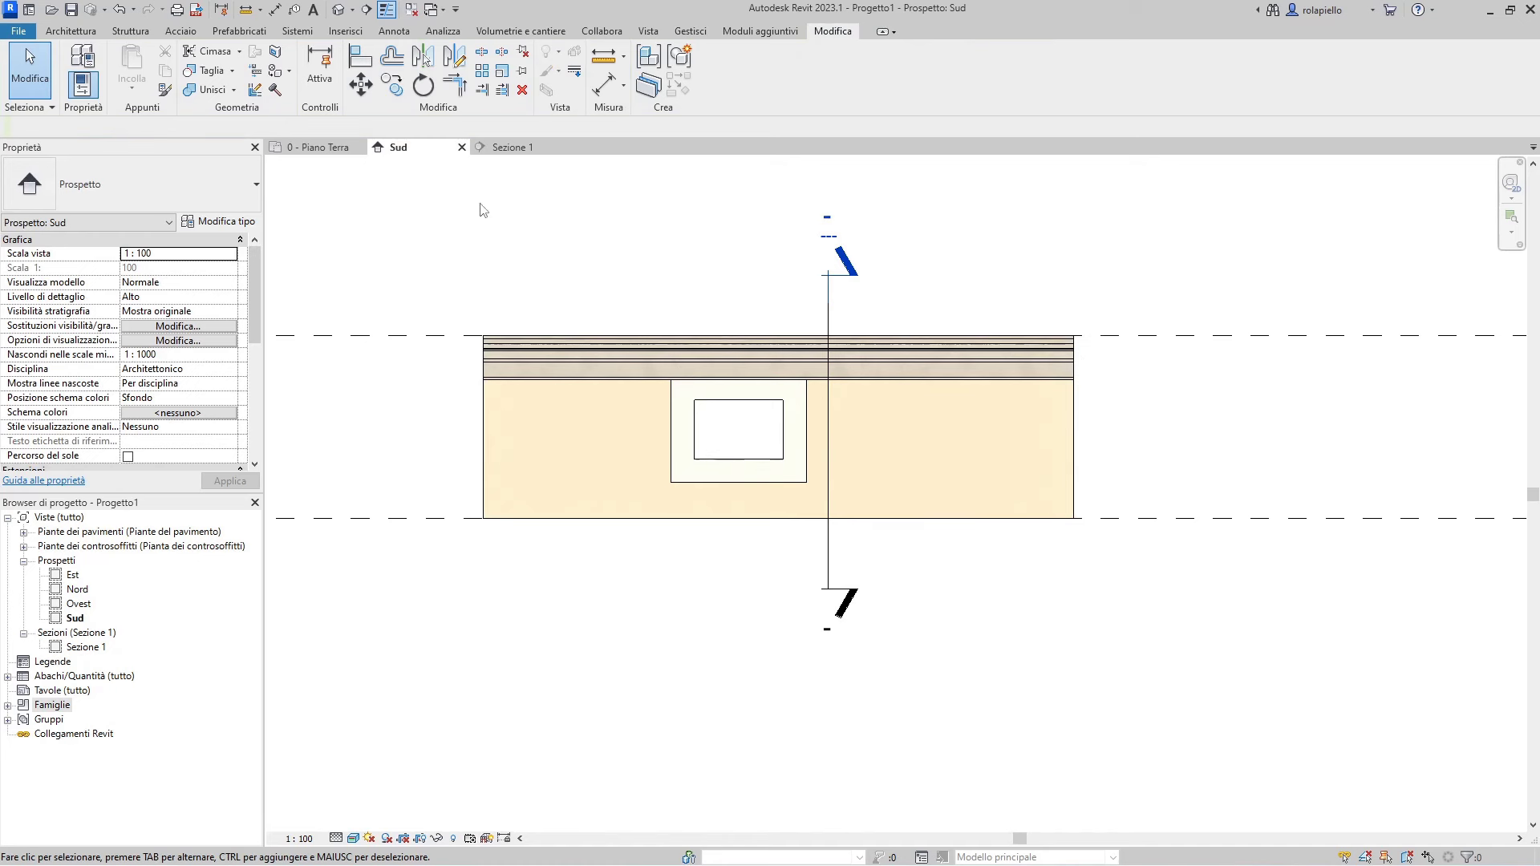
pyautogui.click(511, 147)
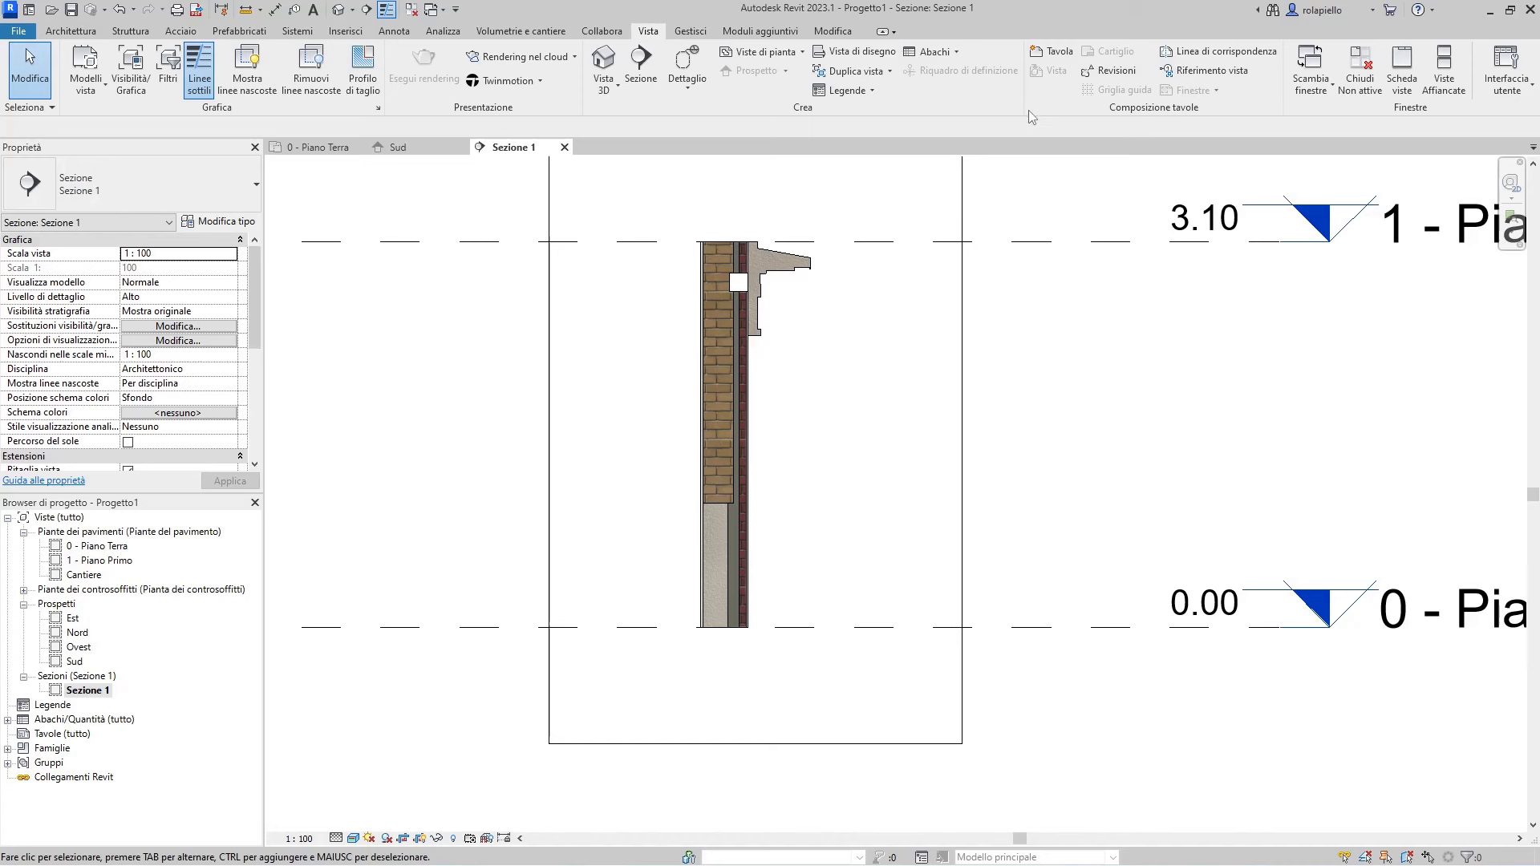
pyautogui.click(564, 148)
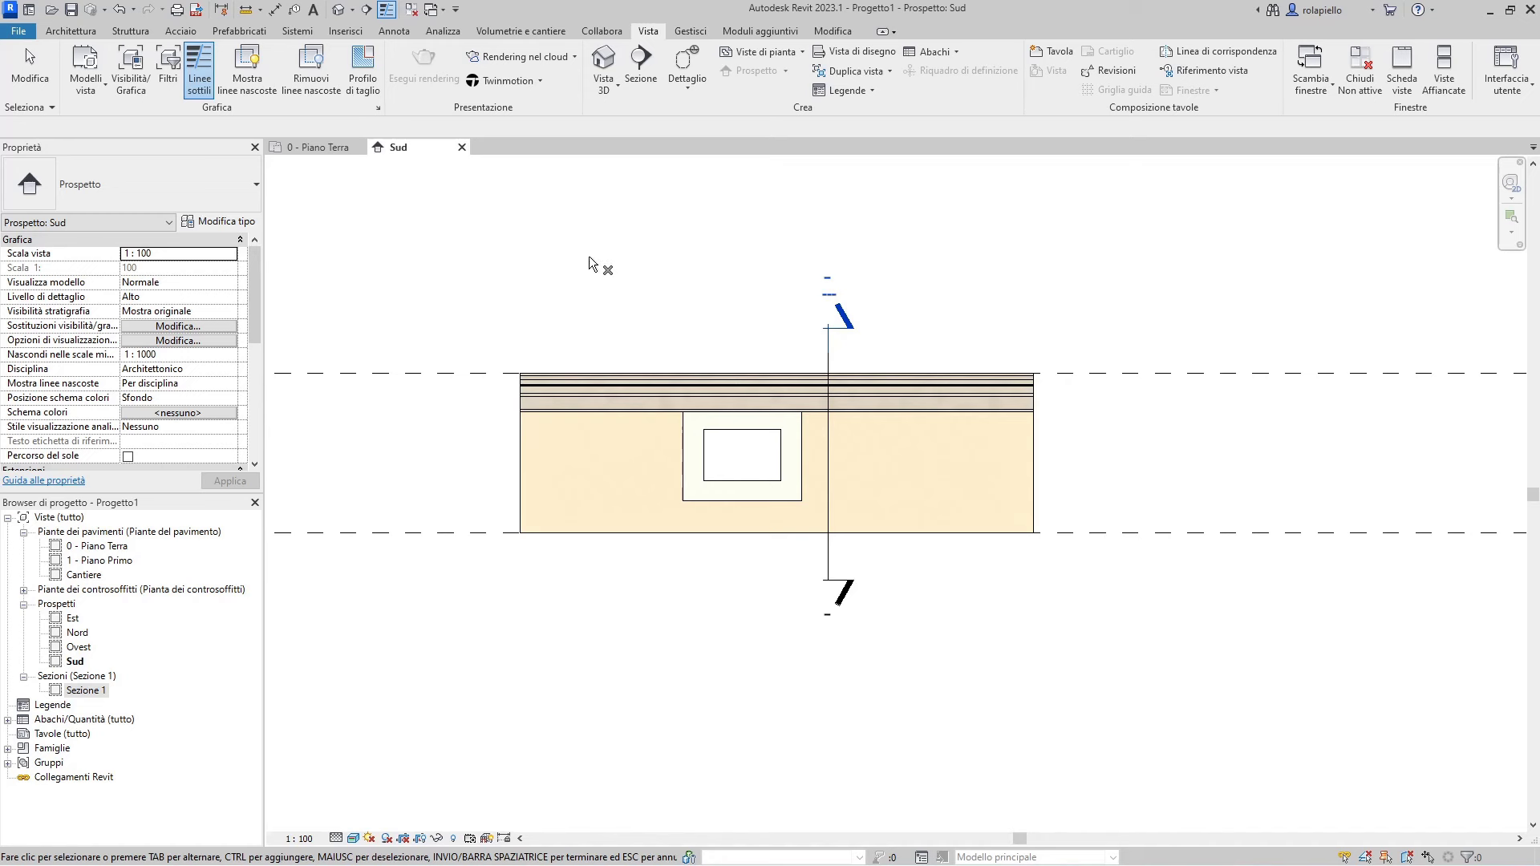
pyautogui.click(331, 148)
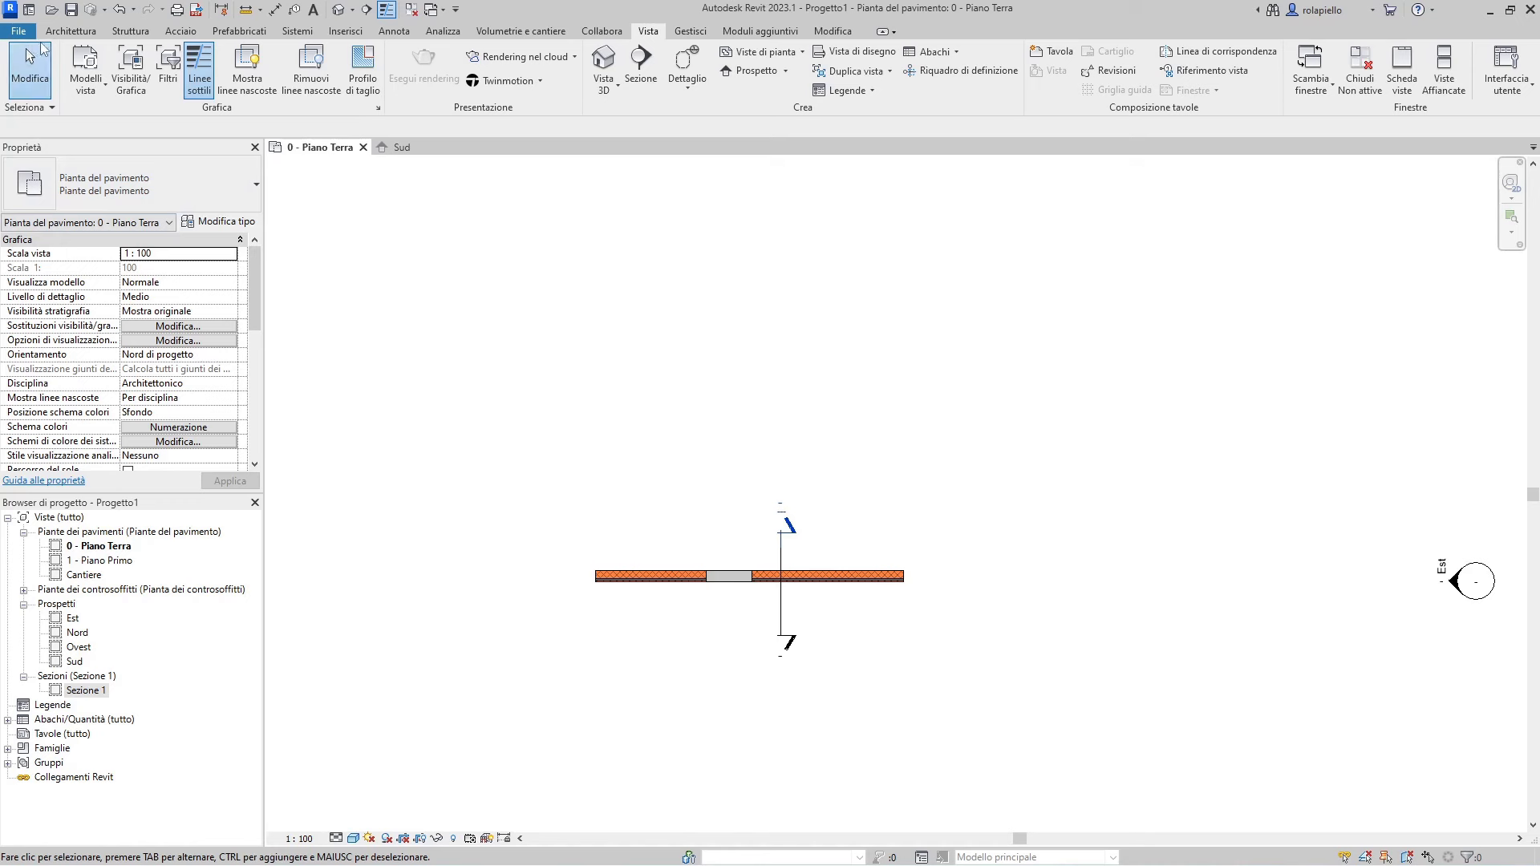
# - Draw a rectangle of Tamponamento Esterno - 38 cm walls, about 7.3600 by 4.0000, on 0 - Piano Terra
pyautogui.click(88, 34)
pyautogui.click(86, 90)
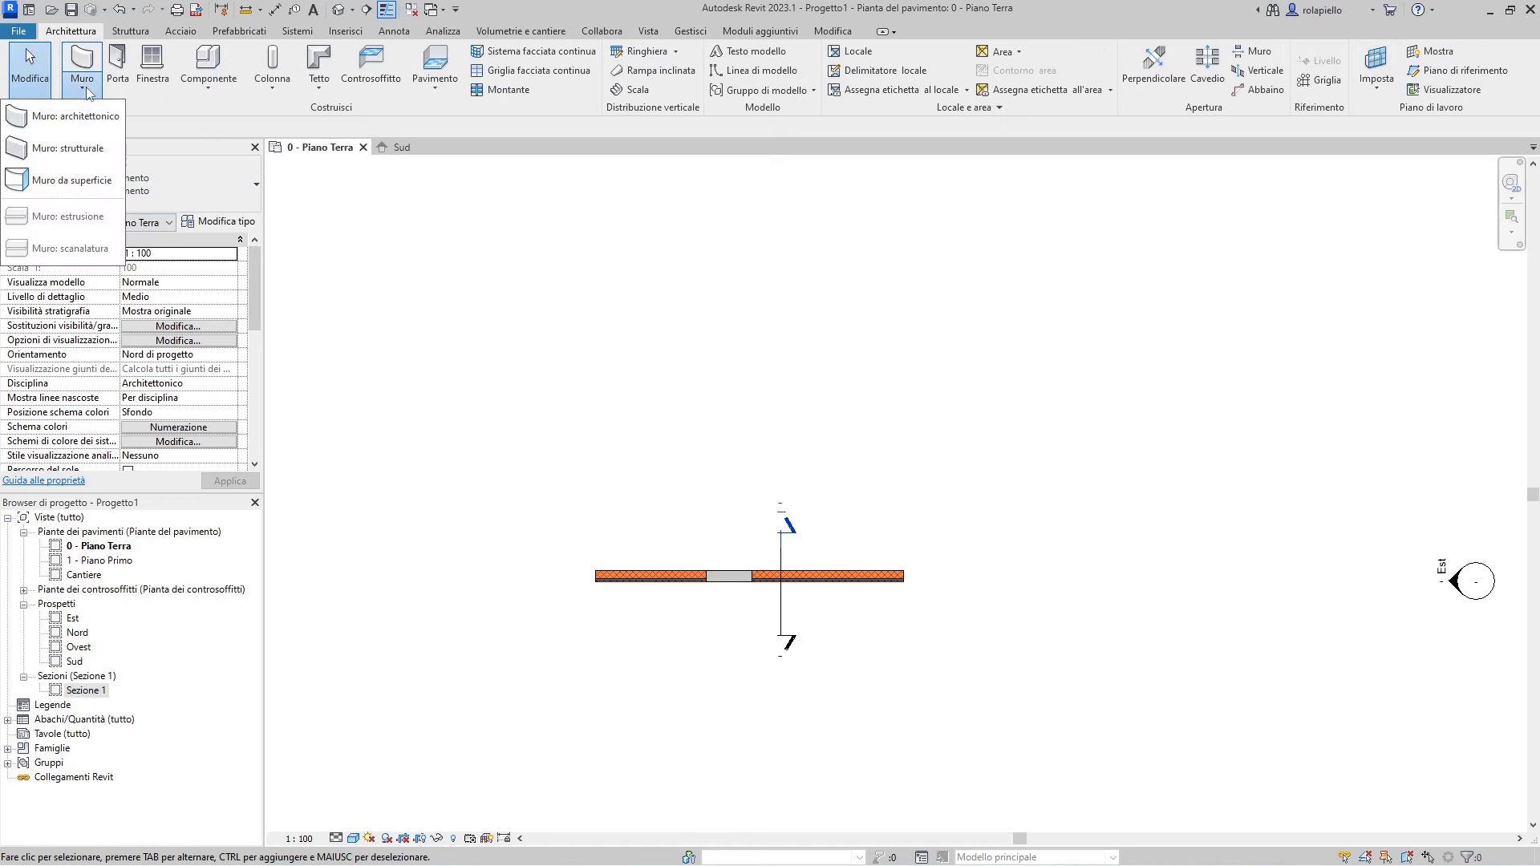
pyautogui.click(79, 117)
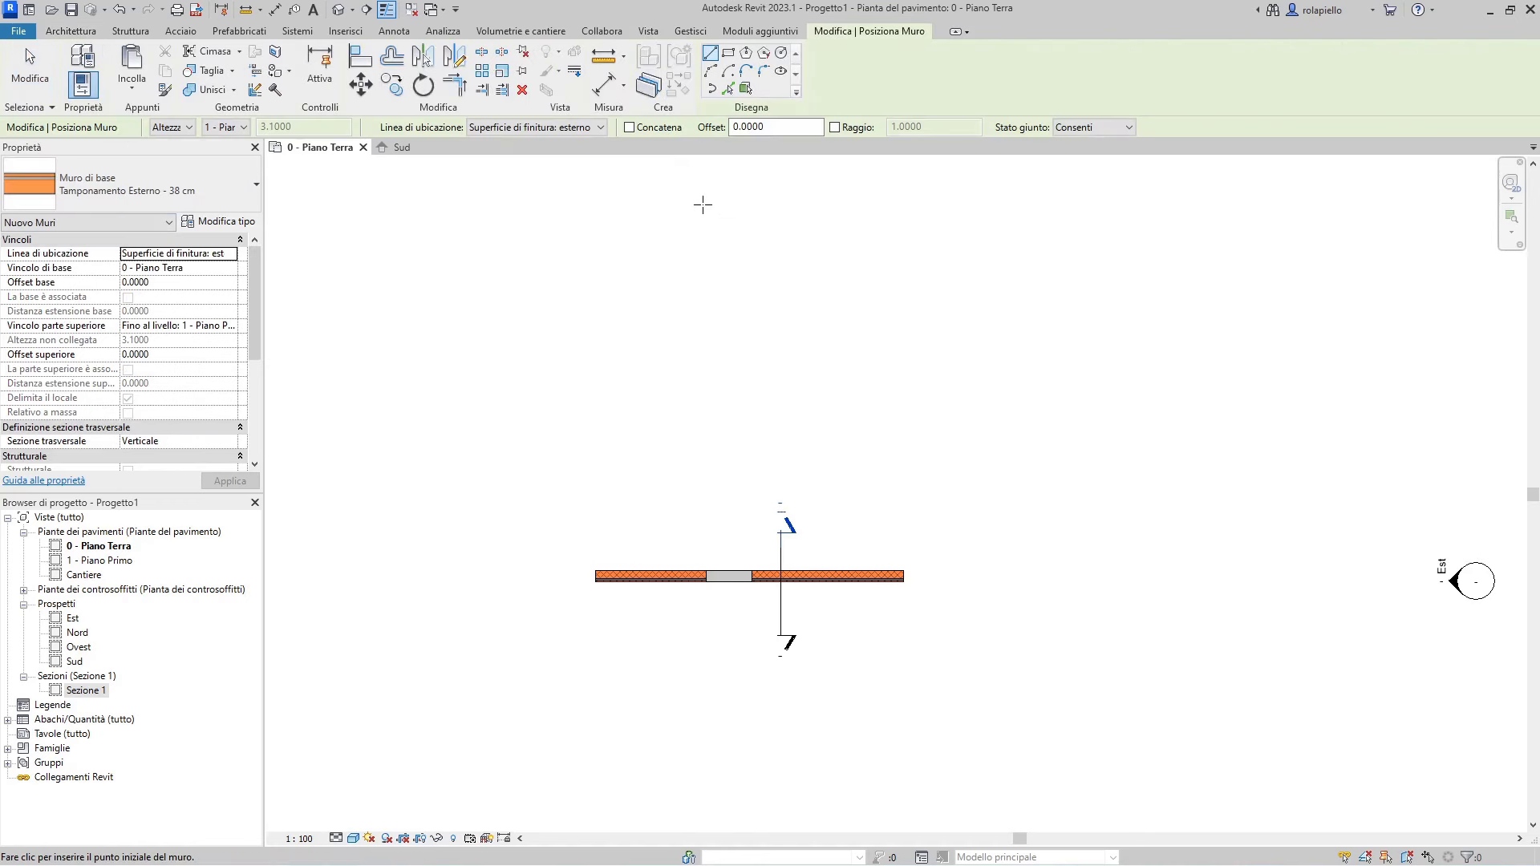
pyautogui.click(728, 53)
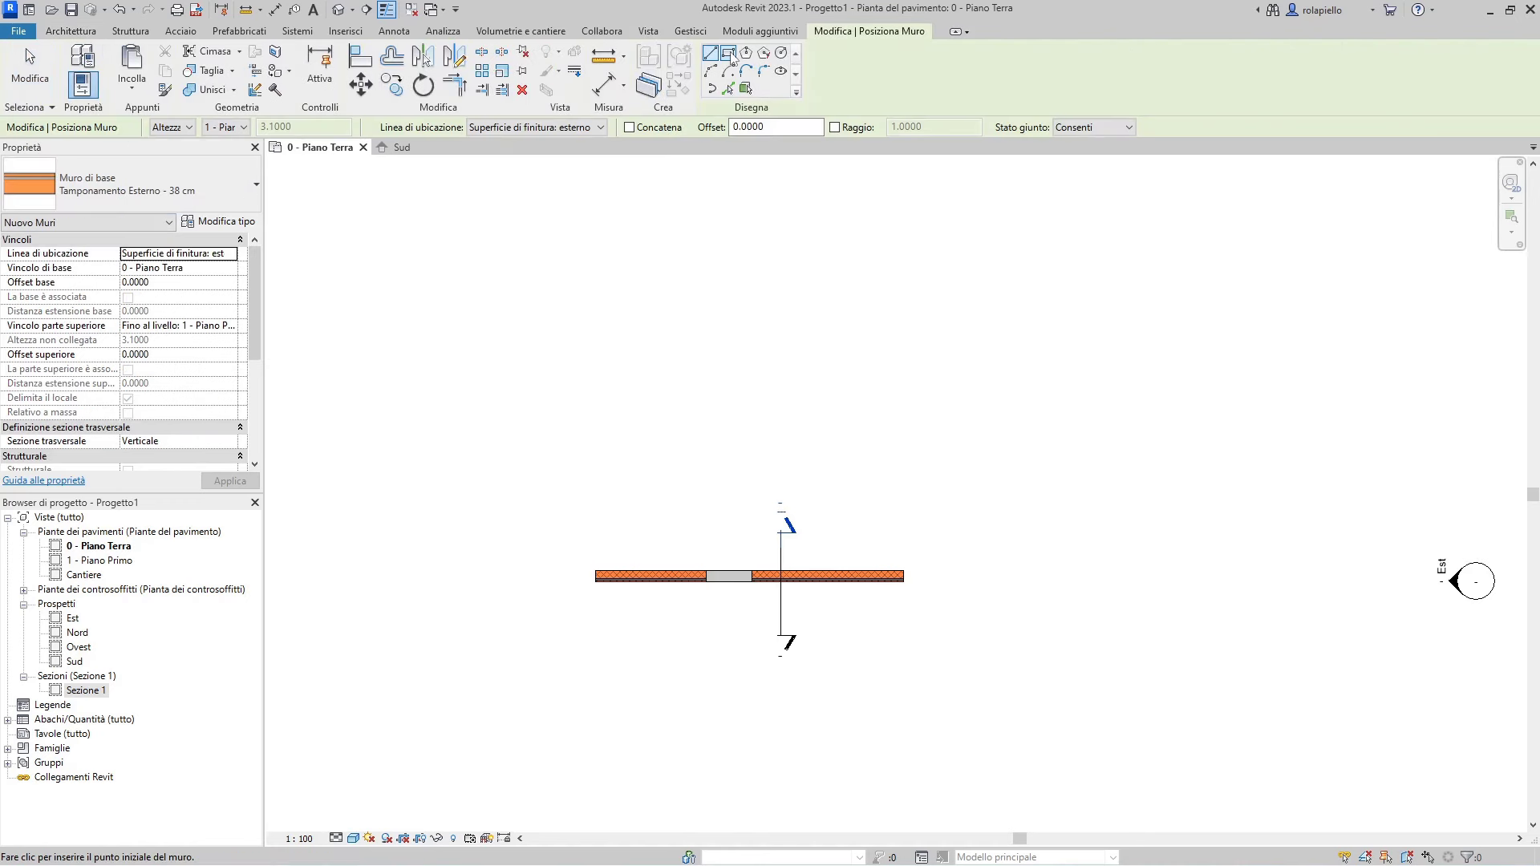
pyautogui.click(612, 327)
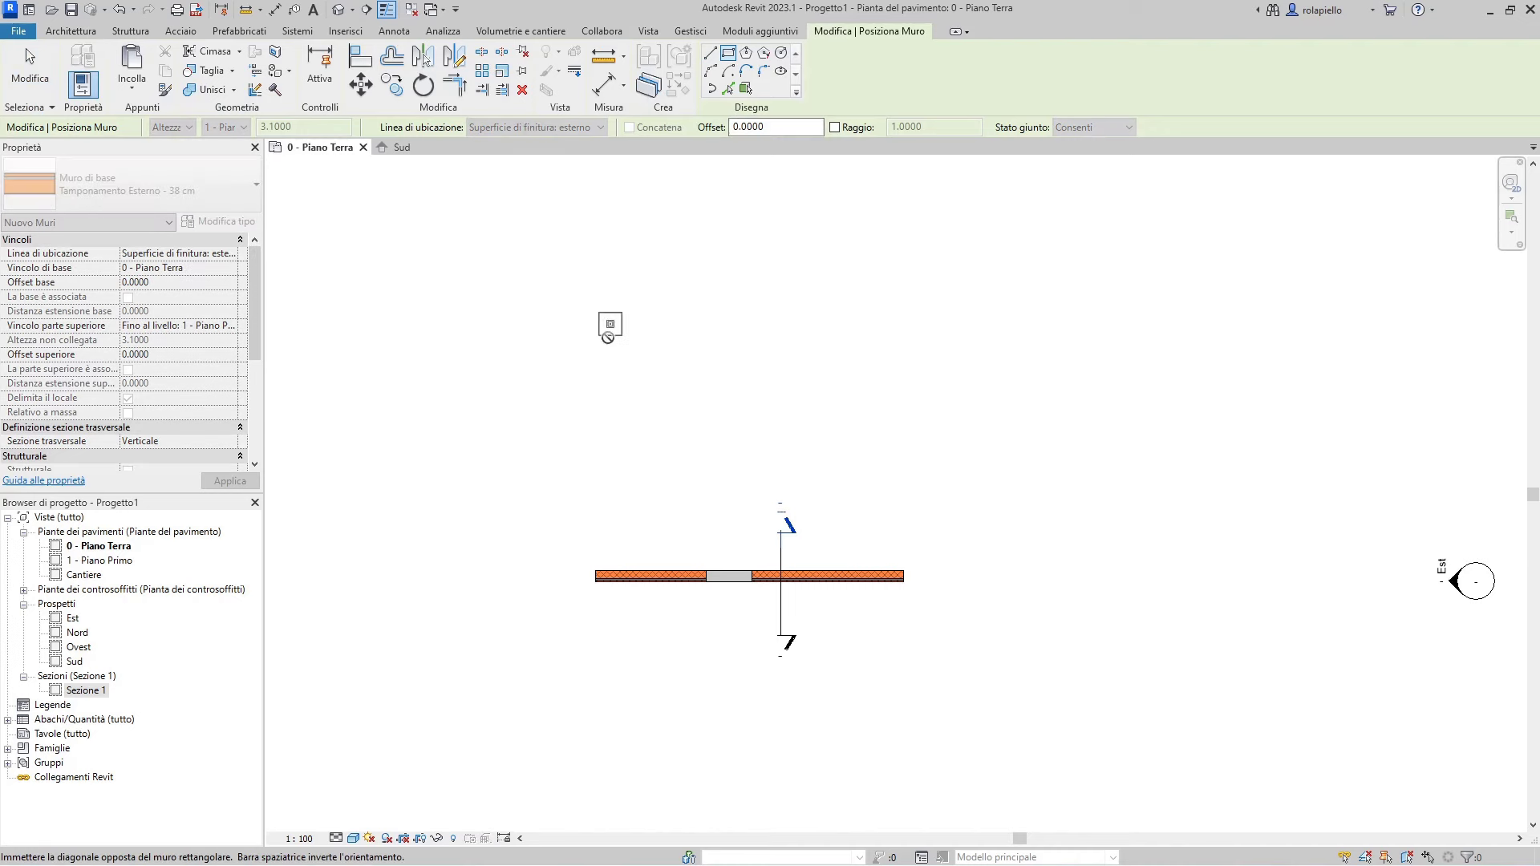
pyautogui.click(862, 471)
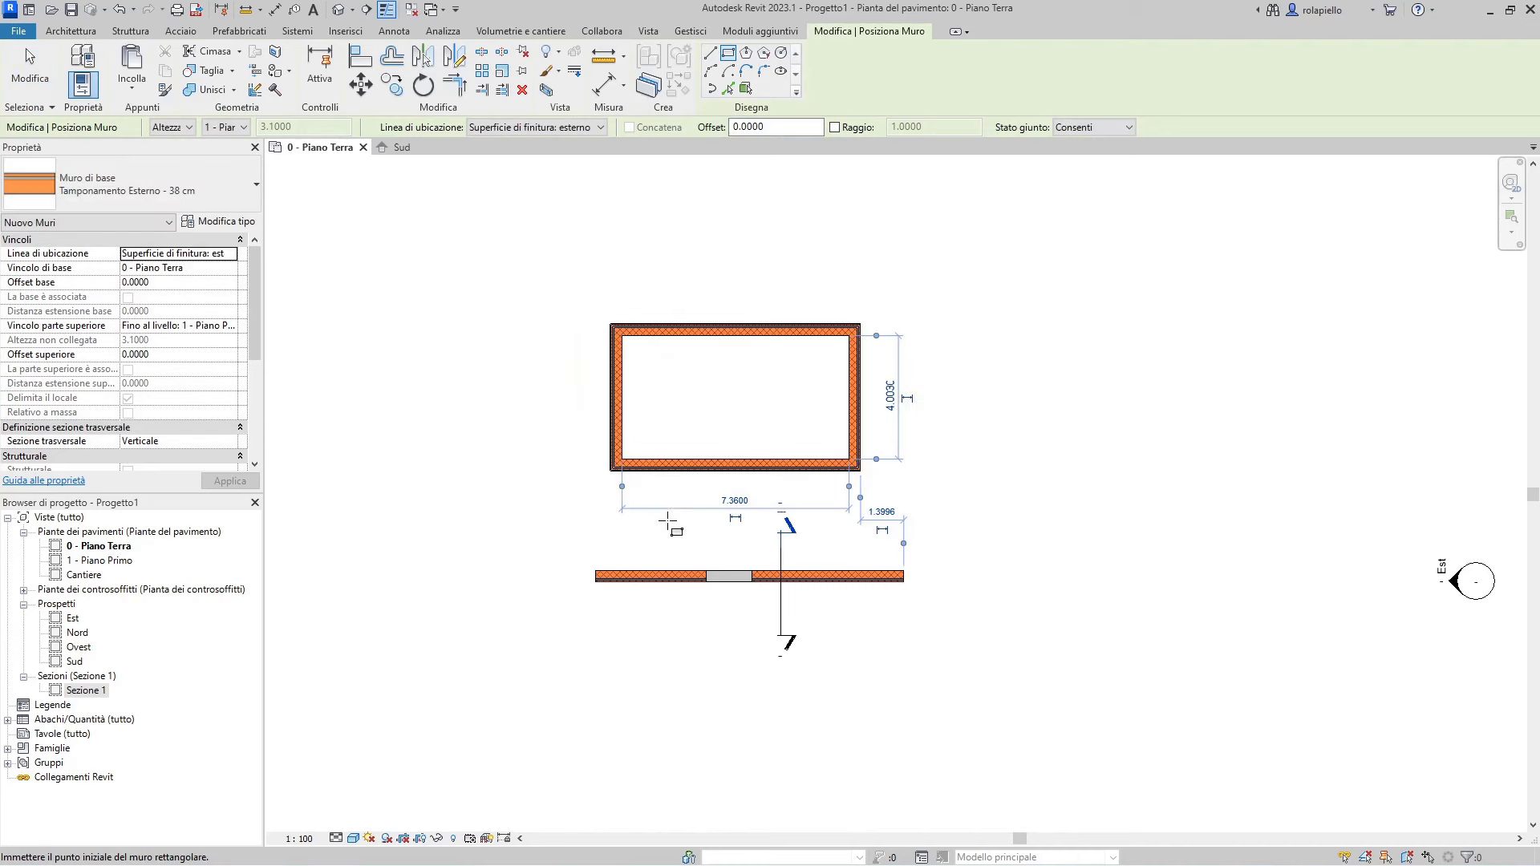
pyautogui.scroll(1, 668, 522)
pyautogui.press('Escape')
pyautogui.press('Escape')
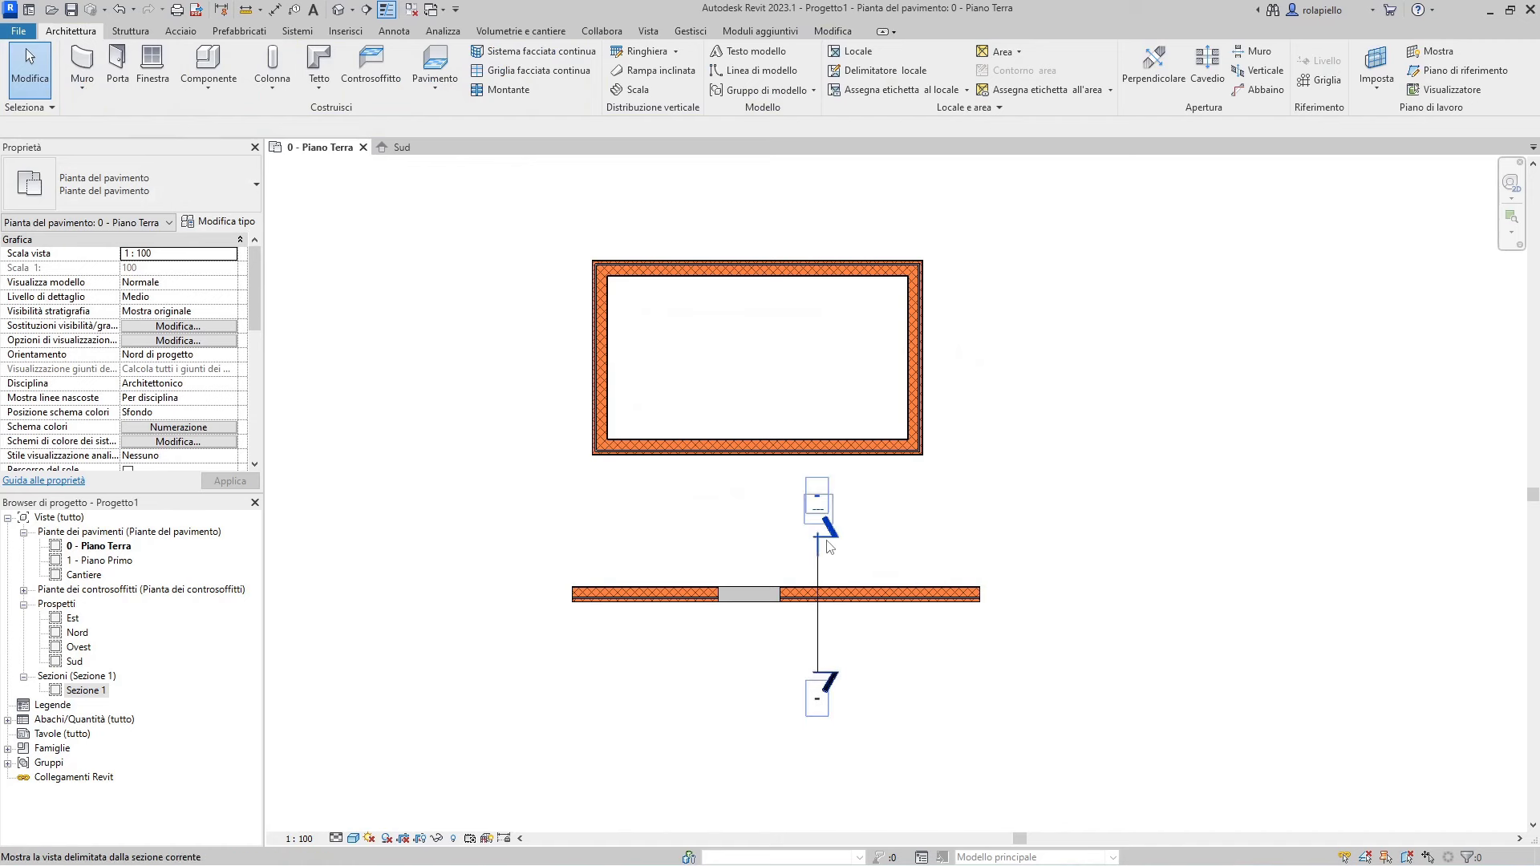
# - Delete the Sezione 1 section line, accepting the warning, and open the 1 - Piano Primo plan
pyautogui.click(818, 634)
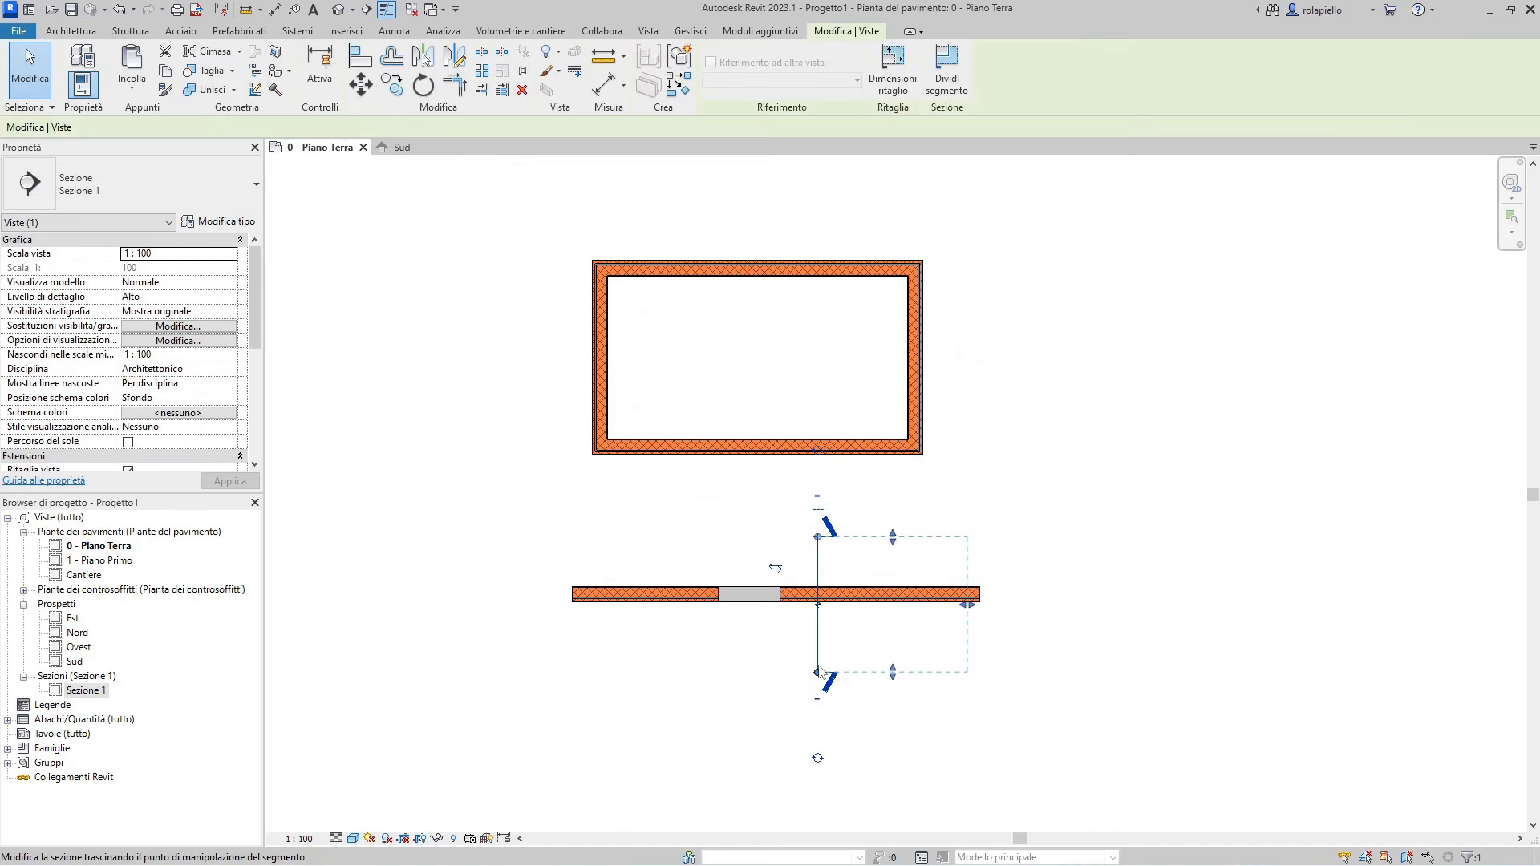
pyautogui.press('Delete')
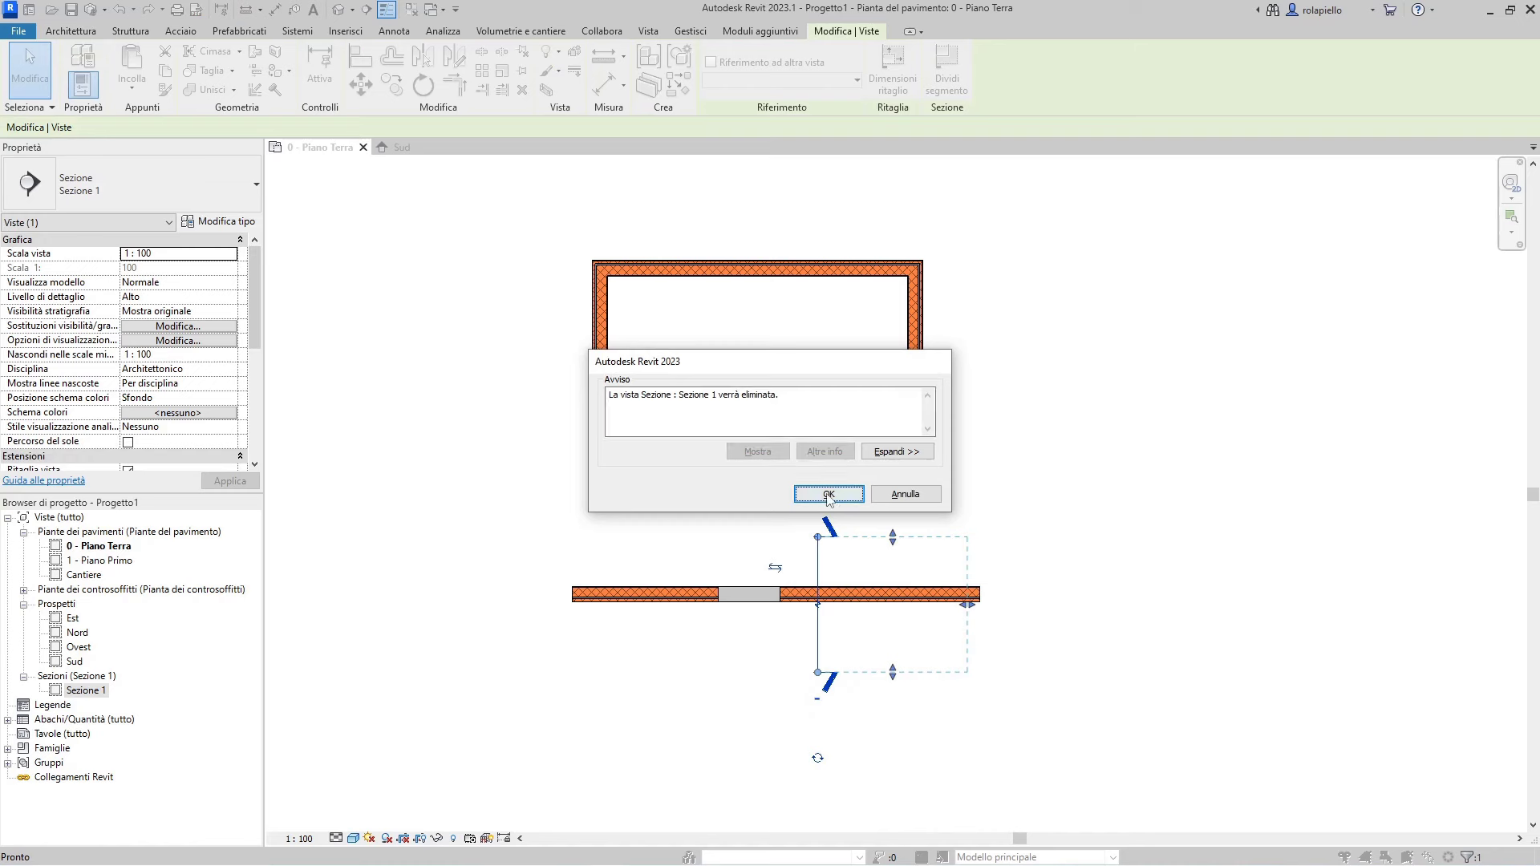
pyautogui.click(828, 495)
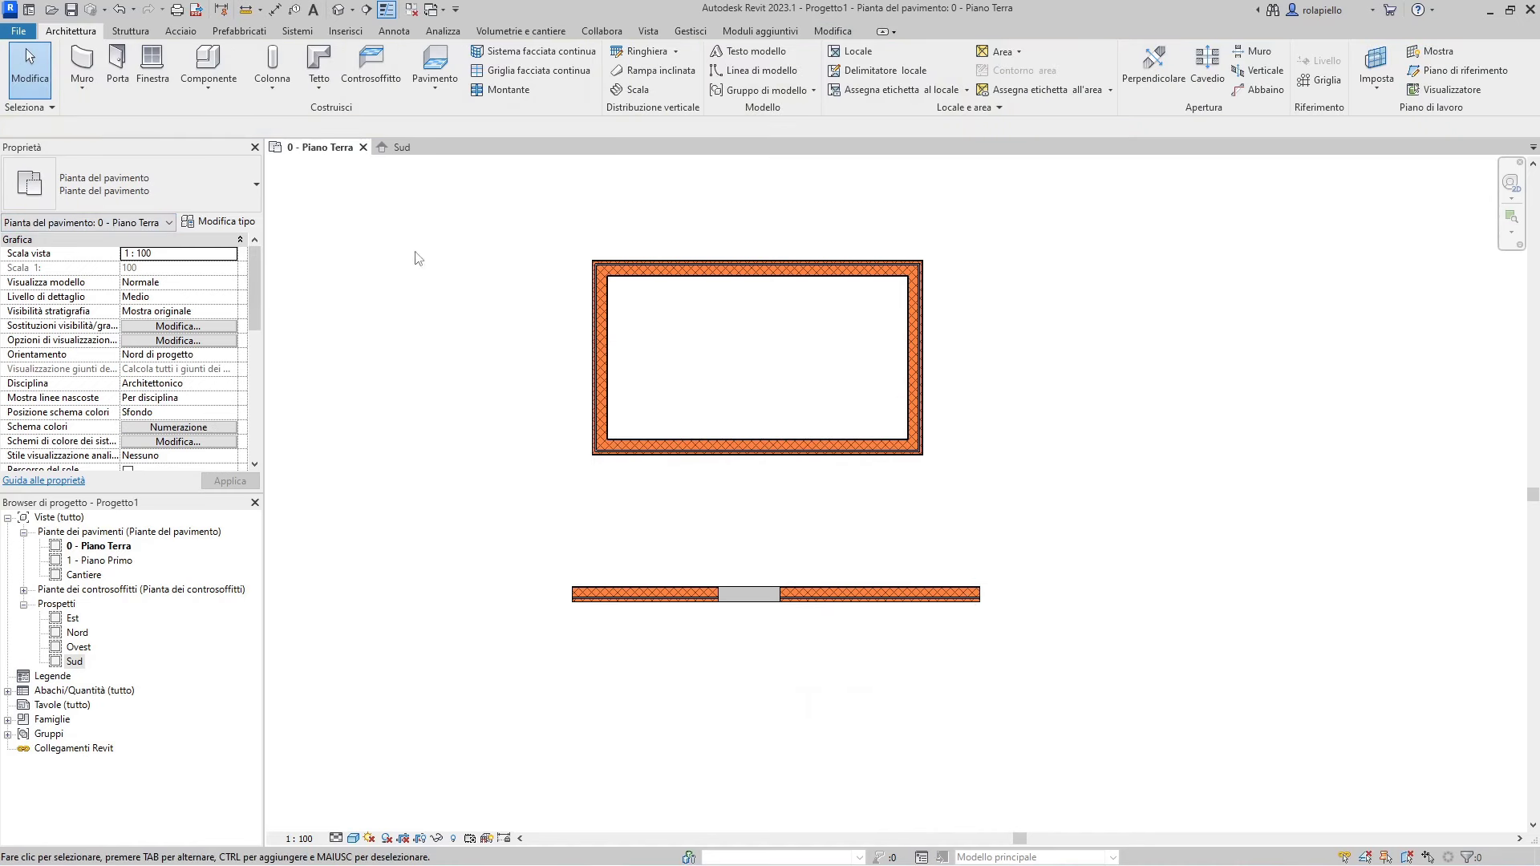
pyautogui.doubleClick(100, 560)
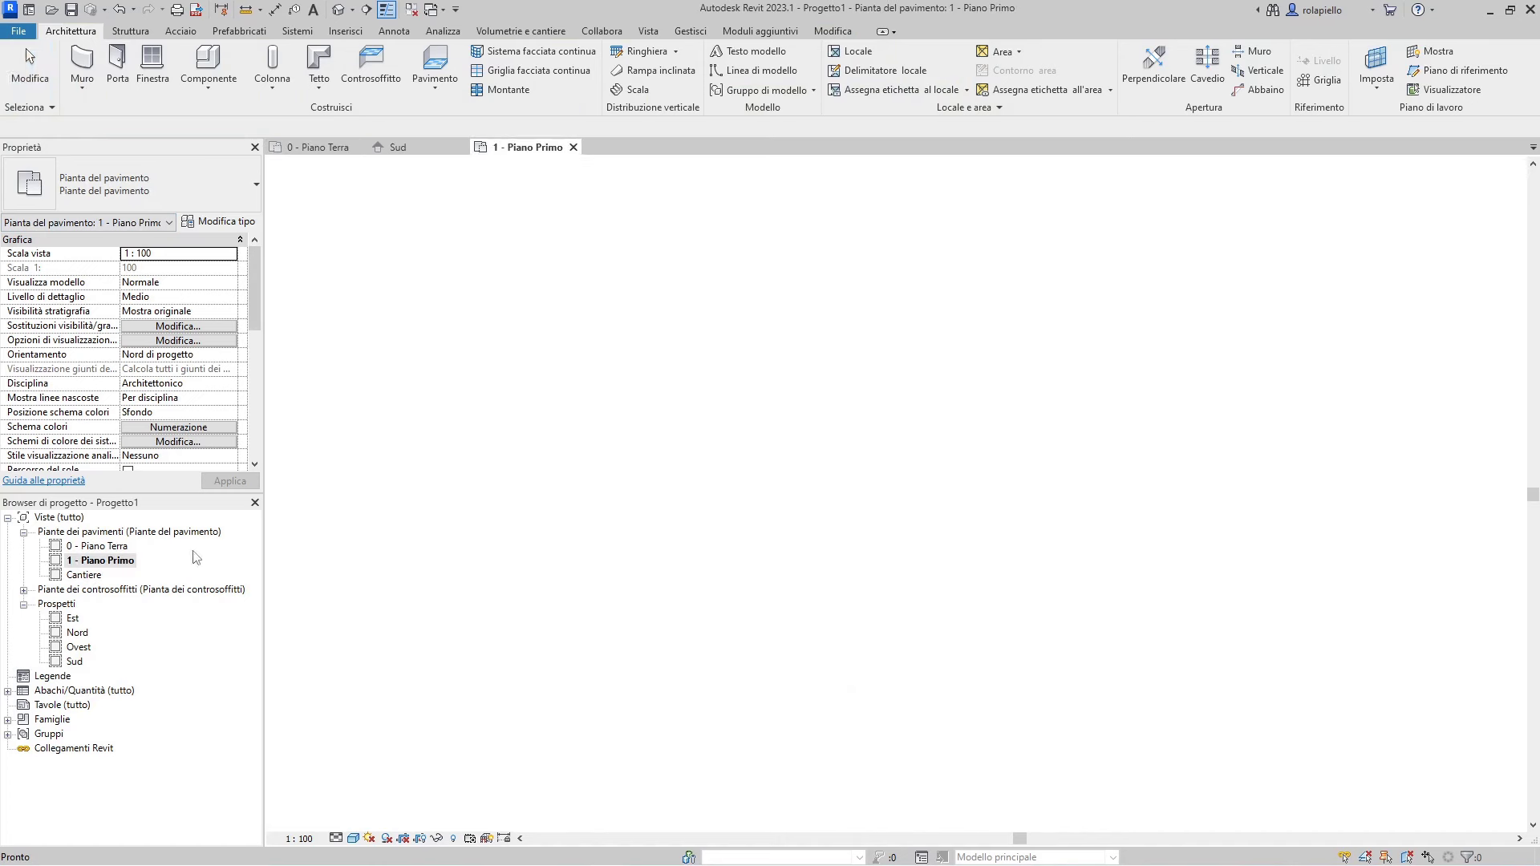
# - Pick the four rectangle walls as a Latero Cementizio - 30 cm floor boundary, finish, and attach the walls
pyautogui.scroll(1, 553, 230)
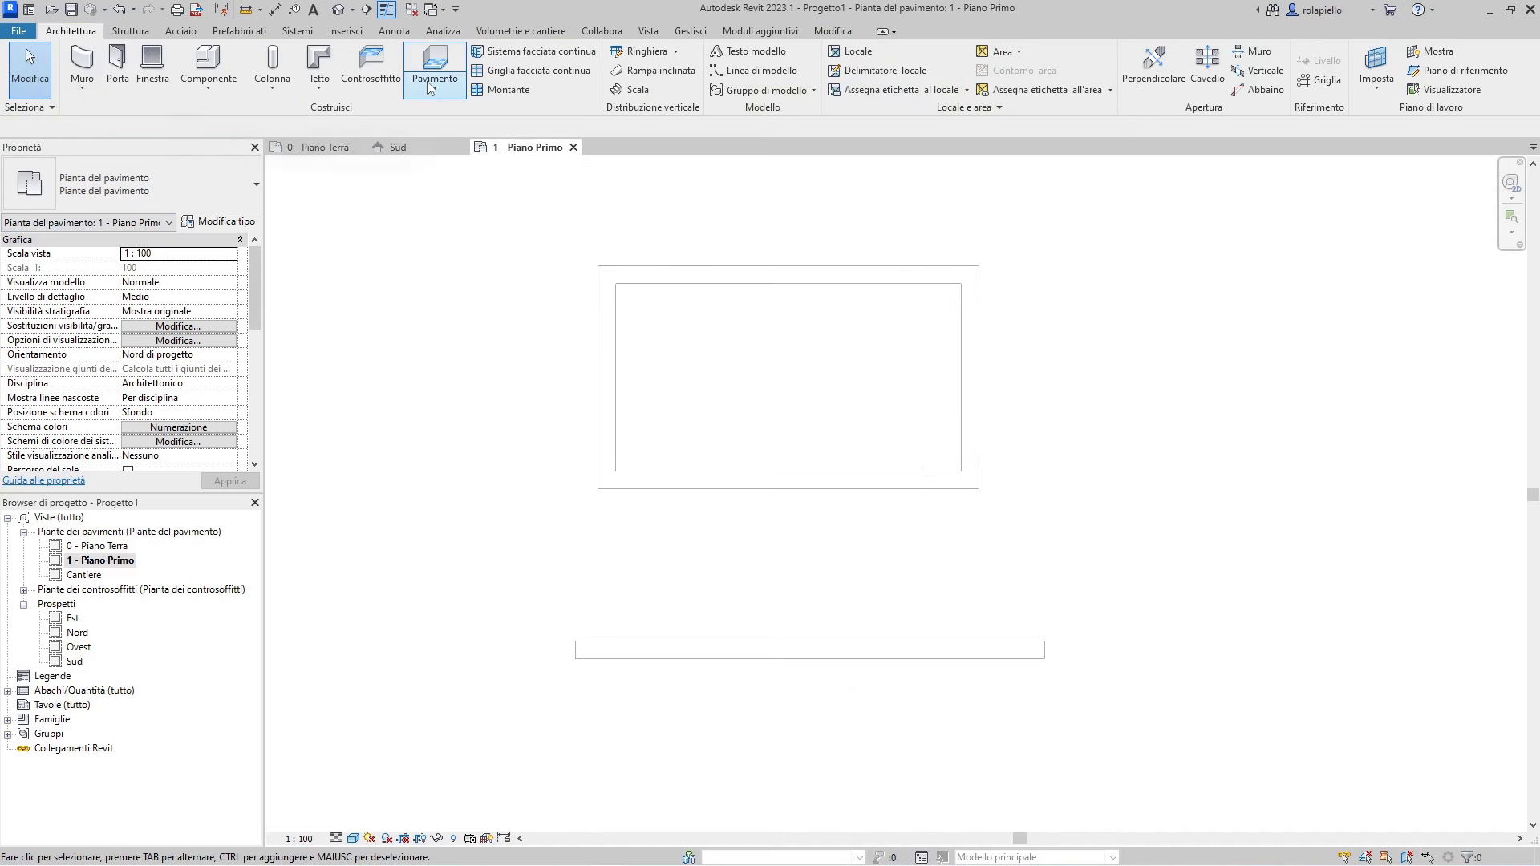
pyautogui.click(435, 86)
pyautogui.click(450, 121)
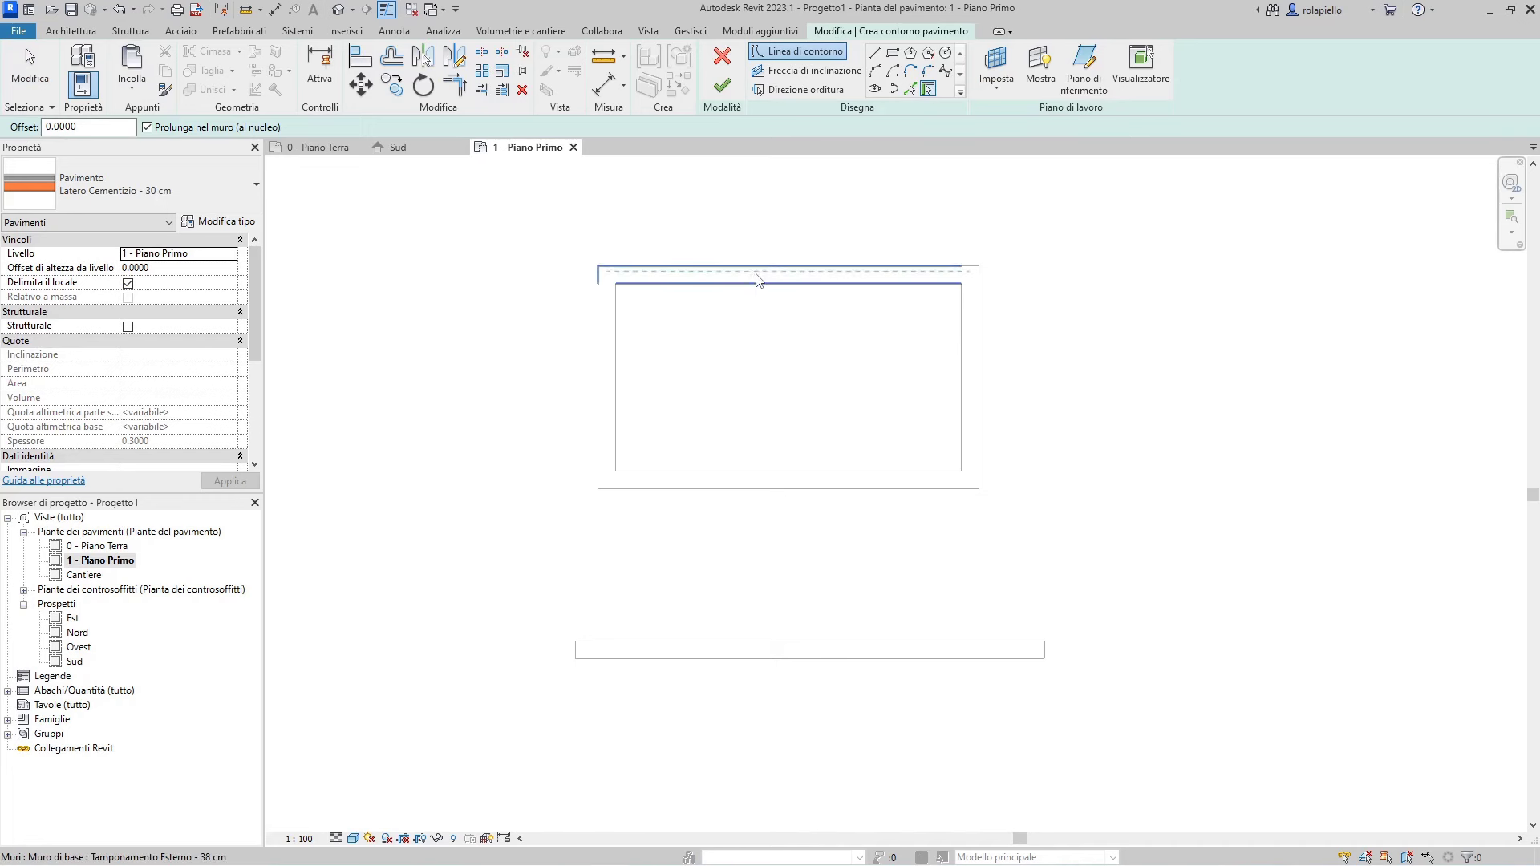
pyautogui.scroll(2, 759, 277)
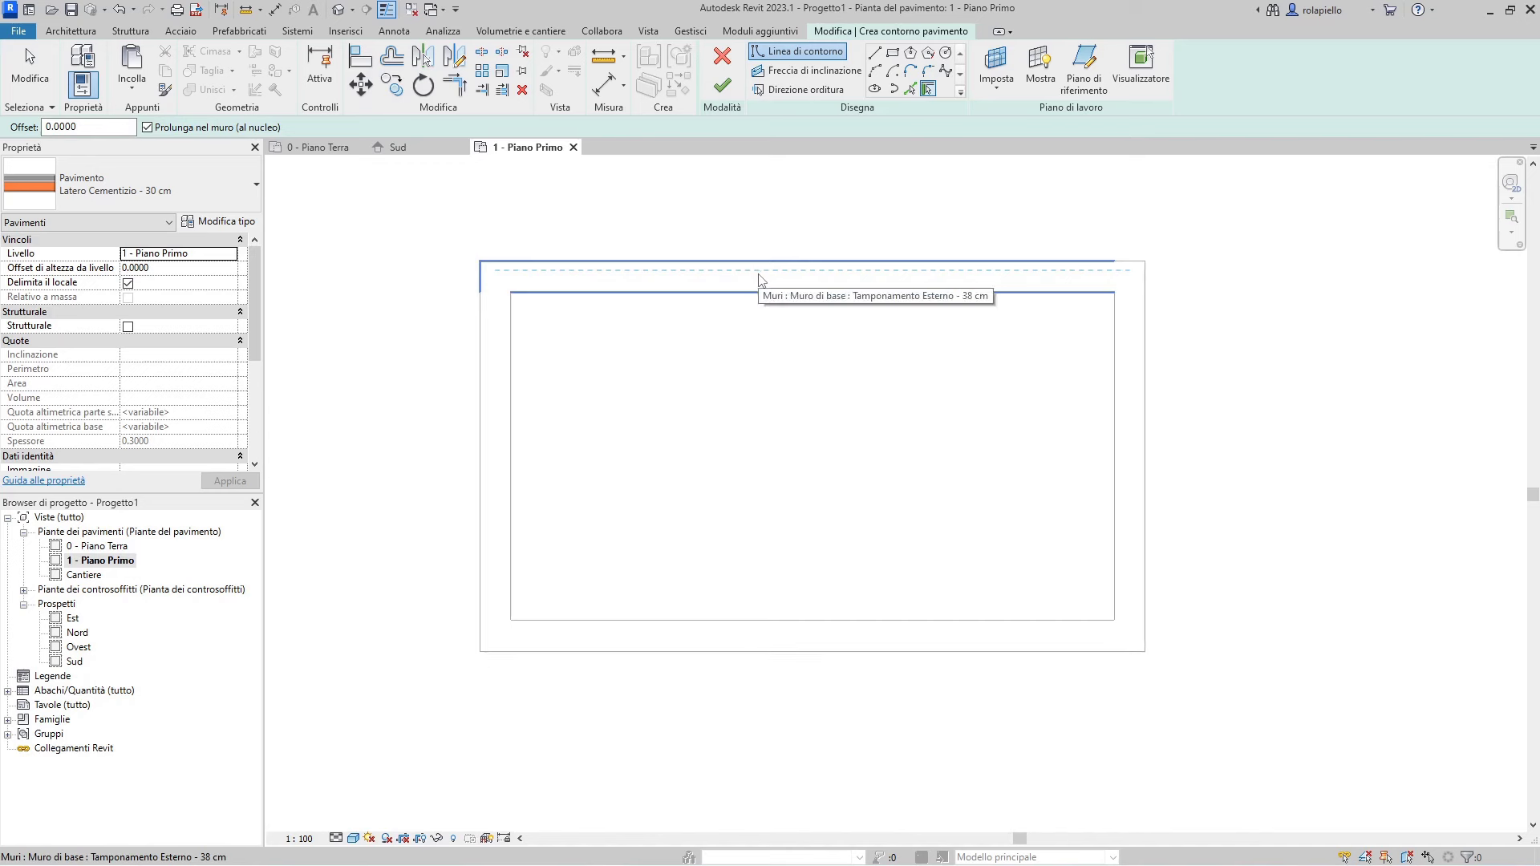
pyautogui.click(759, 272)
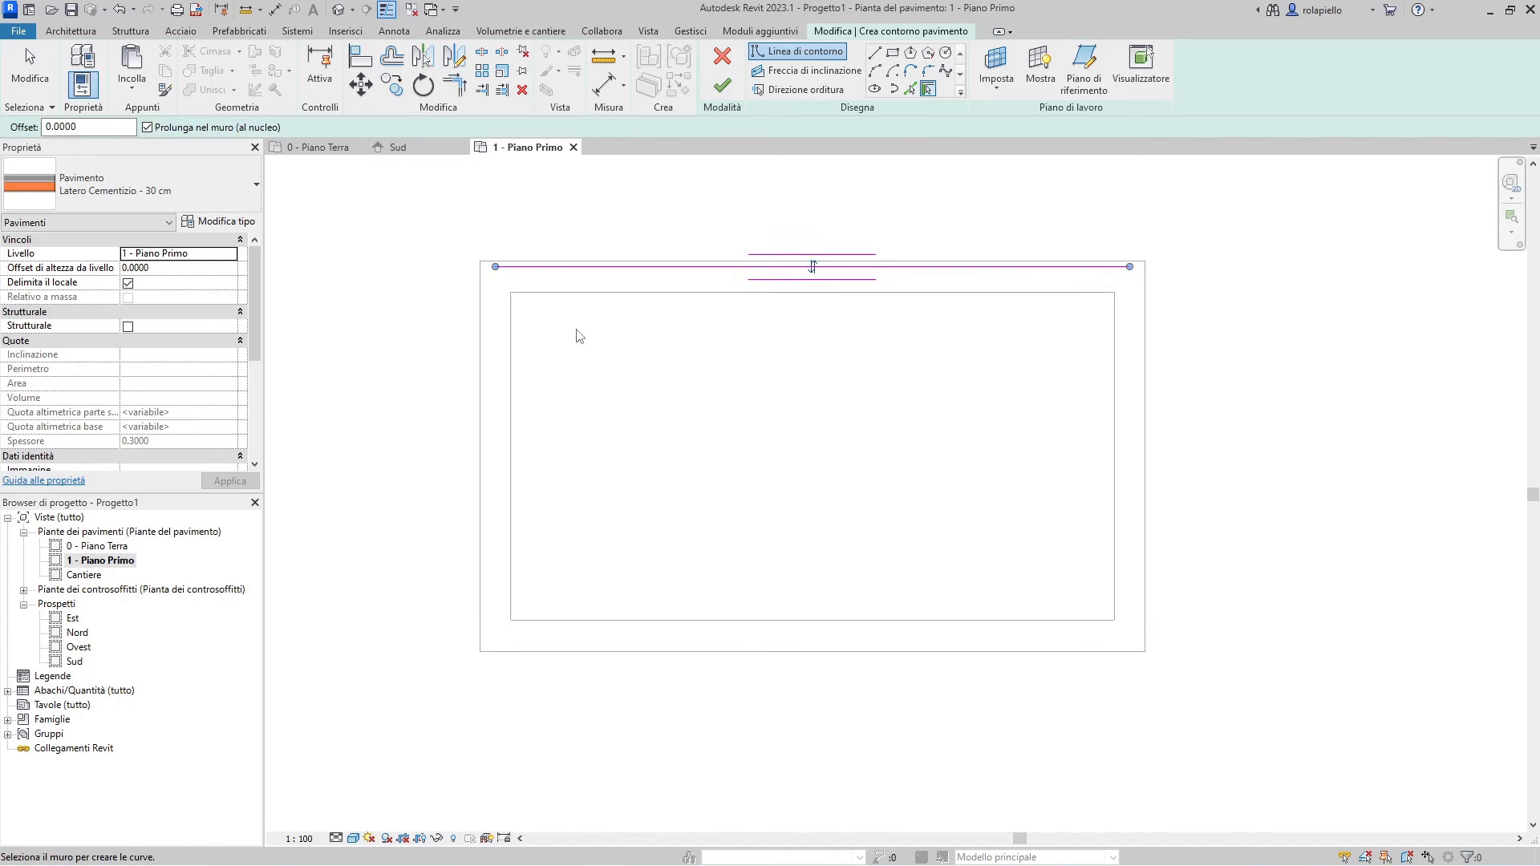
pyautogui.click(489, 341)
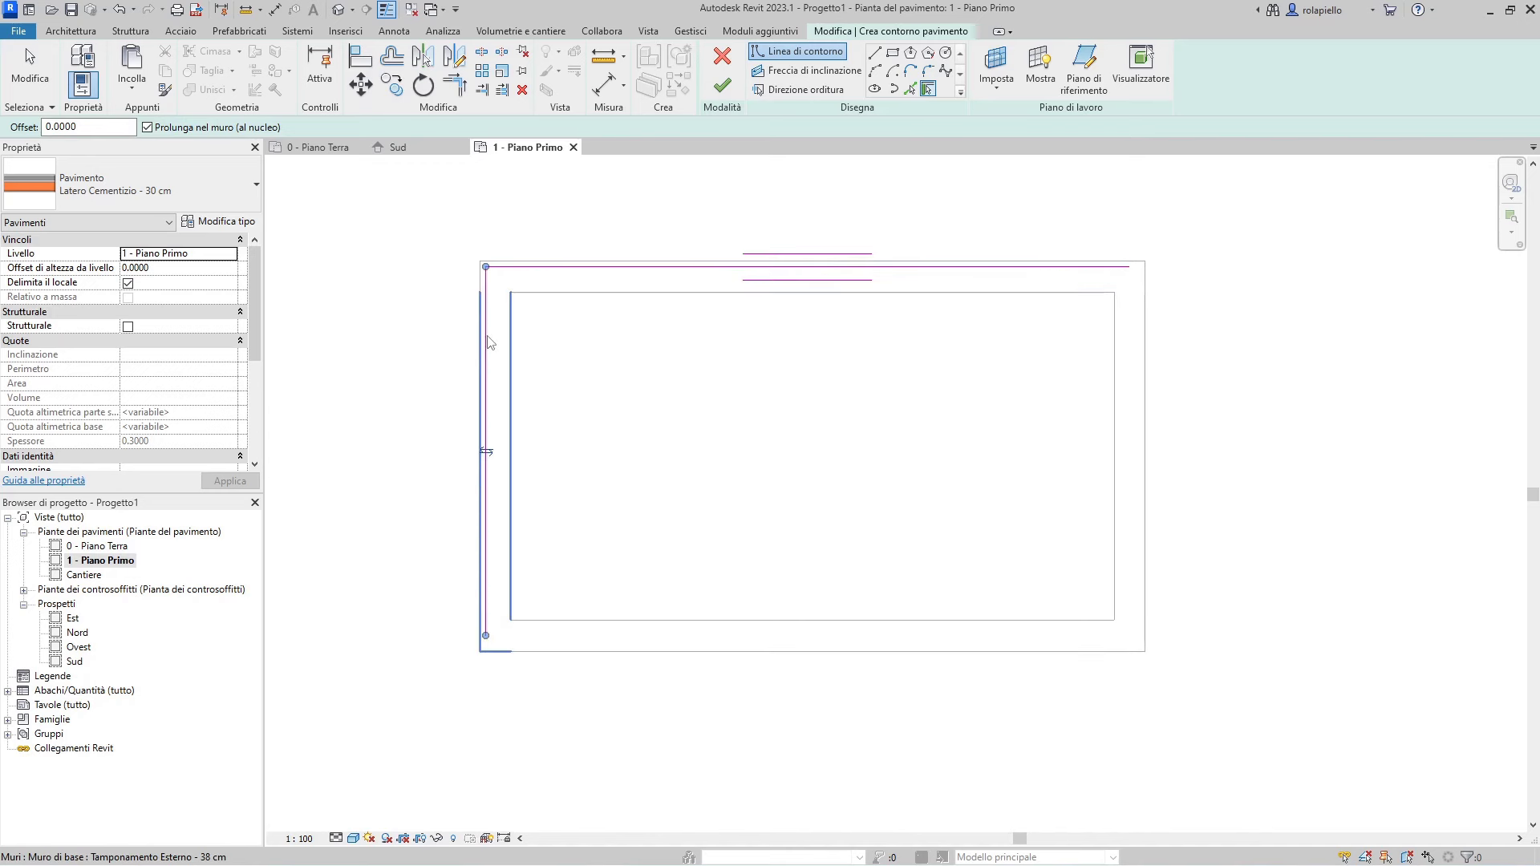
pyautogui.click(537, 640)
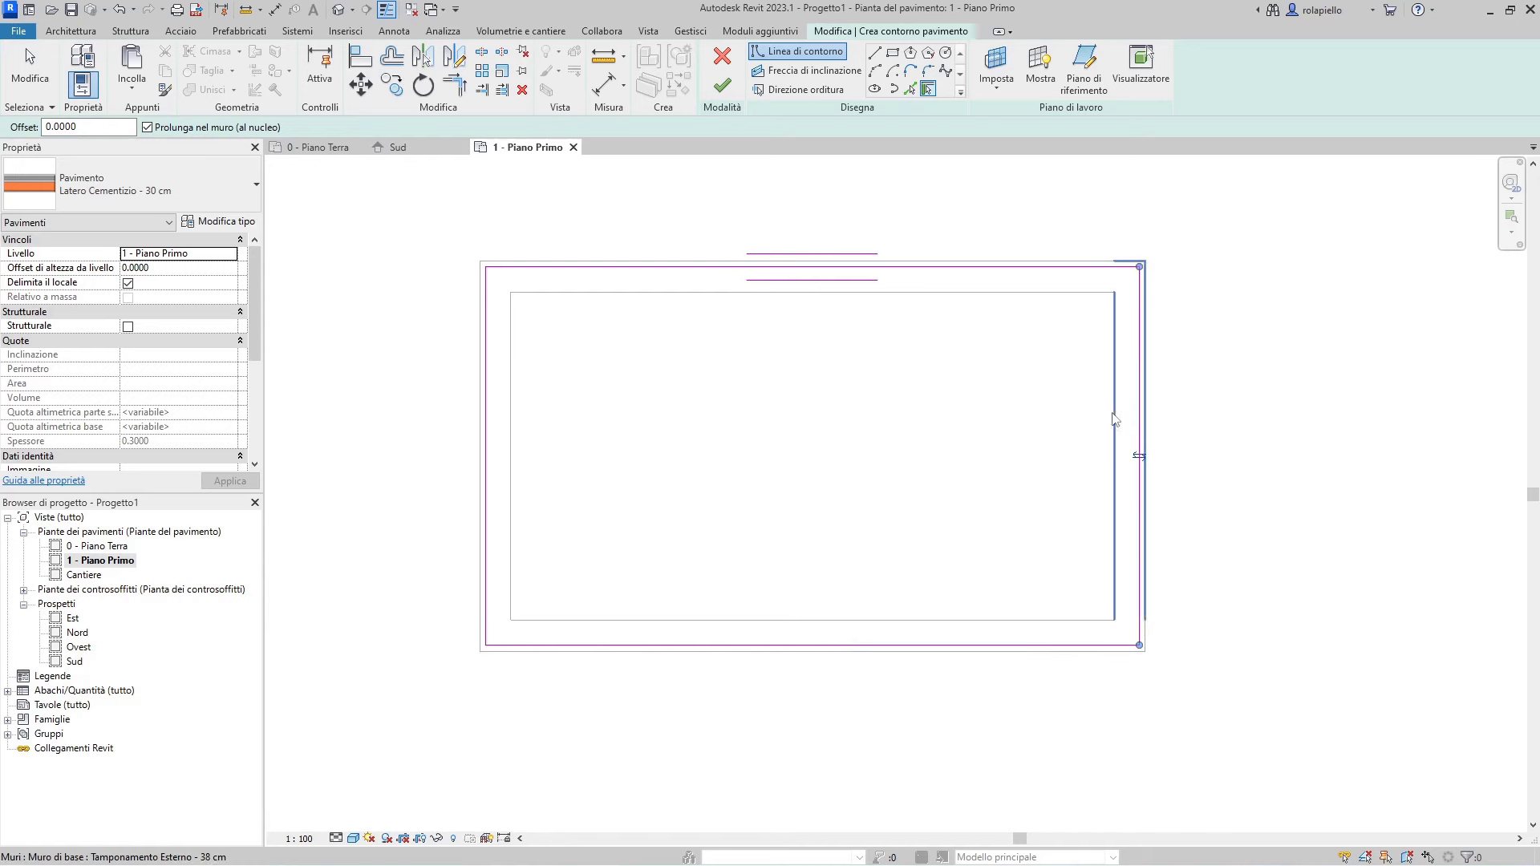
pyautogui.click(1115, 419)
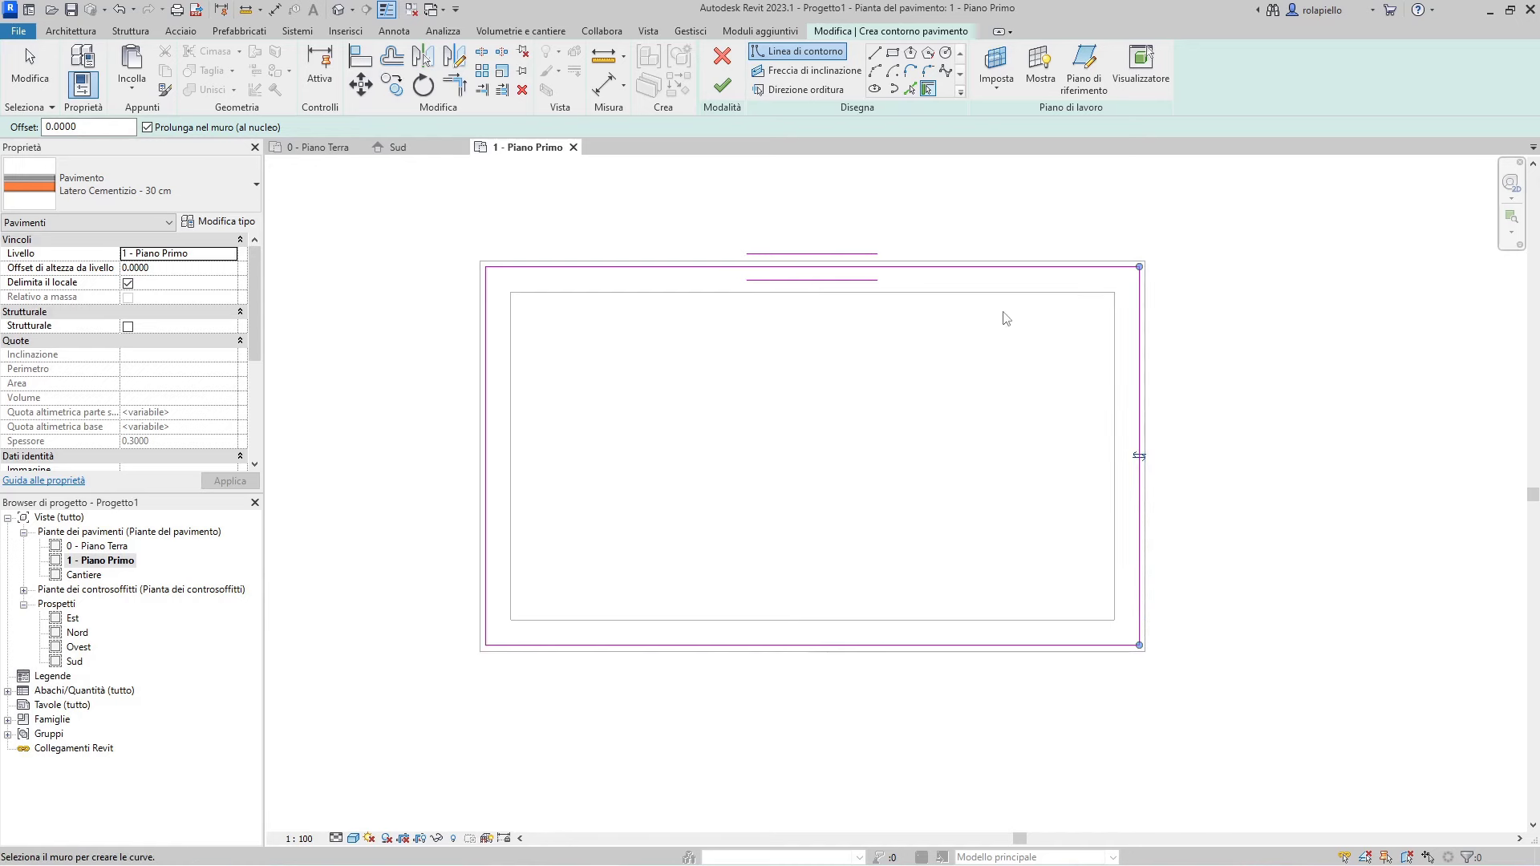
pyautogui.click(723, 86)
pyautogui.click(831, 451)
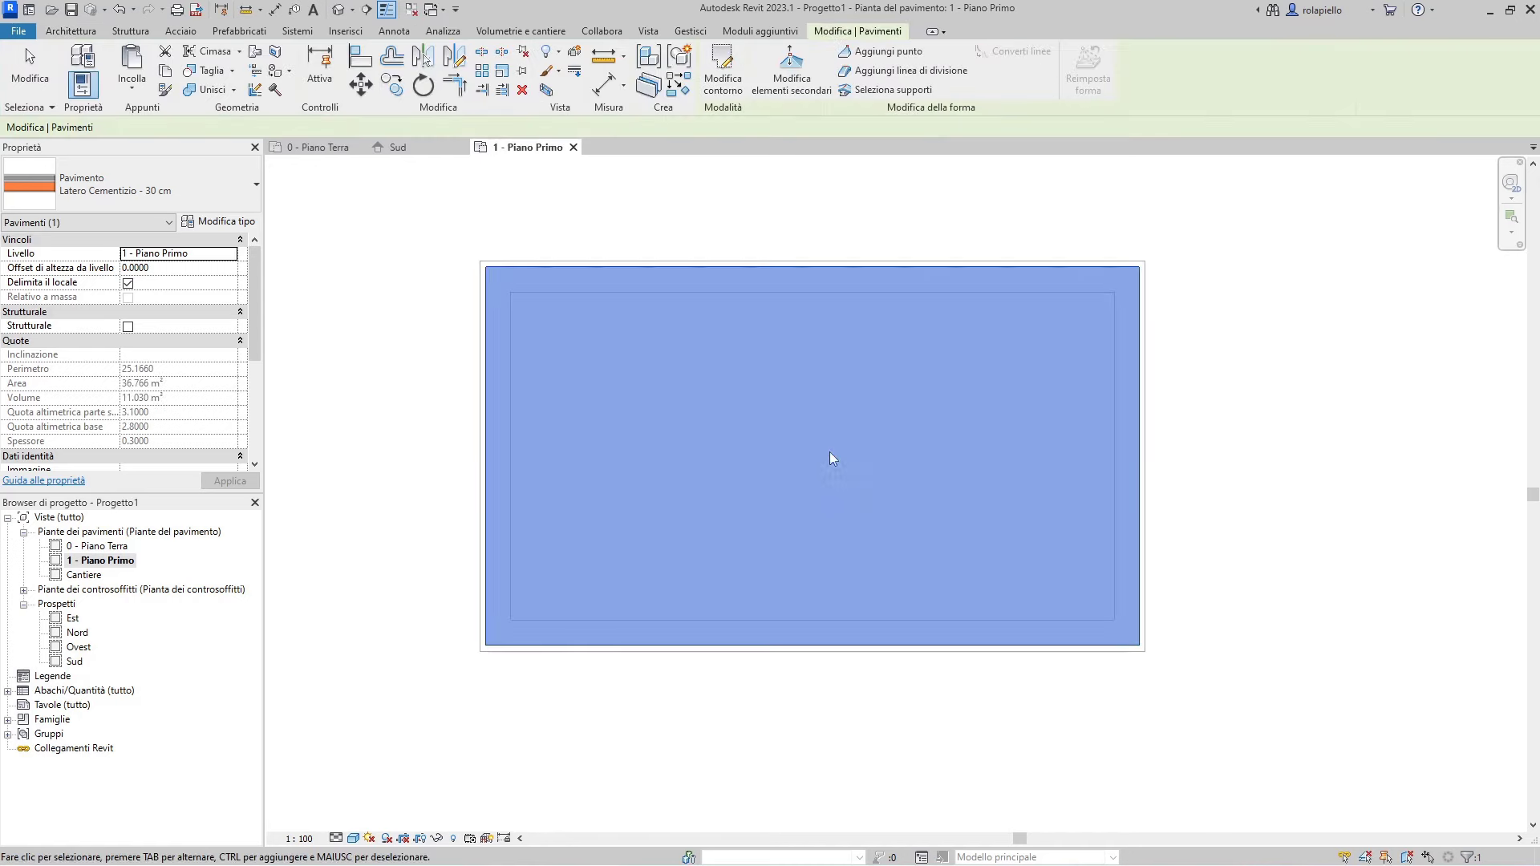
# - Copy the four 0 - Piano Terra walls and paste them aligned to level 1 - Piano Primo
pyautogui.click(398, 213)
pyautogui.click(317, 146)
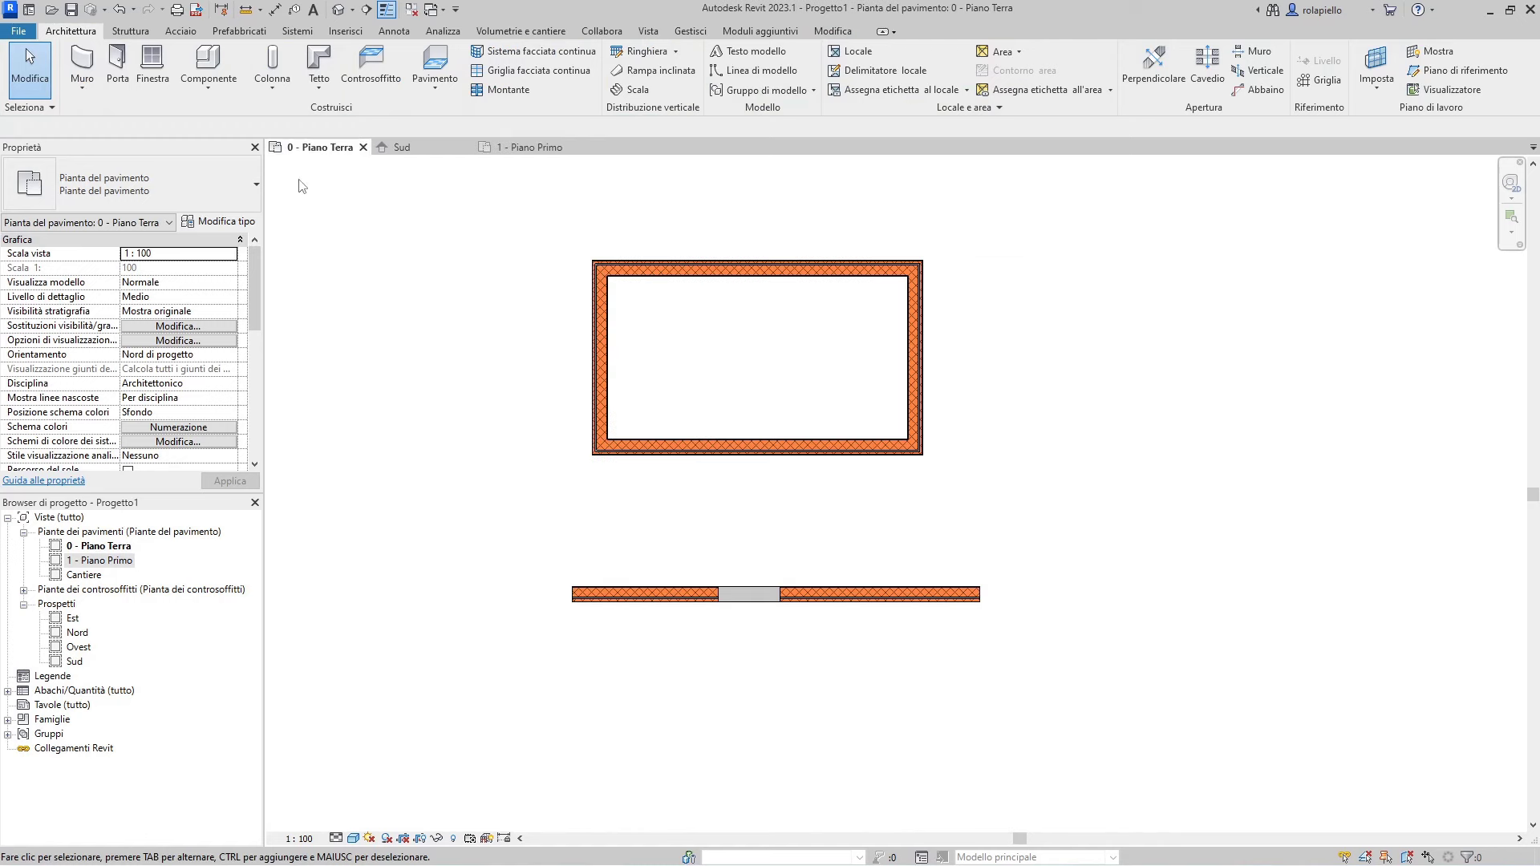
pyautogui.moveTo(574, 244); pyautogui.dragTo(966, 495)
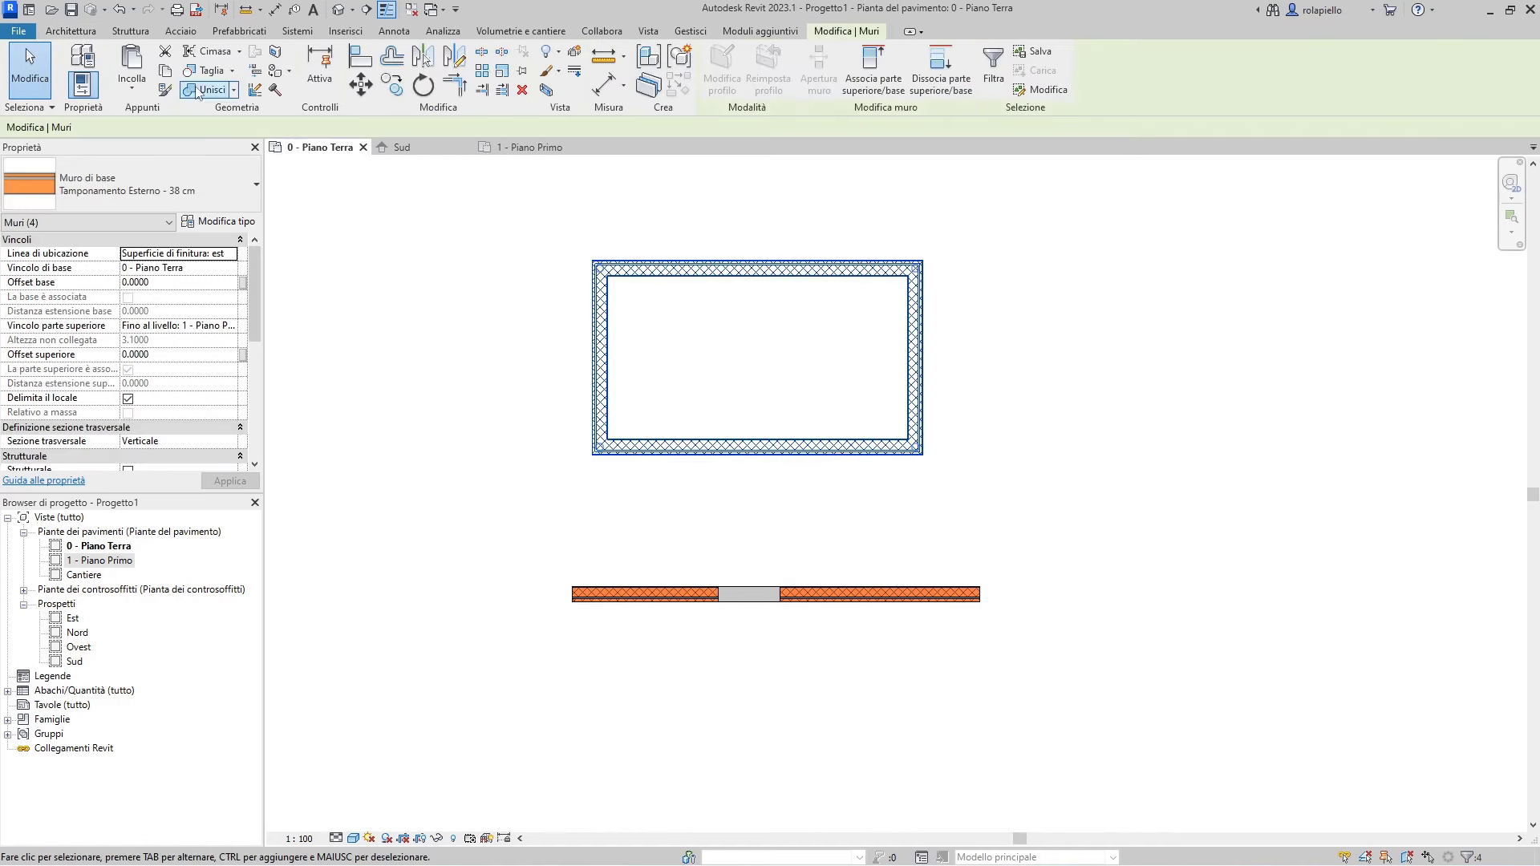
pyautogui.click(165, 70)
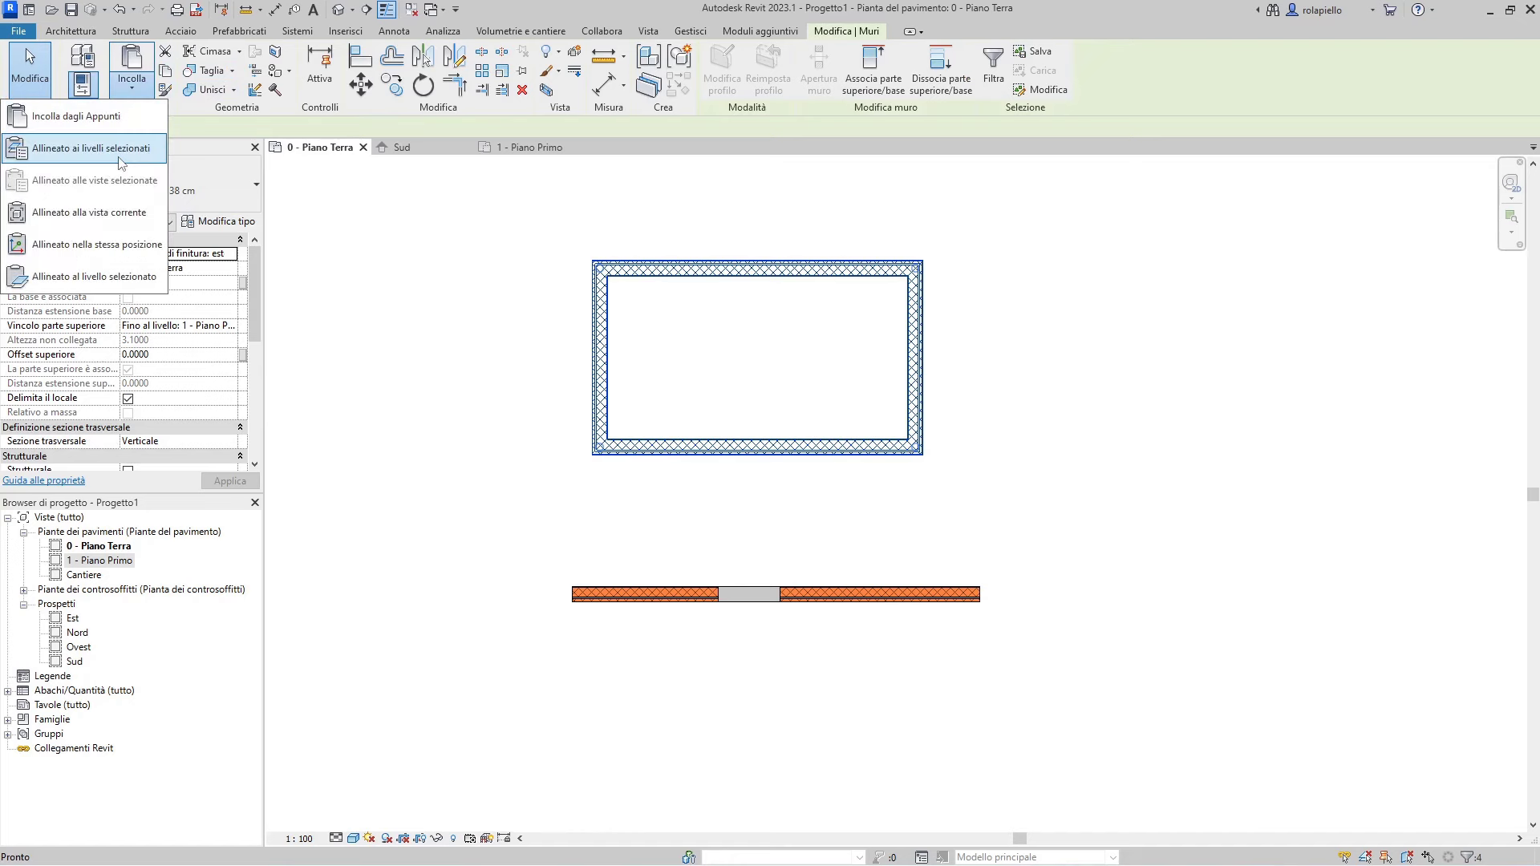
pyautogui.click(122, 163)
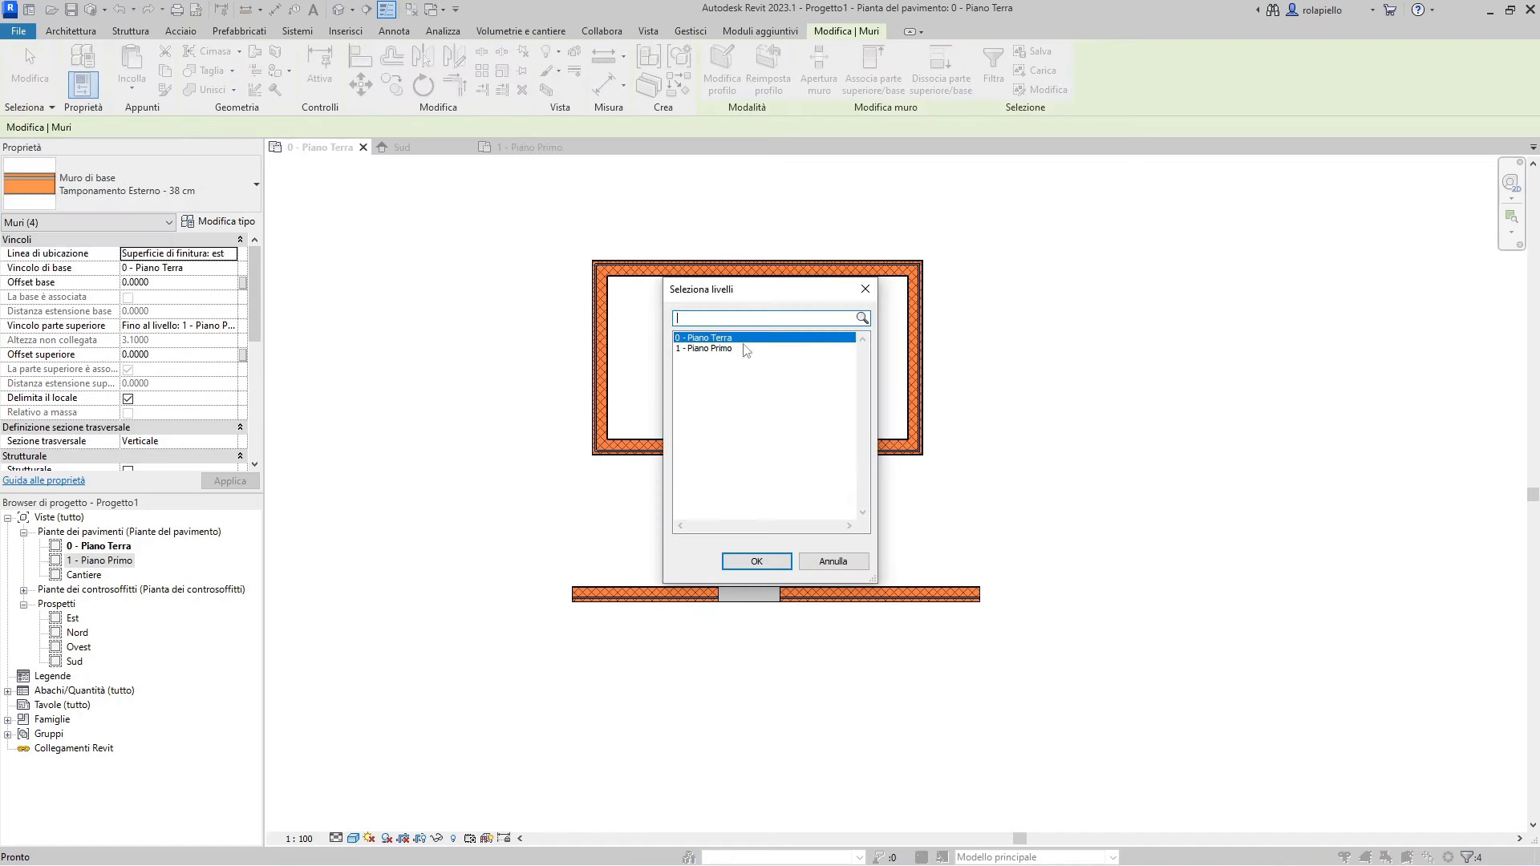
pyautogui.click(722, 349)
pyautogui.click(756, 561)
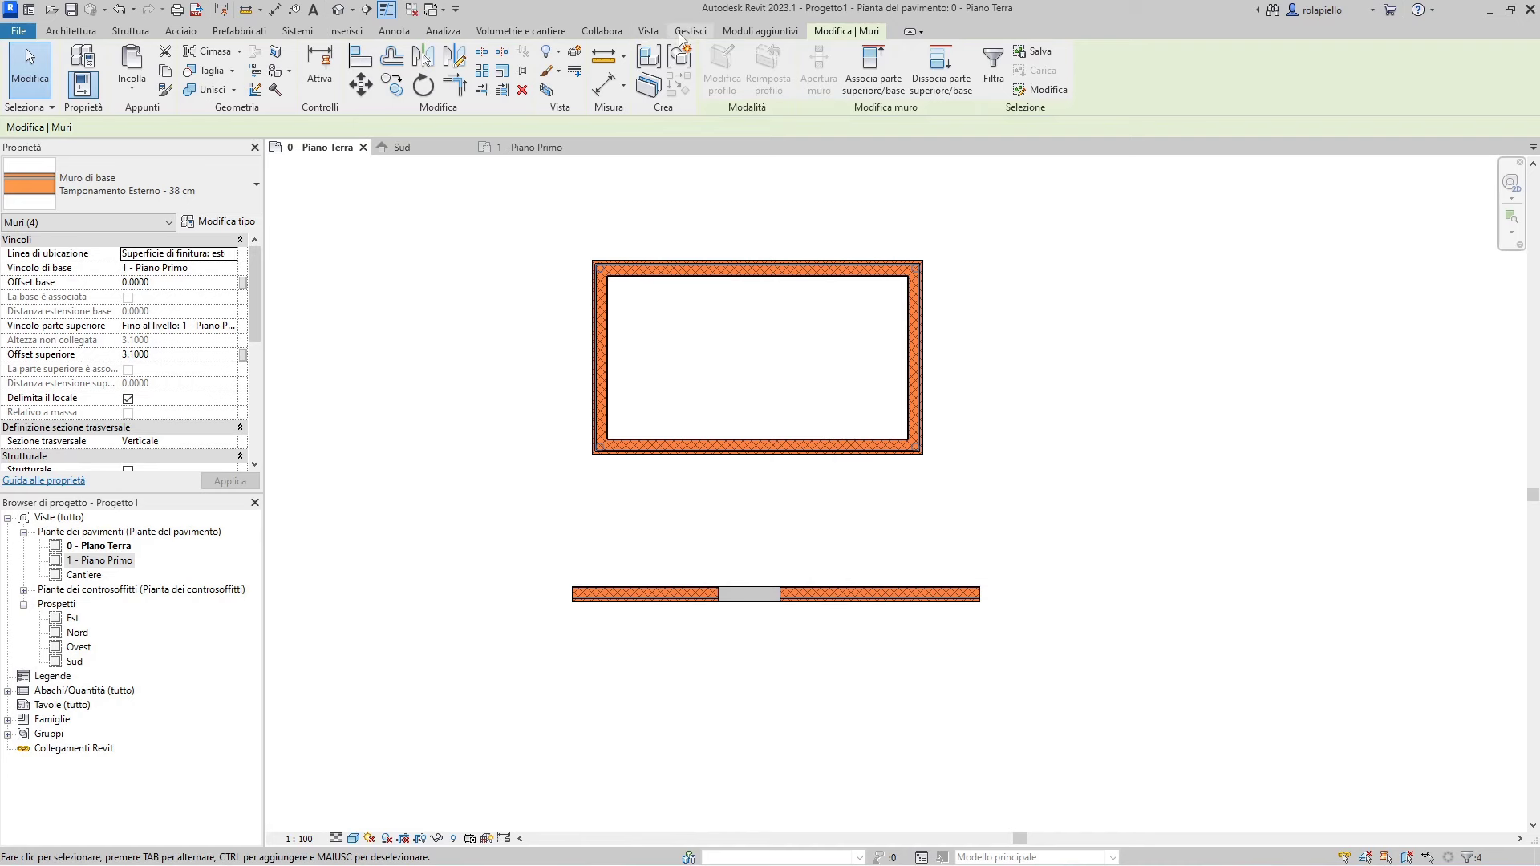
# - Draw a horizontal section line across the building from its left side to its right side
pyautogui.click(652, 35)
pyautogui.click(640, 68)
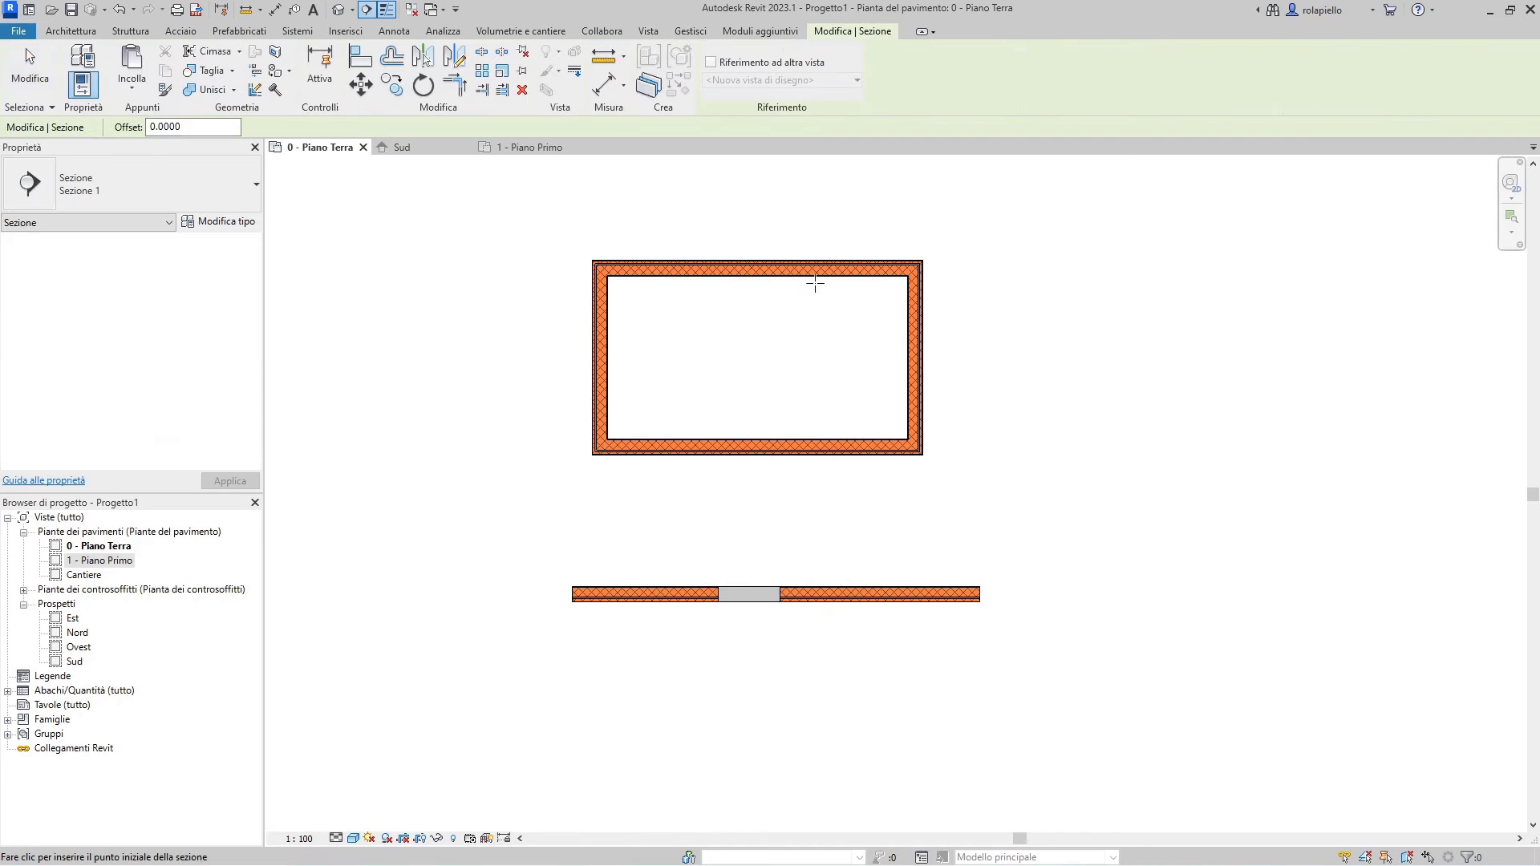
pyautogui.click(498, 356)
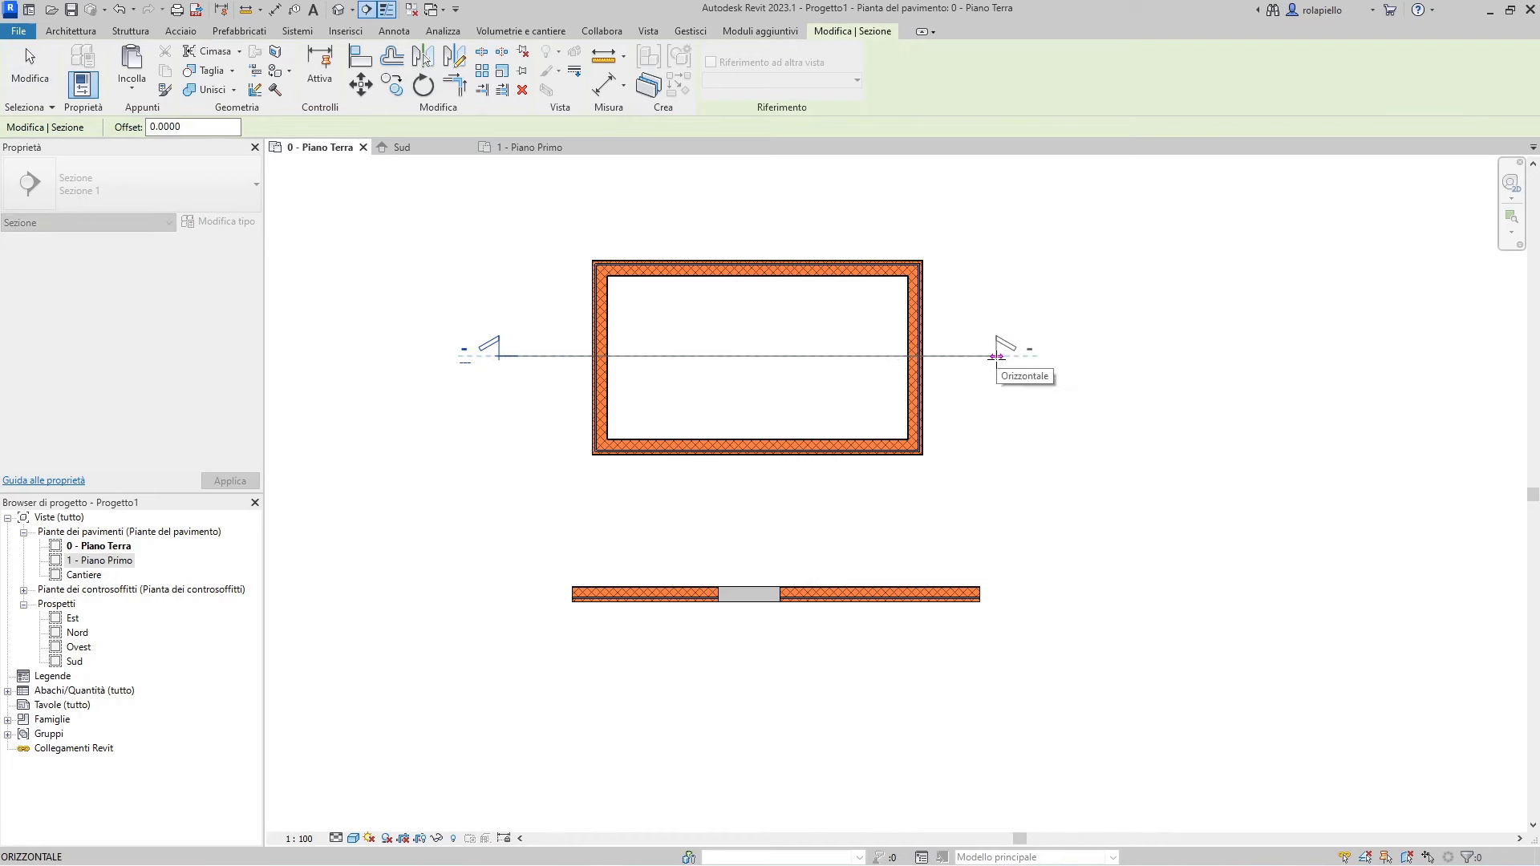
pyautogui.click(996, 356)
pyautogui.press('Escape')
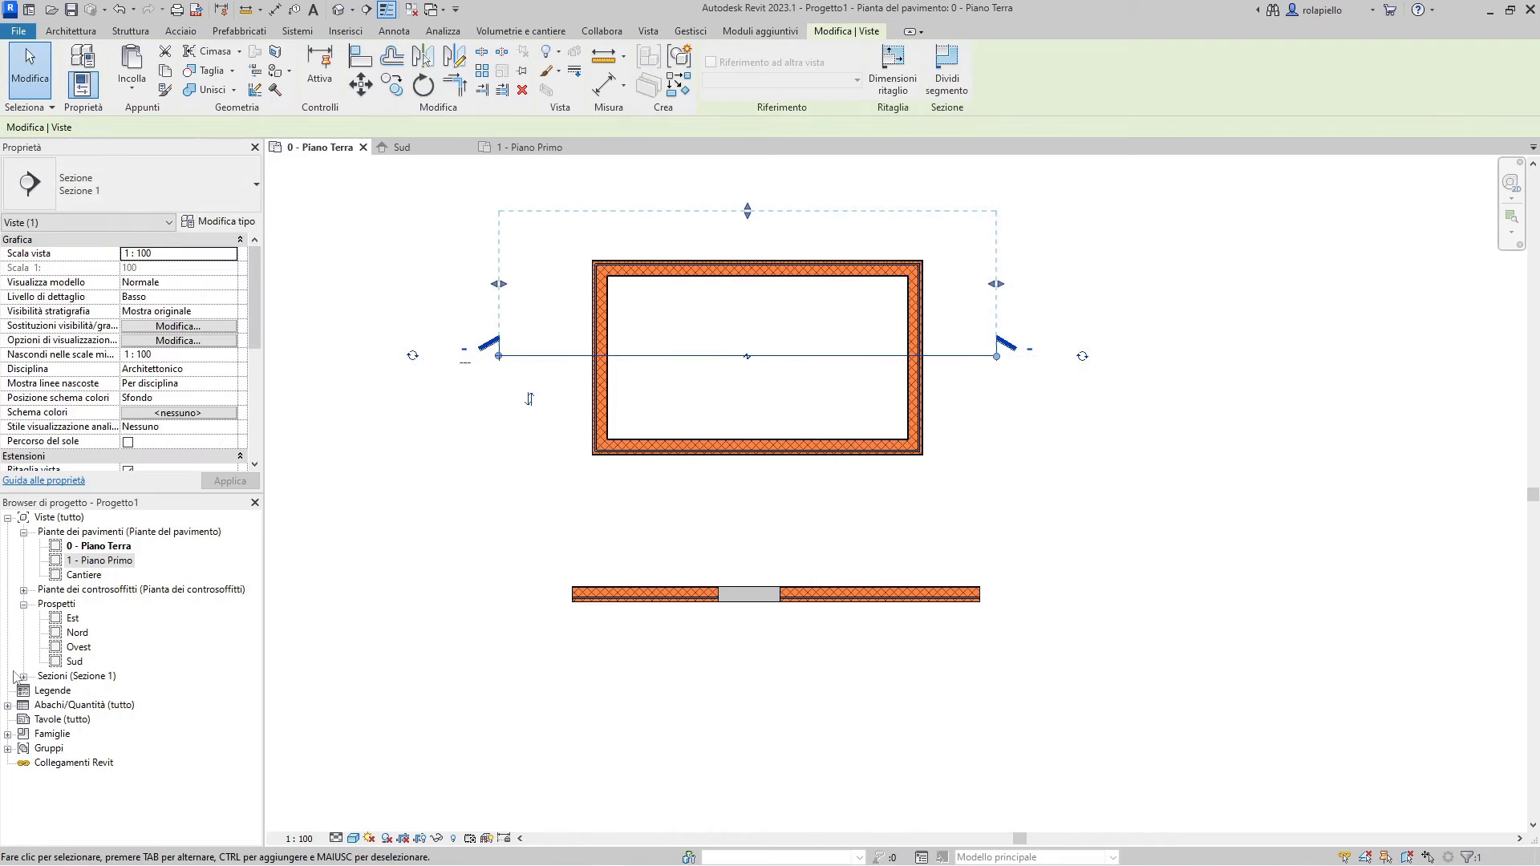
# - Open the new Sezione 1 view and set its detail level to Alto
pyautogui.click(24, 676)
pyautogui.doubleClick(87, 691)
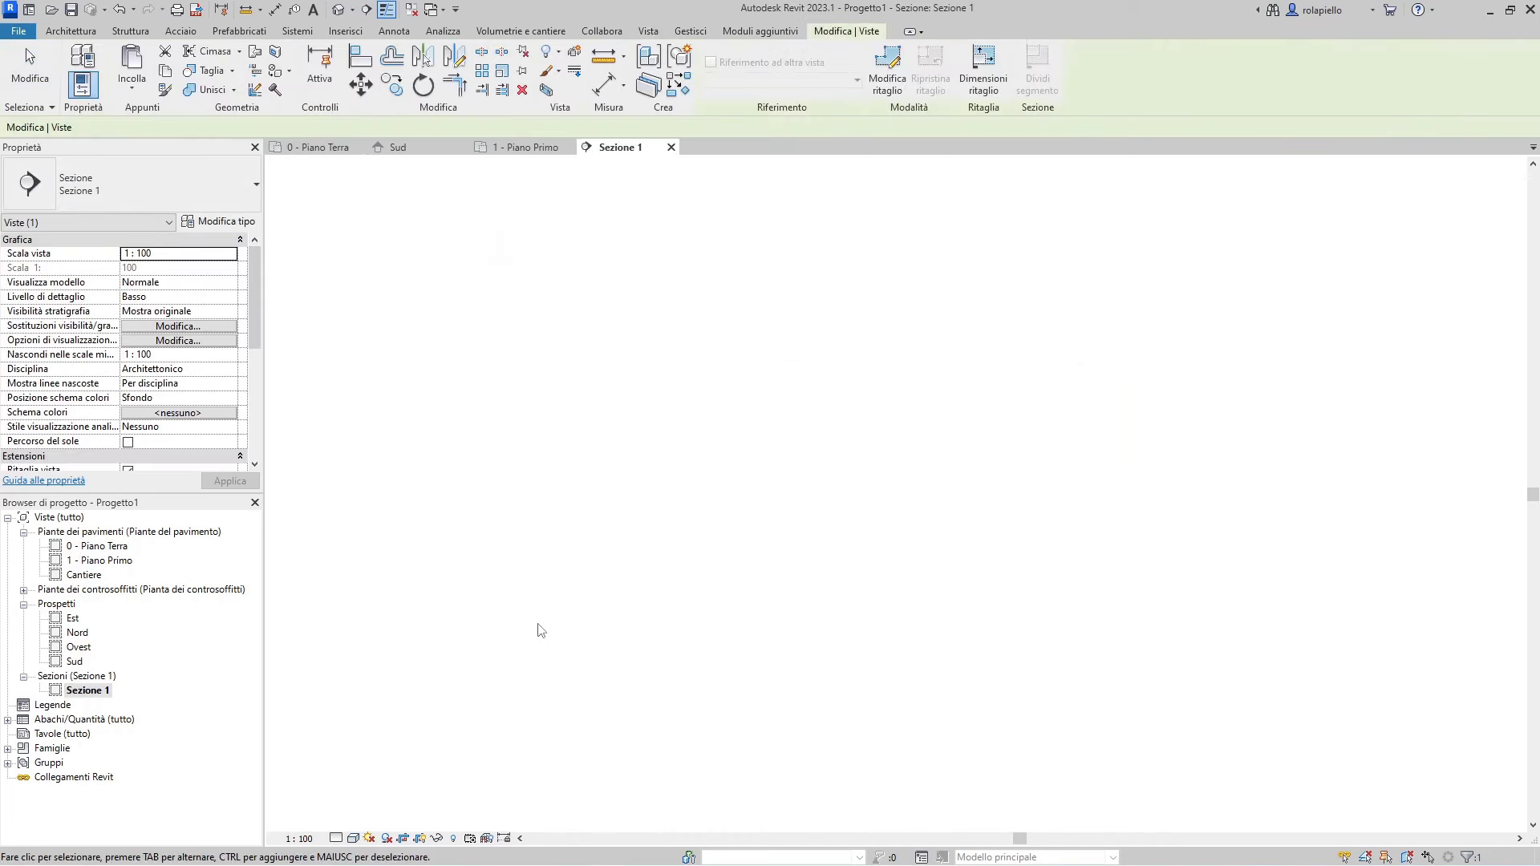
pyautogui.click(336, 838)
# - Set Sezione 1 to the Ombreggiato visual style and zoom into the wall–floor junction
pyautogui.click(354, 838)
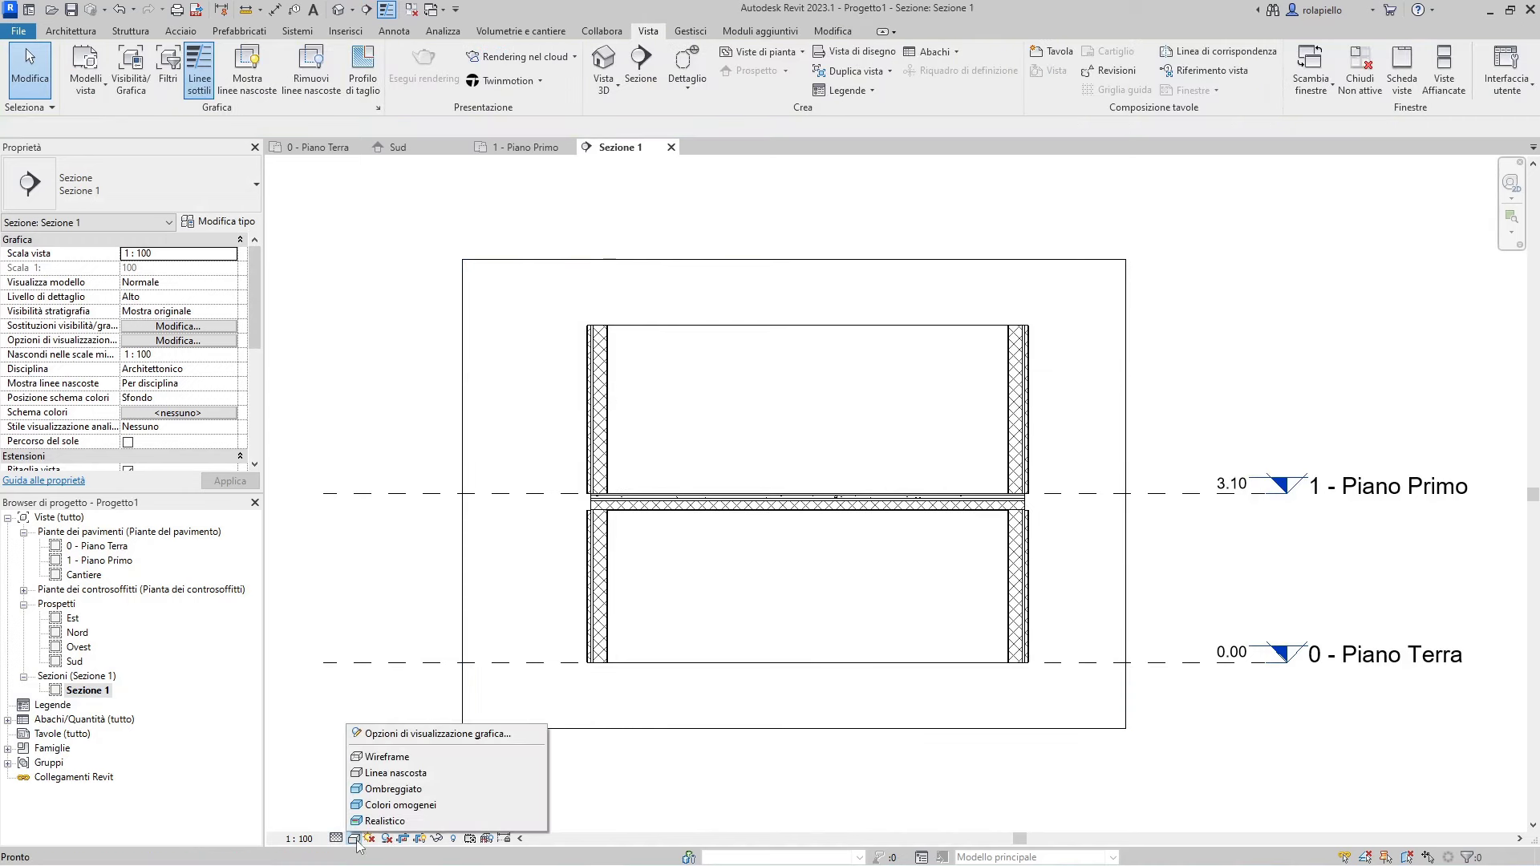
pyautogui.click(393, 788)
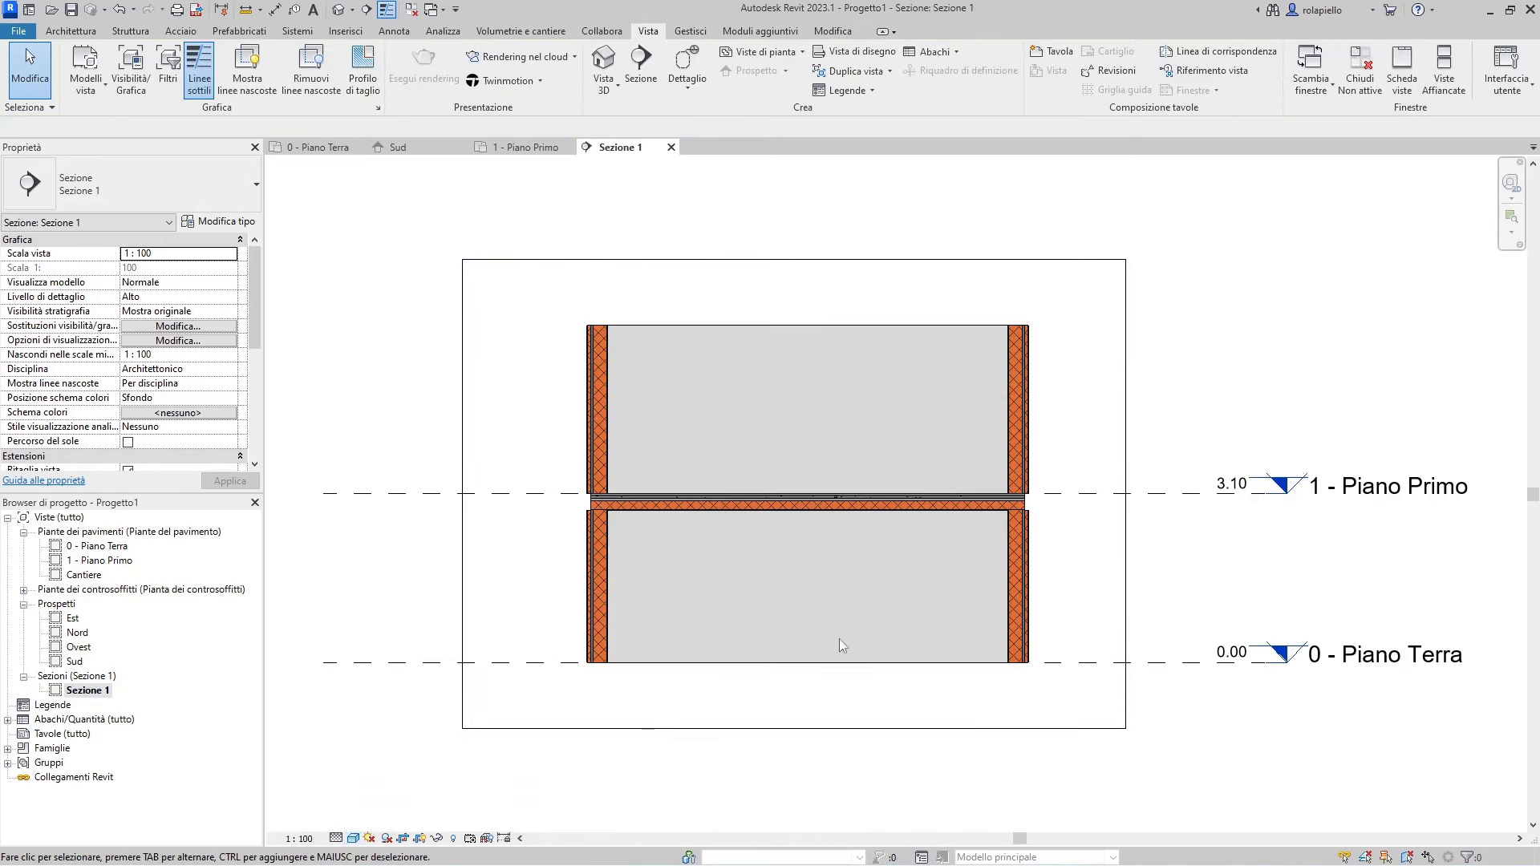
pyautogui.scroll(3, 615, 555)
pyautogui.scroll(1, 617, 513)
pyautogui.scroll(2, 590, 468)
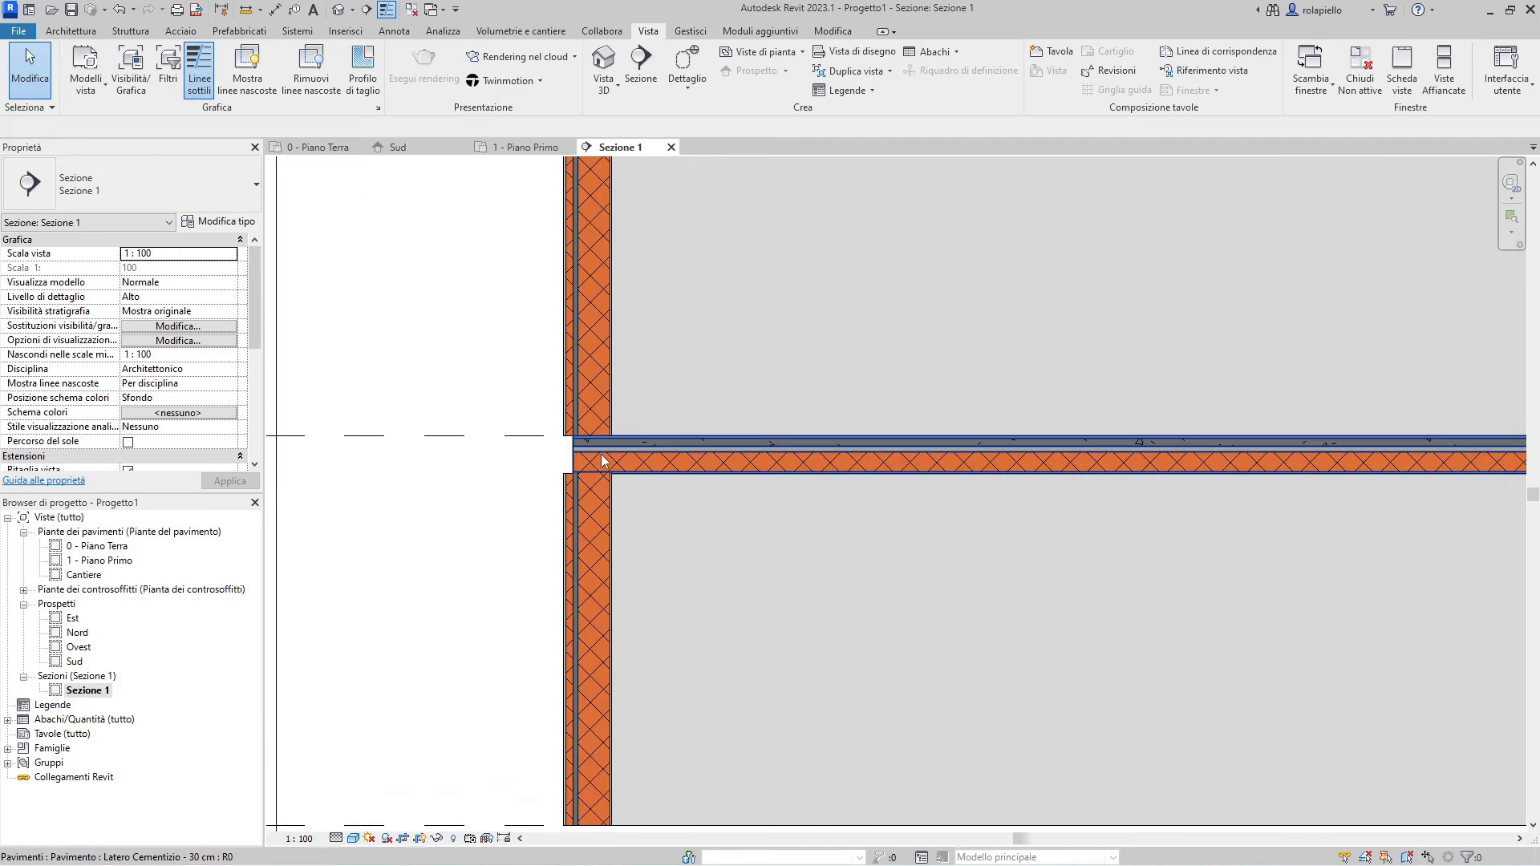
pyautogui.scroll(-2, 563, 517)
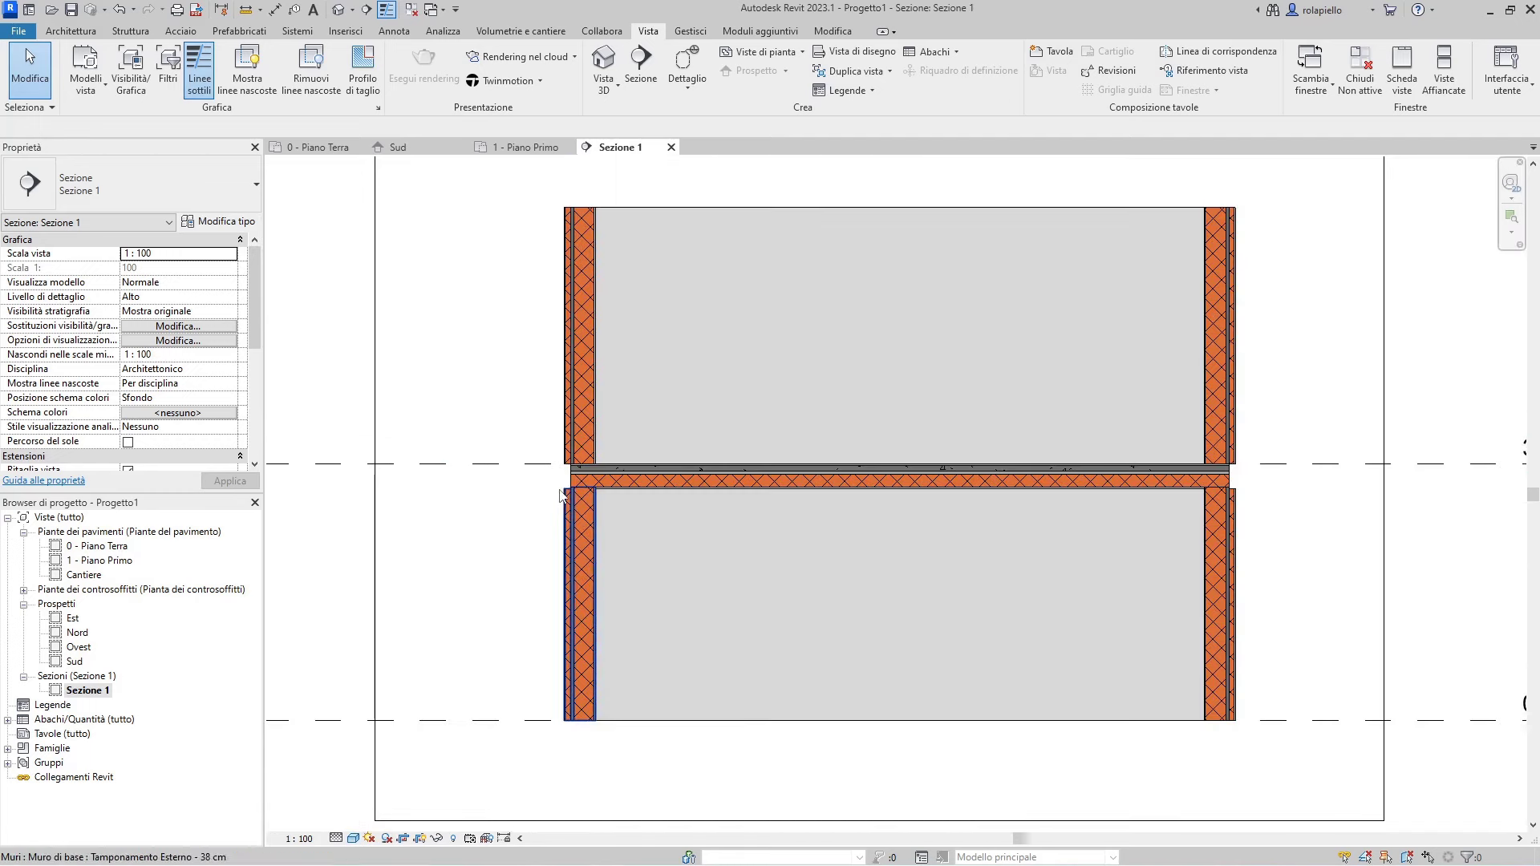
pyautogui.scroll(1, 562, 505)
pyautogui.scroll(1, 563, 514)
pyautogui.scroll(1, 563, 514)
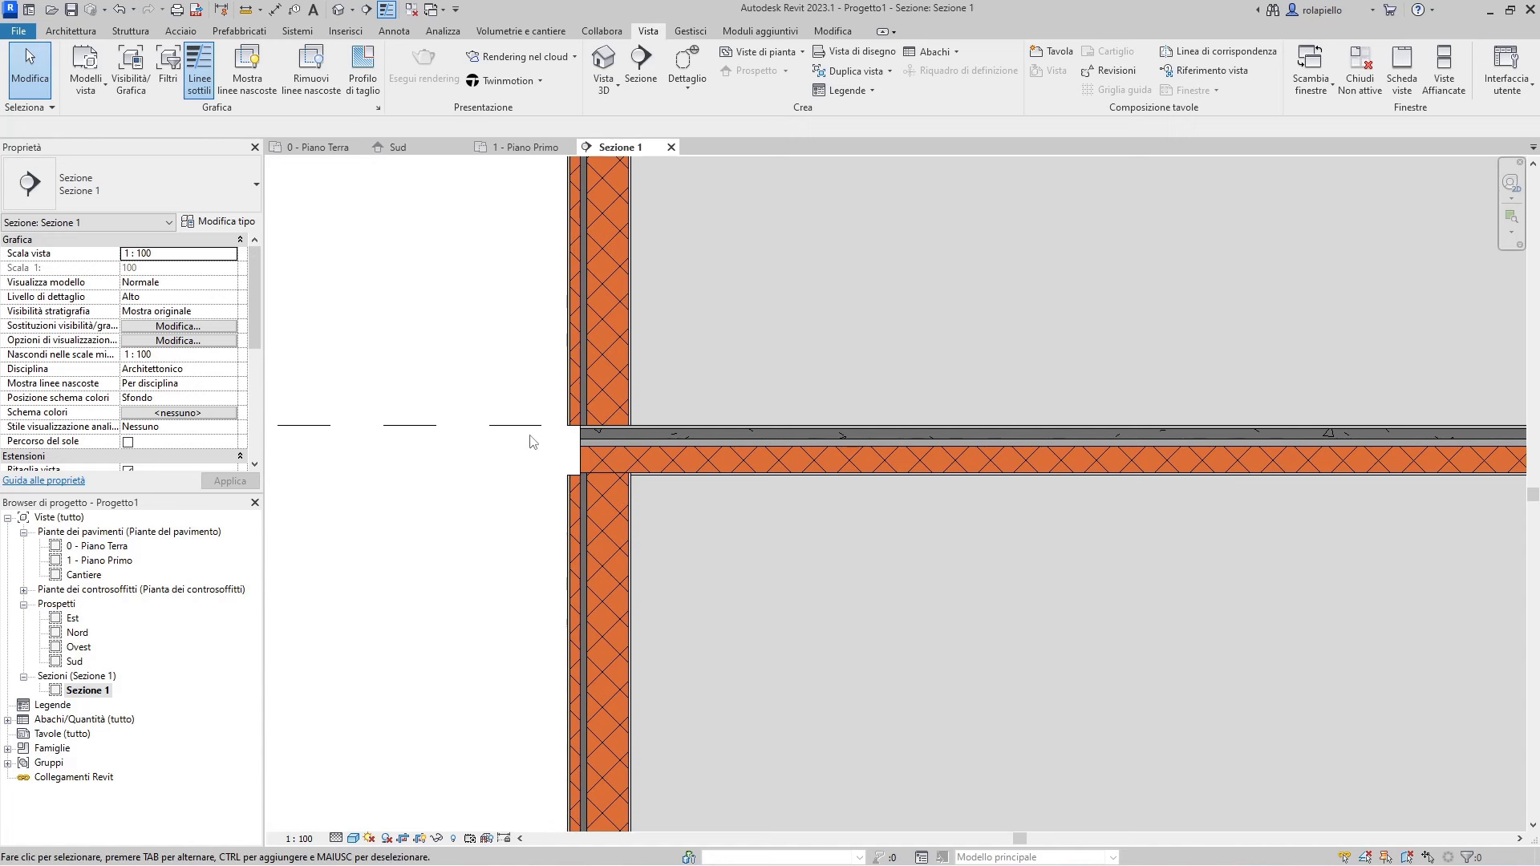
# - Open the layer structure of the upper wall's Tamponamento Esterno - 38 cm type
pyautogui.click(628, 416)
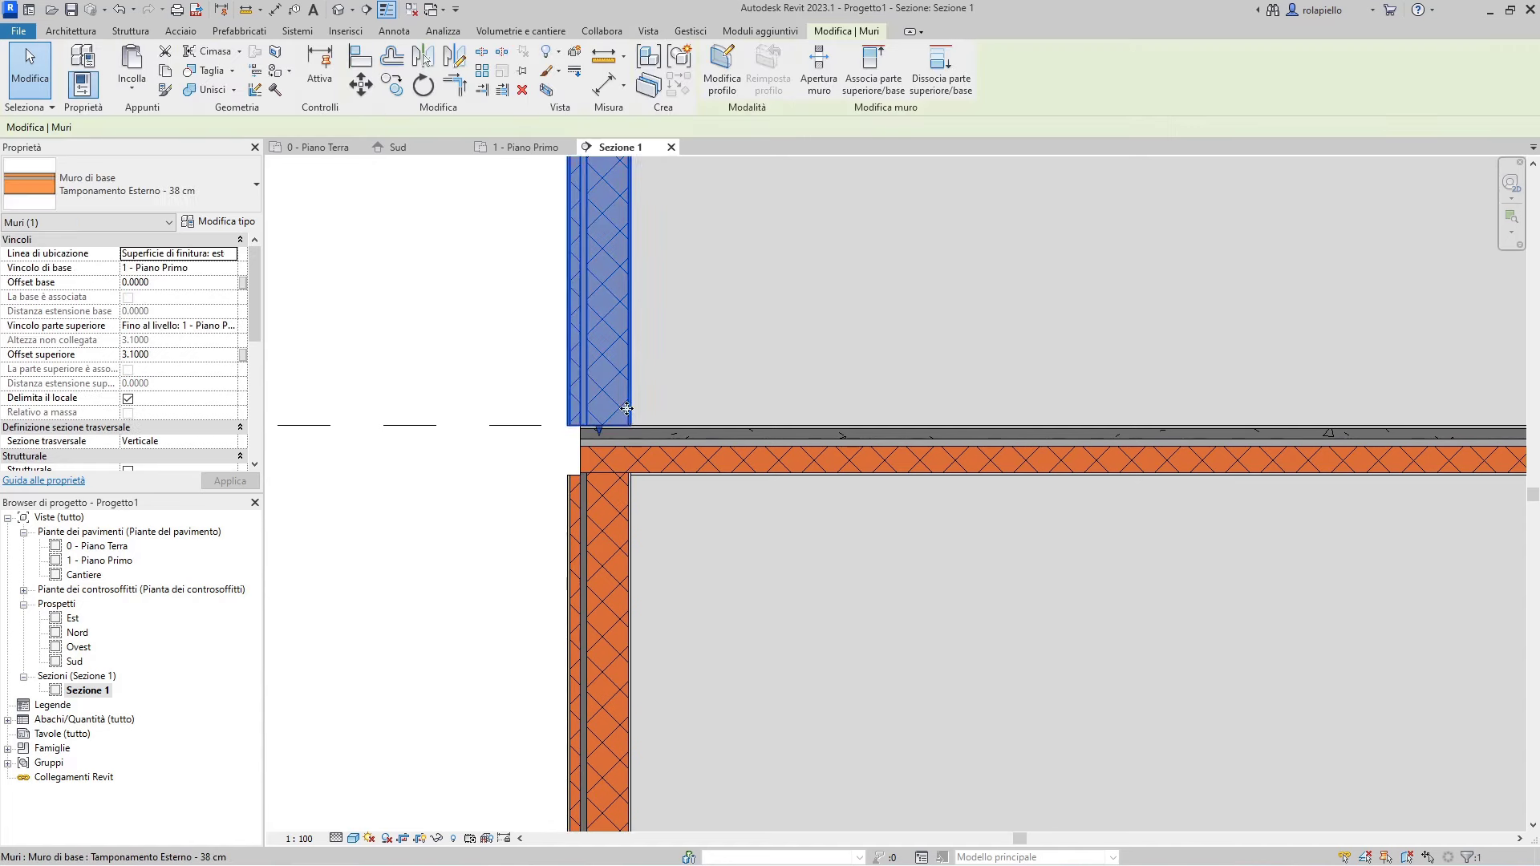
pyautogui.click(214, 227)
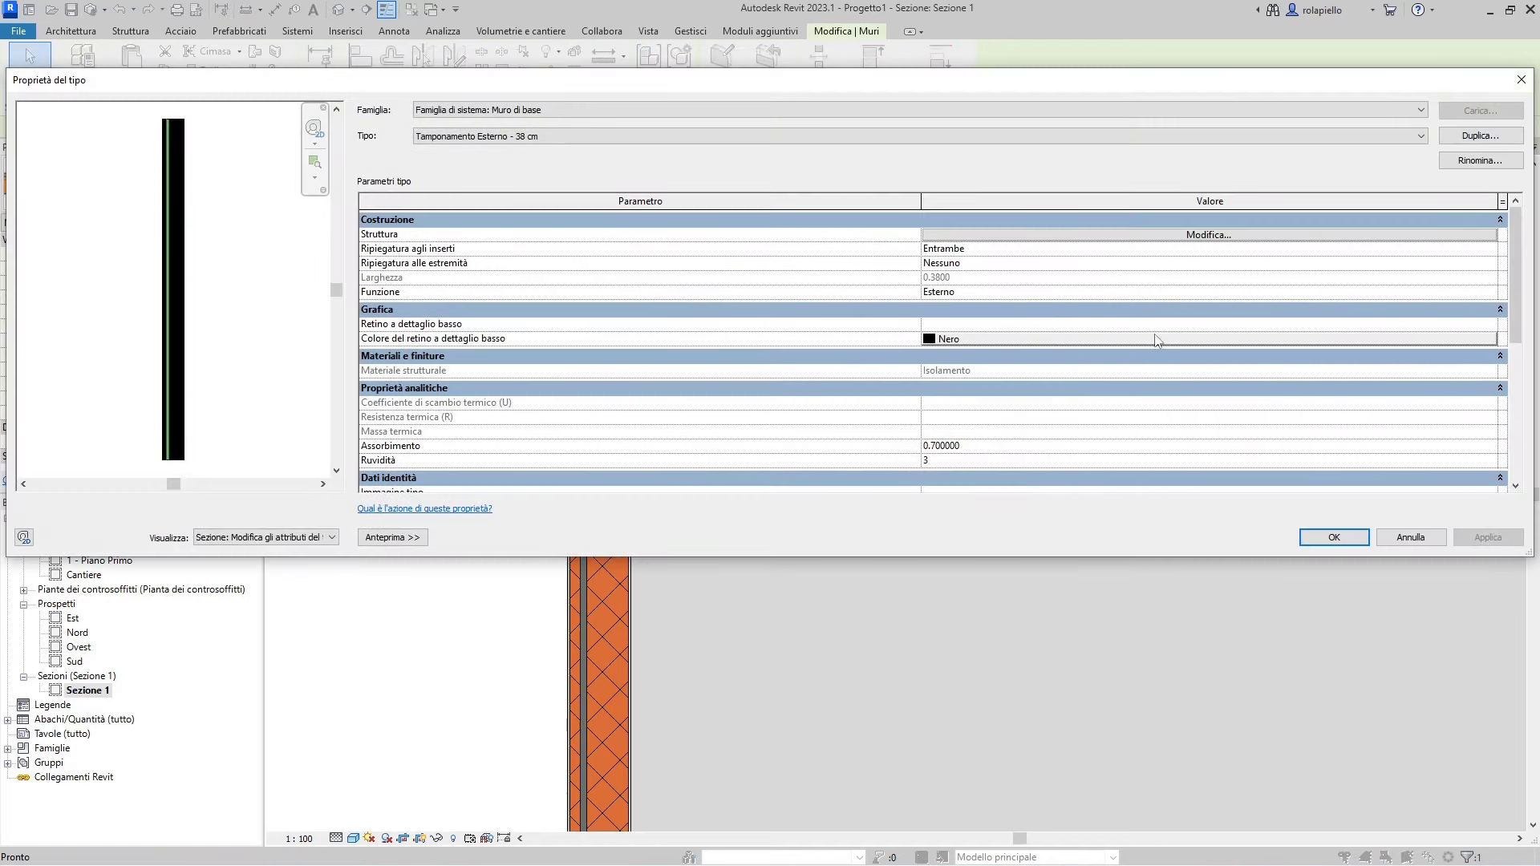
pyautogui.click(1209, 235)
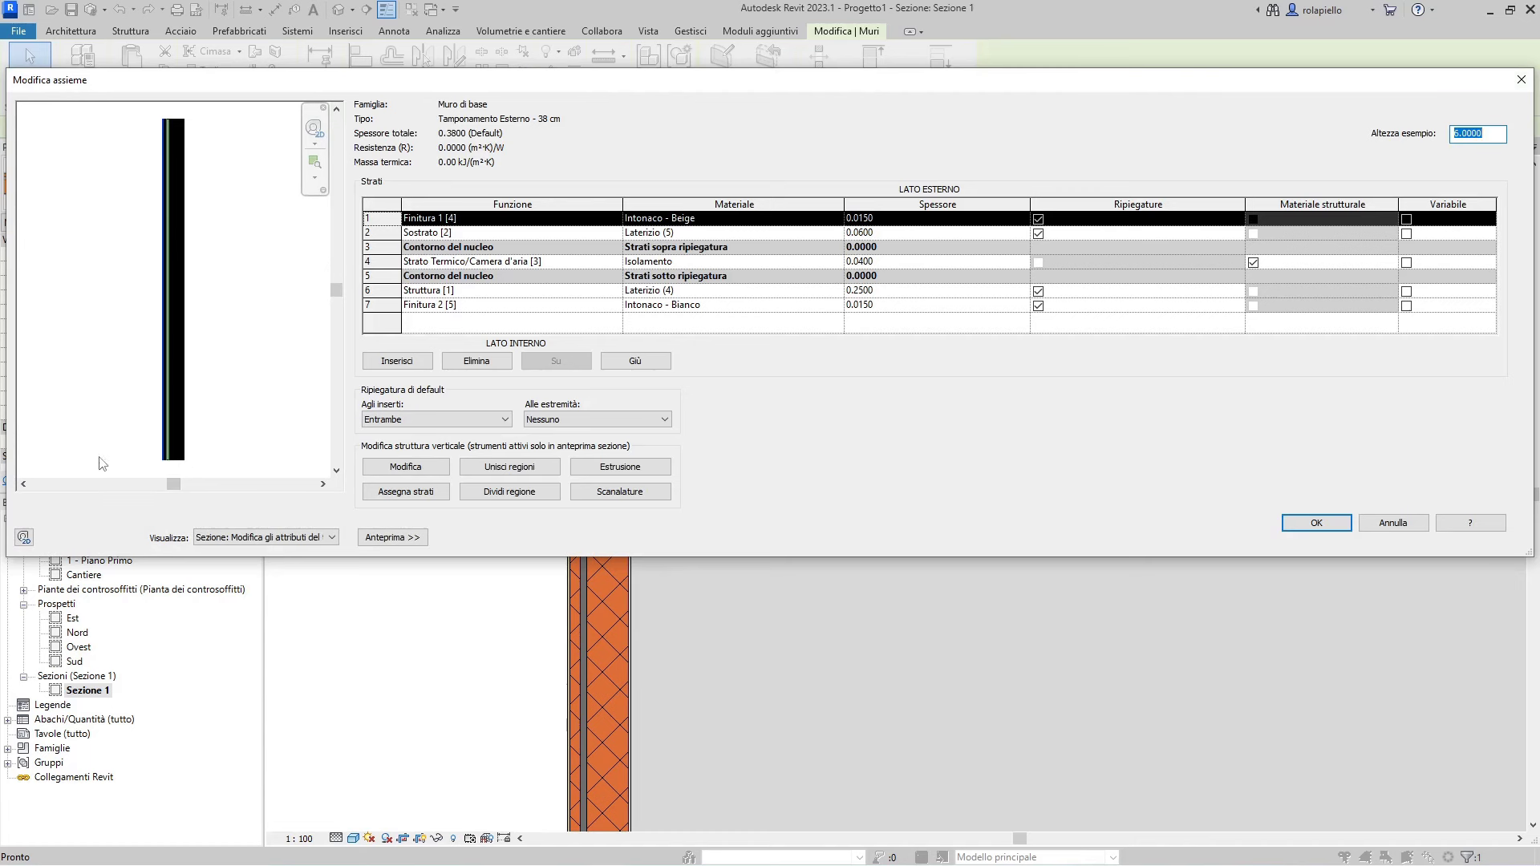
pyautogui.scroll(2, 172, 479)
pyautogui.scroll(2, 168, 475)
pyautogui.scroll(2, 160, 470)
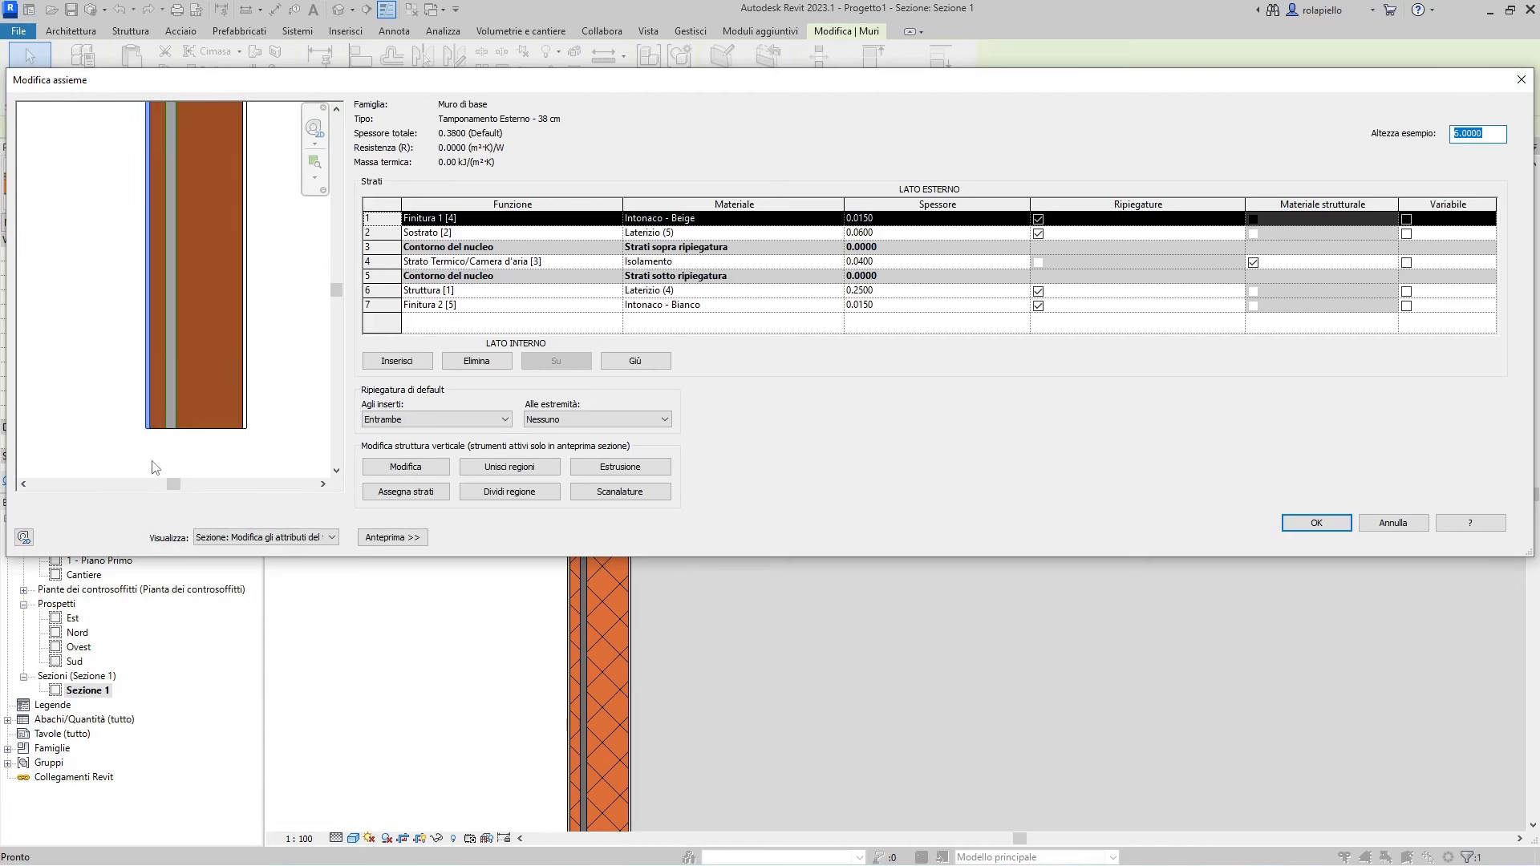
pyautogui.scroll(3, 164, 468)
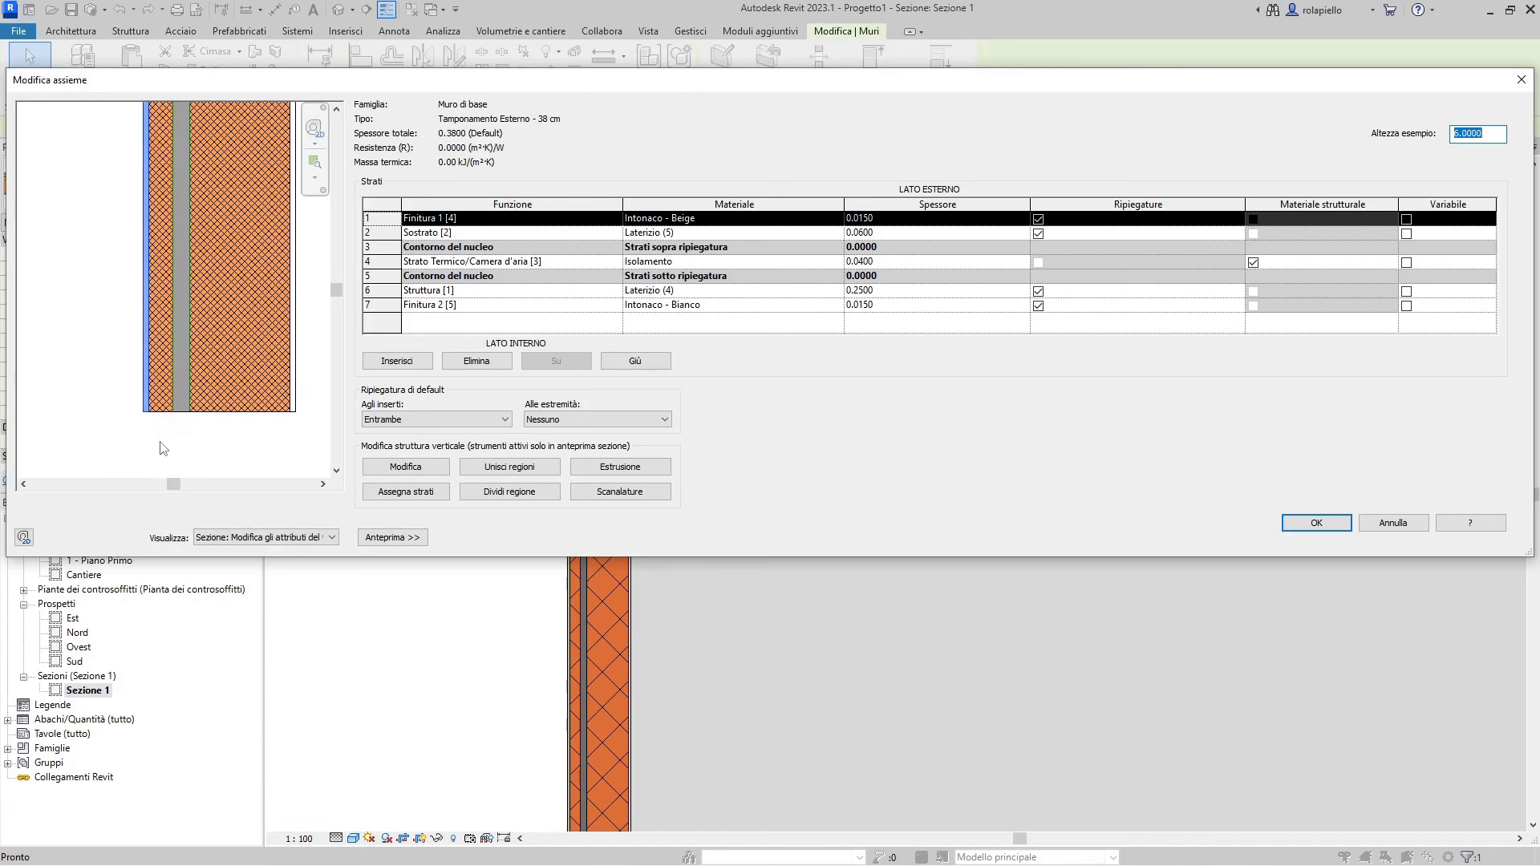
# - Unlock the outer layer's bottom edge and confirm both wall type dialogs
pyautogui.click(414, 470)
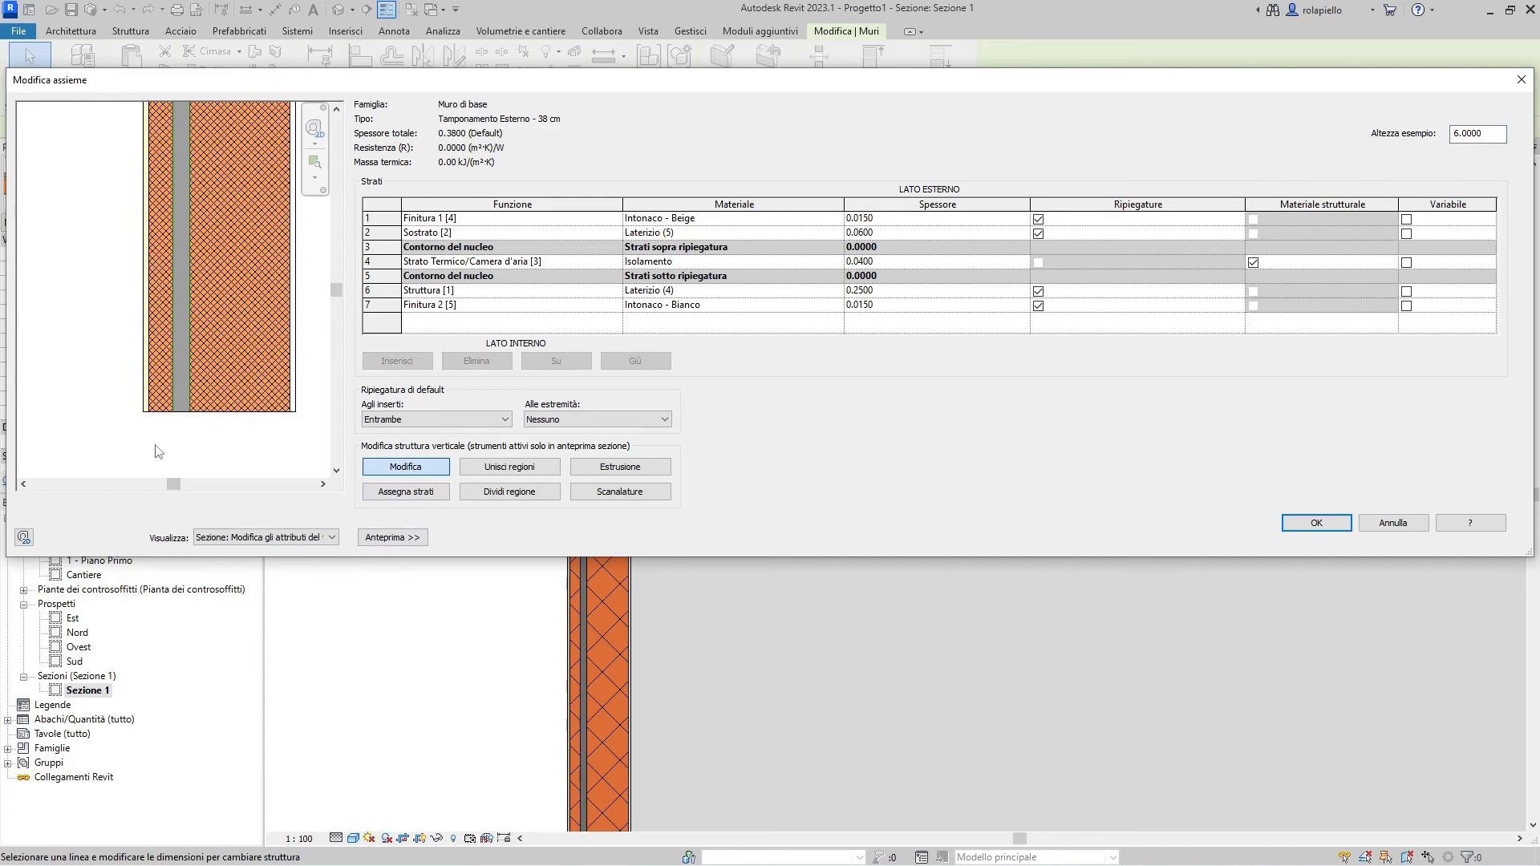
pyautogui.click(157, 413)
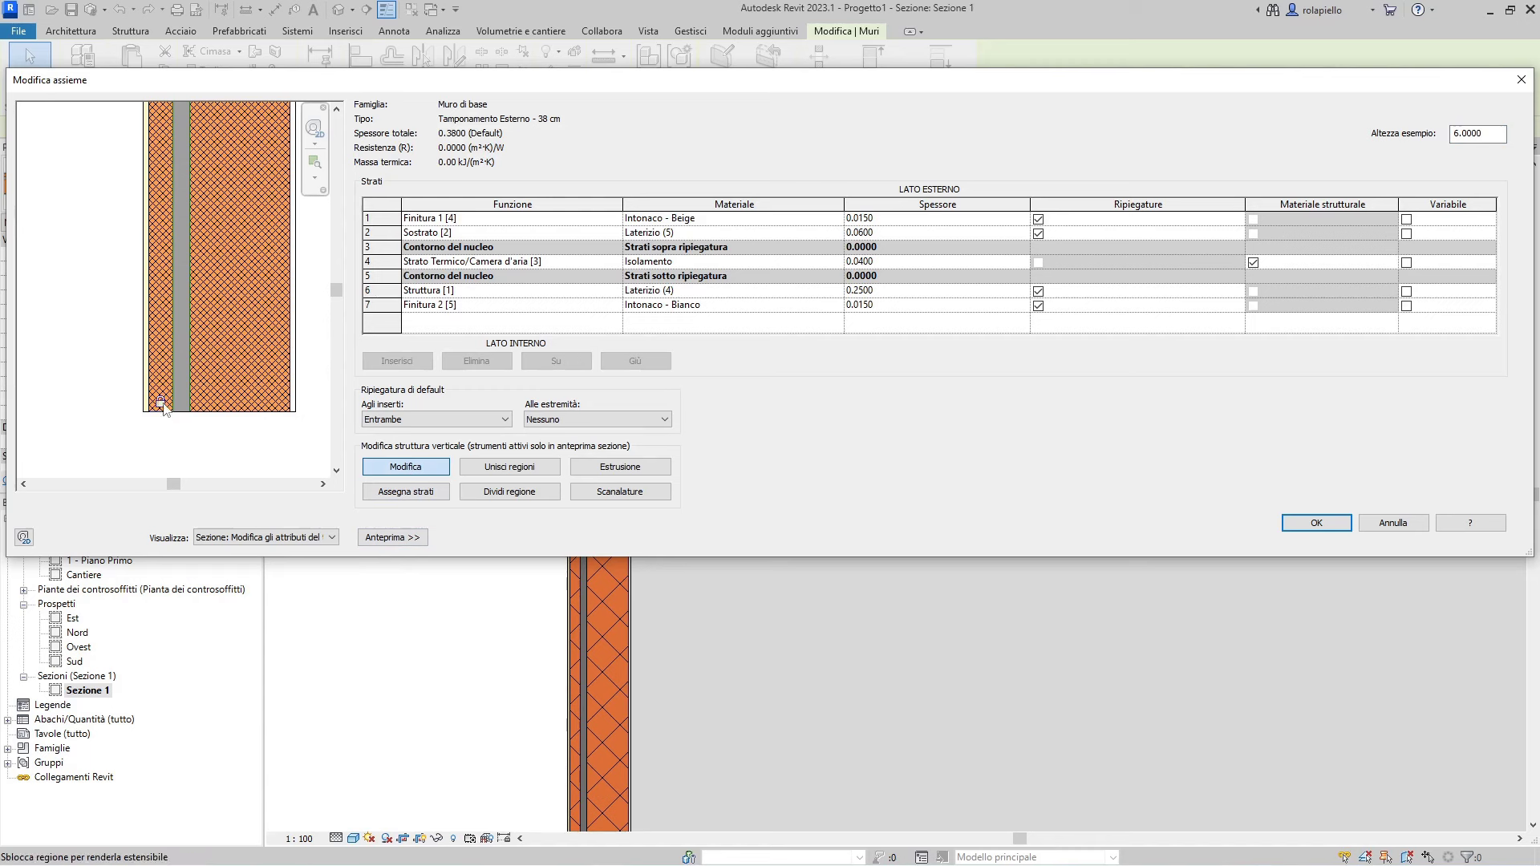
pyautogui.click(160, 402)
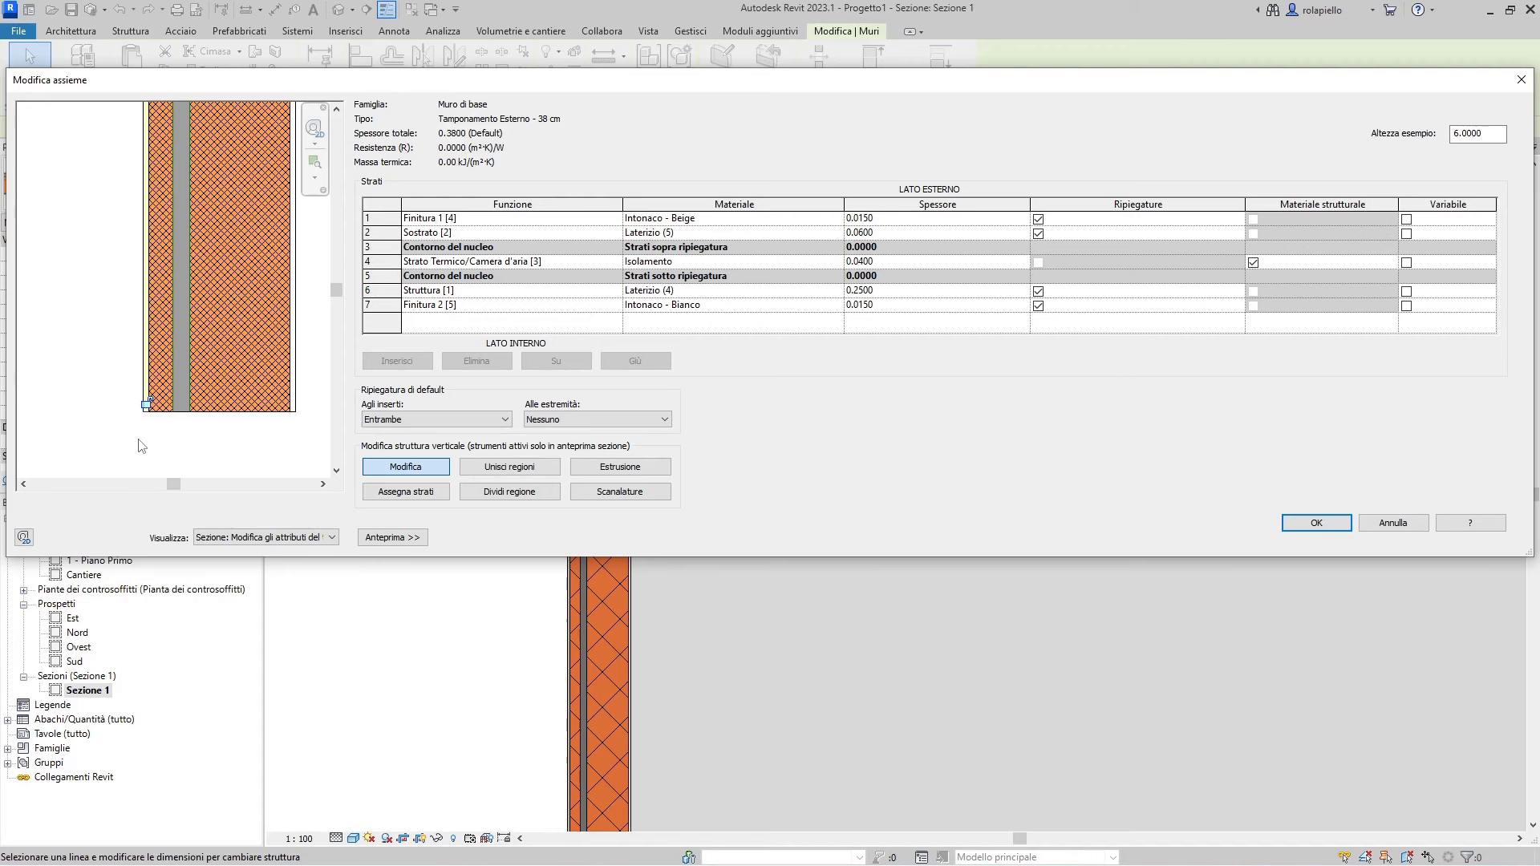
pyautogui.click(1322, 523)
pyautogui.click(1333, 539)
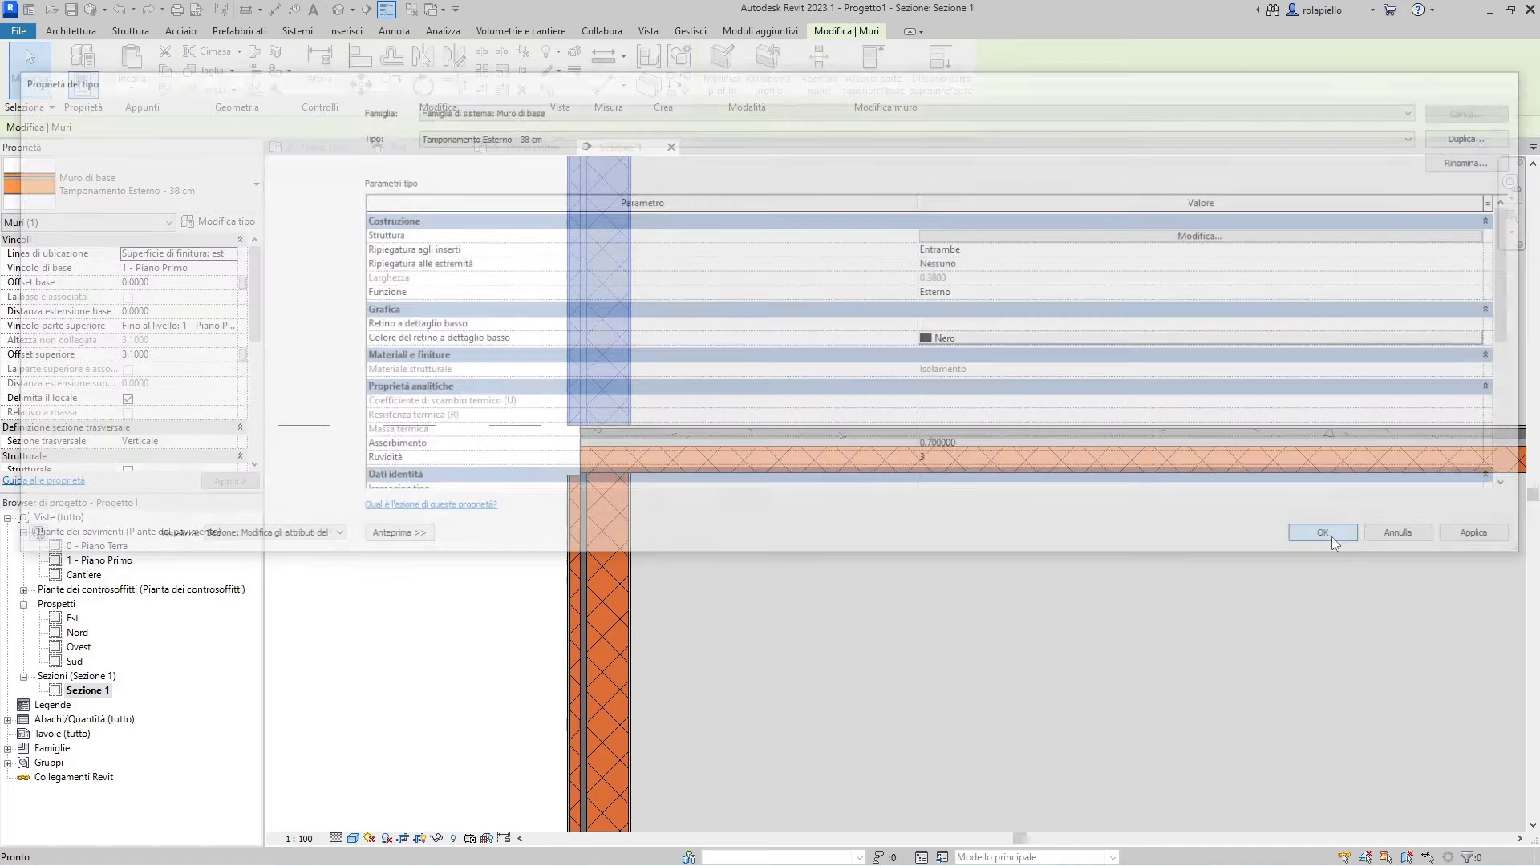
# - Drag the upper wall's outer layers down to the slab underside, a -0.3000 base extension
pyautogui.scroll(2, 571, 472)
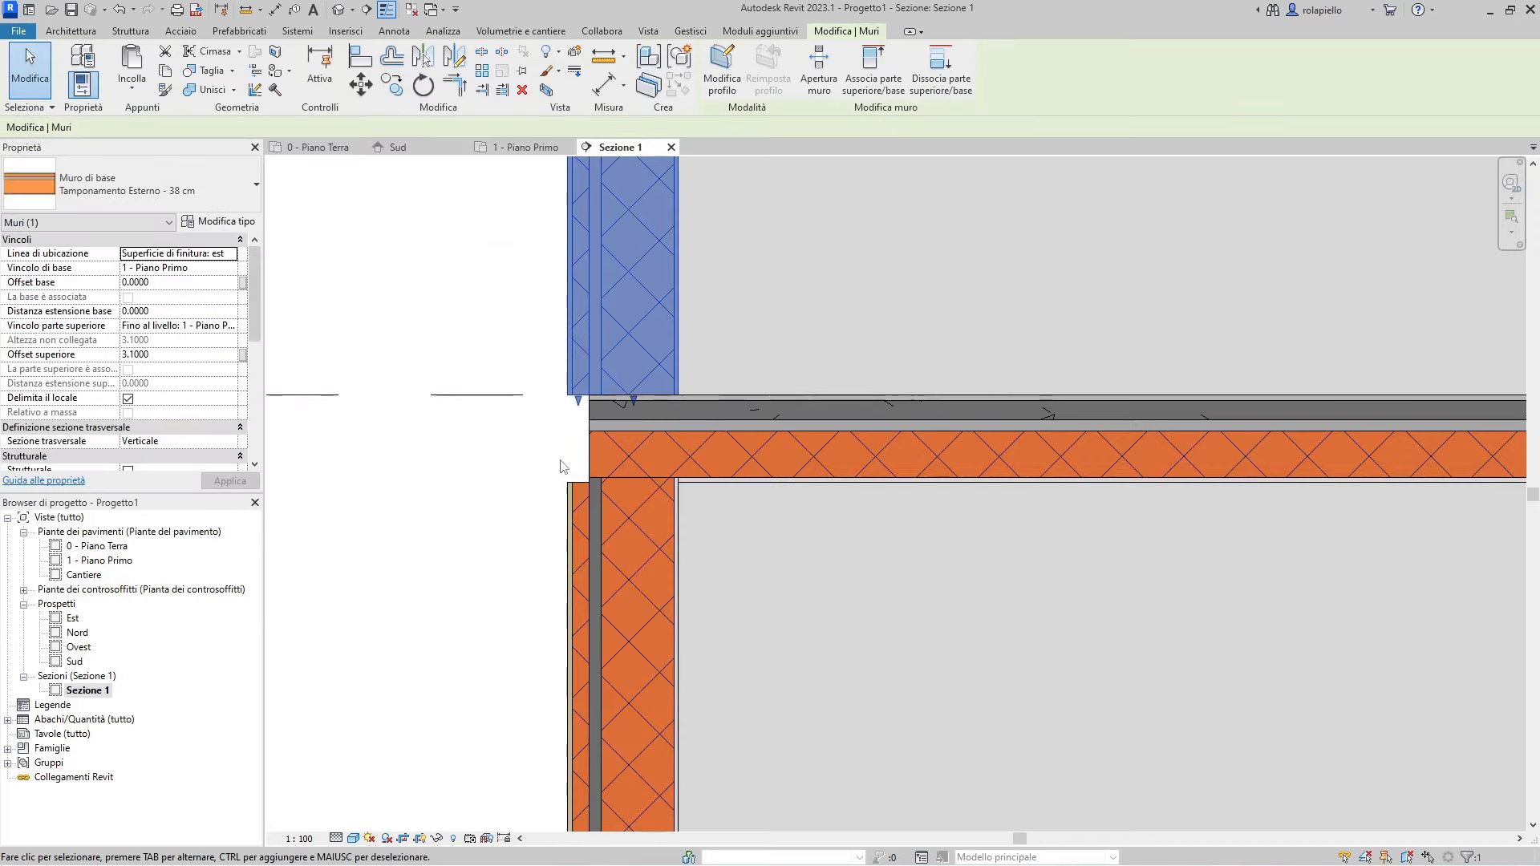
pyautogui.scroll(1, 568, 449)
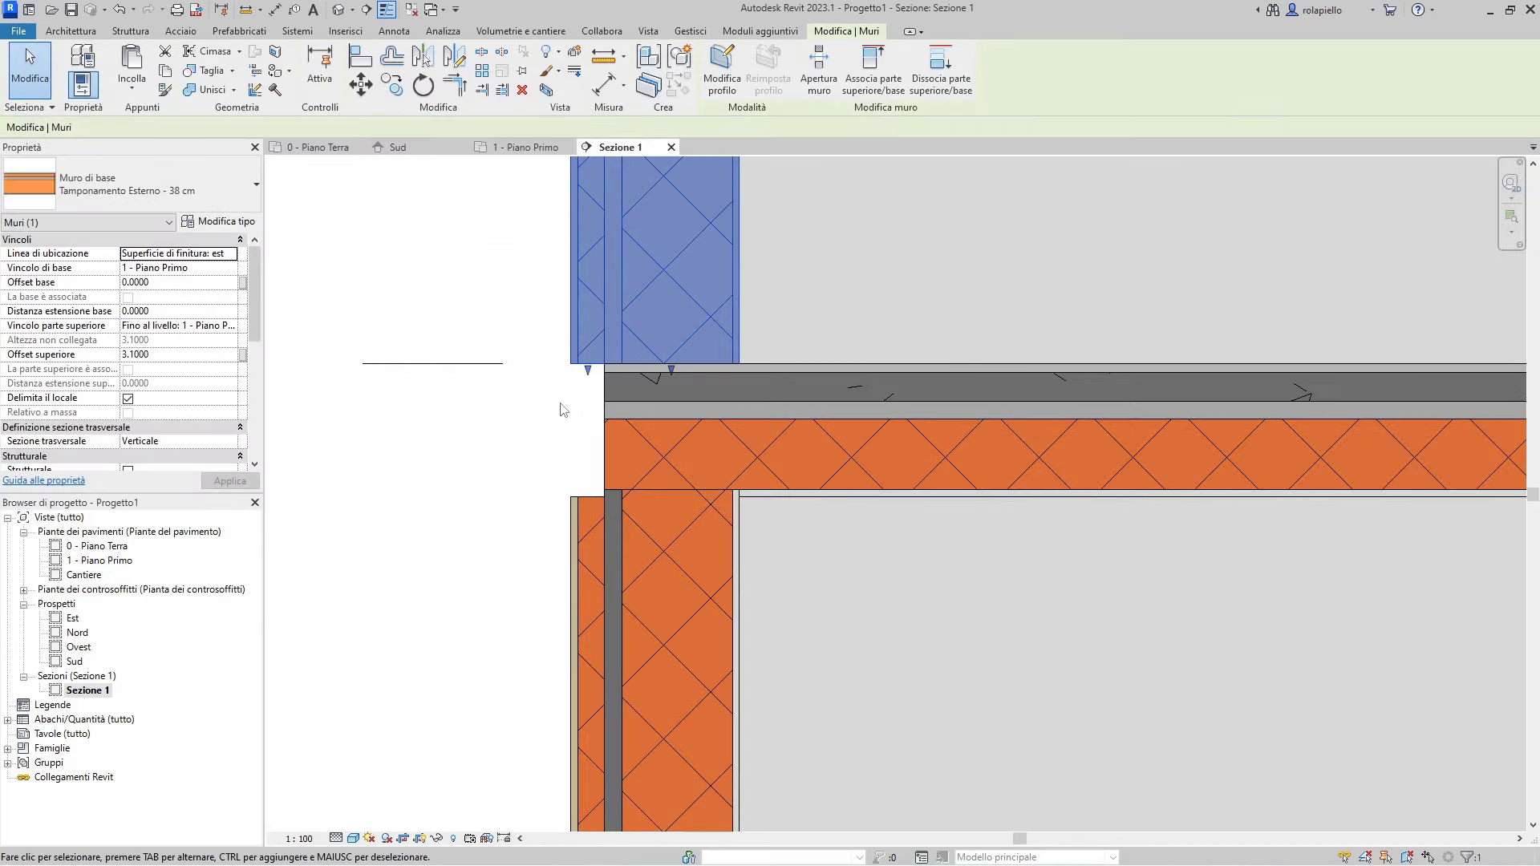
pyautogui.moveTo(588, 370); pyautogui.dragTo(590, 494)
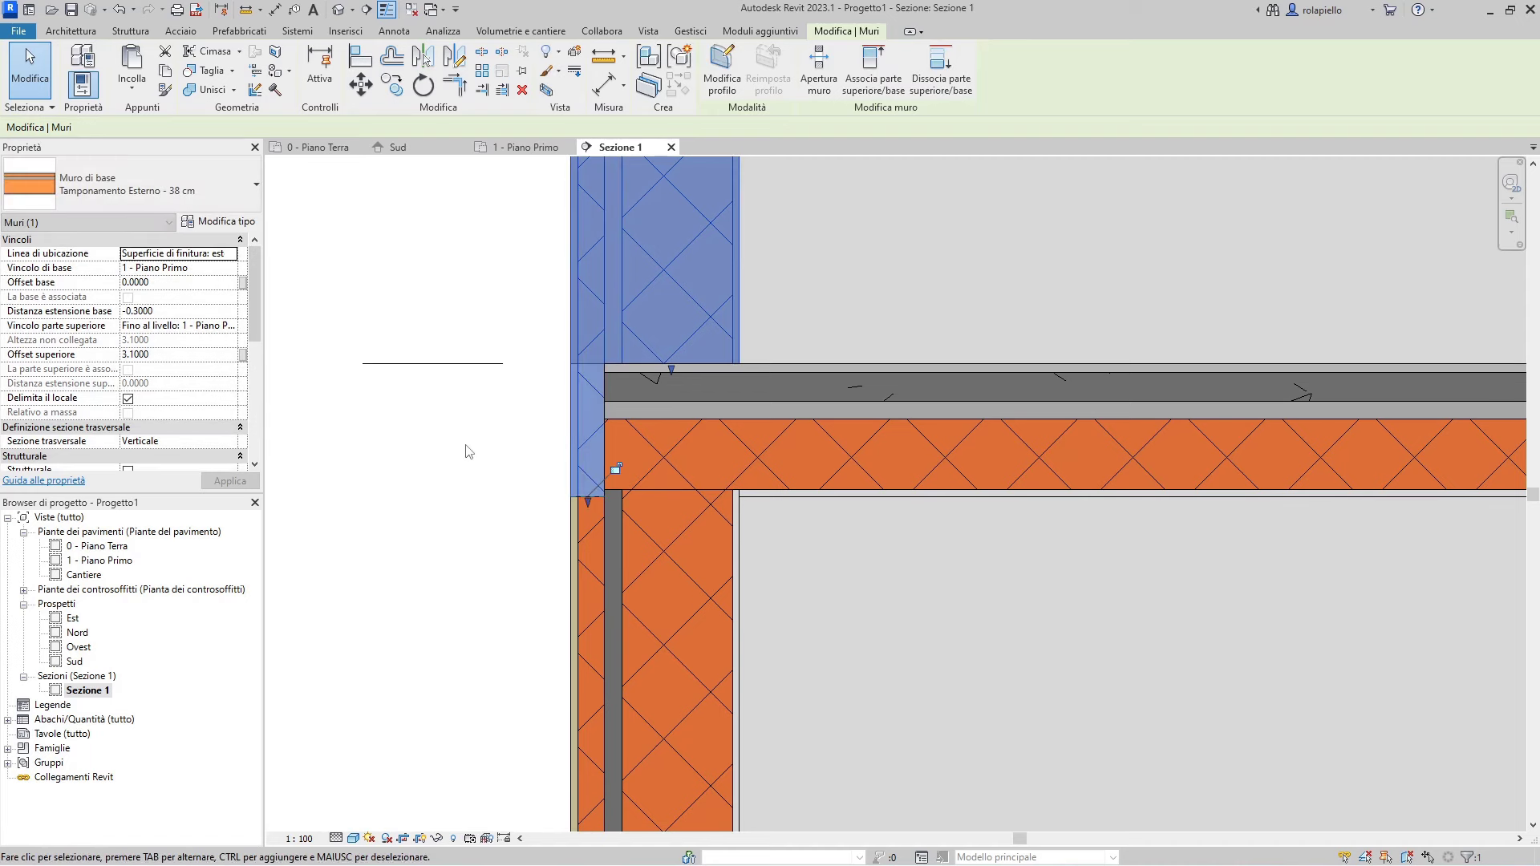
pyautogui.click(500, 495)
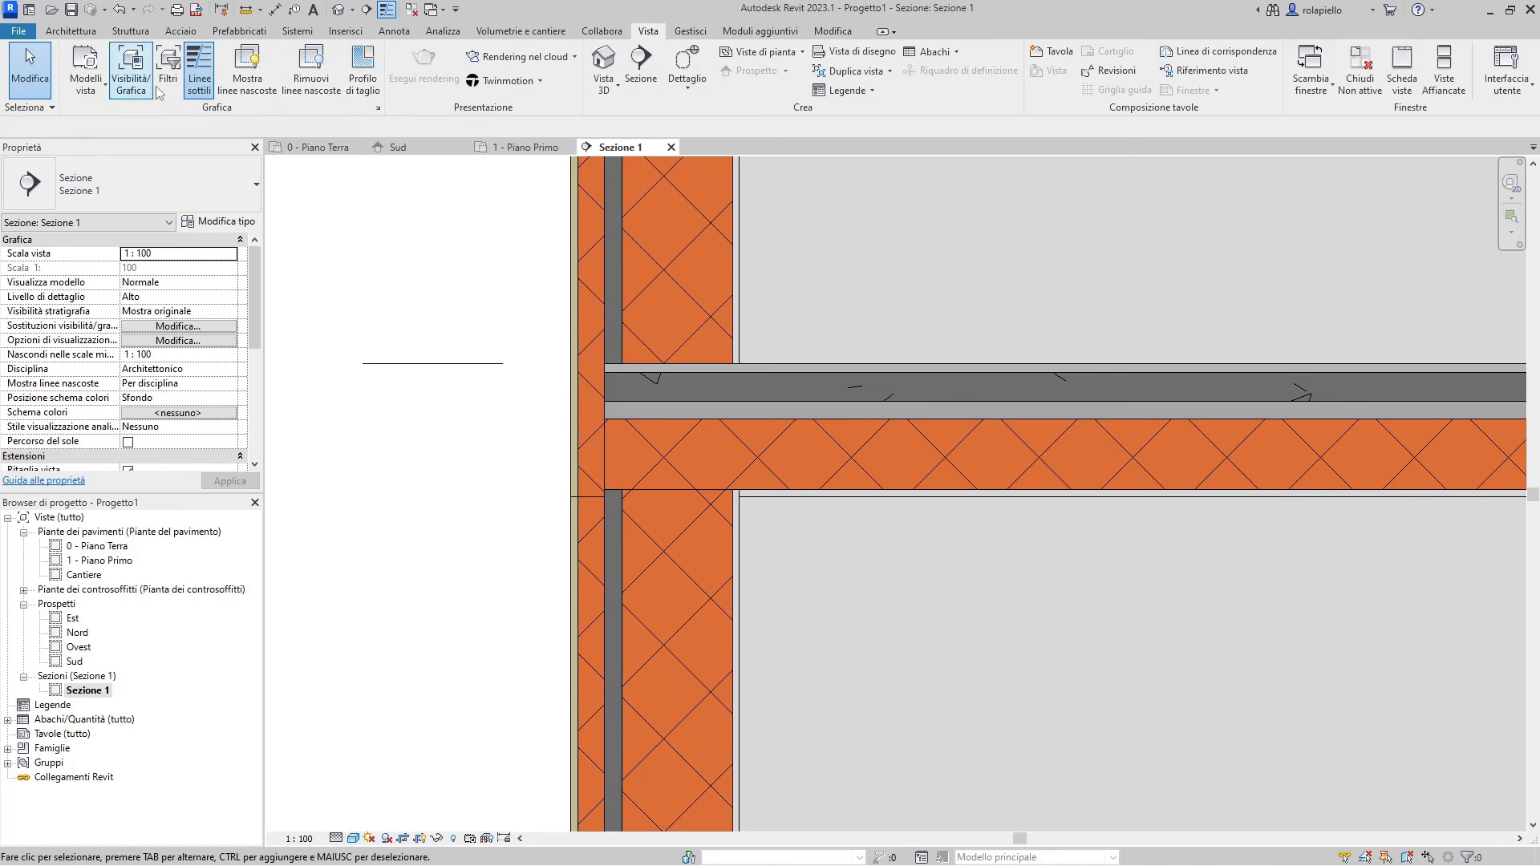
# - Join the upper wall's geometry to the lower wall with Unisci geometria, then zoom out
pyautogui.click(833, 32)
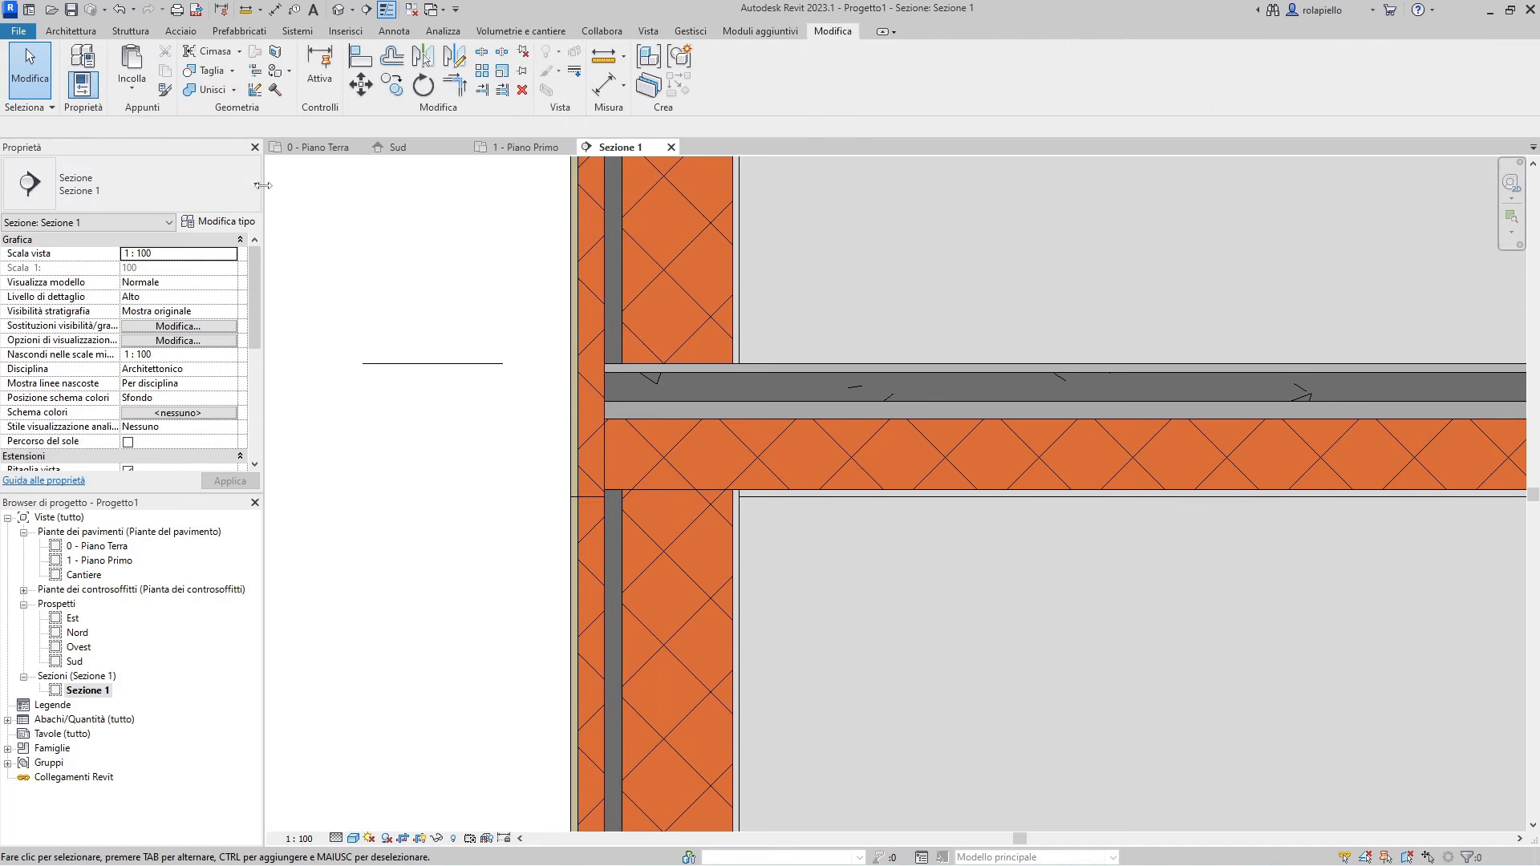
pyautogui.click(234, 90)
pyautogui.click(202, 118)
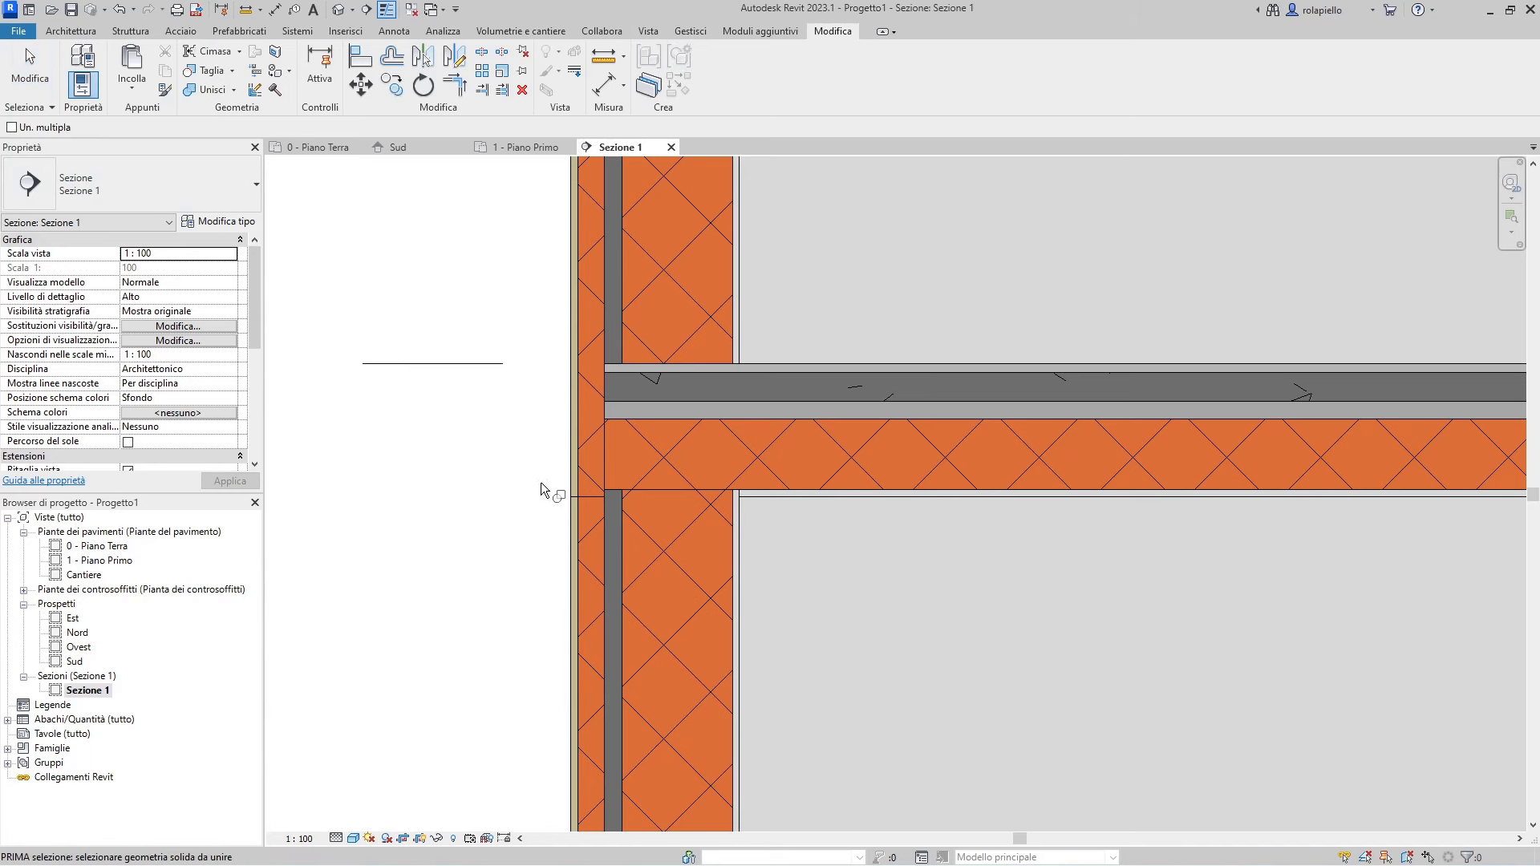
pyautogui.click(579, 488)
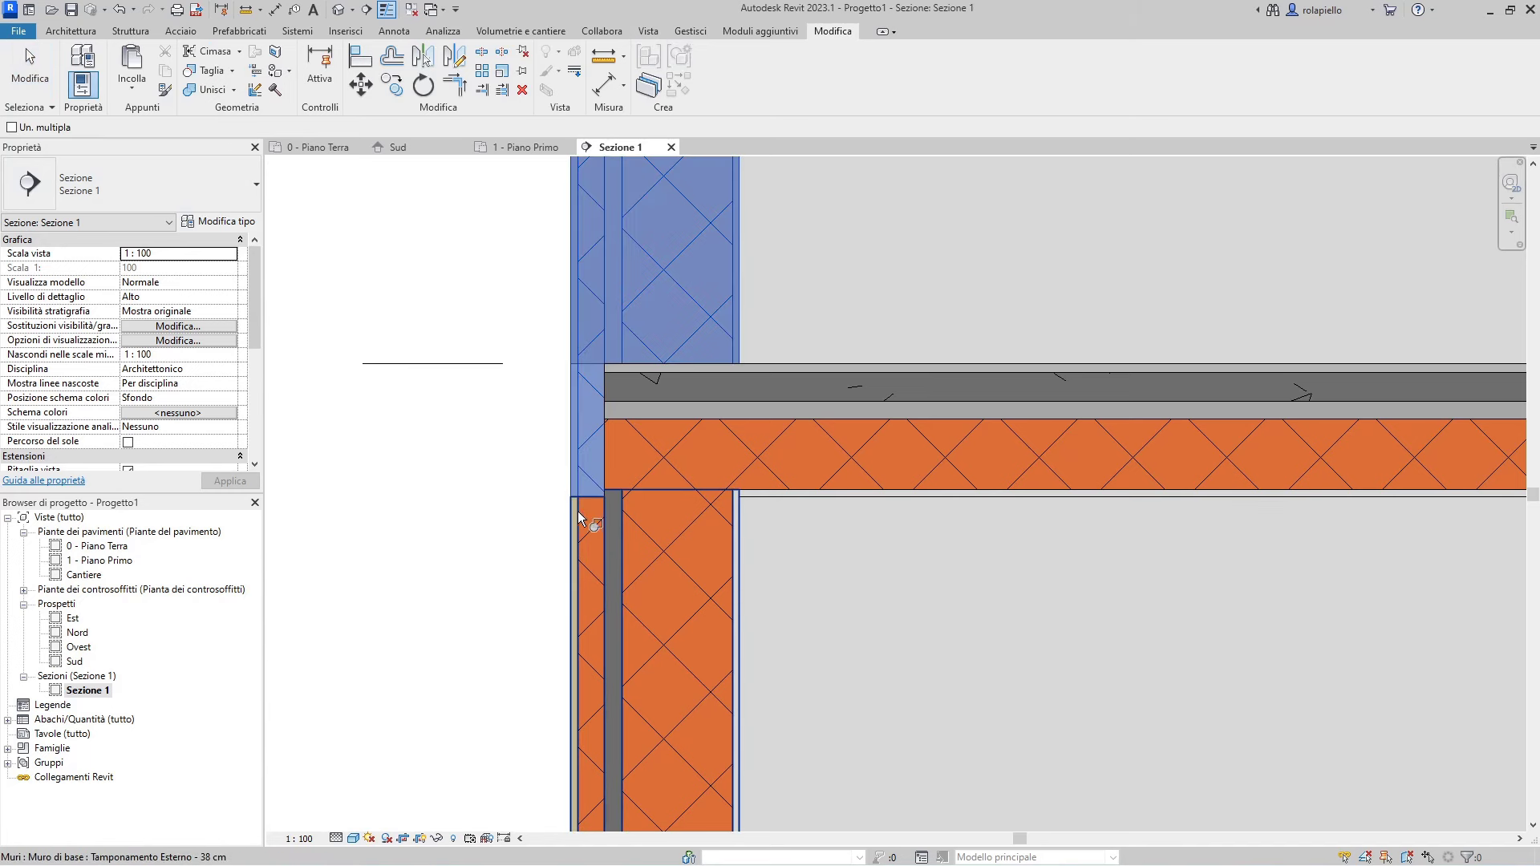
pyautogui.click(579, 517)
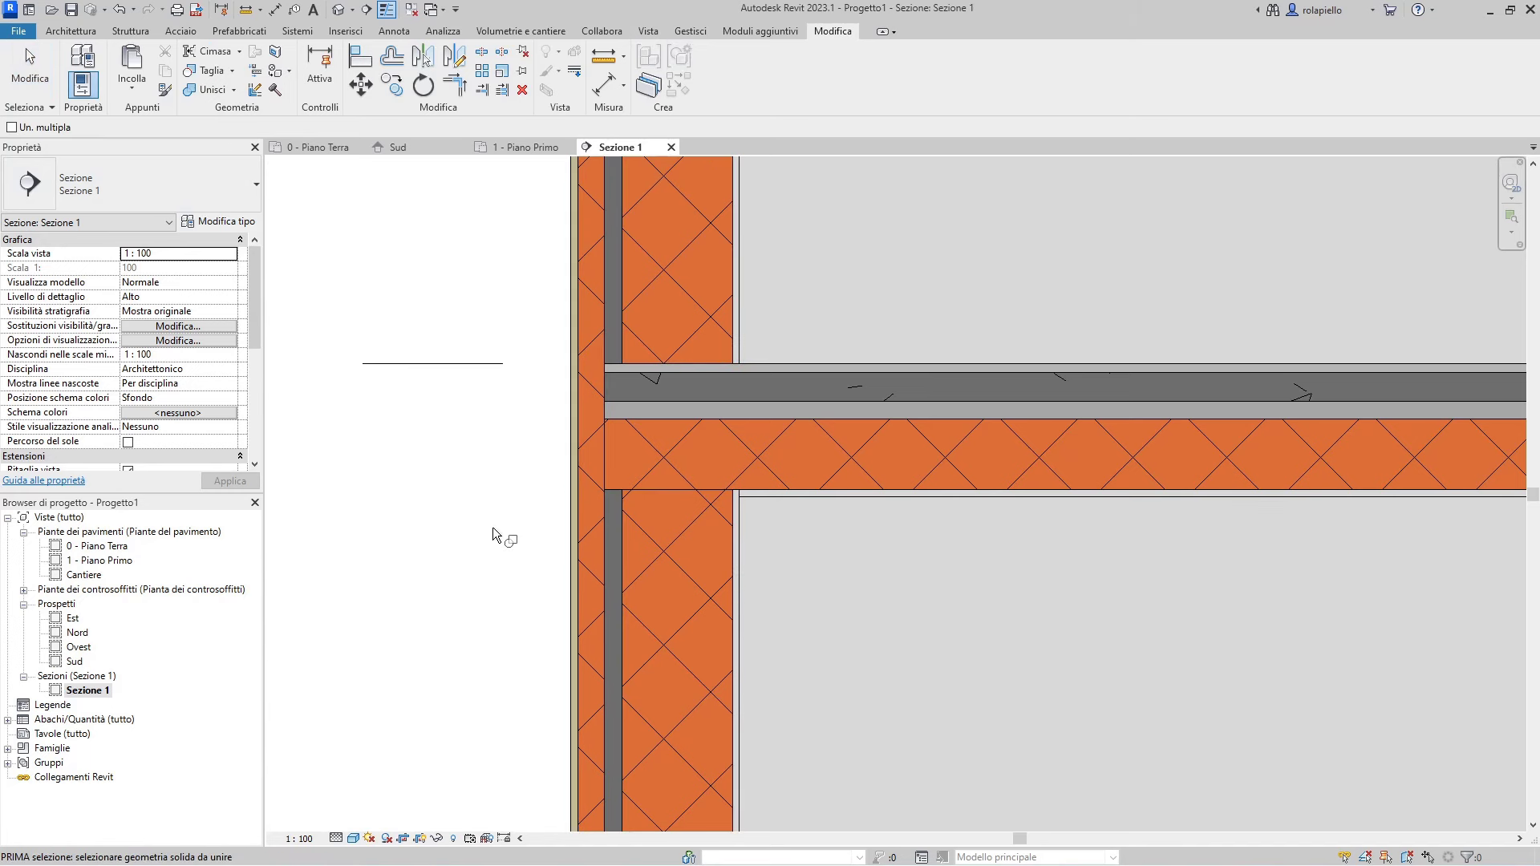
pyautogui.scroll(-2, 1032, 565)
pyautogui.scroll(-1, 339, 560)
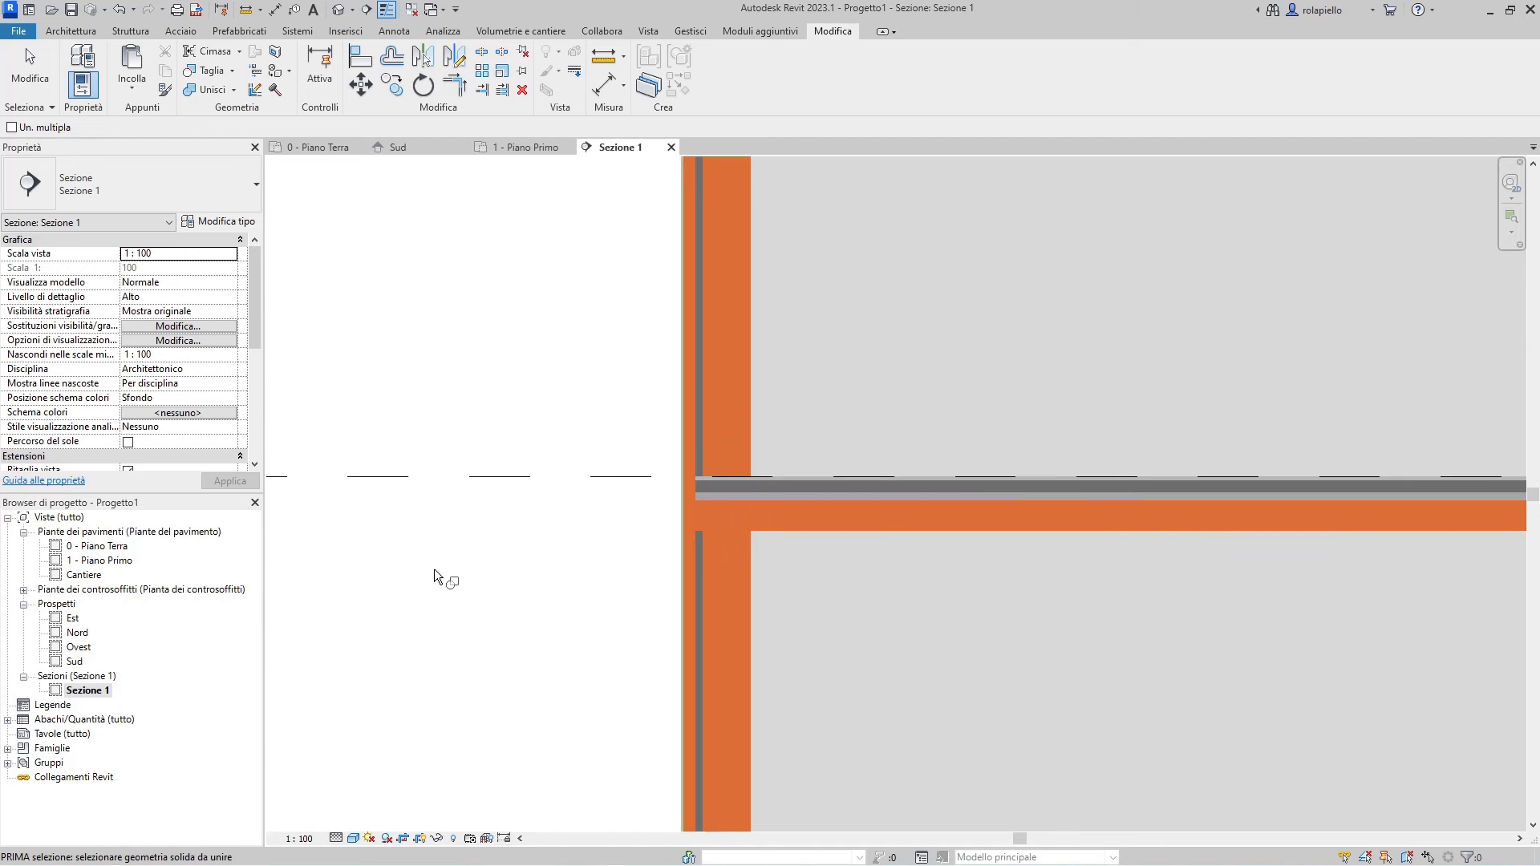
pyautogui.scroll(-1, 522, 605)
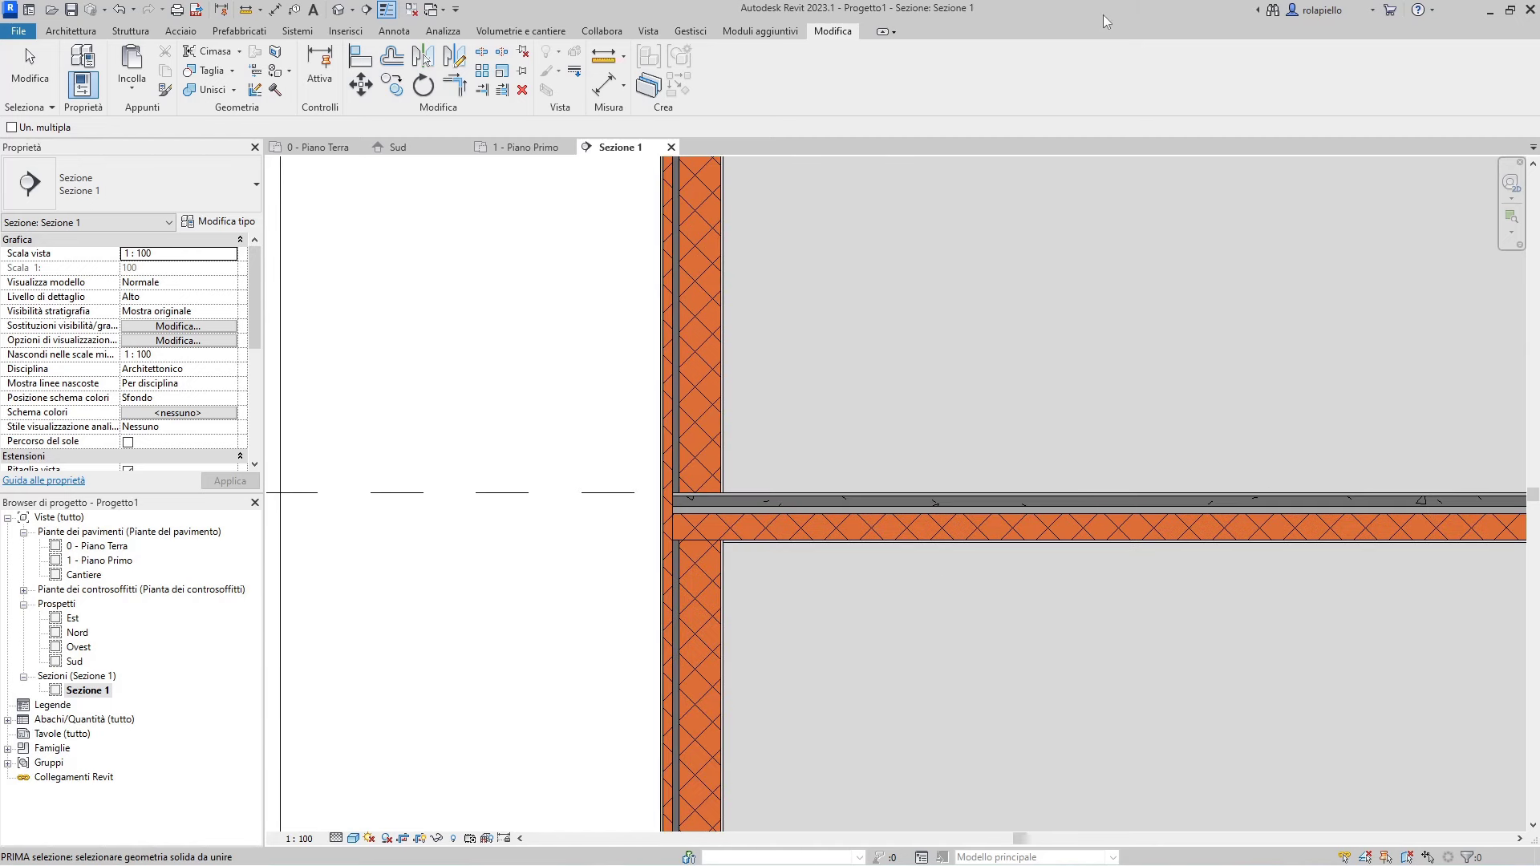